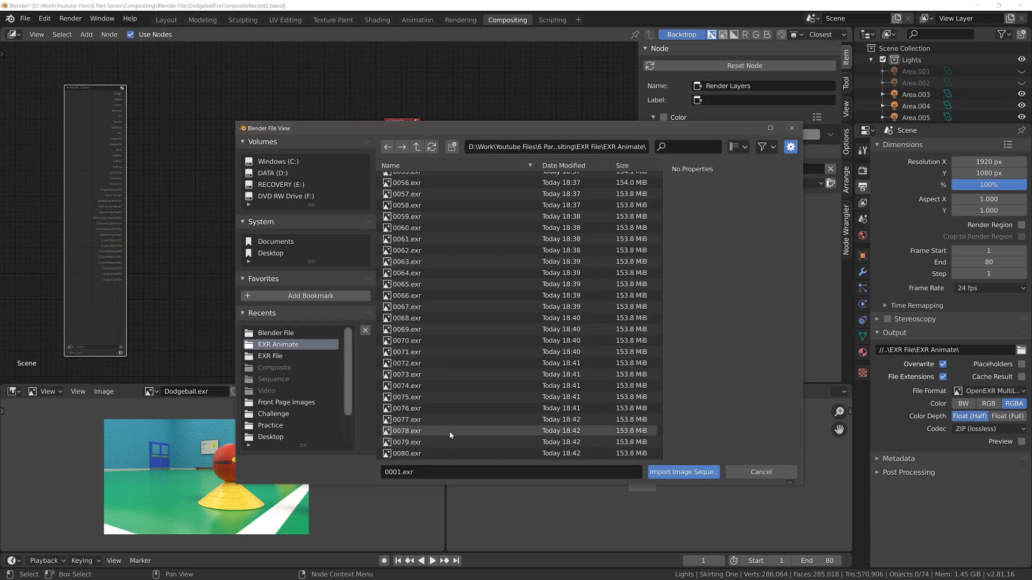
Step: Import all the EXR files in the EXR Animate folder as an image sequence and place the node beside the Render Layers node
{"action": "key", "text": "a"}
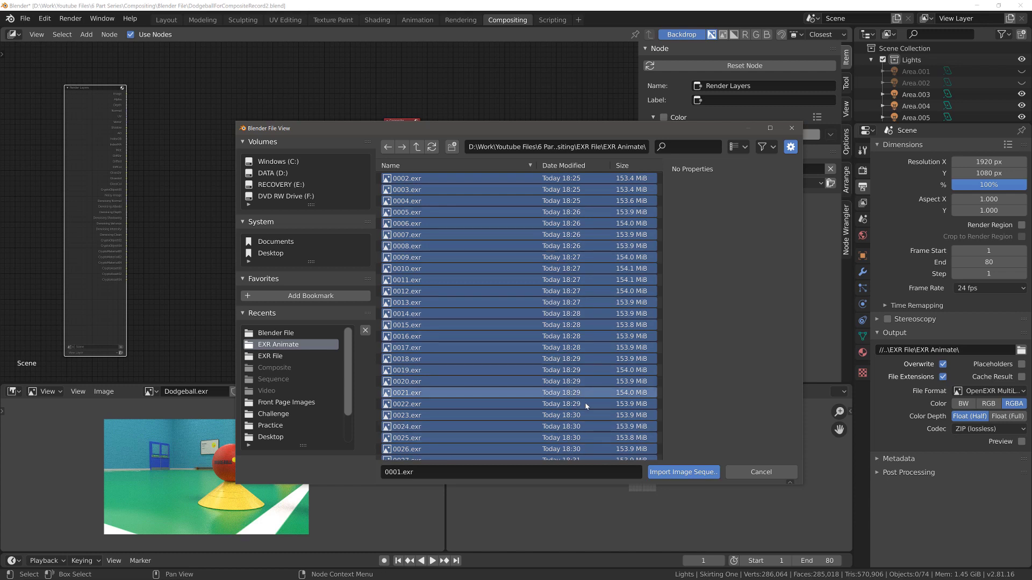
{"action": "left_click", "coordinate": [697, 476]}
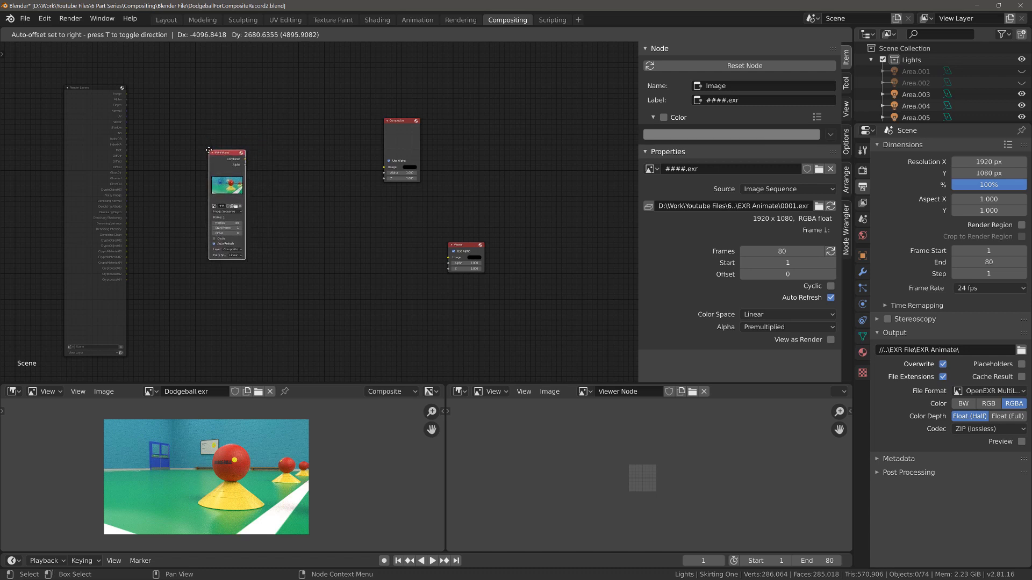
{"action": "left_click", "coordinate": [209, 151]}
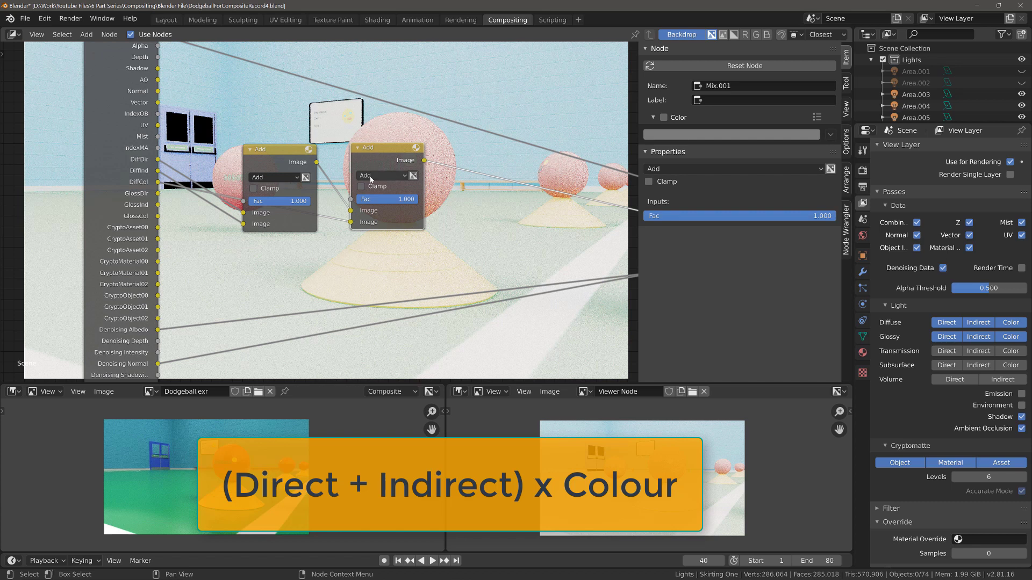
Step: Open the blend mode choices of the second Add node
{"action": "left_click", "coordinate": [376, 175]}
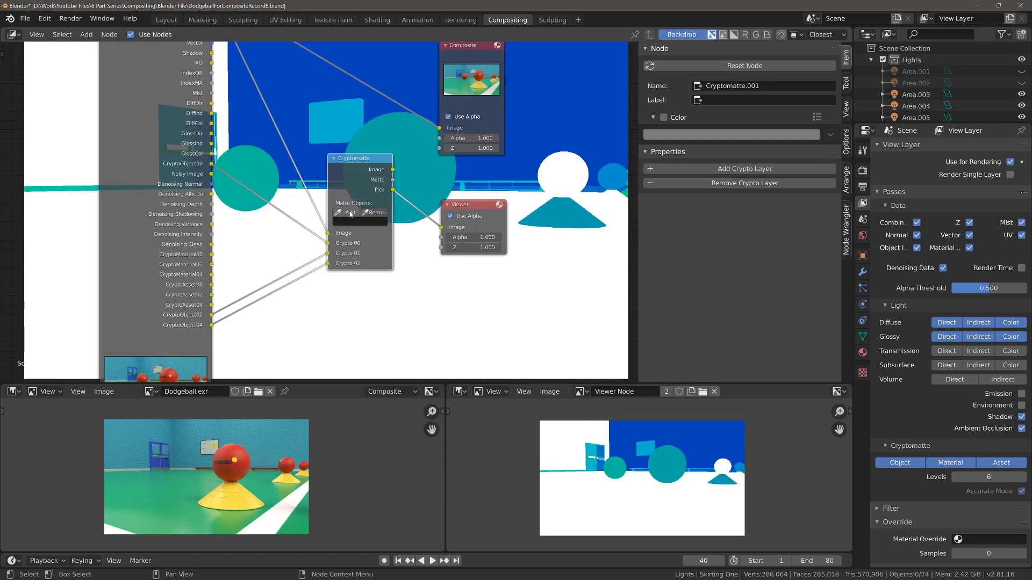
Step: Add the large ball to the Cryptomatte node's matte objects and preview the node's output in the Viewer
{"action": "left_click", "coordinate": [347, 213]}
{"action": "left_click", "coordinate": [430, 167]}
{"action": "left_click", "coordinate": [356, 187], "text": "ctrl+shift"}
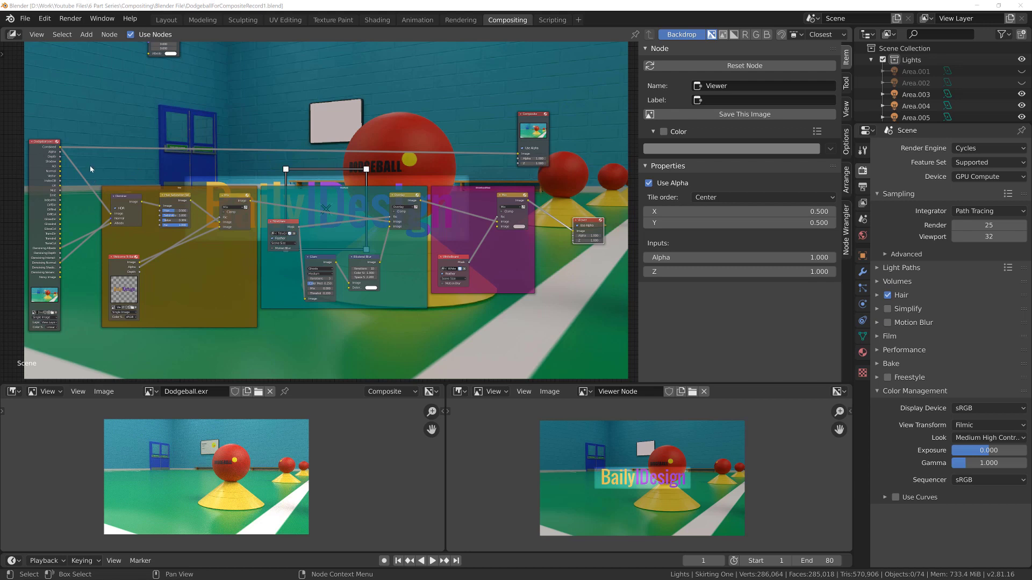
Step: Group the three coloured frames and their nodes, leaving out the Composite node, and name the group 2nd Composite
{"action": "mouse_move", "coordinate": [90, 168]}
{"action": "left_mouse_down"}
{"action": "mouse_move", "coordinate": [133, 213]}
{"action": "mouse_move", "coordinate": [556, 354]}
{"action": "left_mouse_up"}
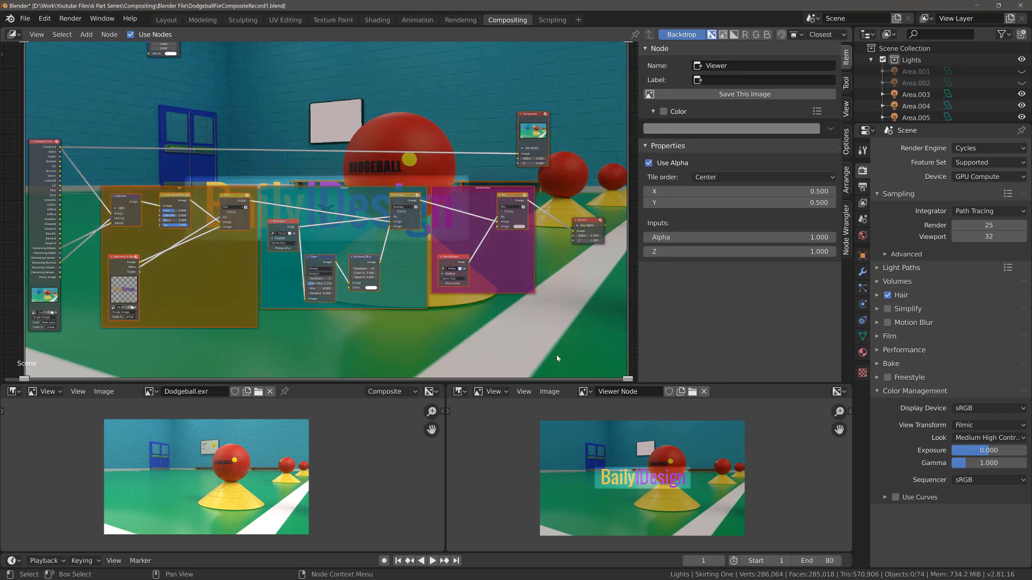
{"action": "left_click", "coordinate": [535, 122]}
{"action": "left_click", "coordinate": [534, 122], "text": "shift"}
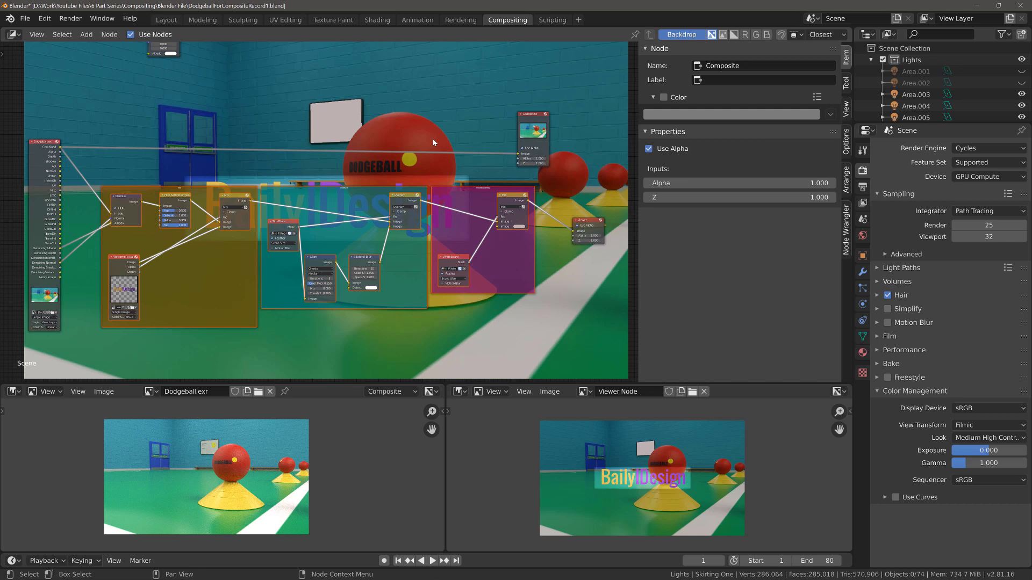
{"action": "key", "text": "ctrl"}
{"action": "key", "text": "ctrl+g"}
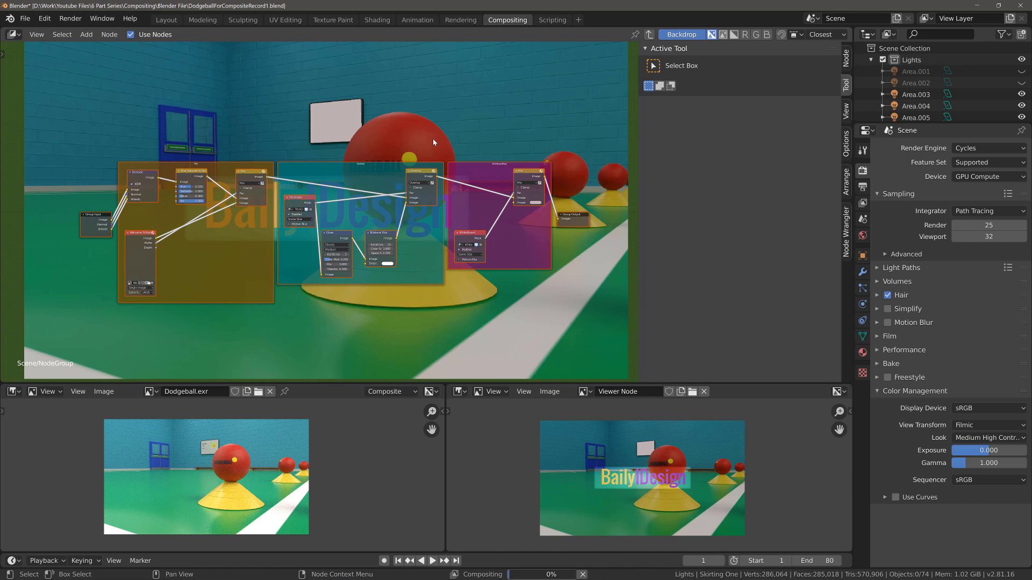
{"action": "left_click", "coordinate": [650, 36]}
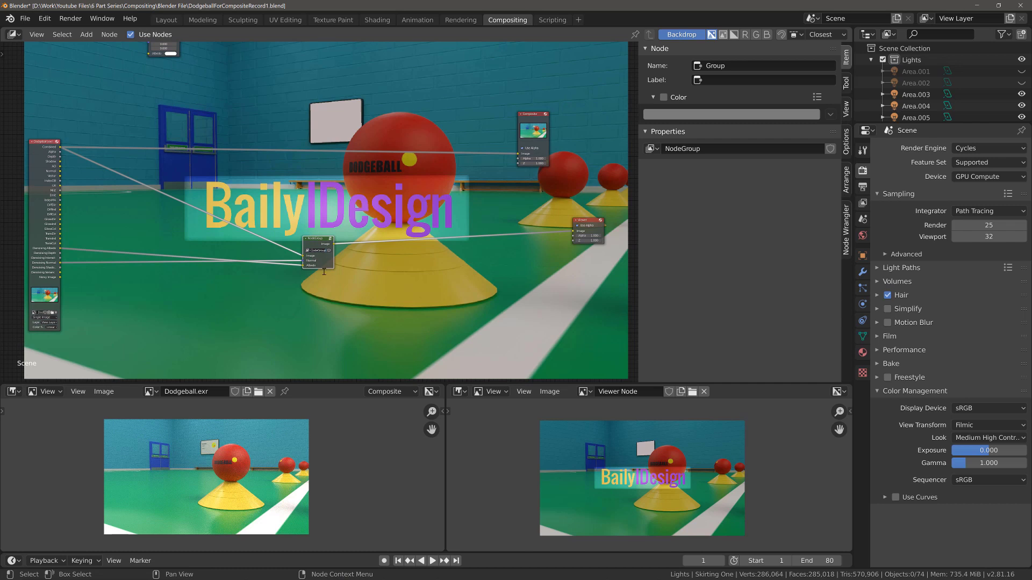
{"action": "type", "text": "a"}
{"action": "key", "text": "Return"}
Step: Unlink the 2nd Composite group from the Viewer and image nodes and move it up beside the other group node
{"action": "left_click_drag", "start_coordinate": [572, 232], "coordinate": [387, 253]}
{"action": "left_click_drag", "start_coordinate": [303, 257], "coordinate": [105, 47]}
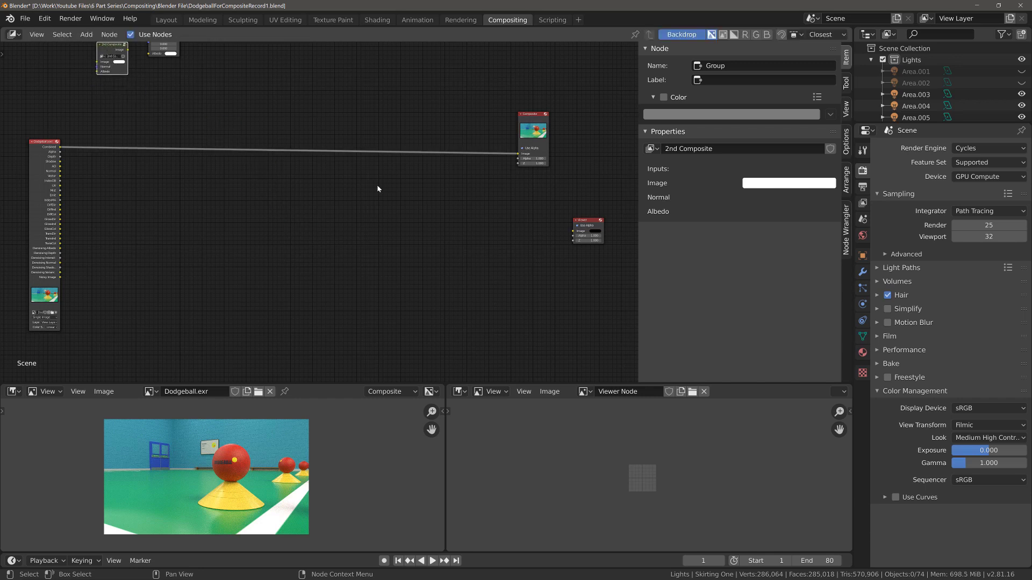
Step: Delete the Dodgeball.exr image node from the compositor
{"action": "left_click", "coordinate": [38, 150]}
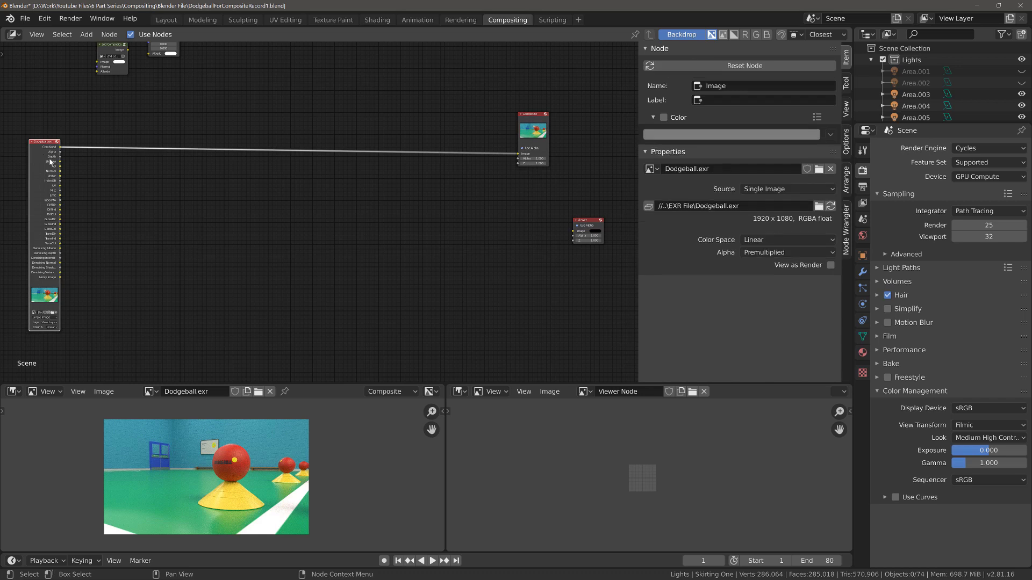
{"action": "middle_click_drag", "start_coordinate": [95, 184], "coordinate": [143, 212]}
{"action": "scroll", "coordinate": [166, 199], "scroll_direction": "up", "scroll_amount": 2}
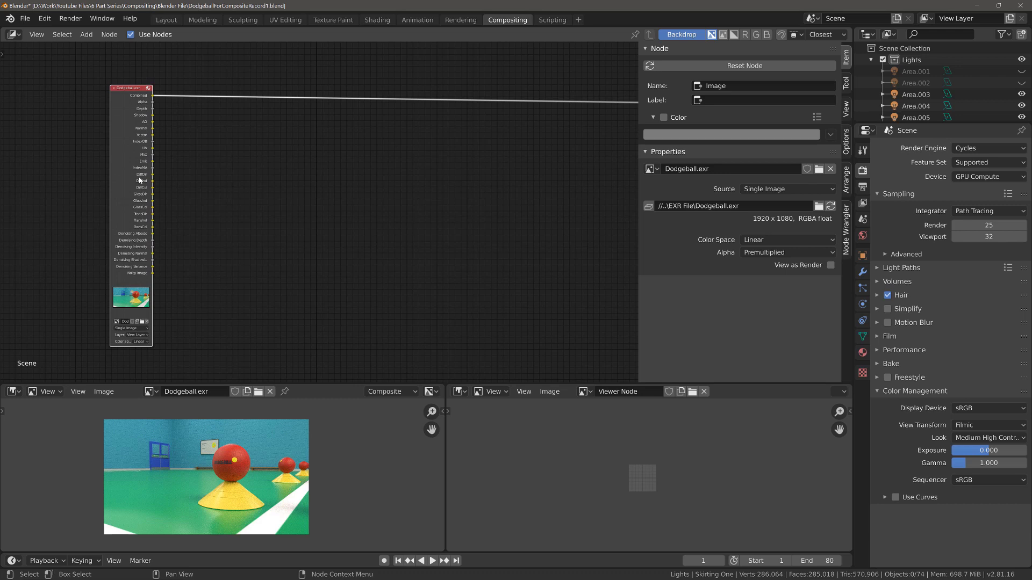
{"action": "scroll", "coordinate": [285, 191], "scroll_direction": "down", "scroll_amount": 3}
{"action": "middle_click_drag", "start_coordinate": [285, 192], "coordinate": [214, 219]}
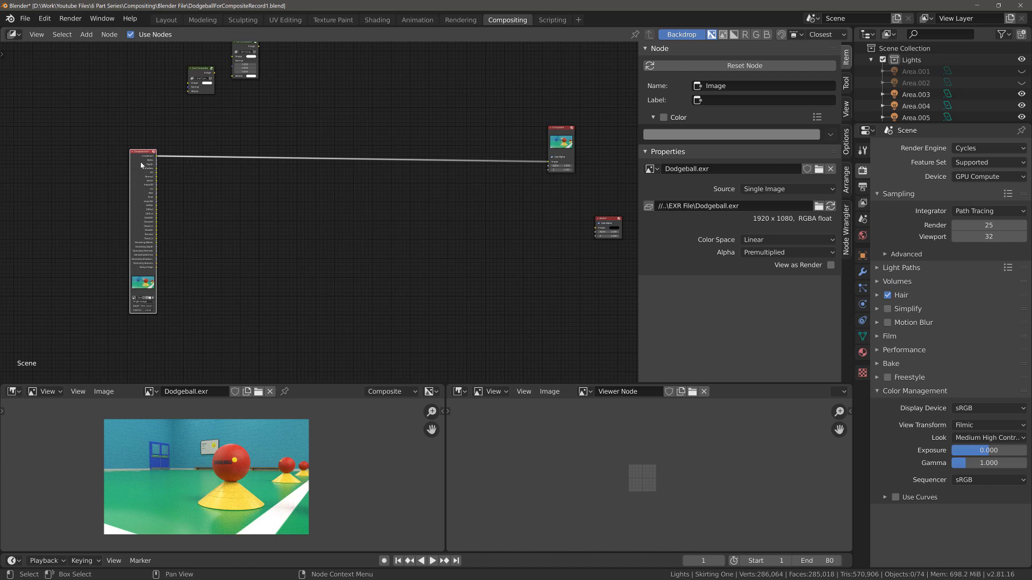
{"action": "scroll", "coordinate": [164, 174], "scroll_direction": "up", "scroll_amount": 1}
{"action": "middle_click_drag", "start_coordinate": [164, 175], "coordinate": [300, 166]}
{"action": "scroll", "coordinate": [296, 164], "scroll_direction": "up", "scroll_amount": 2}
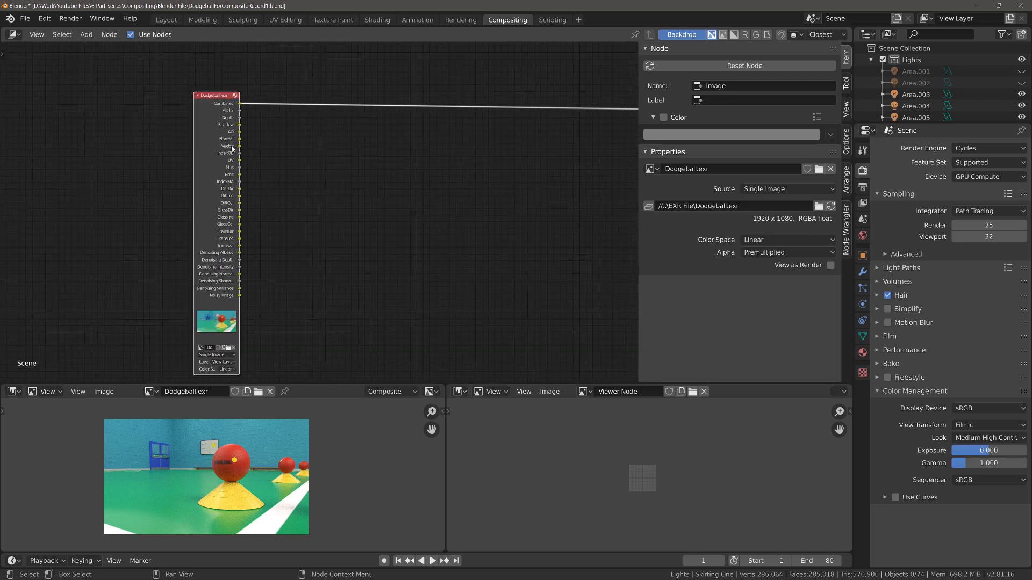
{"action": "key", "text": "x"}
{"action": "scroll", "coordinate": [288, 154], "scroll_direction": "down", "scroll_amount": 3}
{"action": "middle_click_drag", "start_coordinate": [380, 210], "coordinate": [348, 229]}
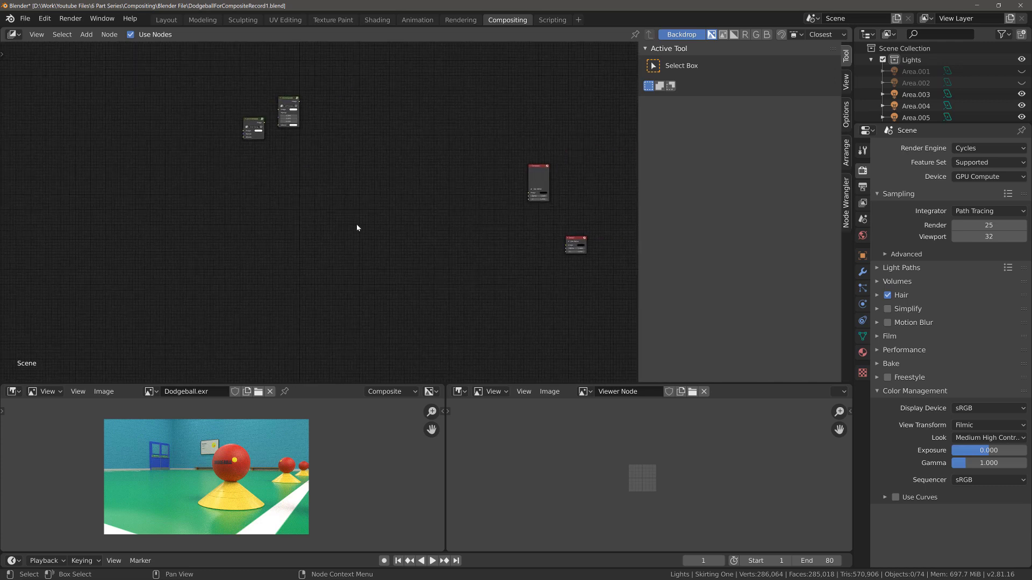
Step: Add a Render Layers input node to the left of the Composite node
{"action": "key", "text": "shift+a"}
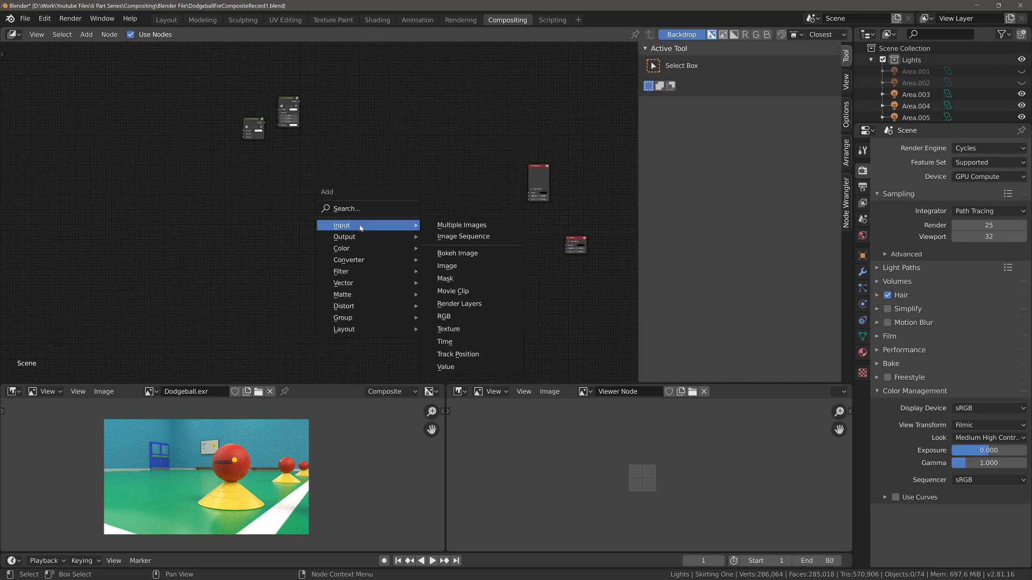
{"action": "left_click", "coordinate": [475, 303]}
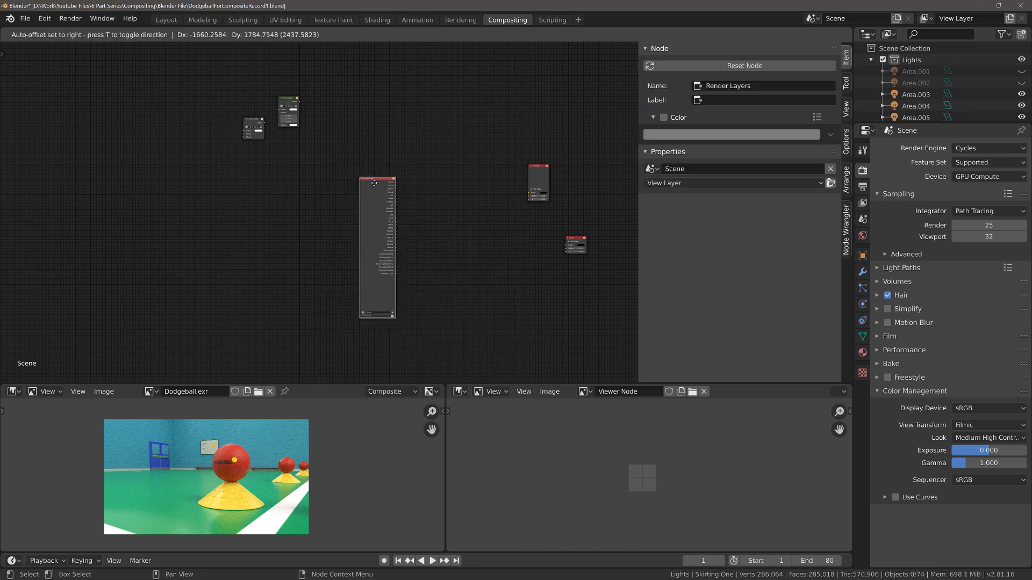
{"action": "left_click", "coordinate": [412, 192]}
Step: Connect the Render Layers Image output to the Image inputs of both the Composite and Viewer nodes
{"action": "scroll", "coordinate": [412, 192], "scroll_direction": "up", "scroll_amount": 5}
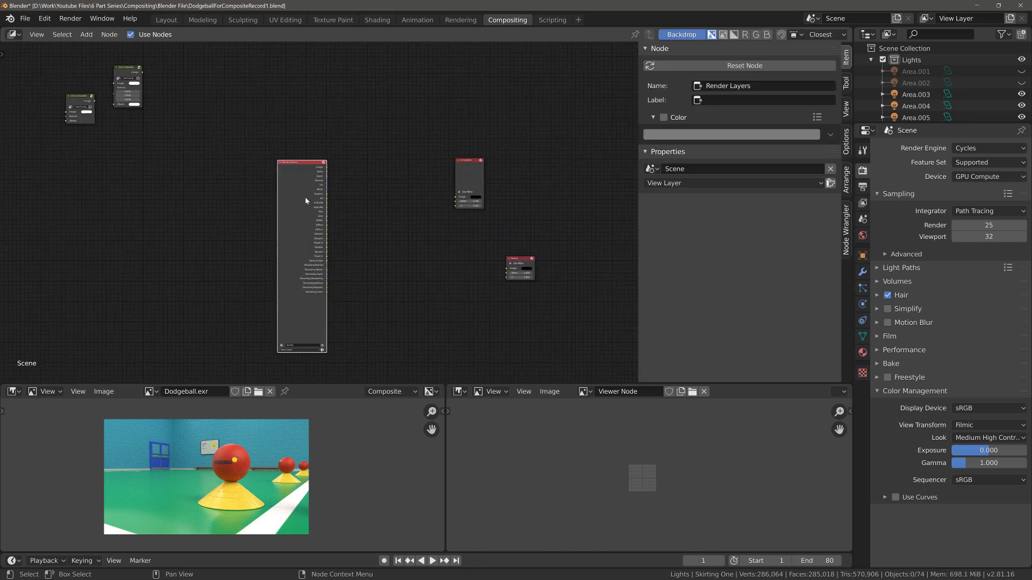
{"action": "left_click_drag", "start_coordinate": [196, 108], "coordinate": [401, 155]}
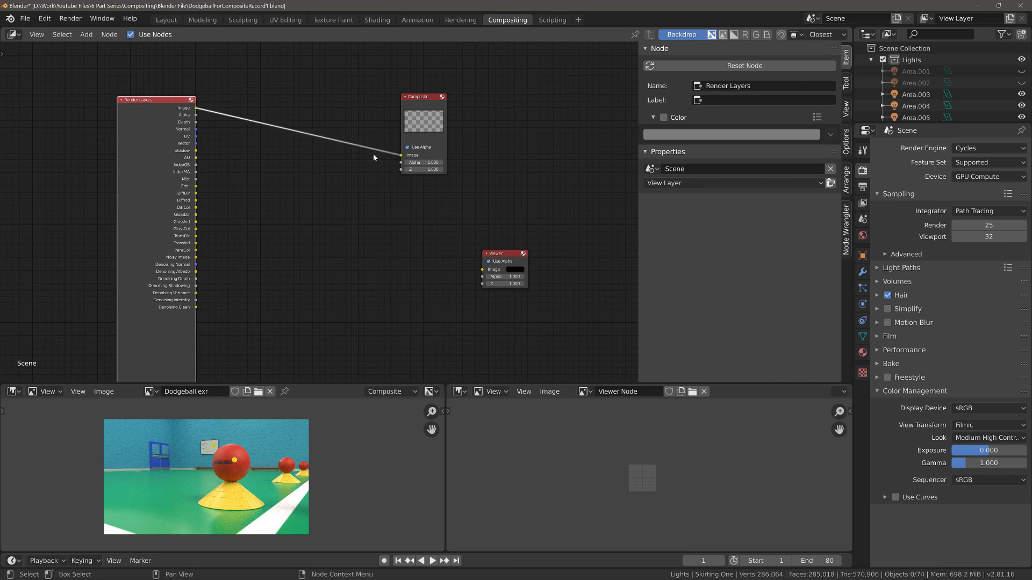
{"action": "left_click_drag", "start_coordinate": [165, 107], "coordinate": [482, 270]}
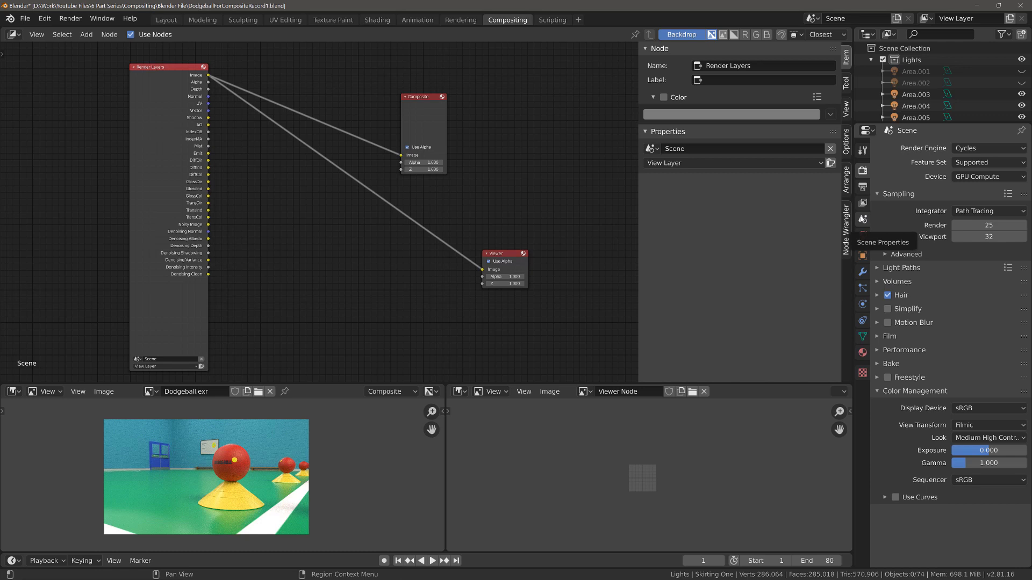
Step: Disable the view layer's Transmission Direct, Indirect and Color passes and the Emission pass
{"action": "left_click", "coordinate": [860, 209]}
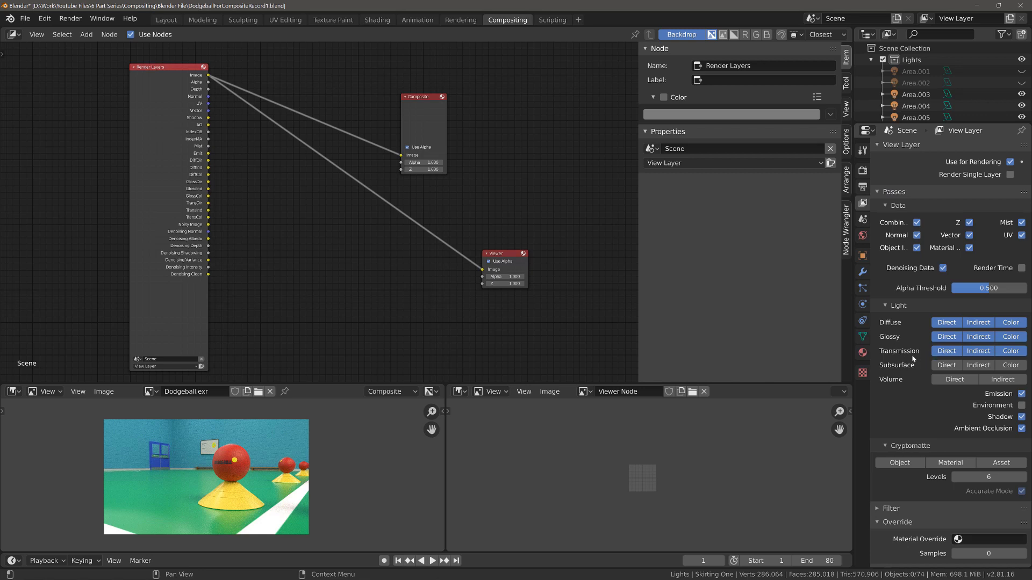
{"action": "left_click_drag", "start_coordinate": [947, 355], "coordinate": [1010, 353]}
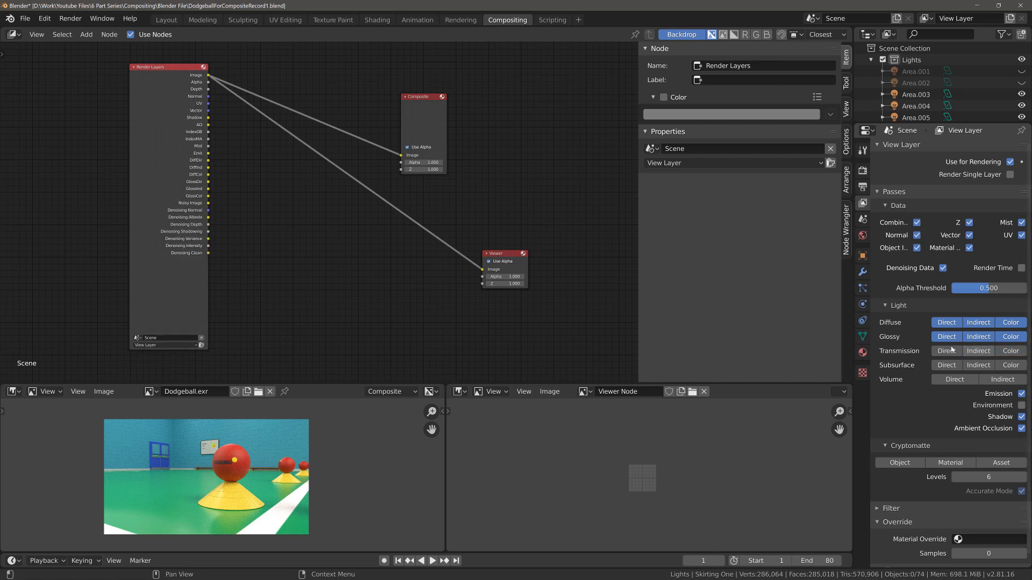
{"action": "left_click", "coordinate": [1021, 396]}
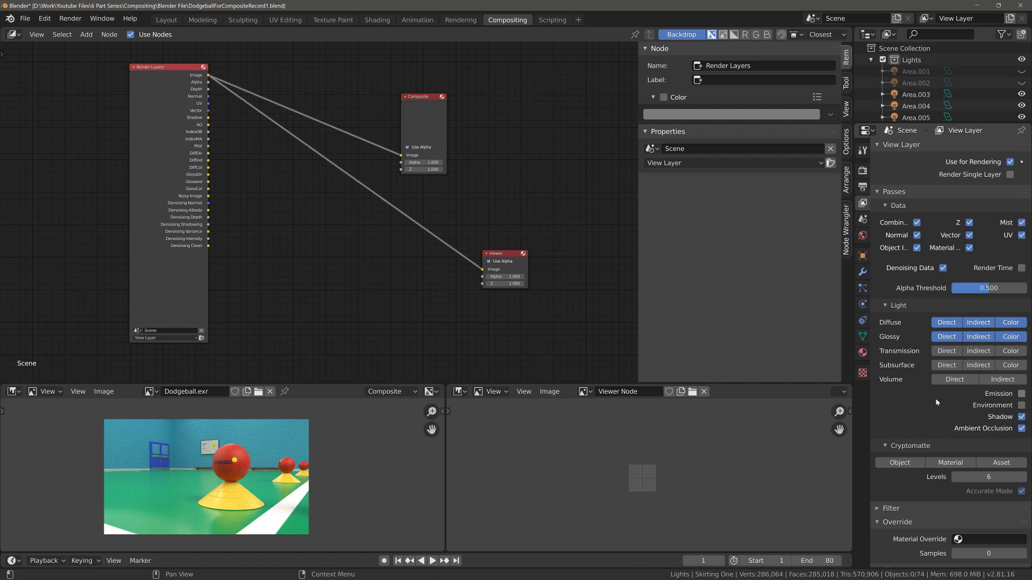
Step: Enable the Object, Material and Asset Cryptomatte passes for the view layer
{"action": "left_click", "coordinate": [901, 463]}
{"action": "left_click", "coordinate": [951, 463]}
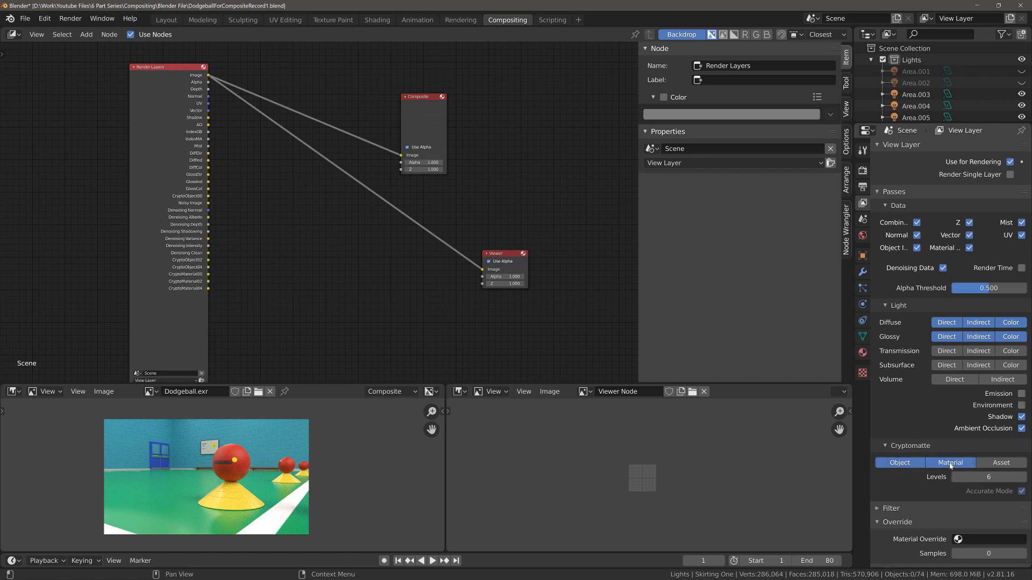
{"action": "left_click", "coordinate": [1009, 464]}
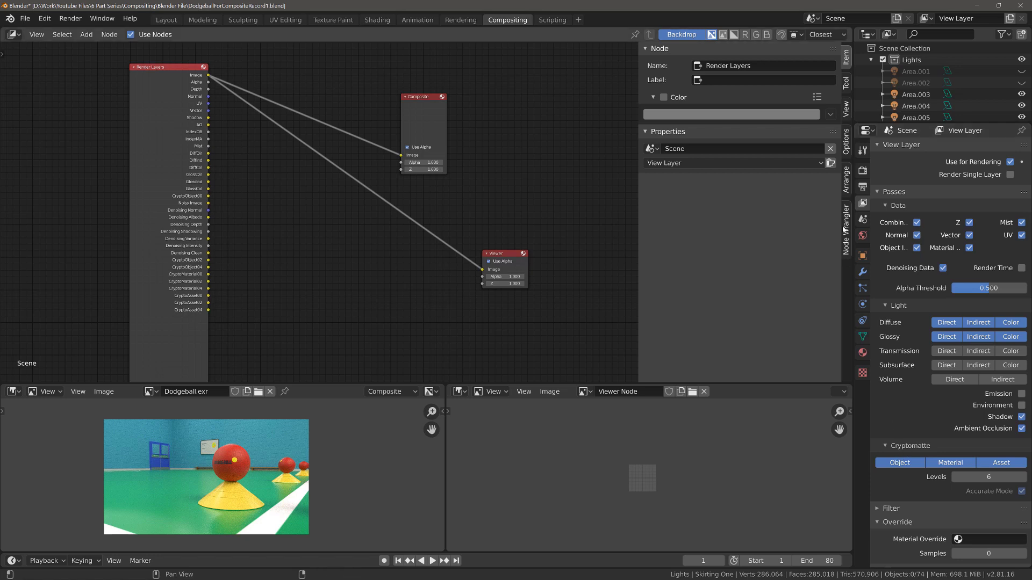
Step: Set the Cycles render samples to 10
{"action": "left_click", "coordinate": [863, 187]}
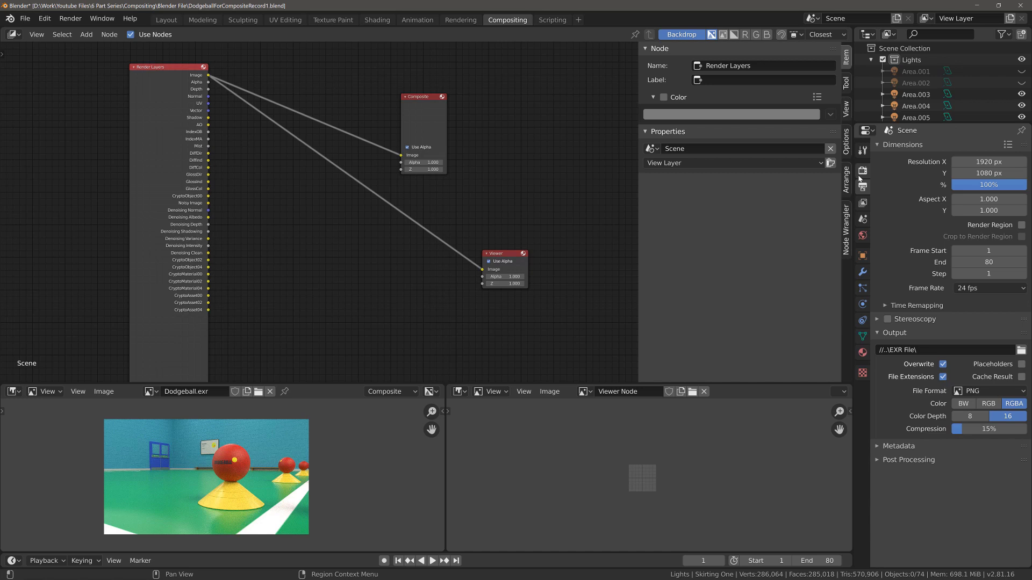
{"action": "left_click", "coordinate": [863, 171]}
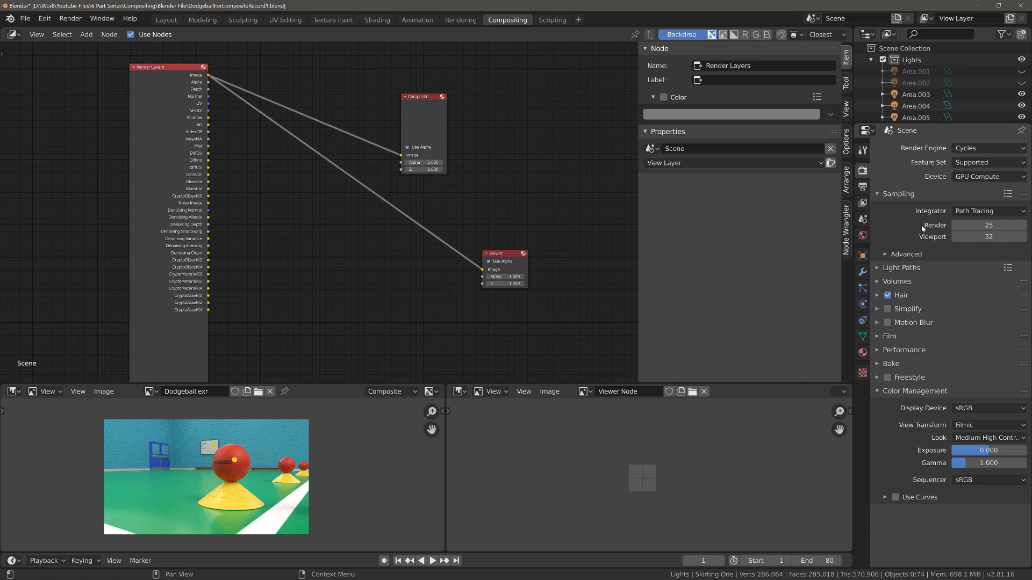
{"action": "left_click", "coordinate": [987, 226]}
{"action": "type", "text": "10"}
{"action": "key", "text": "Return"}
Step: Create a folder named EXR Animate inside EXR File and set it as the render output location
{"action": "left_click", "coordinate": [864, 187]}
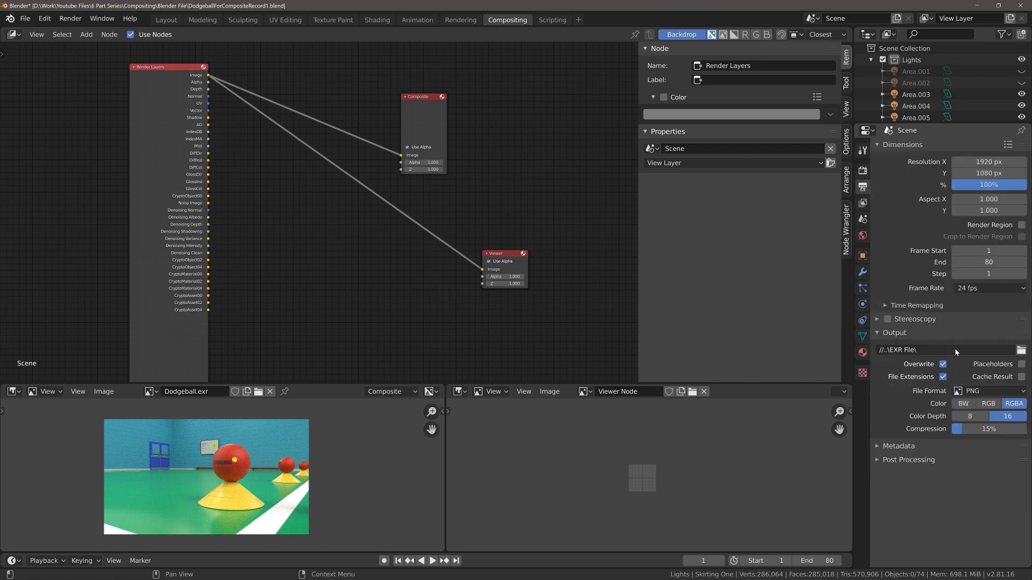
{"action": "left_click", "coordinate": [1020, 350]}
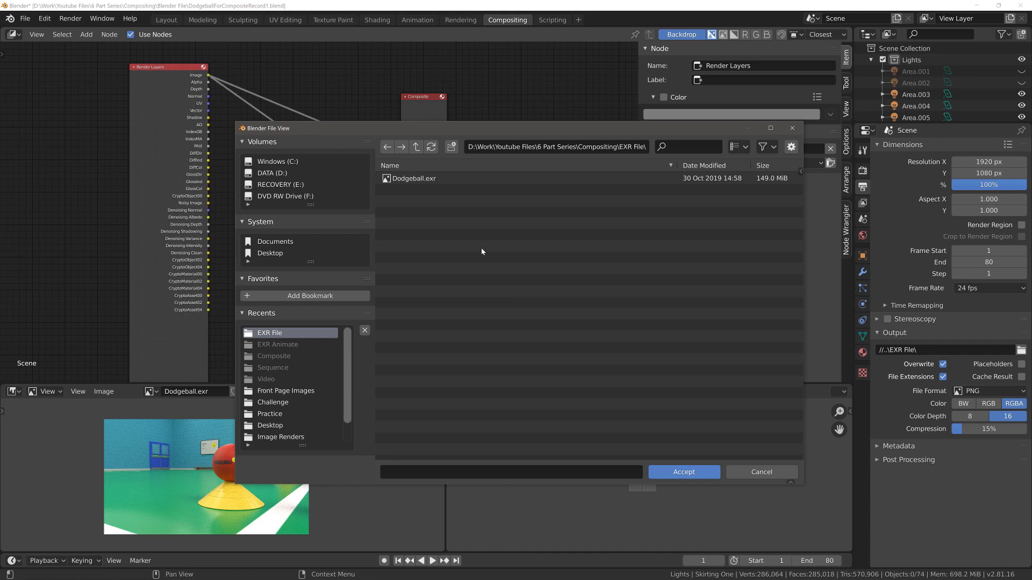
{"action": "left_click", "coordinate": [452, 148]}
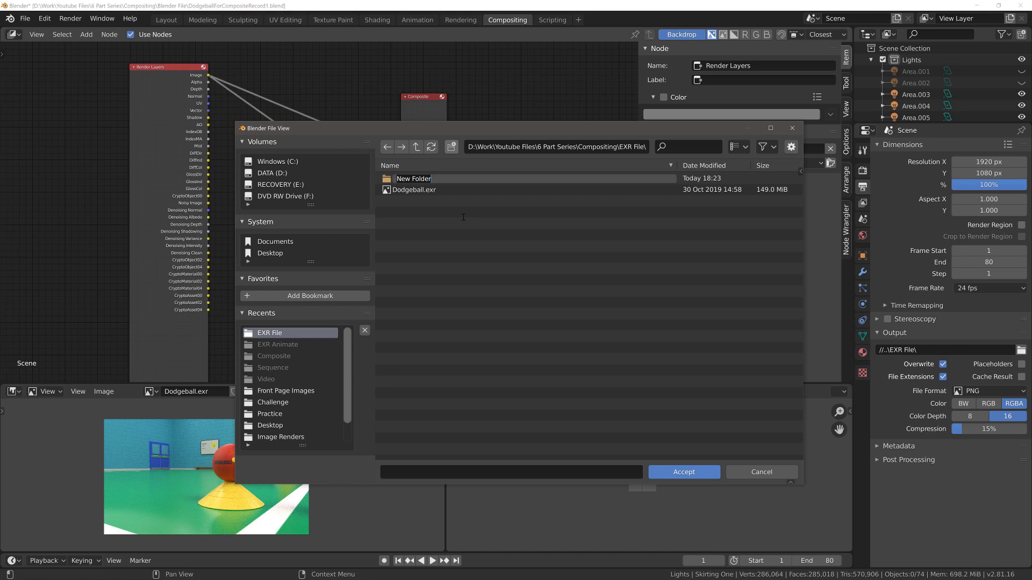
{"action": "type", "text": "EXR Animate"}
{"action": "key", "text": "Return"}
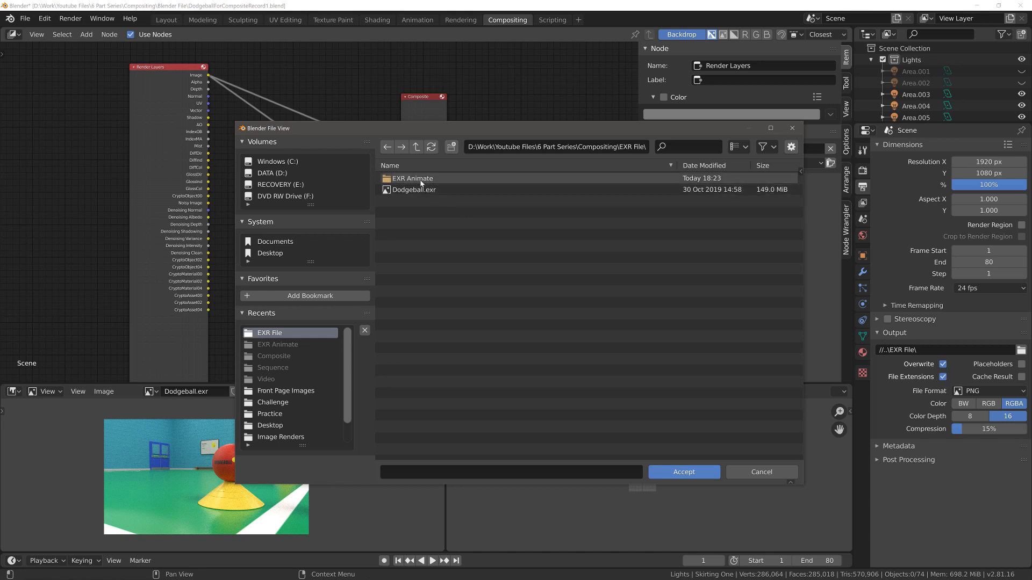
{"action": "double_click", "coordinate": [422, 179]}
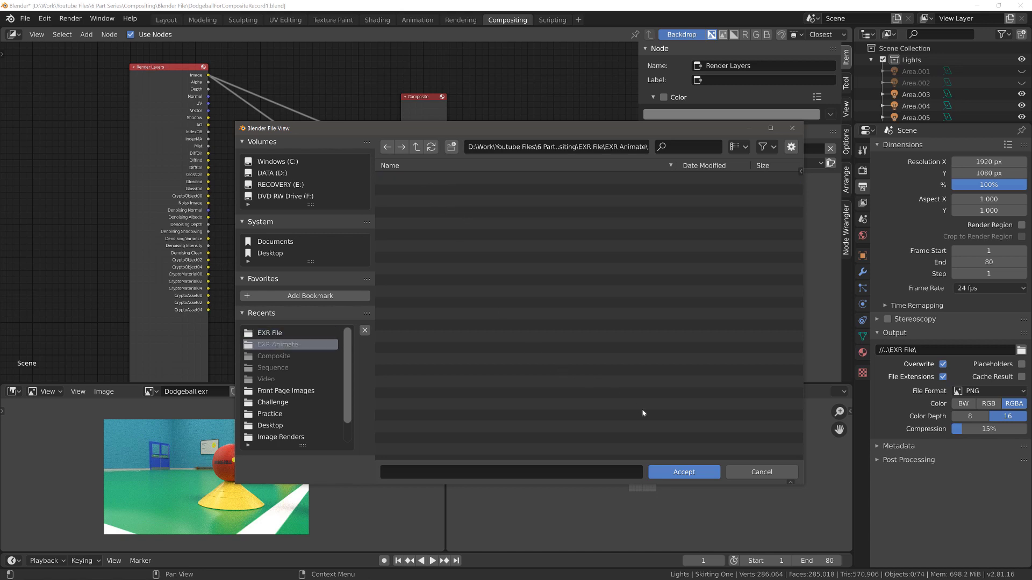
{"action": "left_click", "coordinate": [695, 476]}
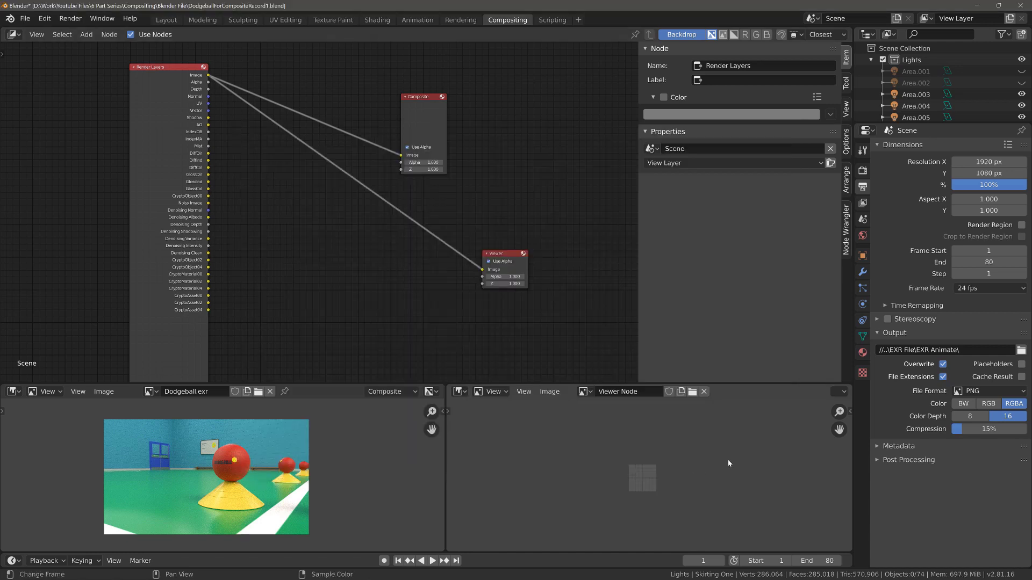
Step: Set the render output file format to OpenEXR MultiLayer
{"action": "left_click", "coordinate": [984, 396]}
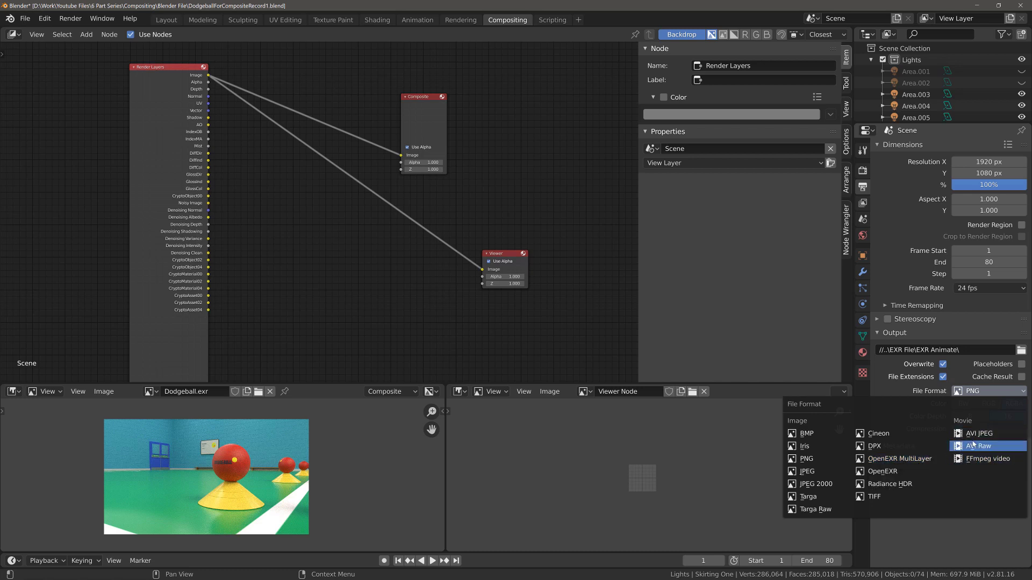
{"action": "left_click", "coordinate": [908, 459]}
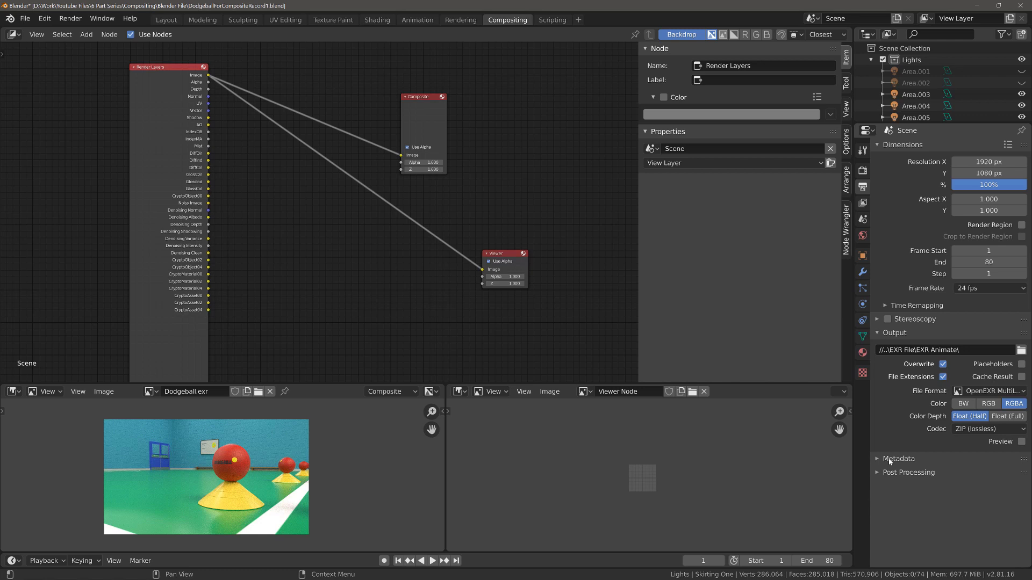
Step: Save the project as DodgeballForCompositeRecord2.blend and render the full animation, closing the render window when it is done
{"action": "key", "text": "ctrl+alt+s"}
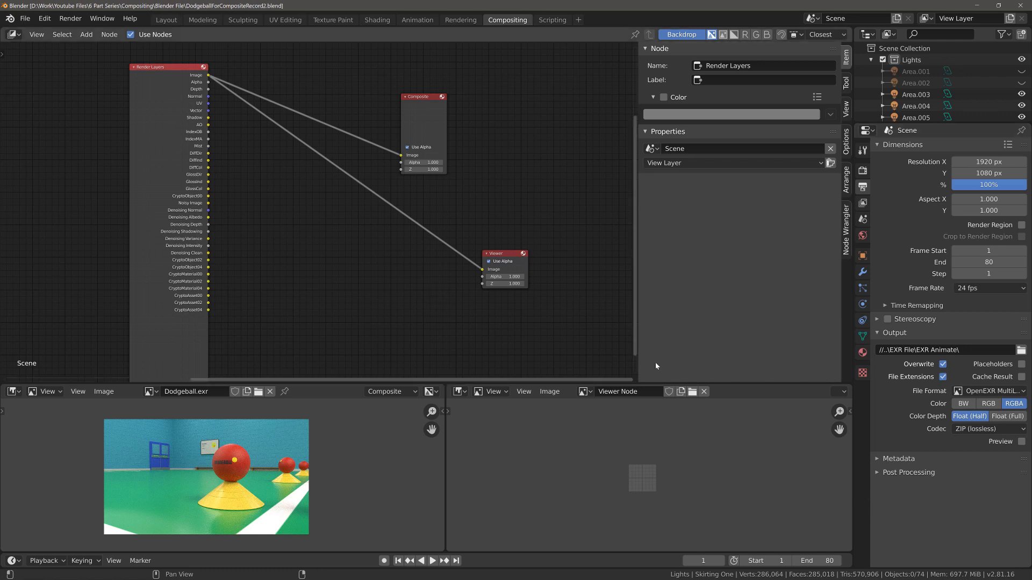
{"action": "left_click", "coordinate": [69, 21]}
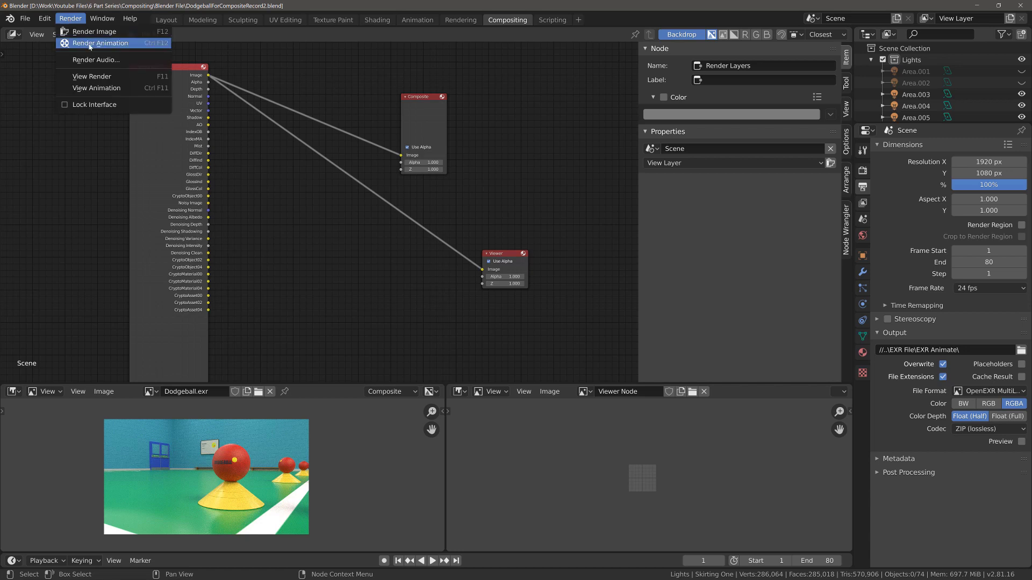
{"action": "left_click", "coordinate": [87, 47]}
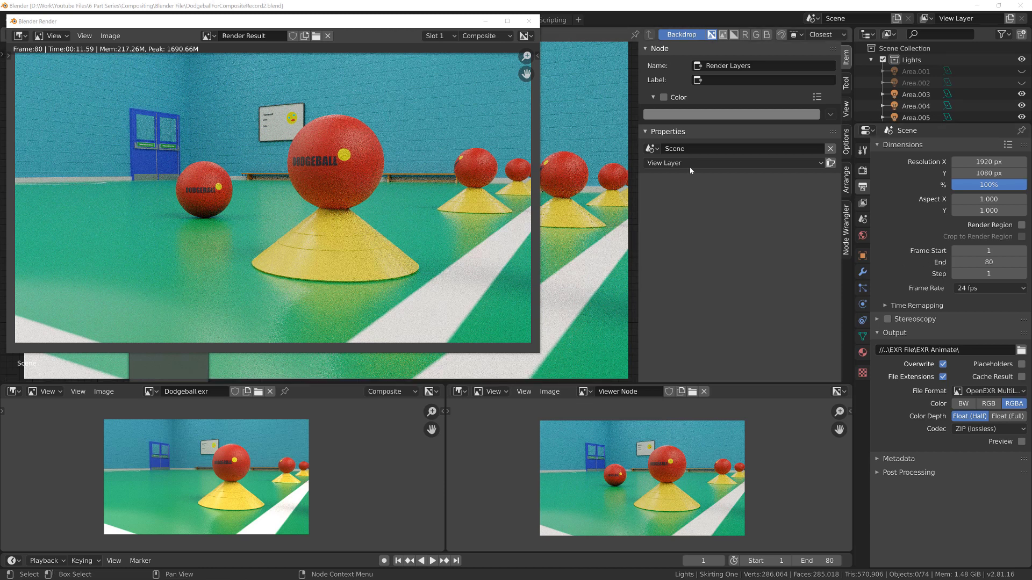
{"action": "left_click", "coordinate": [528, 21]}
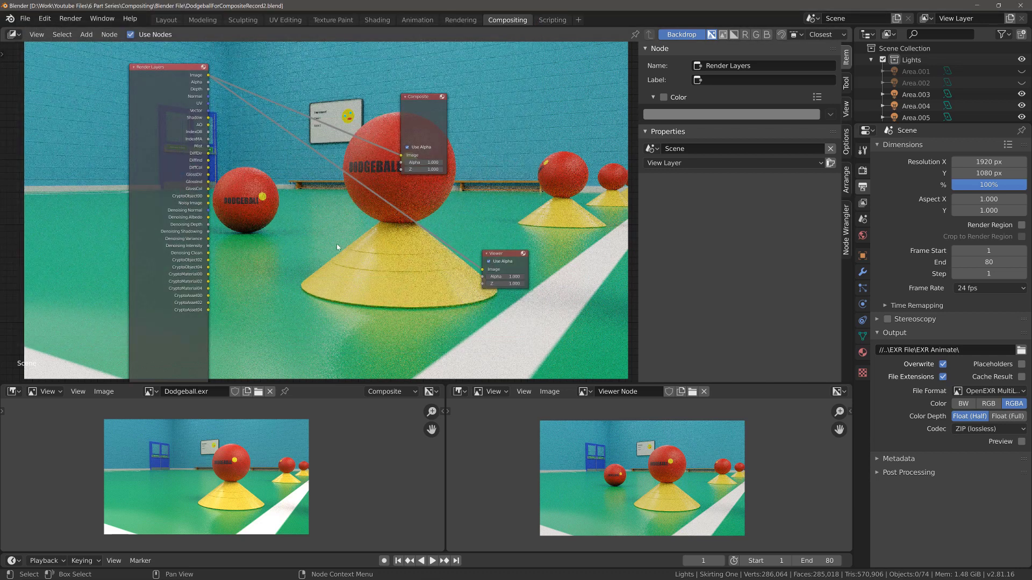
Step: Disconnect the Render Layers image output from both the Composite and Viewer nodes
{"action": "scroll", "coordinate": [338, 247], "scroll_direction": "down", "scroll_amount": 2}
{"action": "scroll", "coordinate": [328, 217], "scroll_direction": "up", "scroll_amount": 1}
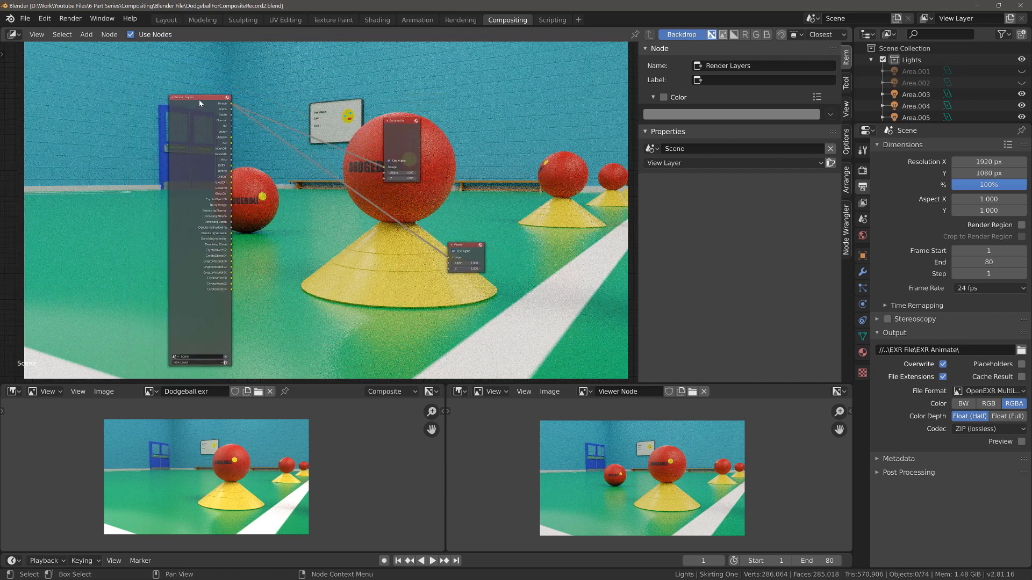
{"action": "left_click", "coordinate": [199, 99]}
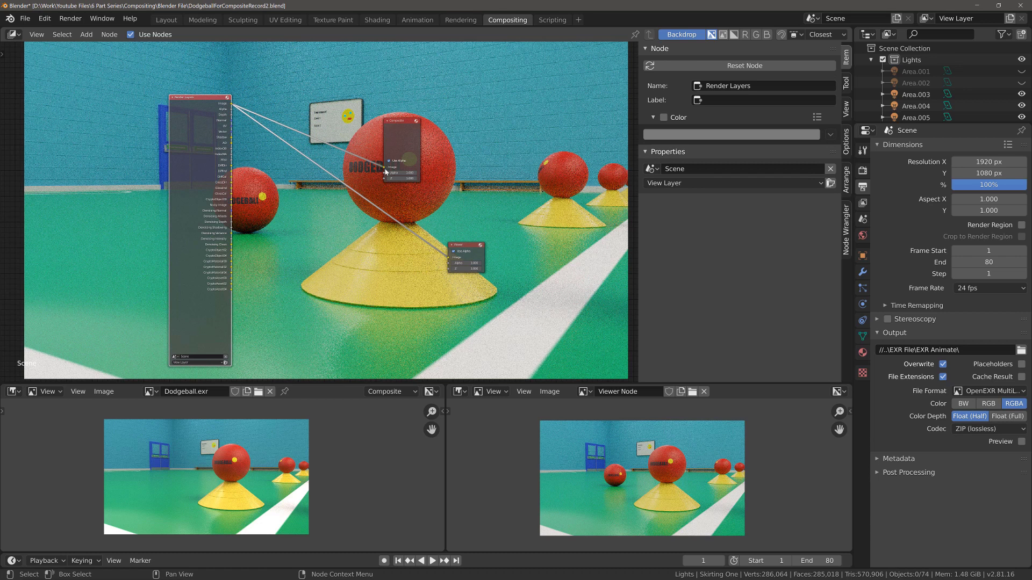
{"action": "left_click", "coordinate": [383, 170]}
{"action": "left_click_drag", "start_coordinate": [450, 258], "coordinate": [397, 225]}
Step: Move the Render Layers node aside, away from the Composite and Viewer nodes, and mute it
{"action": "left_click", "coordinate": [195, 102]}
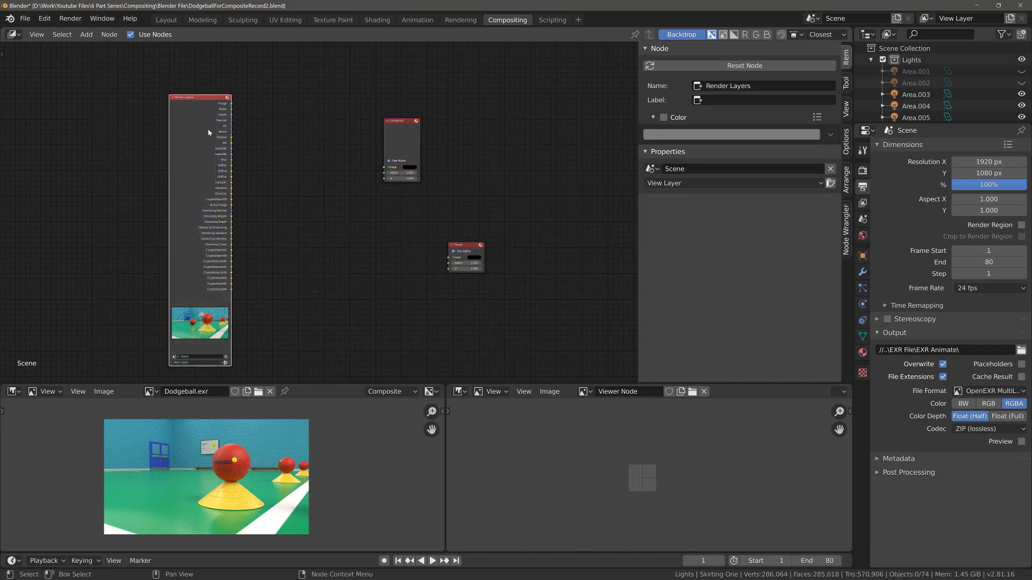
{"action": "left_click_drag", "start_coordinate": [197, 101], "coordinate": [92, 95]}
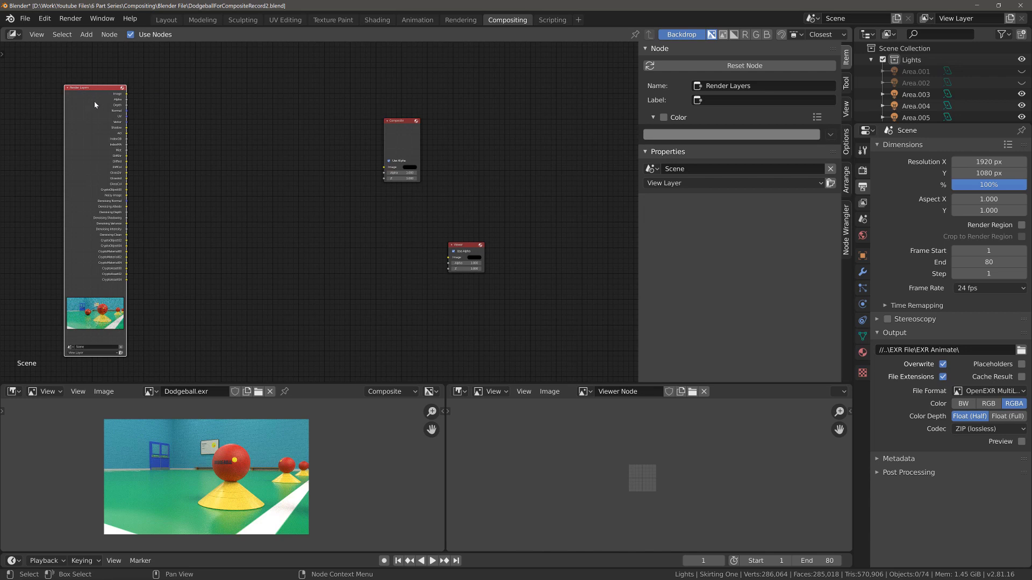
{"action": "key", "text": "m"}
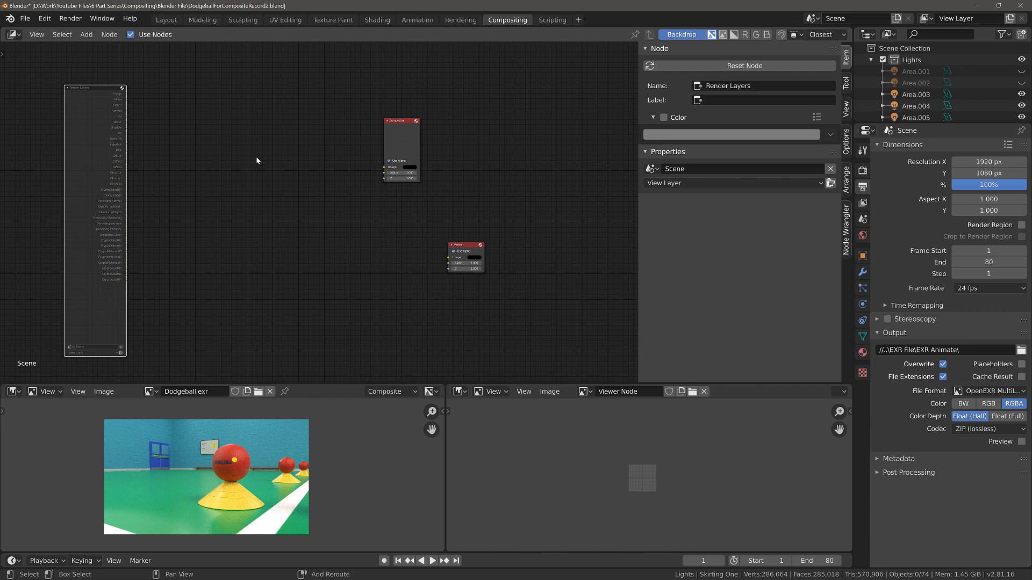
Step: Start adding an Image Sequence input node and browse to the EXR Animate folder inside EXR File
{"action": "key", "text": "shift+a"}
{"action": "mouse_move", "coordinate": [257, 160]}
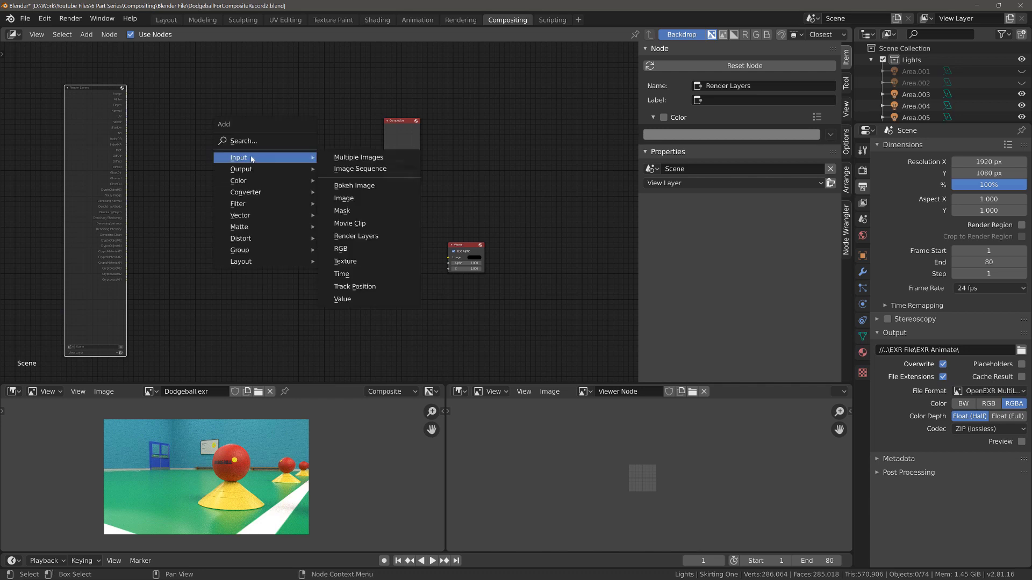
{"action": "mouse_move", "coordinate": [294, 159]}
{"action": "left_click", "coordinate": [365, 170]}
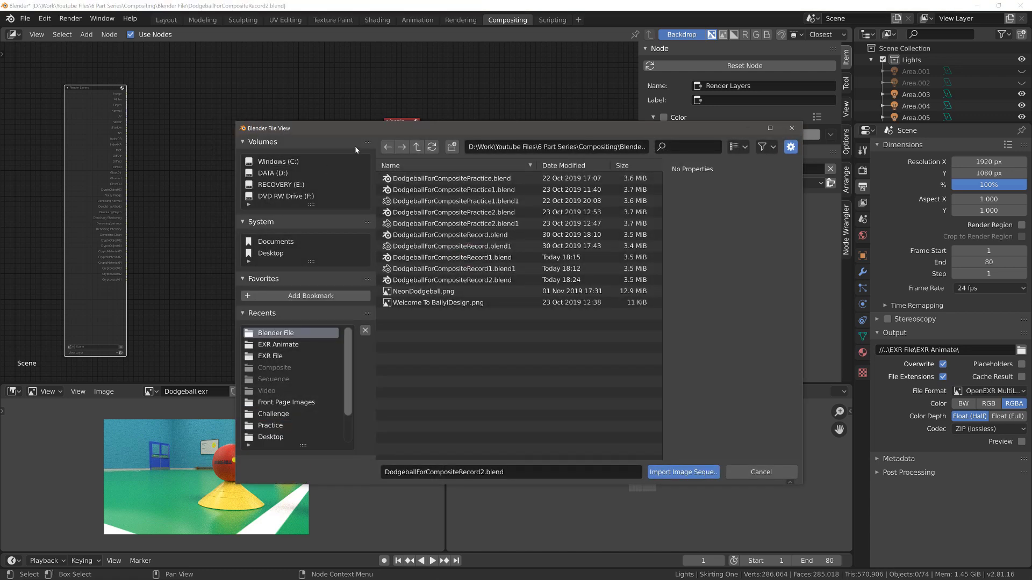
{"action": "left_click", "coordinate": [418, 150]}
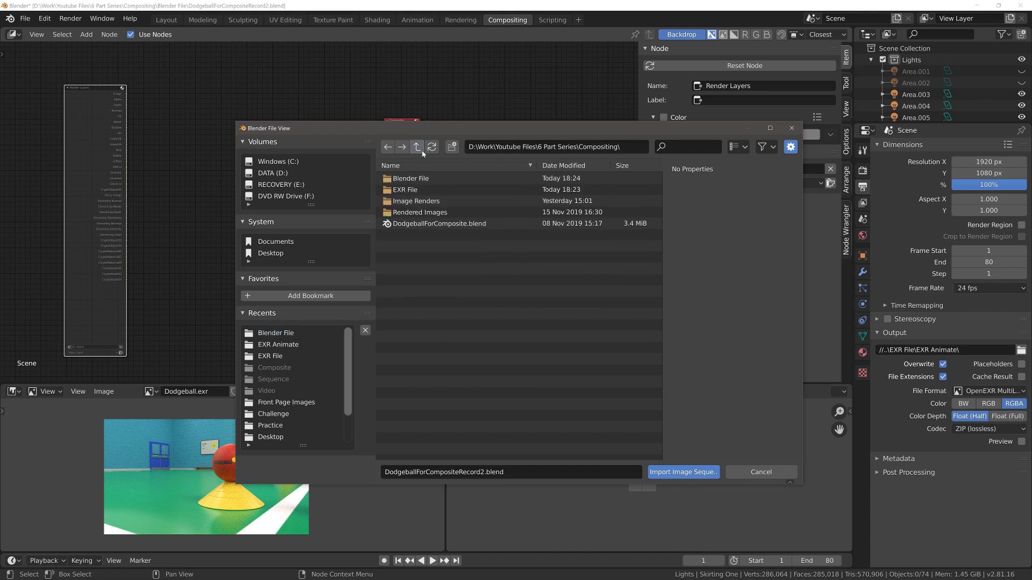
{"action": "left_click", "coordinate": [416, 190]}
{"action": "double_click", "coordinate": [415, 194]}
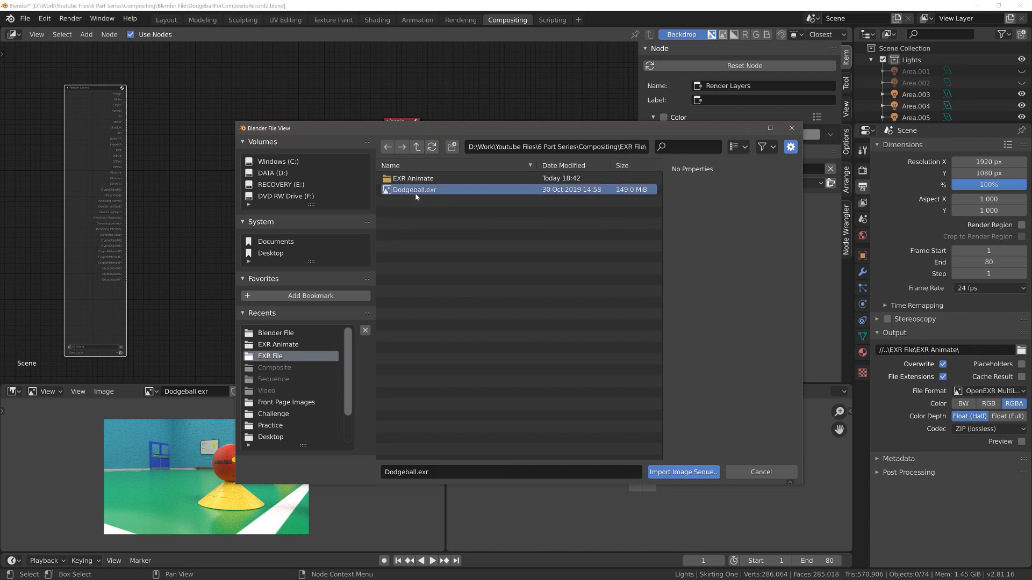
{"action": "left_click", "coordinate": [418, 180]}
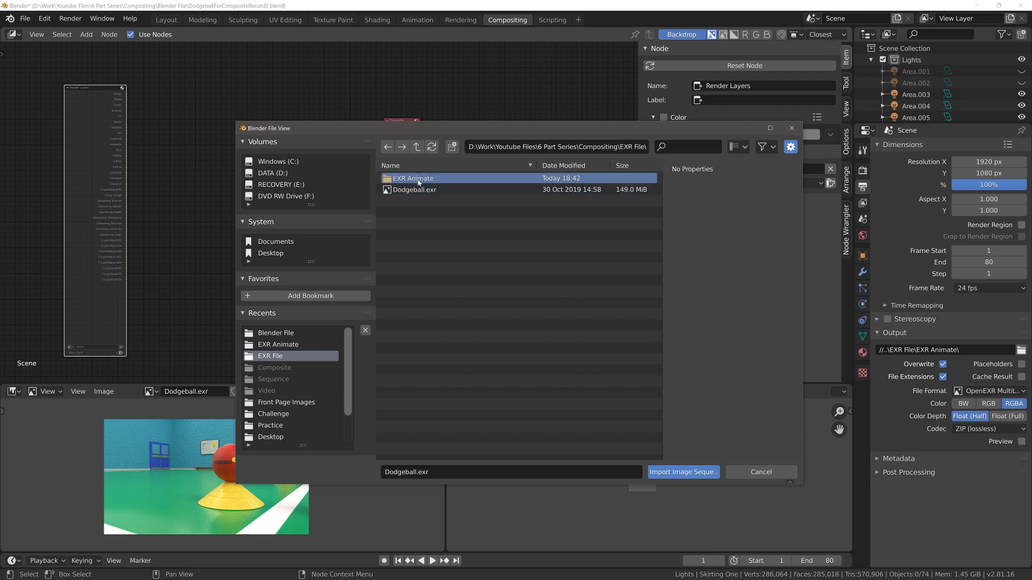
{"action": "double_click", "coordinate": [418, 180]}
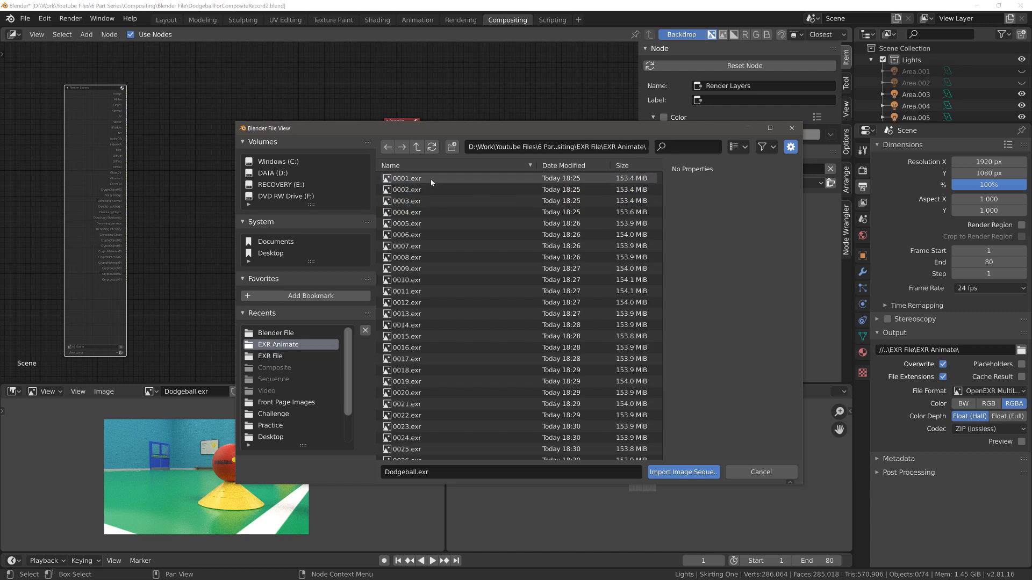
Step: Import all EXR frames from 0001.exr to 0080.exr as an image sequence node, placed between the Render Layers and Composite nodes
{"action": "left_click", "coordinate": [430, 179]}
{"action": "scroll", "coordinate": [428, 185], "scroll_direction": "down", "scroll_amount": 8}
{"action": "scroll", "coordinate": [424, 217], "scroll_direction": "down", "scroll_amount": 10}
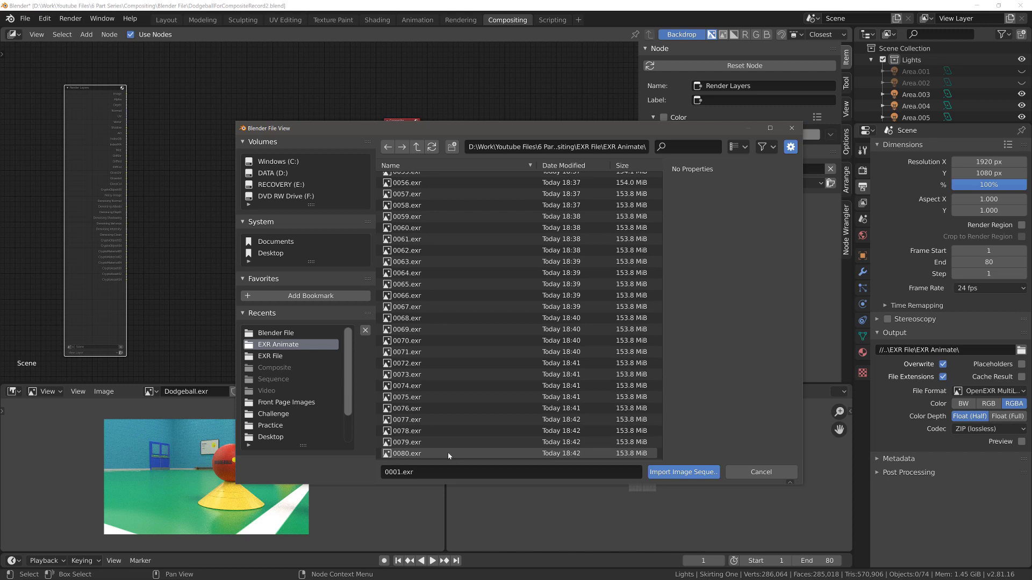
{"action": "key", "text": "a"}
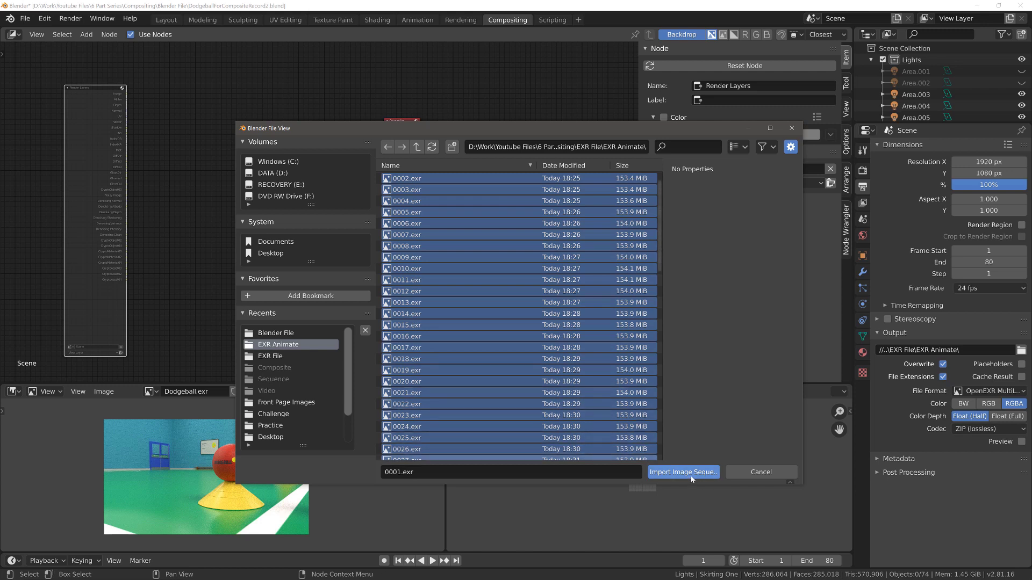
{"action": "left_click", "coordinate": [696, 473]}
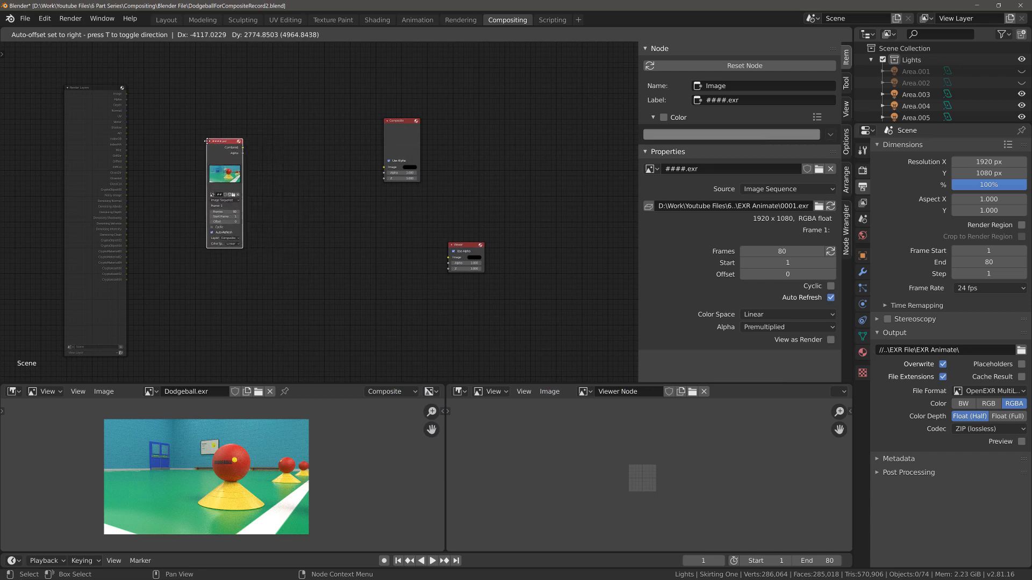
{"action": "left_click", "coordinate": [210, 153]}
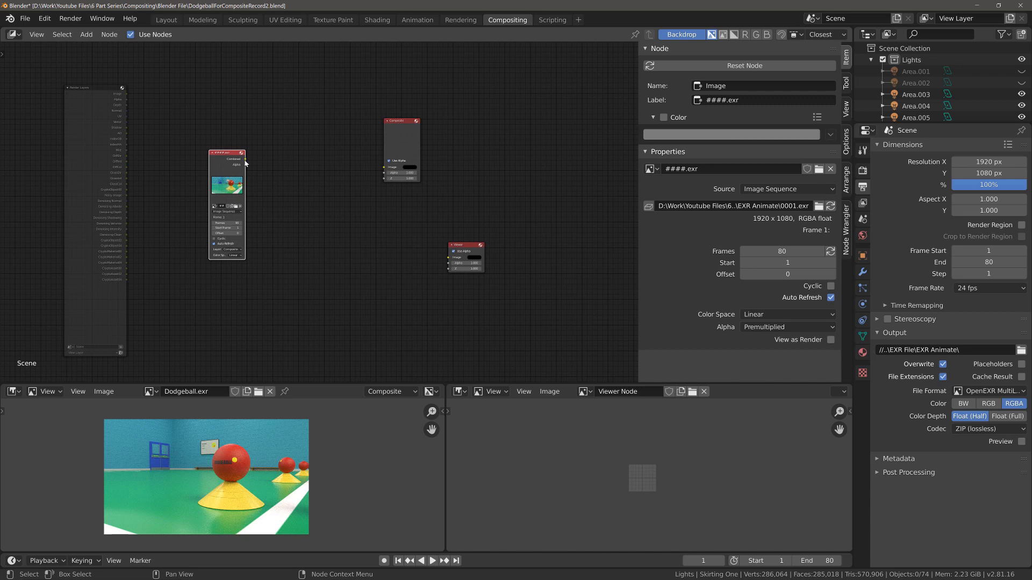
Step: Connect the image sequence's Combined output to the Image inputs of the Composite and Viewer nodes
{"action": "scroll", "coordinate": [249, 163], "scroll_direction": "up", "scroll_amount": 2}
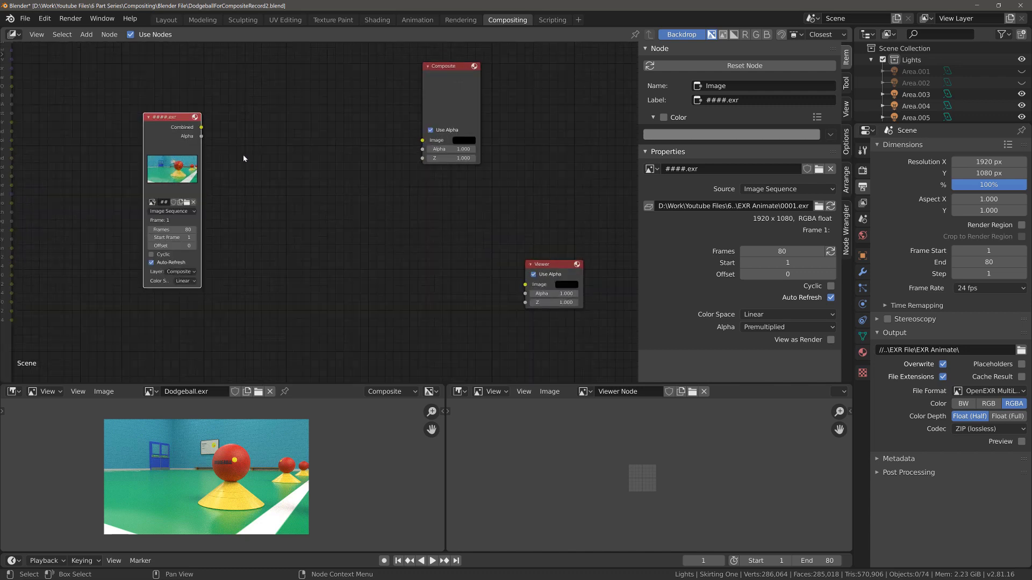
{"action": "left_click_drag", "start_coordinate": [201, 128], "coordinate": [429, 142]}
{"action": "left_click_drag", "start_coordinate": [204, 132], "coordinate": [527, 285]}
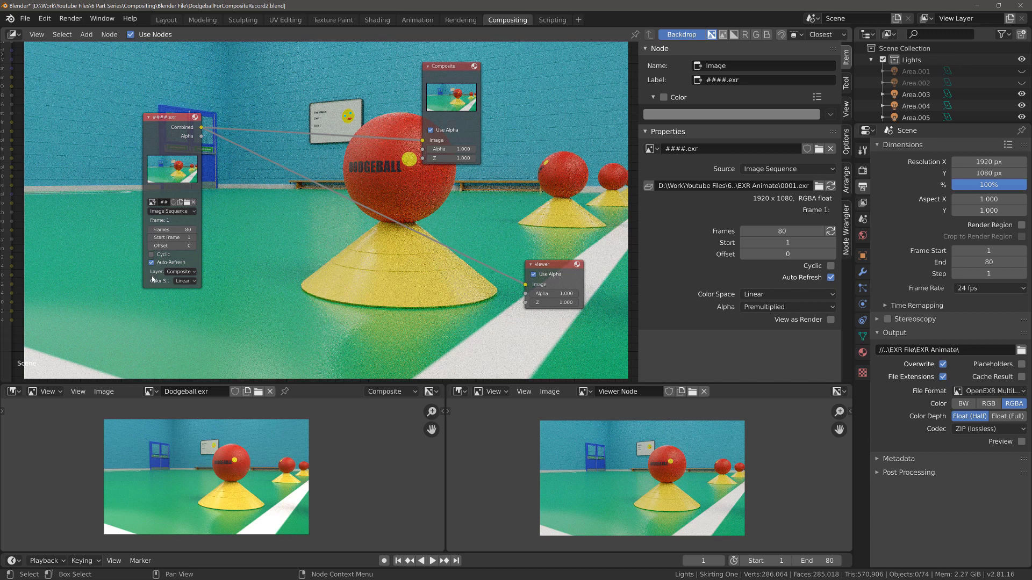
Step: Set the image sequence node's layer to View Layer and move the node up to fit all its passes in view
{"action": "left_click", "coordinate": [179, 271]}
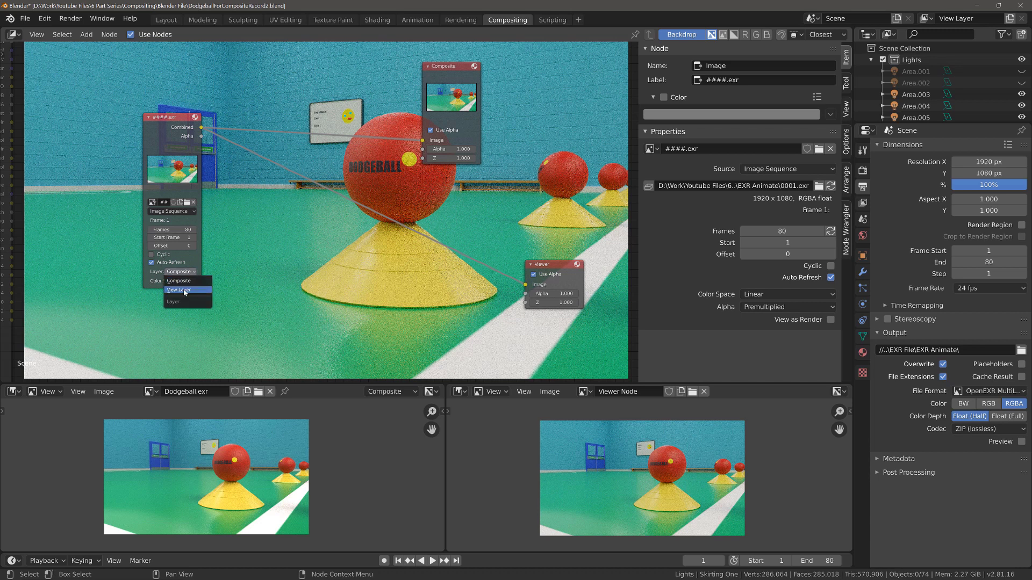
{"action": "left_click", "coordinate": [185, 291]}
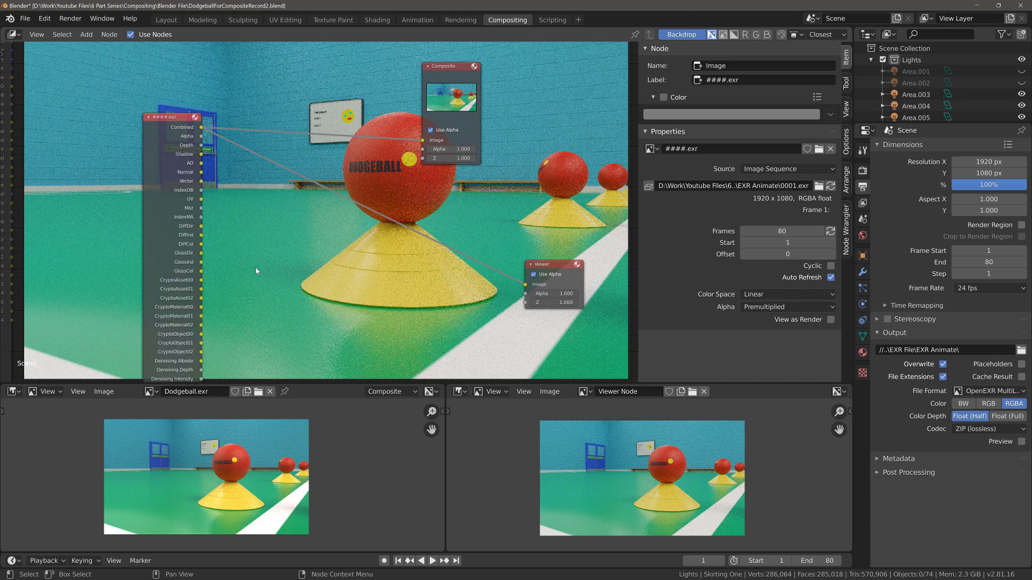
{"action": "scroll", "coordinate": [243, 246], "scroll_direction": "down", "scroll_amount": 3}
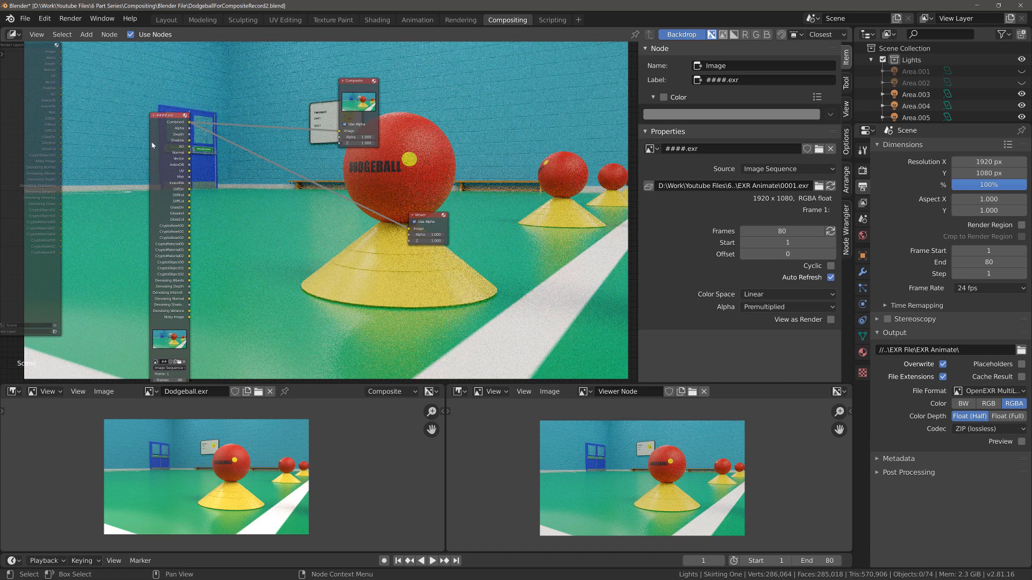
{"action": "left_click_drag", "start_coordinate": [164, 127], "coordinate": [147, 76]}
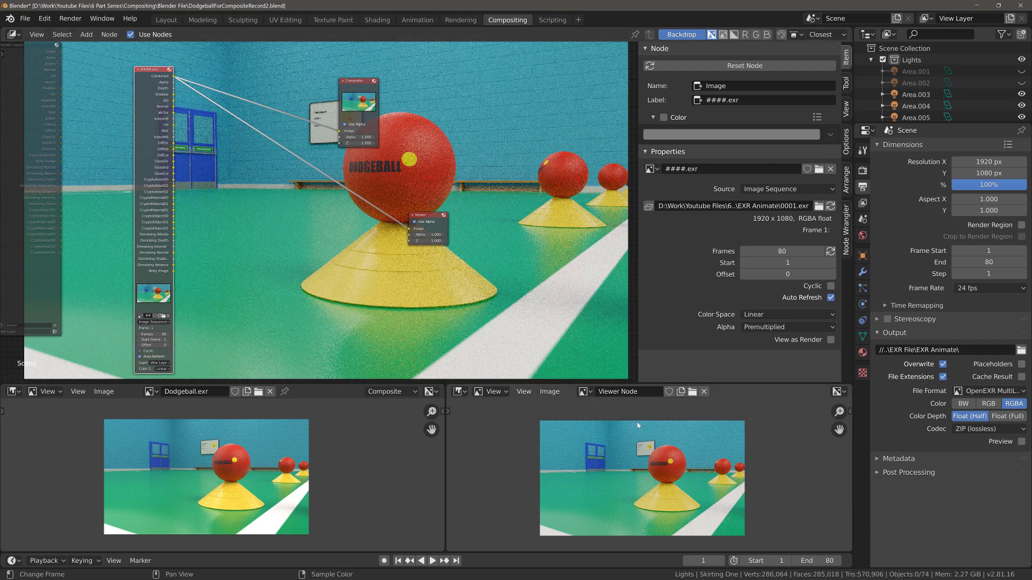
Step: Check the imported sequence at frame 40, and return the current frame to 1
{"action": "left_click", "coordinate": [701, 561]}
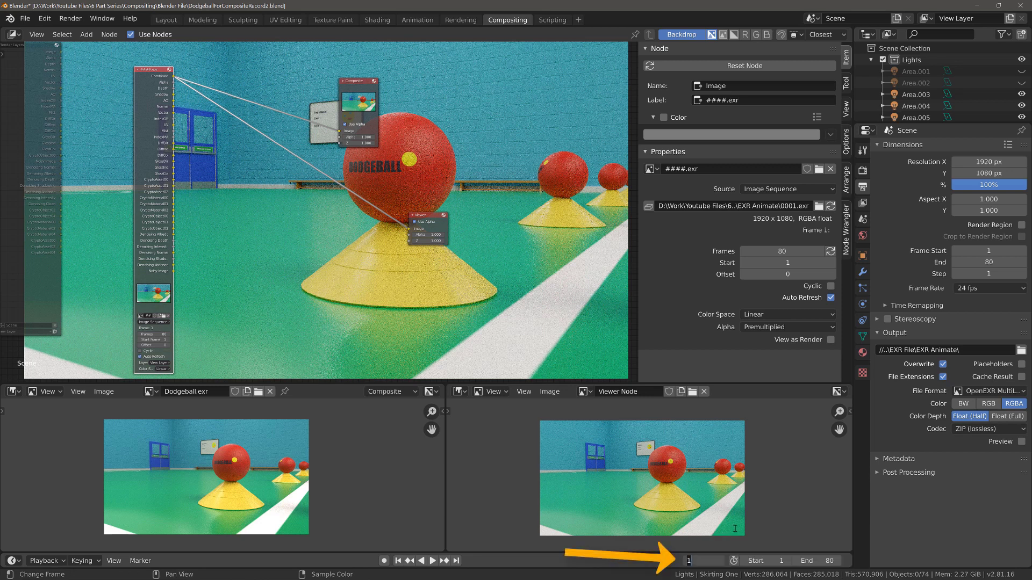
{"action": "type", "text": "40"}
{"action": "key", "text": "Return"}
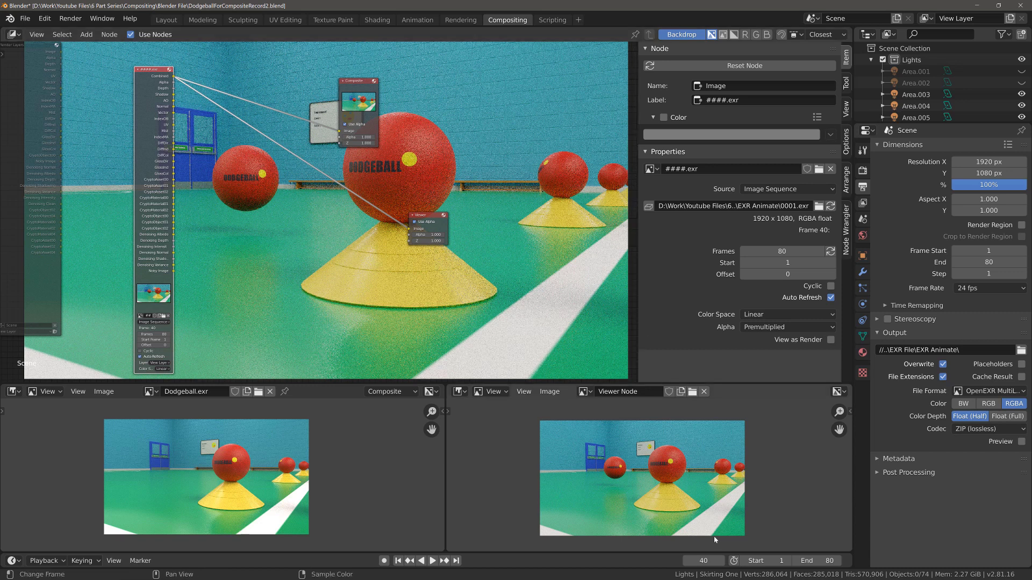
{"action": "left_click", "coordinate": [705, 560]}
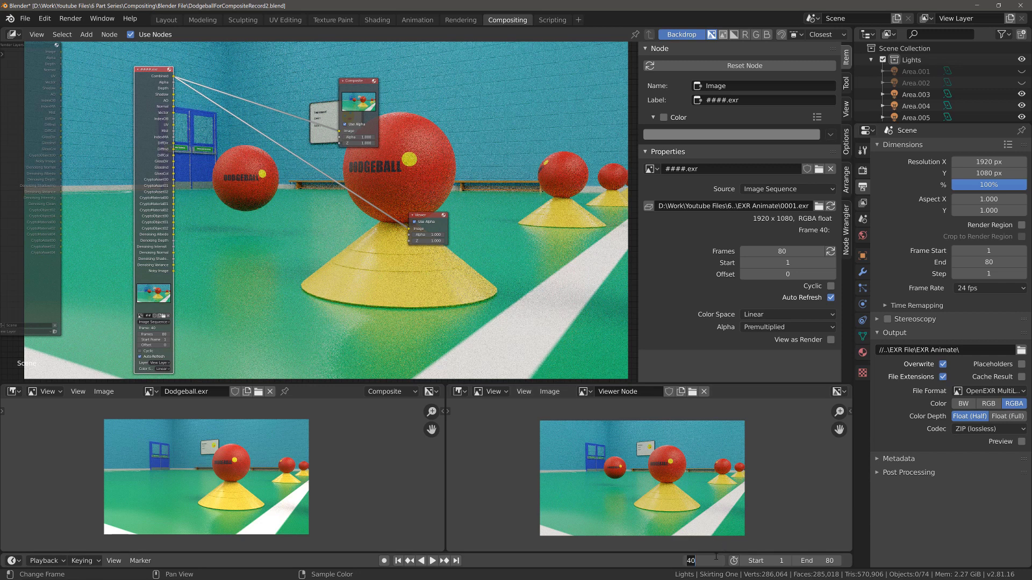
{"action": "type", "text": "1"}
{"action": "key", "text": "Return"}
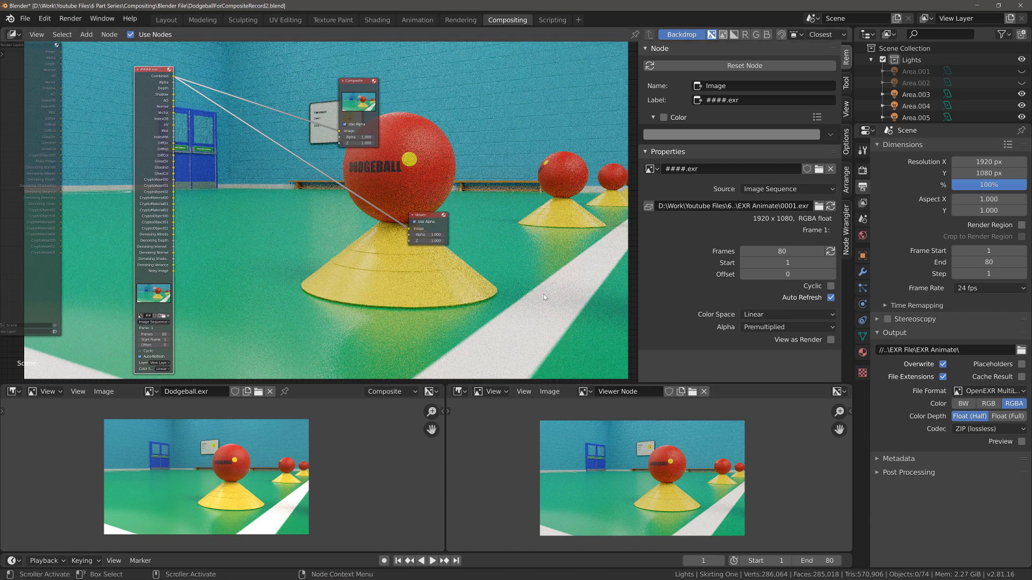
Step: Set the current frame of the animation to 40
{"action": "left_click", "coordinate": [707, 557]}
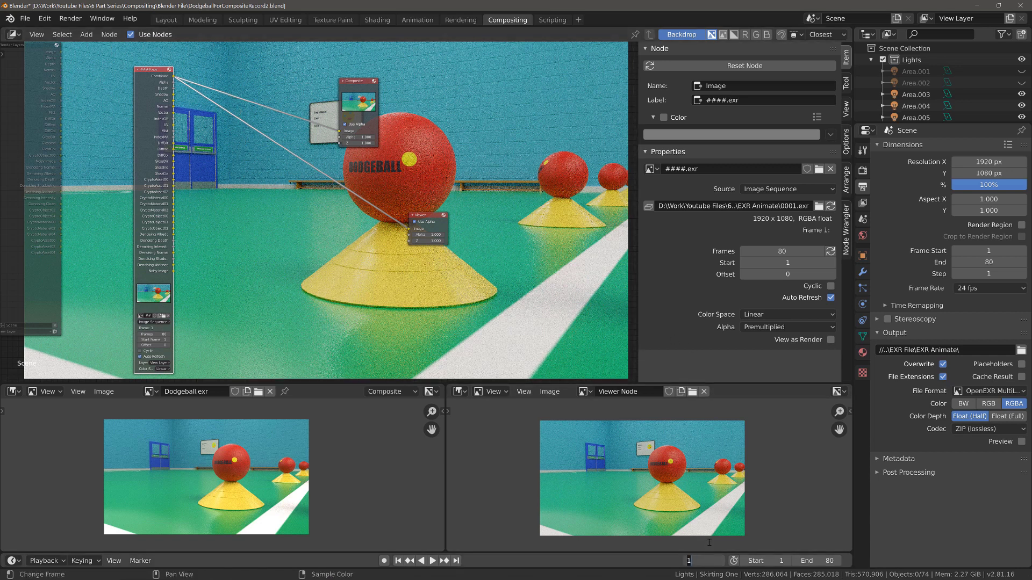
{"action": "type", "text": "40"}
{"action": "key", "text": "Return"}
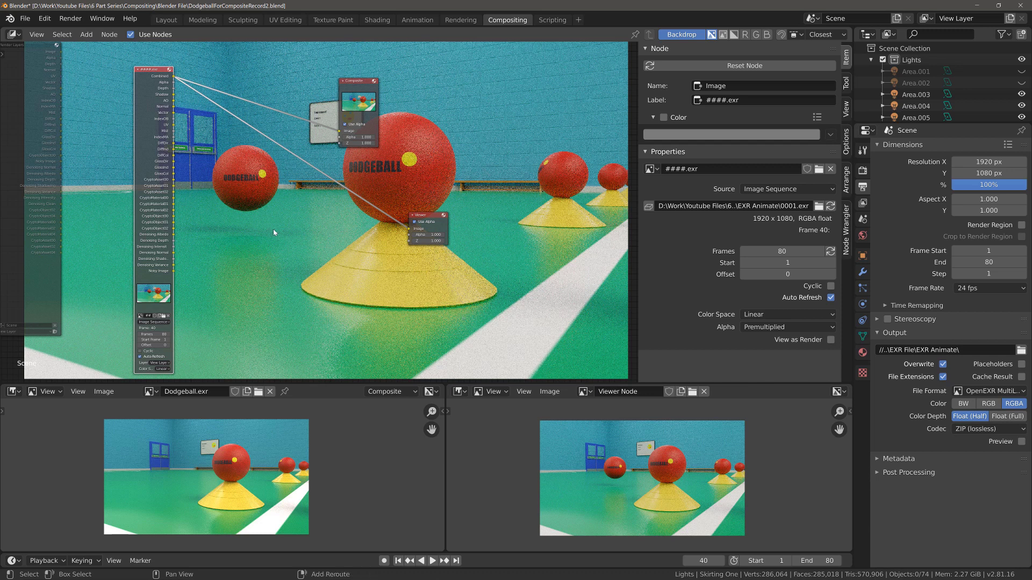
Step: Add a Denoise filter node and insert it into the link between the image sequence and Viewer nodes
{"action": "key", "text": "shift+a"}
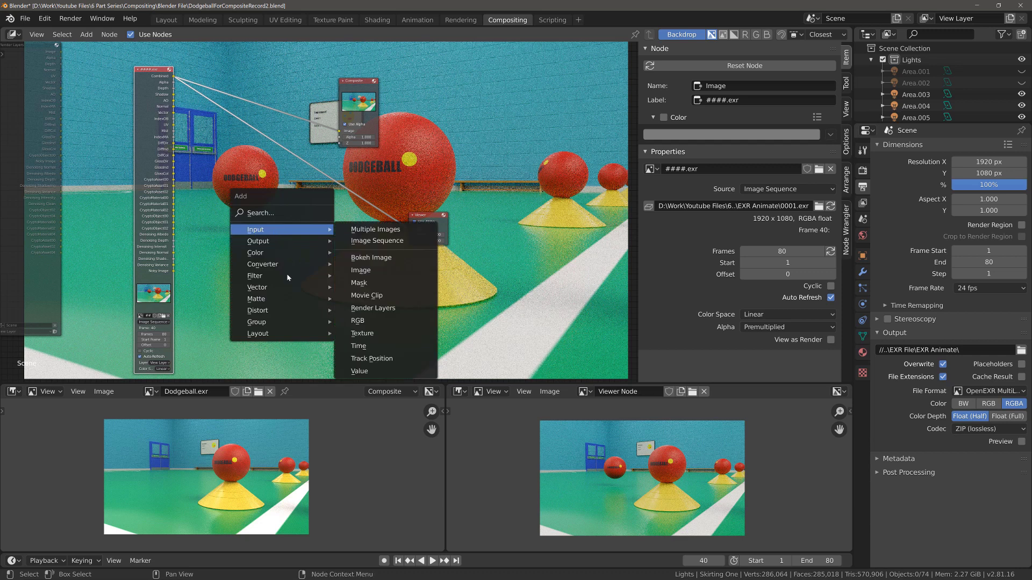
{"action": "mouse_move", "coordinate": [285, 277]}
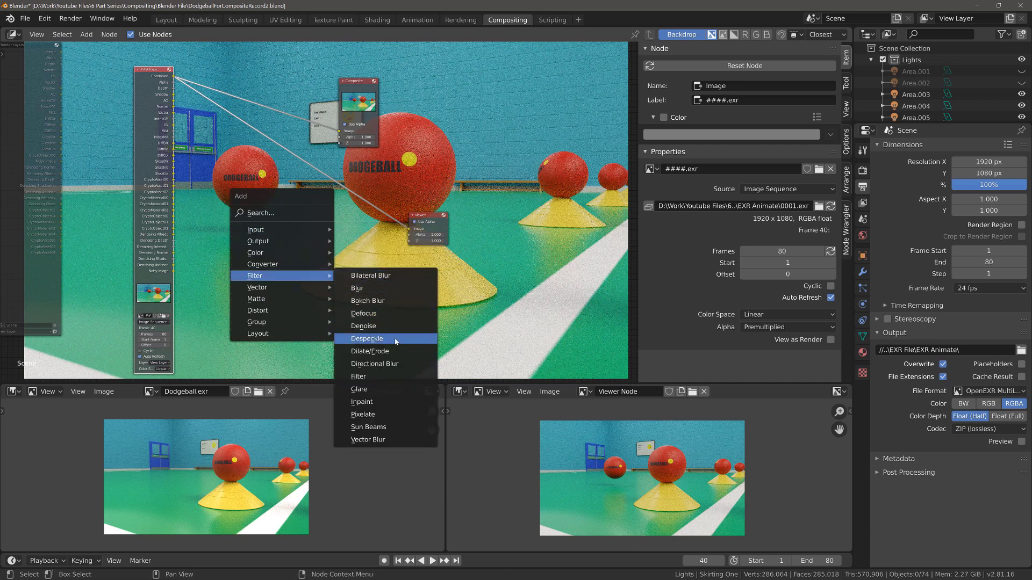
{"action": "left_click", "coordinate": [371, 326]}
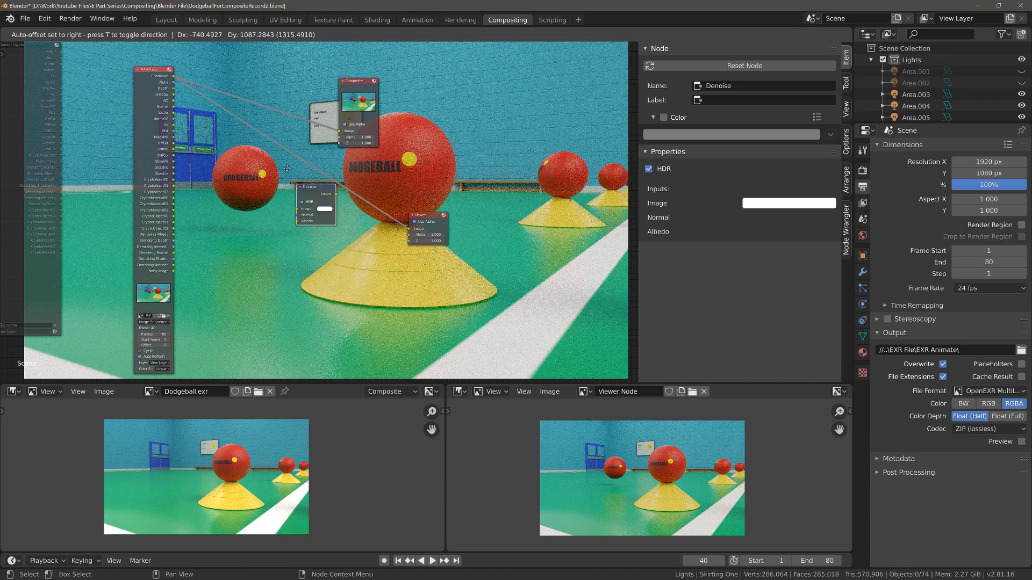
{"action": "left_click", "coordinate": [274, 150]}
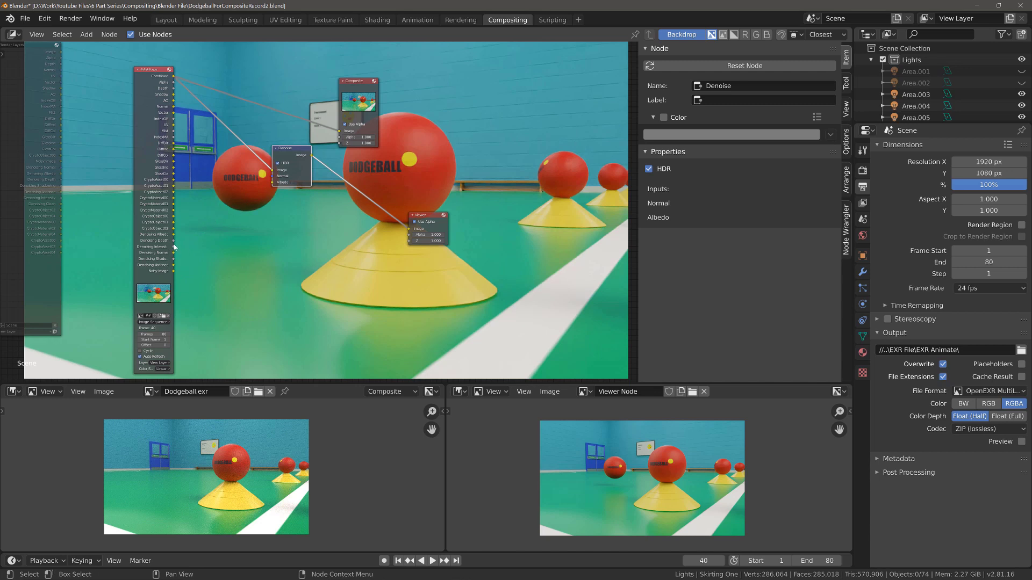
Step: Connect the image sequence's Denoising Albedo and Denoising Normal passes to the Denoise node's Albedo and Normal inputs
{"action": "left_click_drag", "start_coordinate": [173, 234], "coordinate": [273, 182]}
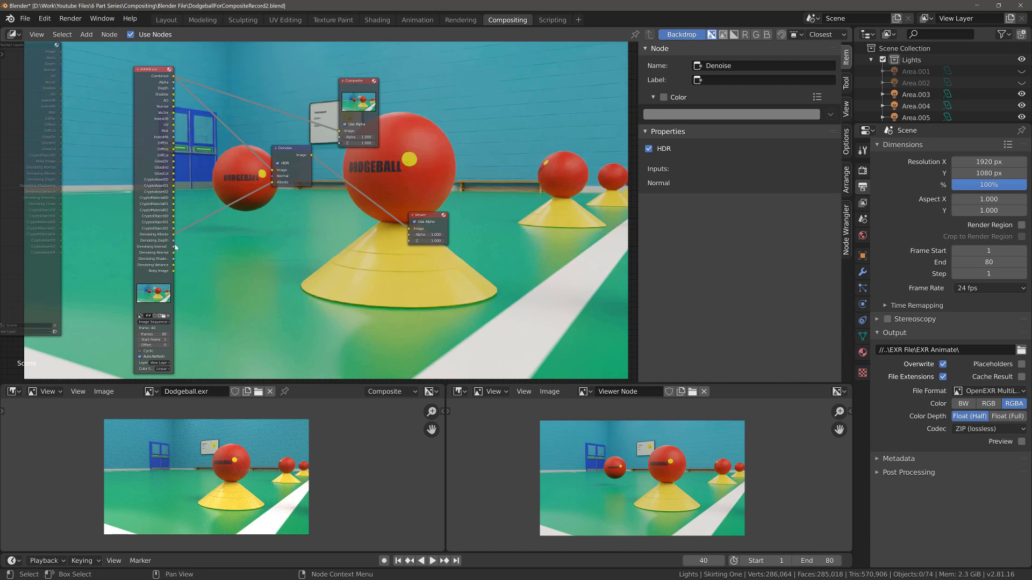
{"action": "left_click_drag", "start_coordinate": [174, 254], "coordinate": [272, 177]}
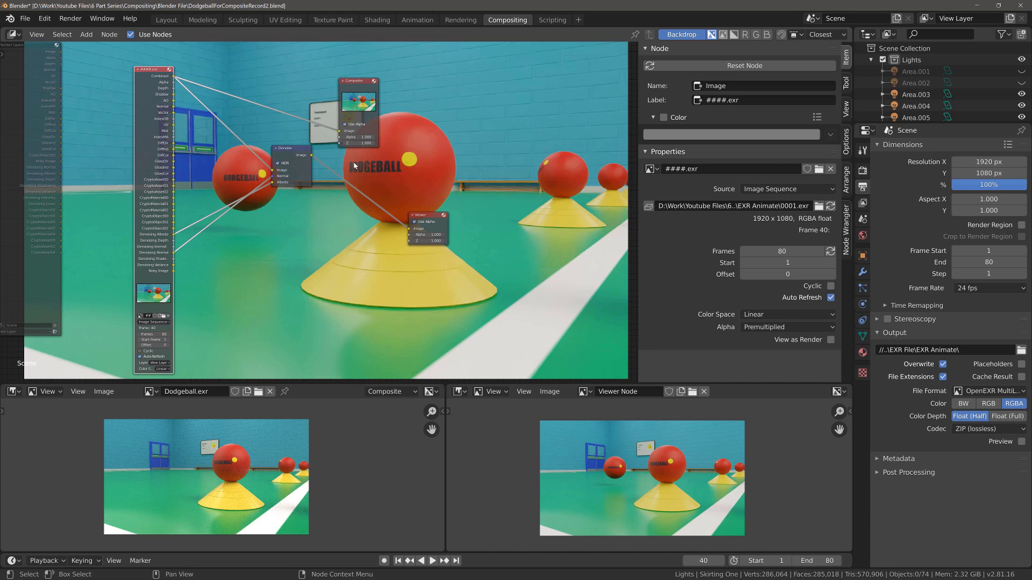
Step: Mute and unmute the Denoise node to compare the image with and without denoising
{"action": "left_click", "coordinate": [287, 162]}
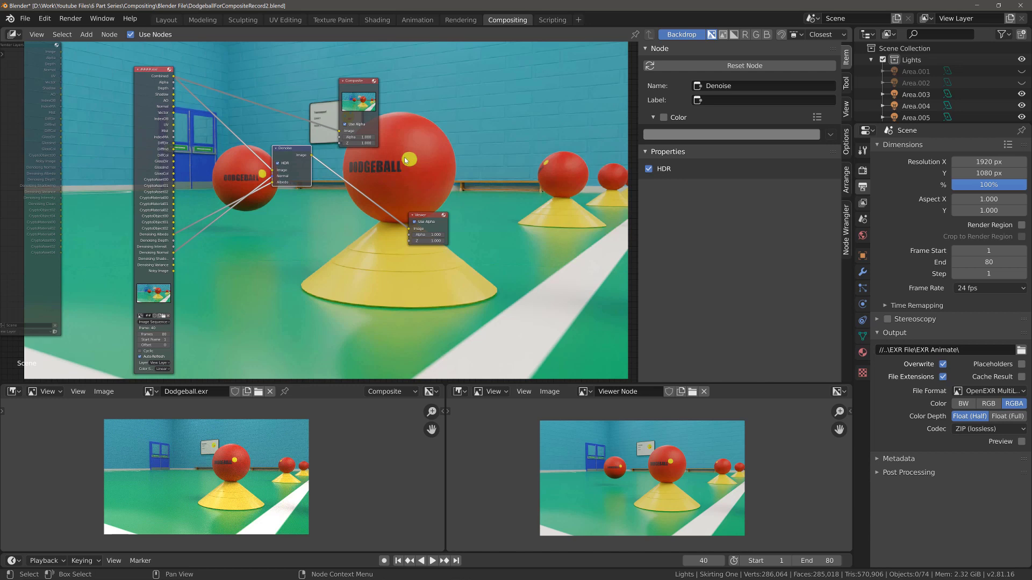
{"action": "key", "text": "m"}
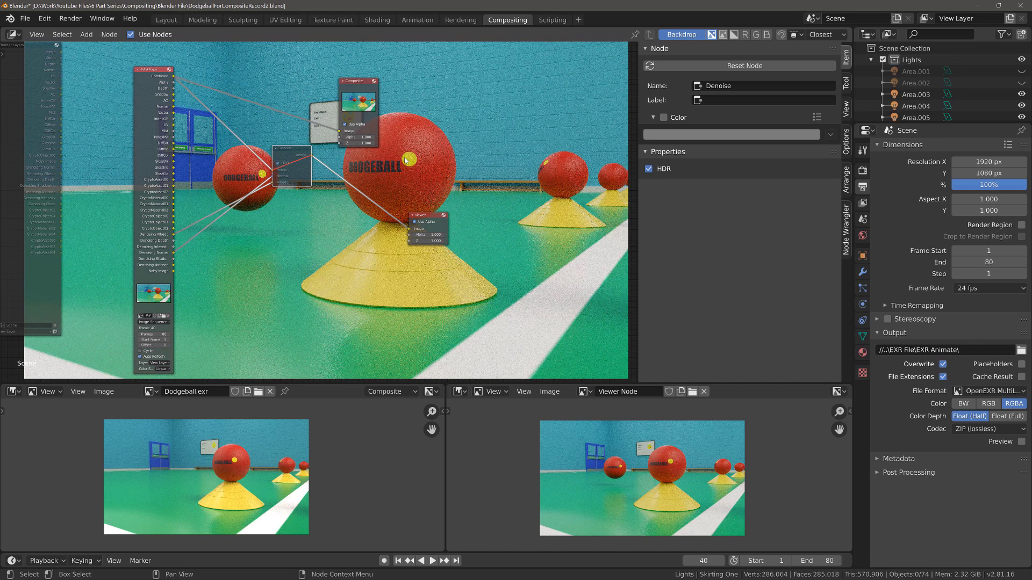
{"action": "key", "text": "m"}
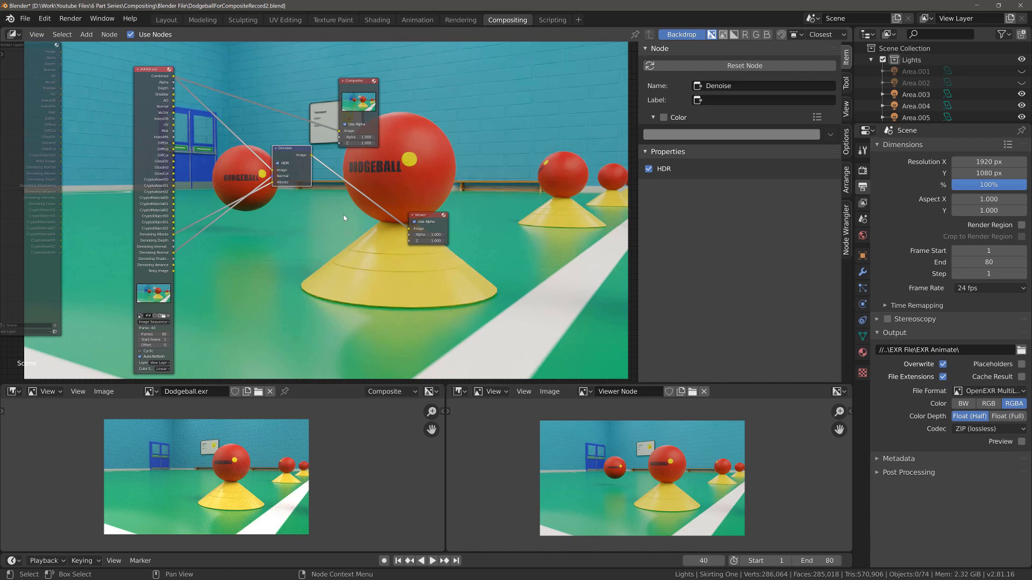
Step: Add a Color Balance node and insert it into the link between the Denoise and Viewer nodes
{"action": "key", "text": "shift+a"}
{"action": "mouse_move", "coordinate": [344, 214]}
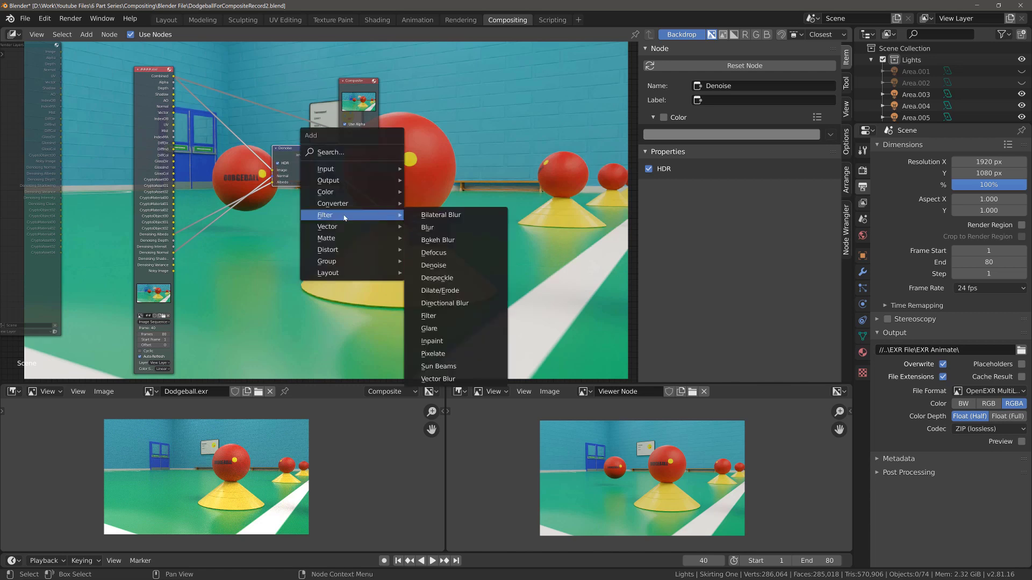
{"action": "mouse_move", "coordinate": [347, 193]}
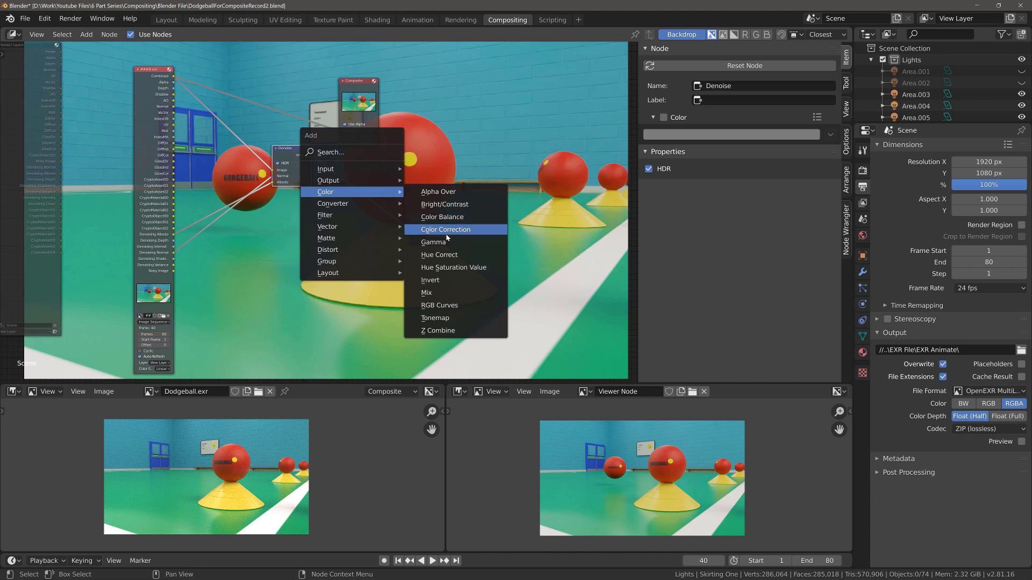
{"action": "left_click", "coordinate": [442, 217]}
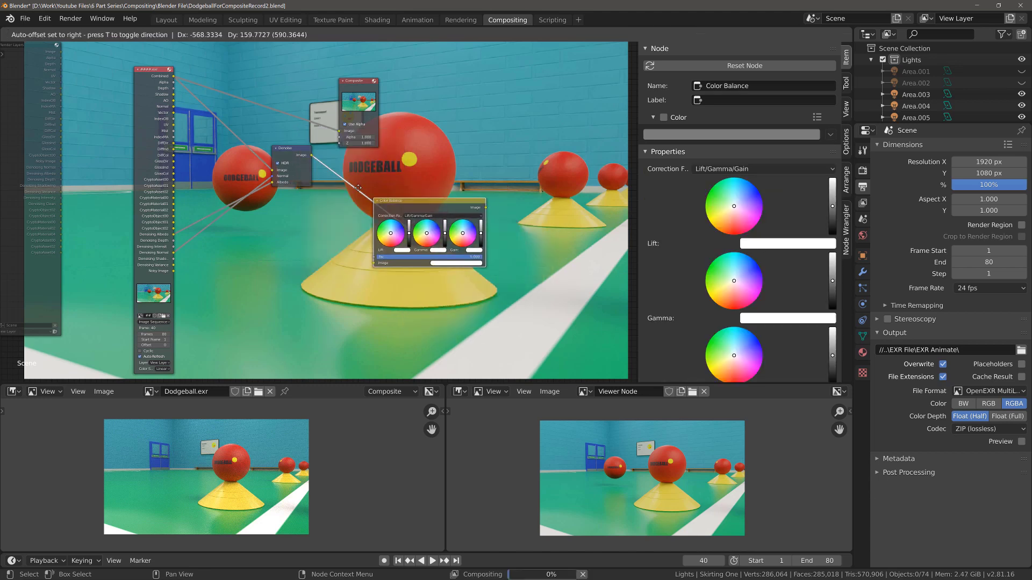
{"action": "left_click", "coordinate": [308, 165]}
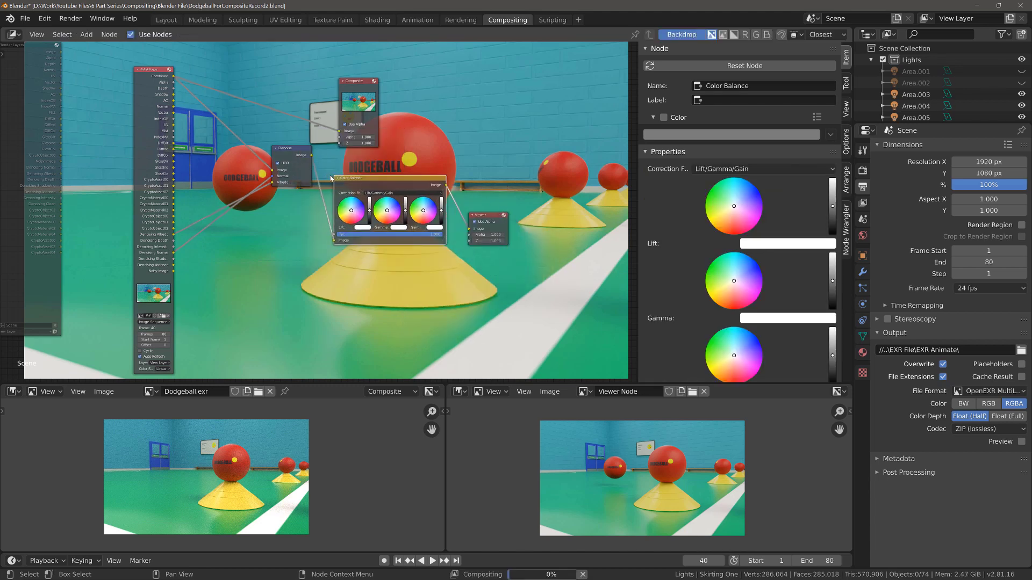
{"action": "key", "text": "KP_Decimal"}
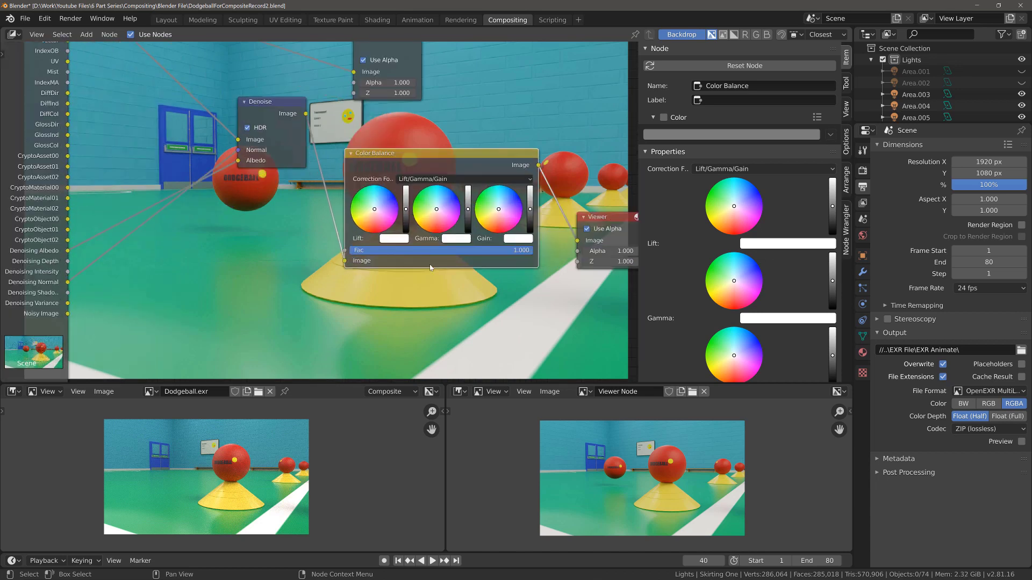
{"action": "scroll", "coordinate": [452, 210], "scroll_direction": "up", "scroll_amount": 3}
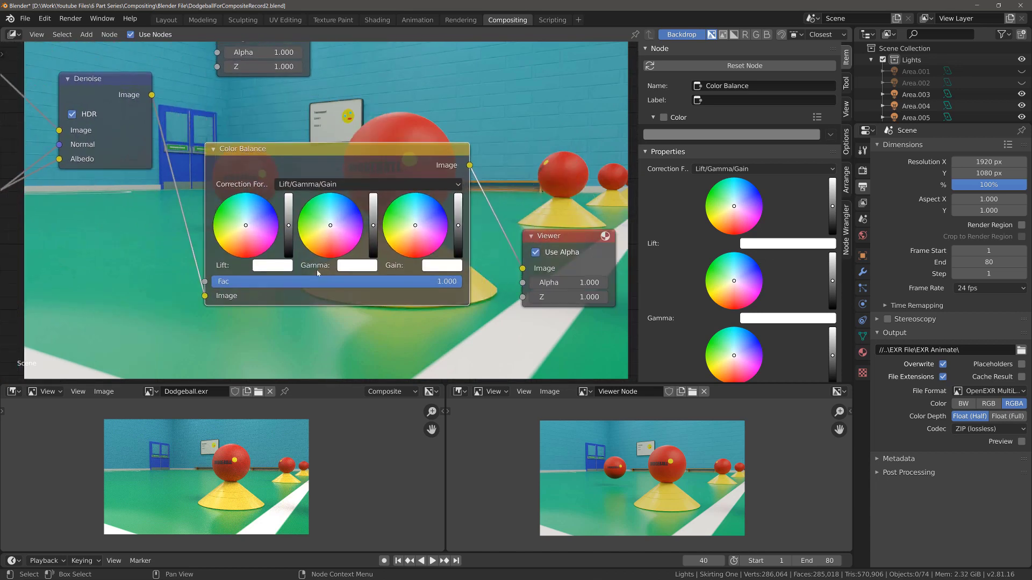
Step: Tint the Color Balance node's gain pink and its gamma pale blue, and lower the lift brightness to light grey
{"action": "left_click_drag", "start_coordinate": [428, 232], "coordinate": [426, 245]}
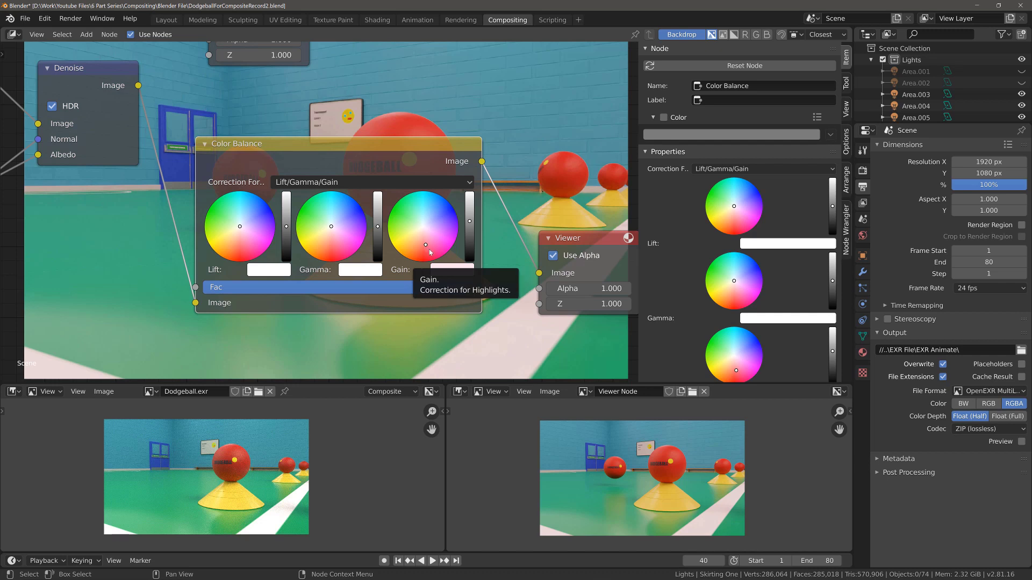
{"action": "left_click_drag", "start_coordinate": [429, 248], "coordinate": [430, 258]}
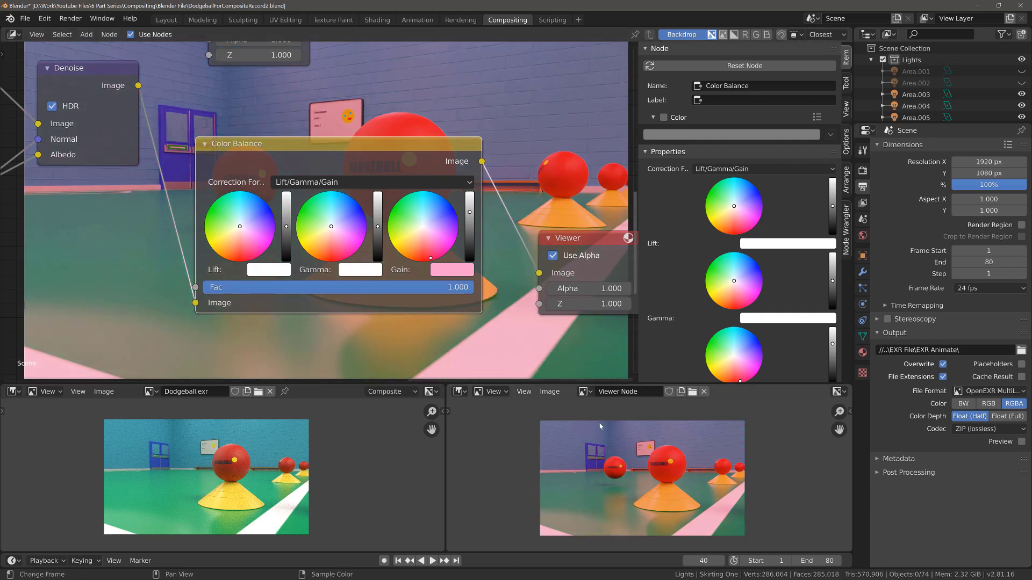
{"action": "left_click_drag", "start_coordinate": [332, 226], "coordinate": [331, 210]}
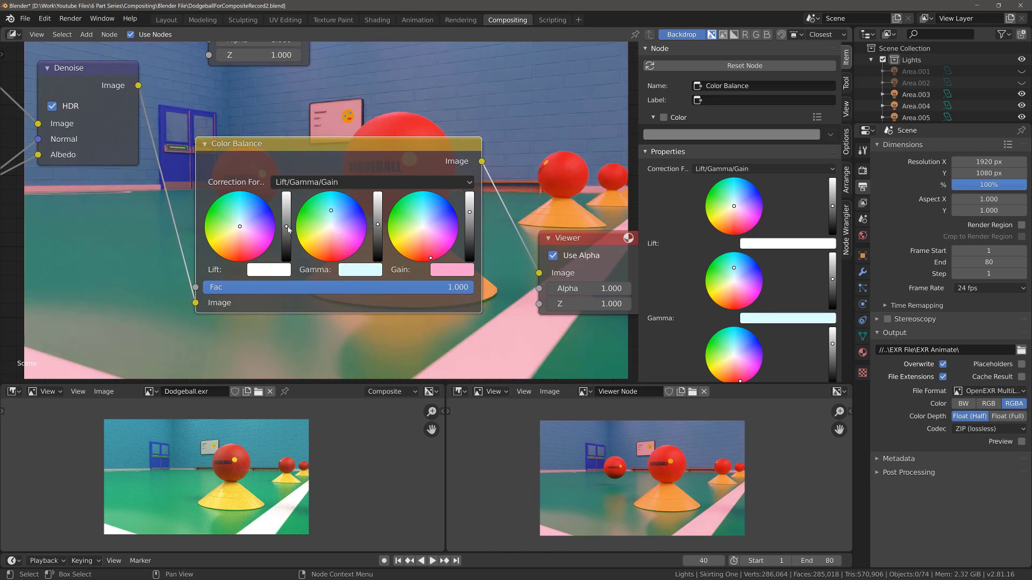
{"action": "left_click_drag", "start_coordinate": [286, 226], "coordinate": [287, 219]}
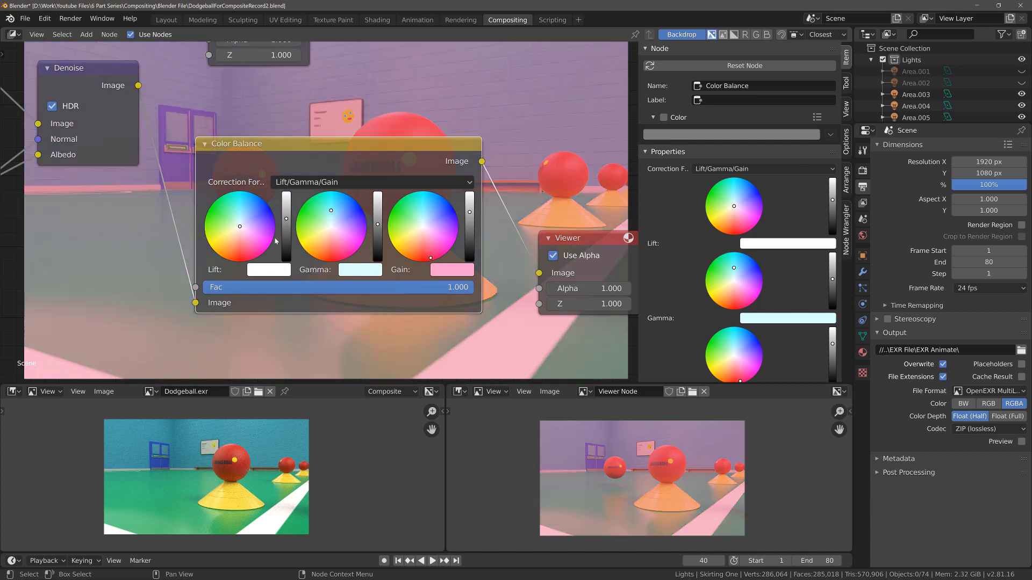
{"action": "left_click_drag", "start_coordinate": [287, 219], "coordinate": [287, 232]}
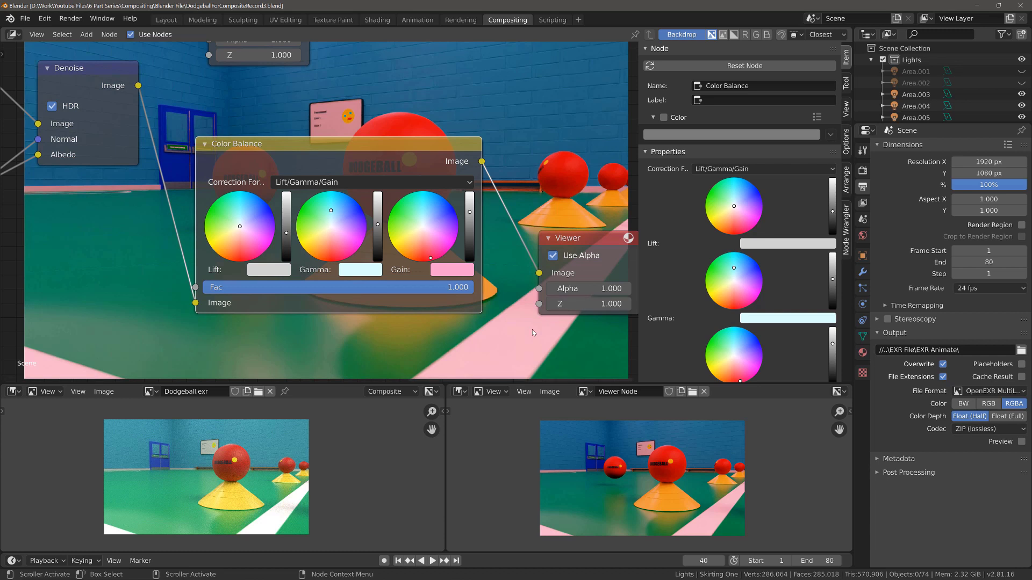
Step: Create a folder named Video inside the EXR File folder and set it as the render output path
{"action": "left_click", "coordinate": [1021, 350]}
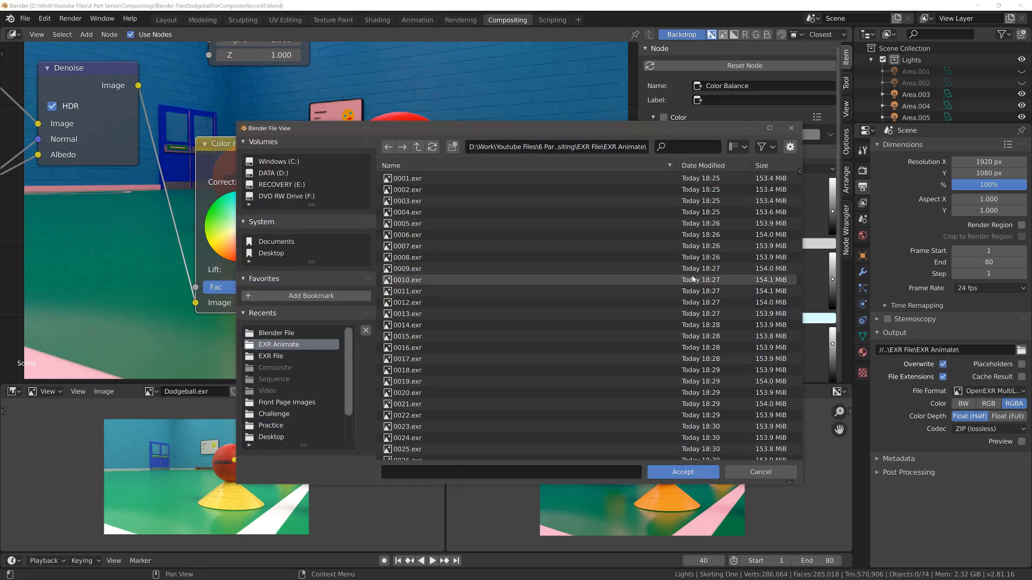
{"action": "scroll", "coordinate": [595, 261], "scroll_direction": "down", "scroll_amount": 10}
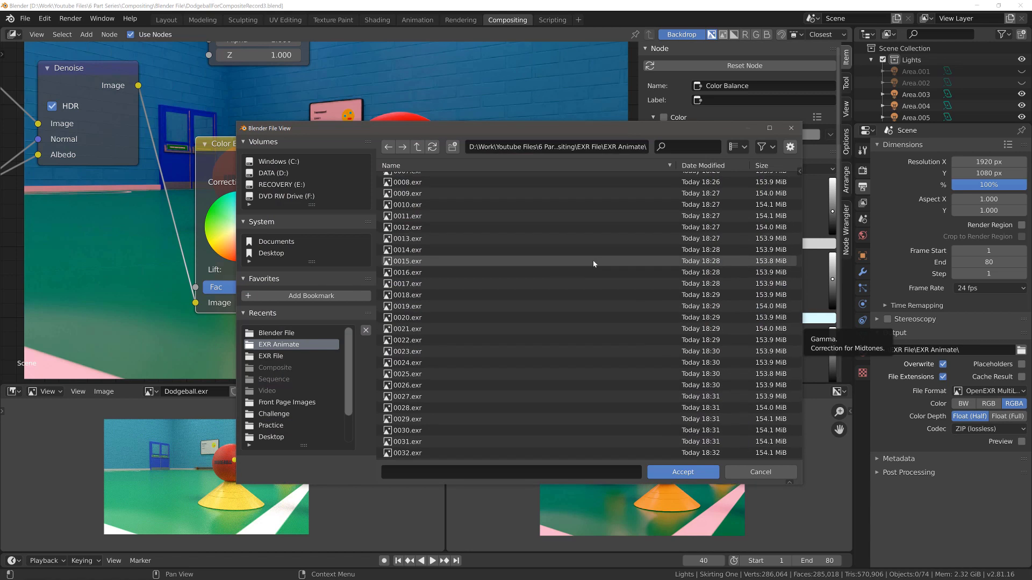
{"action": "scroll", "coordinate": [593, 264], "scroll_direction": "down", "scroll_amount": 8}
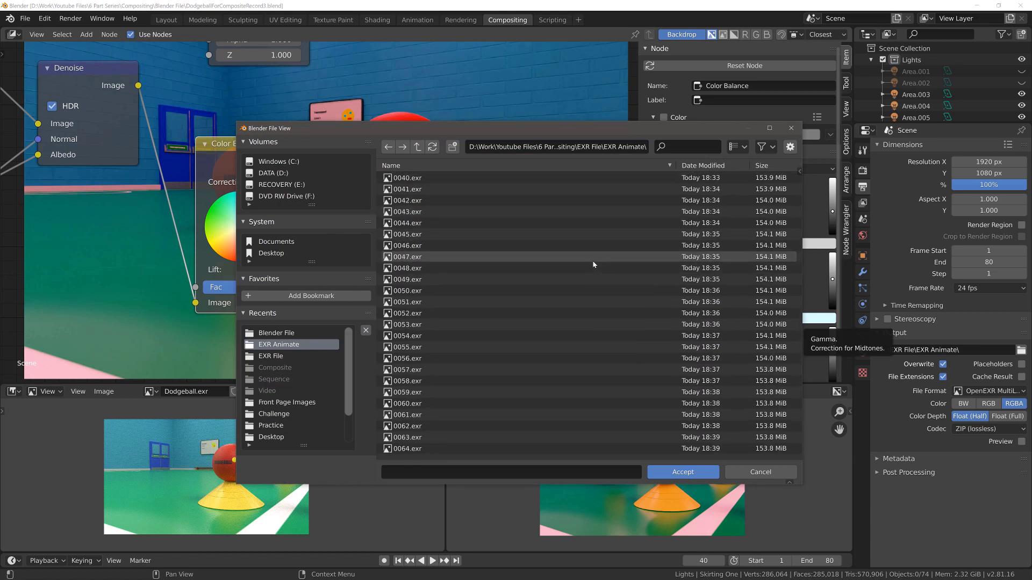
{"action": "scroll", "coordinate": [592, 260], "scroll_direction": "up", "scroll_amount": 14}
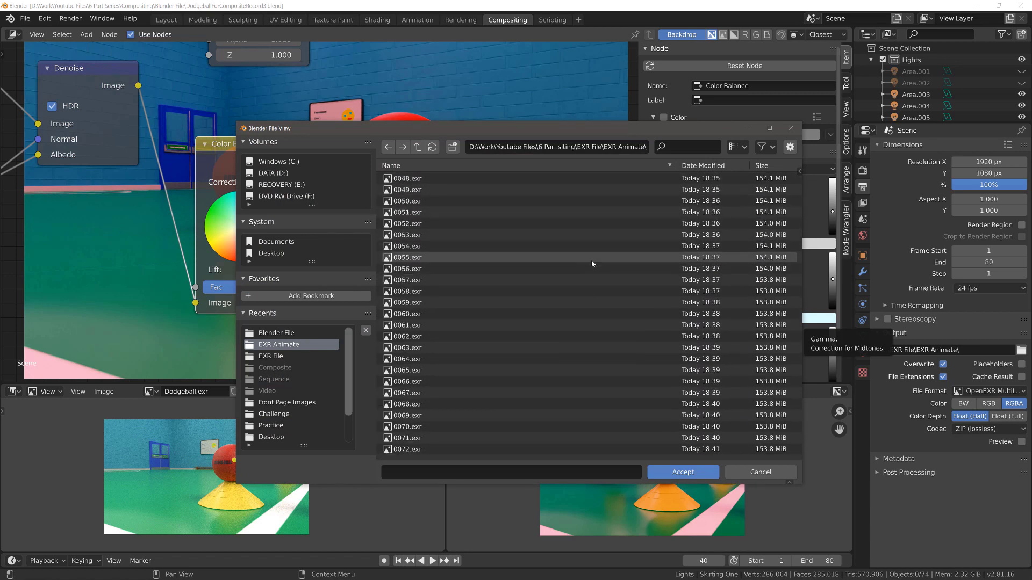
{"action": "scroll", "coordinate": [589, 263], "scroll_direction": "up", "scroll_amount": 5}
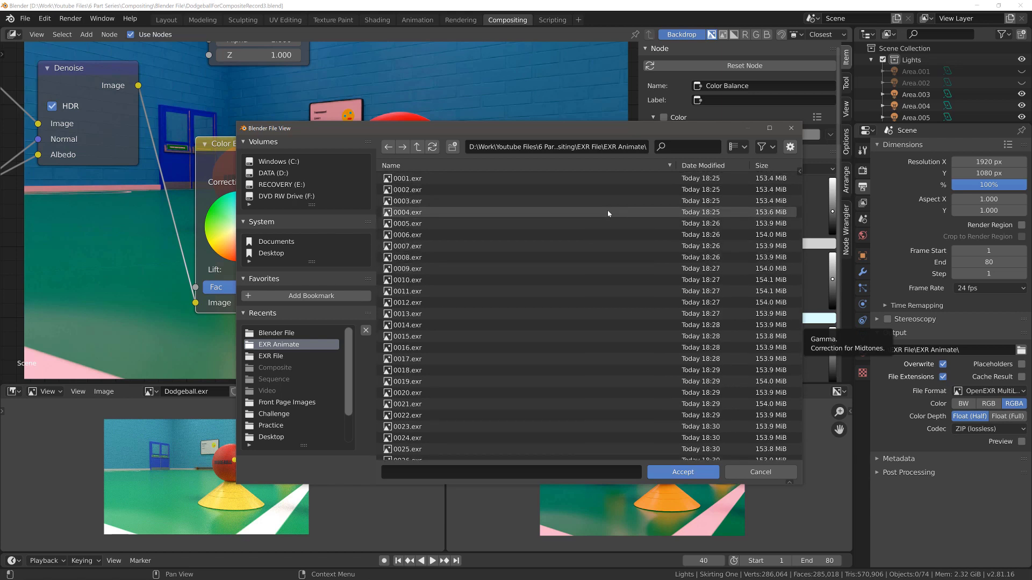
{"action": "left_click", "coordinate": [418, 147]}
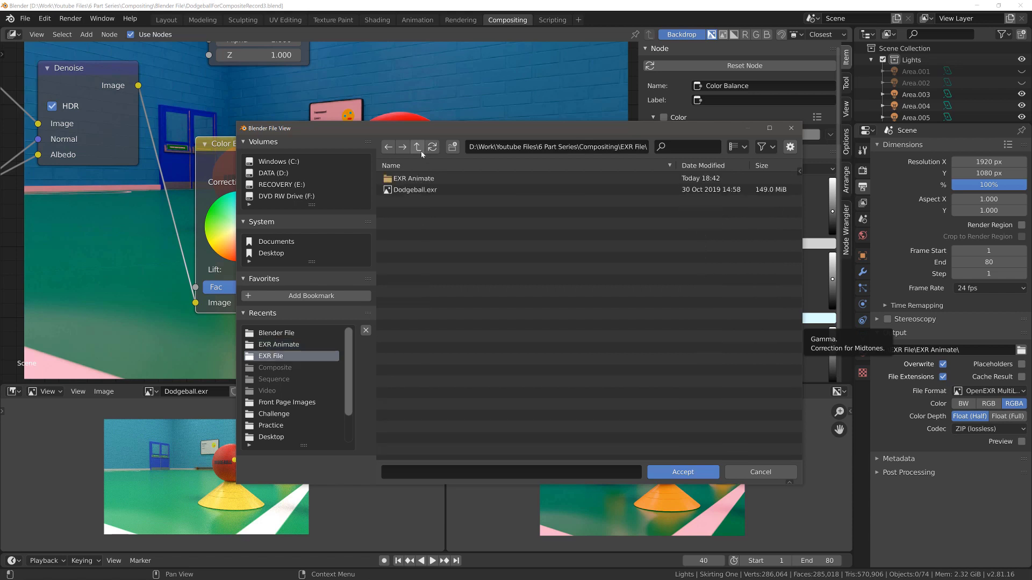
{"action": "left_click", "coordinate": [453, 146]}
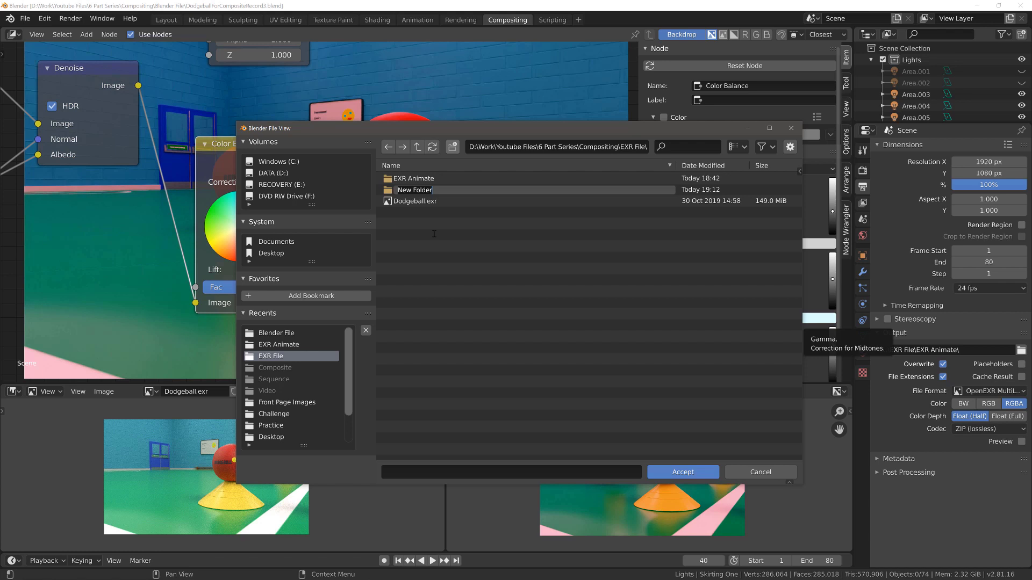
{"action": "type", "text": "Video"}
{"action": "key", "text": "Return"}
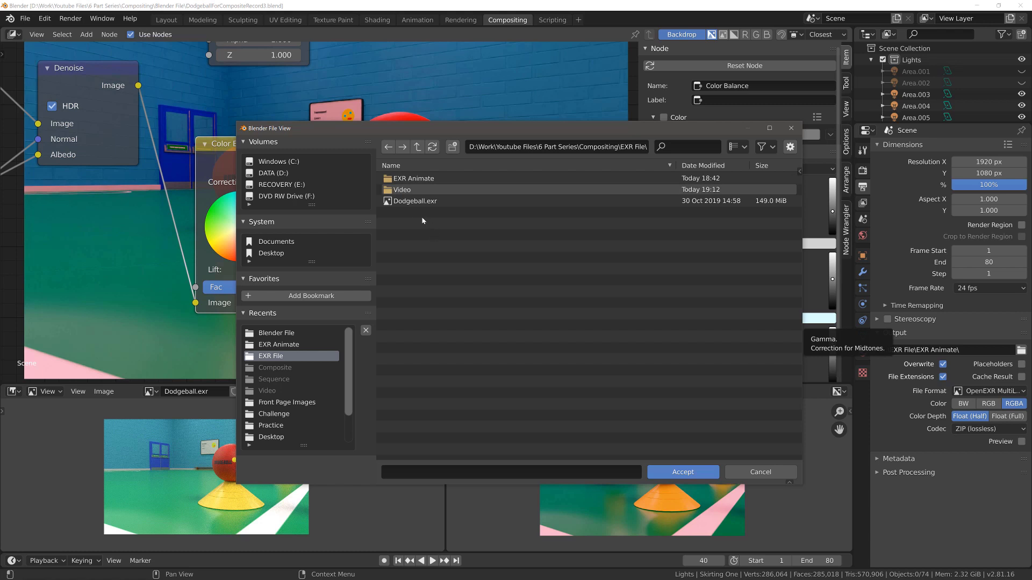
{"action": "left_click", "coordinate": [407, 190]}
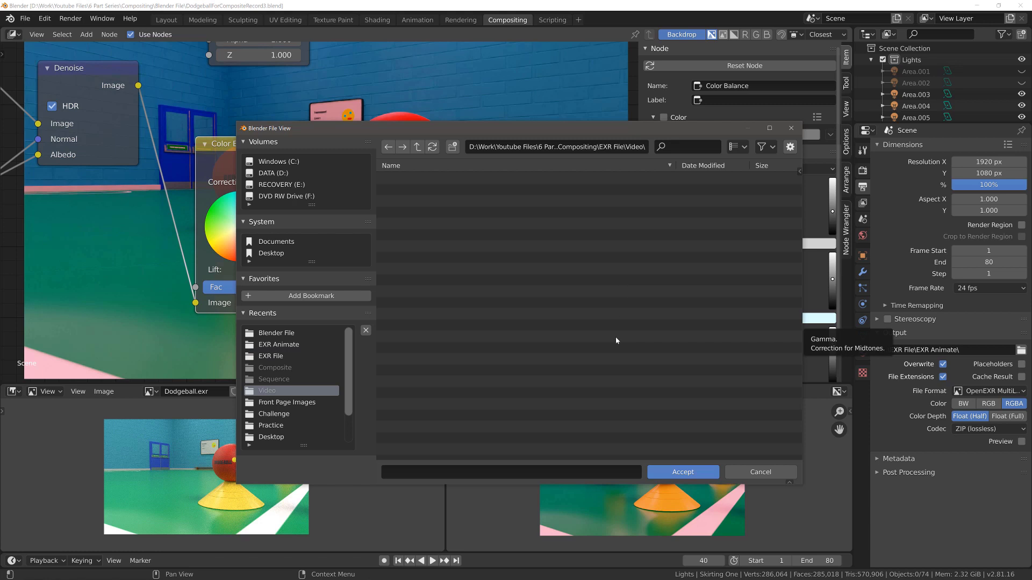
{"action": "left_click", "coordinate": [678, 473]}
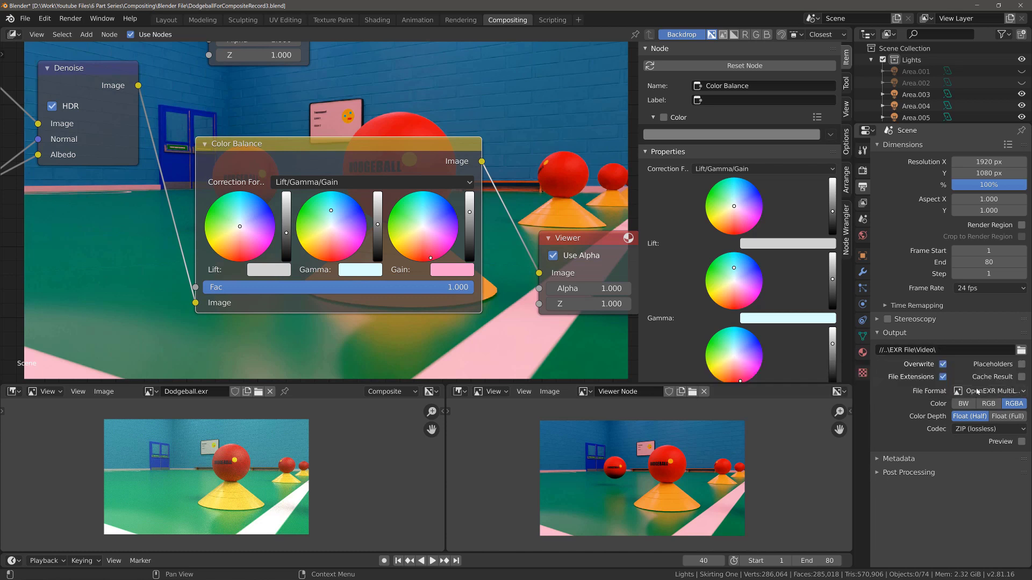
Step: Set the output file format to FFmpeg video with the h264 in MP4 encoding preset, and save the file
{"action": "left_click", "coordinate": [983, 393]}
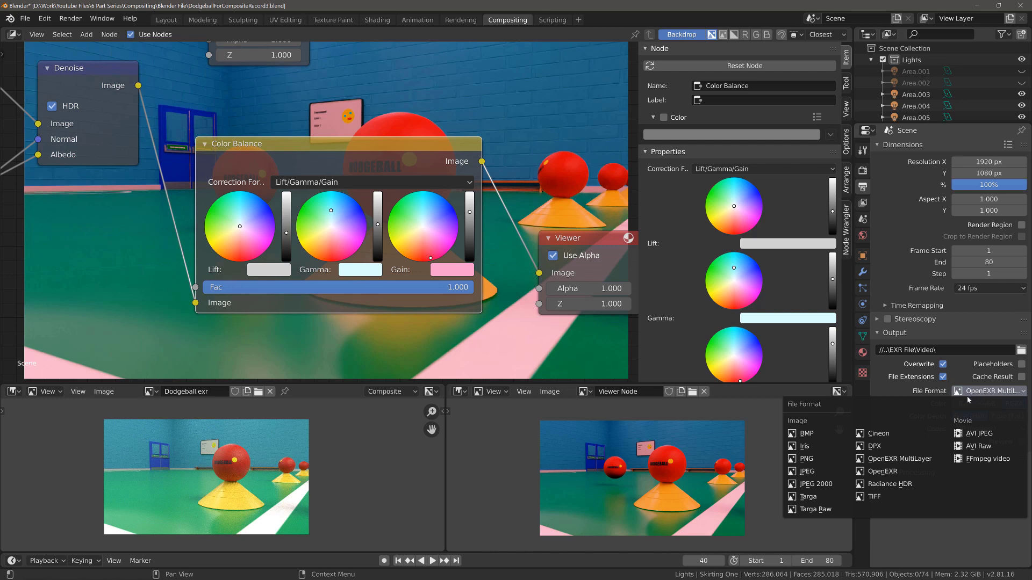
{"action": "left_click", "coordinate": [988, 460]}
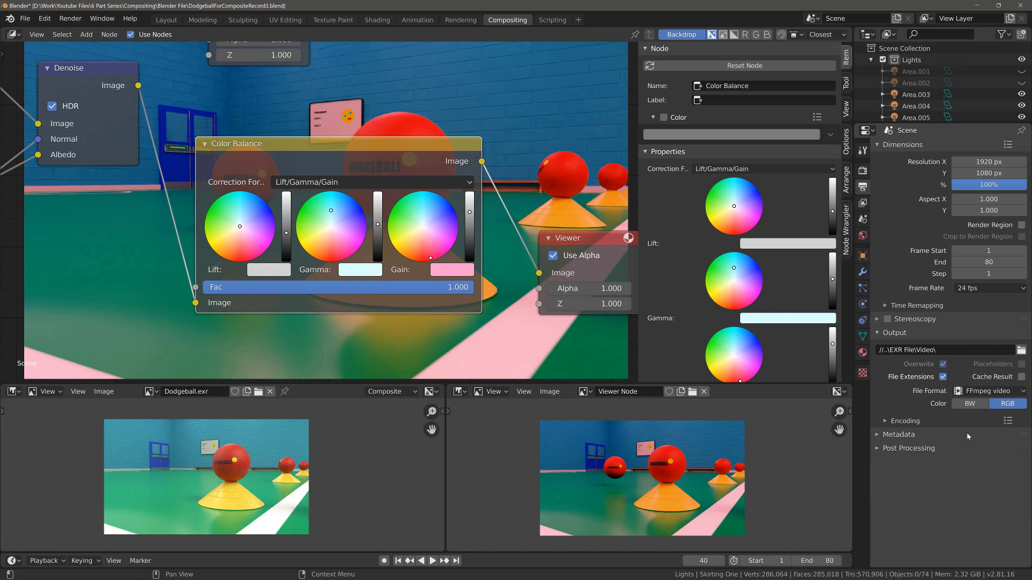
{"action": "left_click", "coordinate": [1009, 422]}
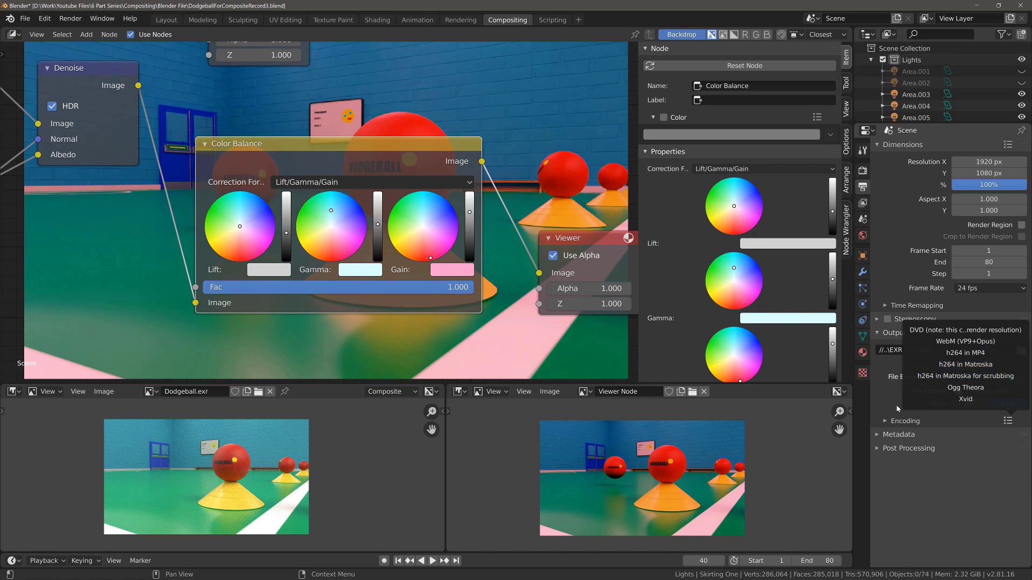
{"action": "left_click", "coordinate": [945, 354]}
{"action": "left_click", "coordinate": [885, 421]}
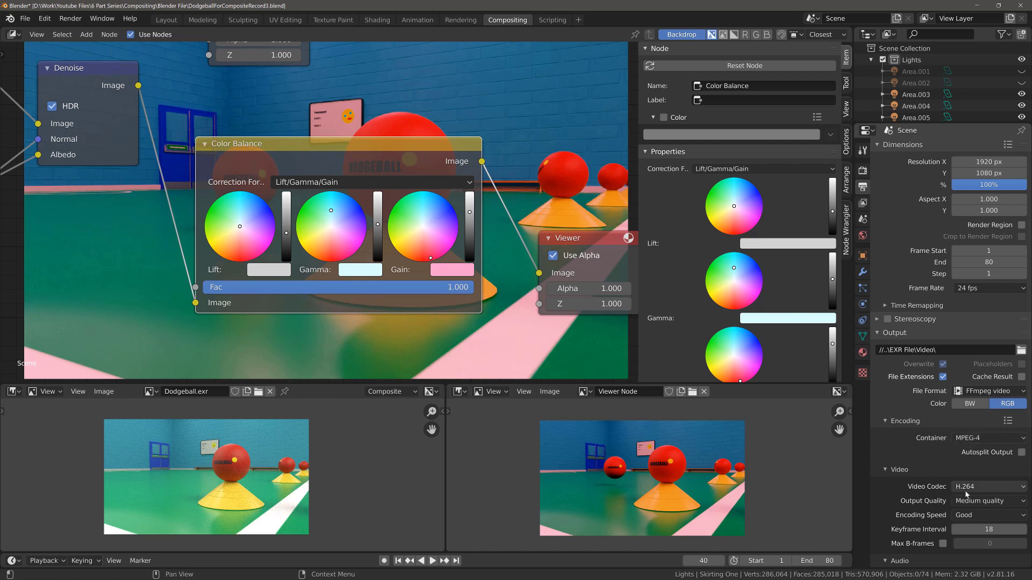
{"action": "key", "text": "ctrl+s"}
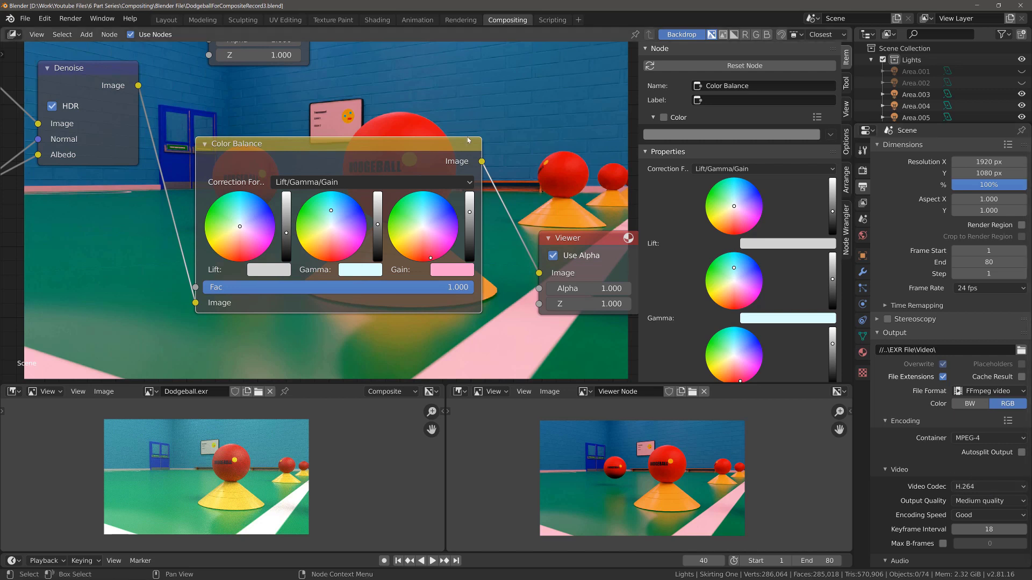
Step: Move the Composite node beyond the Color Balance node and link the Color Balance image output to its Image input
{"action": "scroll", "coordinate": [484, 156], "scroll_direction": "down", "scroll_amount": 3}
{"action": "scroll", "coordinate": [479, 160], "scroll_direction": "down", "scroll_amount": 1}
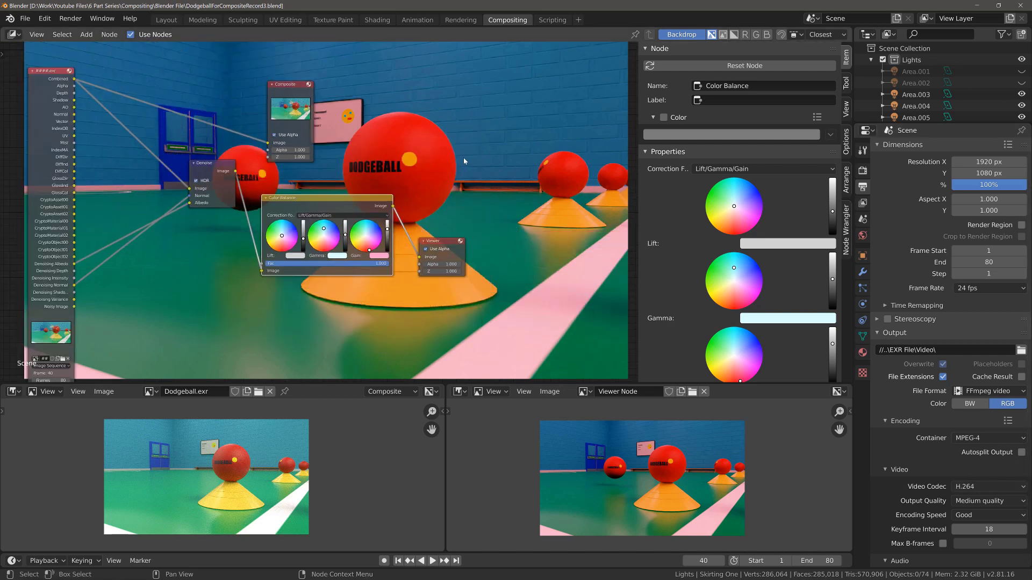
{"action": "left_click_drag", "start_coordinate": [305, 85], "coordinate": [498, 101]}
{"action": "left_click_drag", "start_coordinate": [394, 206], "coordinate": [465, 163]}
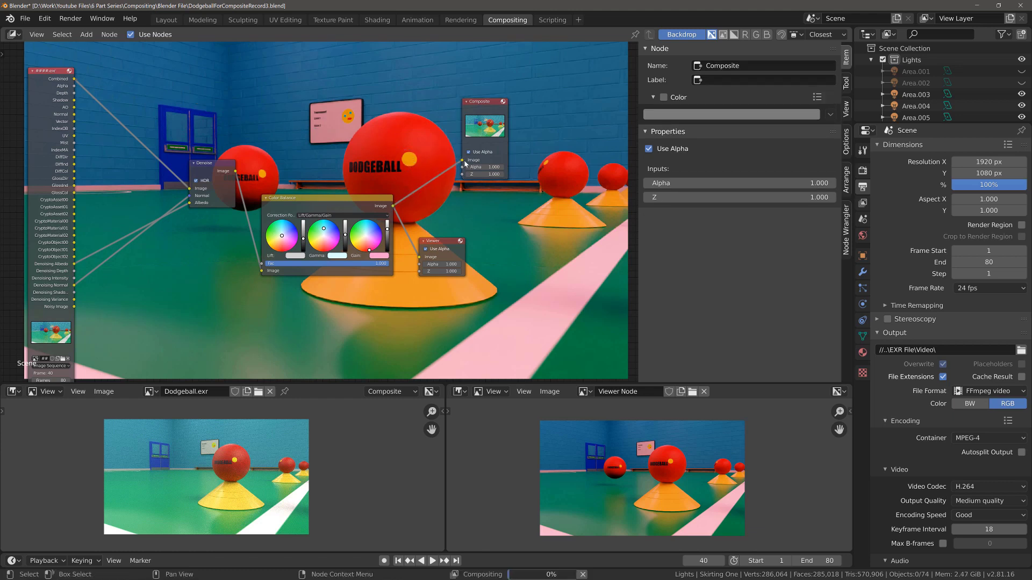
{"action": "left_click", "coordinate": [491, 108]}
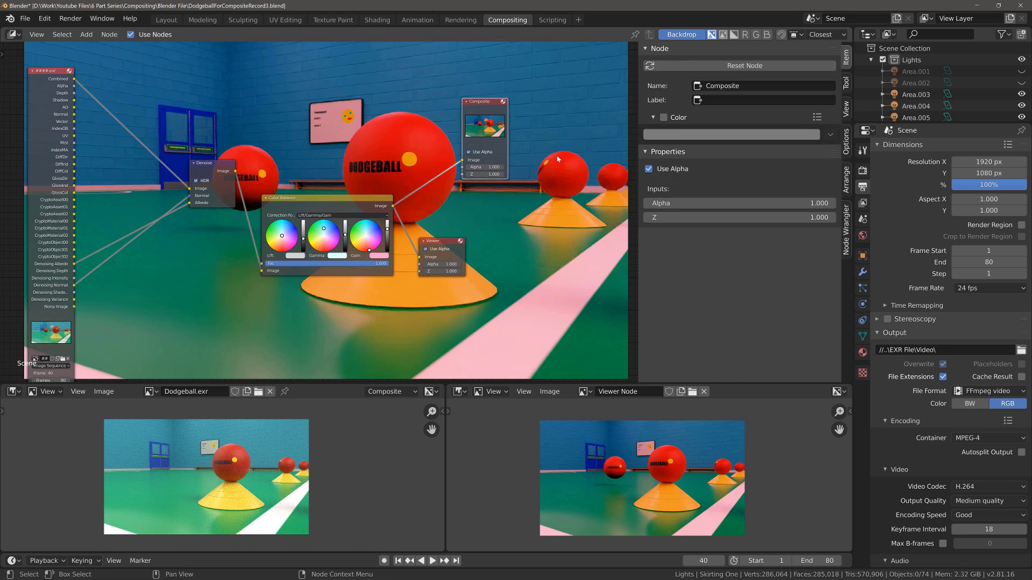
Step: Render the full animation to the video output and close the render window once the last frame is done
{"action": "left_click", "coordinate": [70, 18]}
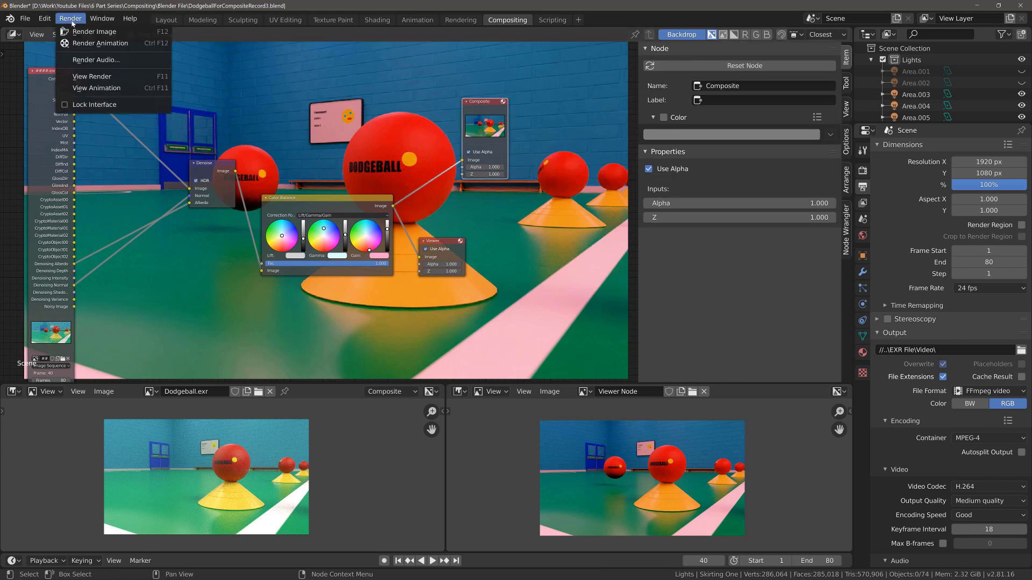
{"action": "left_click", "coordinate": [98, 44]}
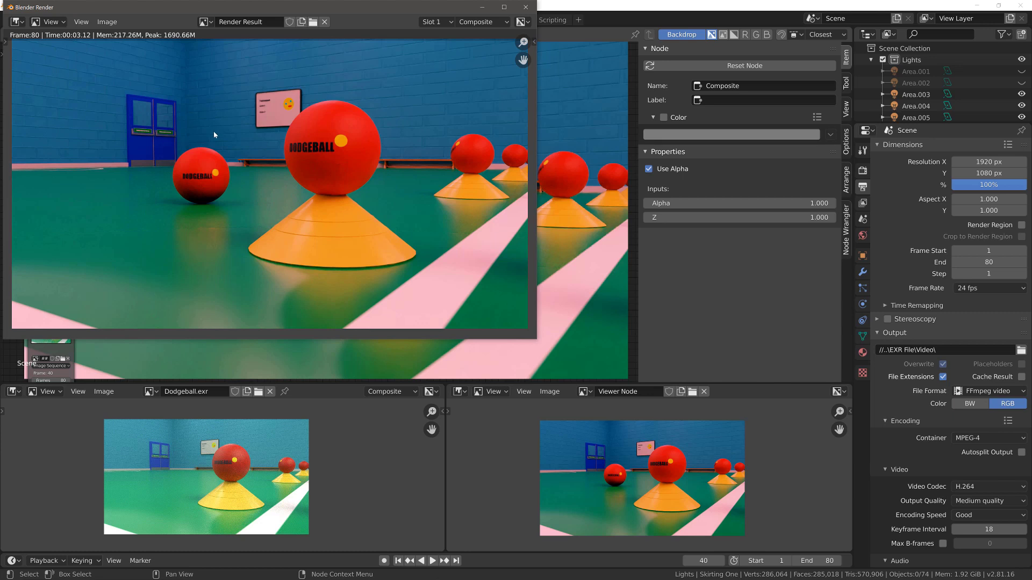
{"action": "left_click", "coordinate": [526, 7]}
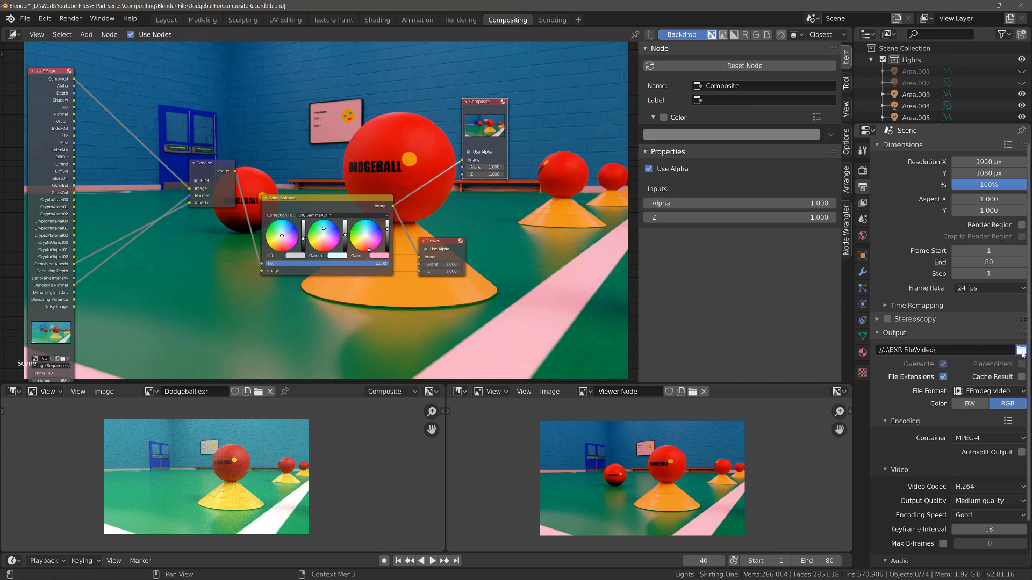
Step: Check the output path's Video folder for the rendered MP4 file without changing the path
{"action": "left_click", "coordinate": [1021, 349]}
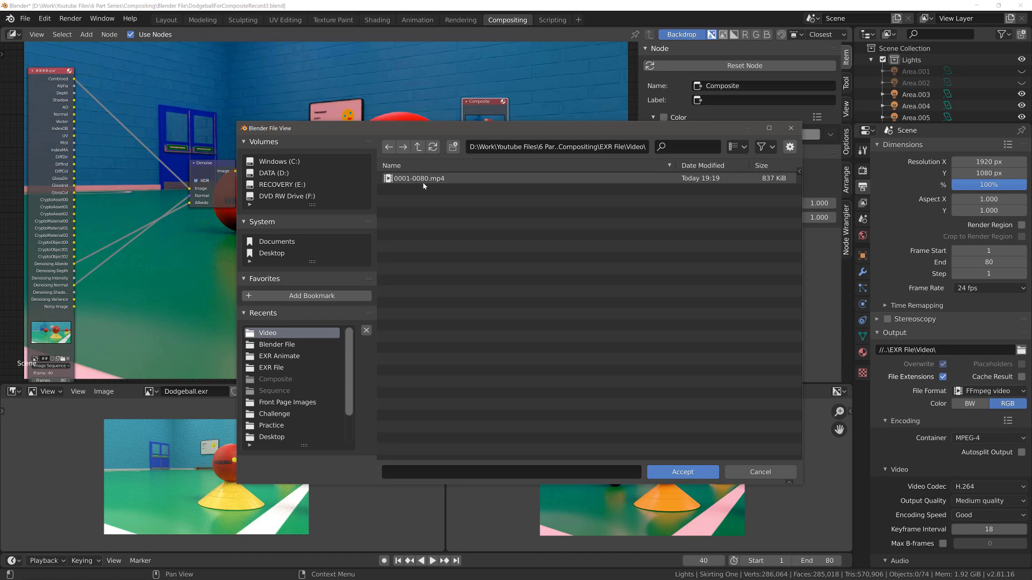
{"action": "left_click", "coordinate": [429, 182]}
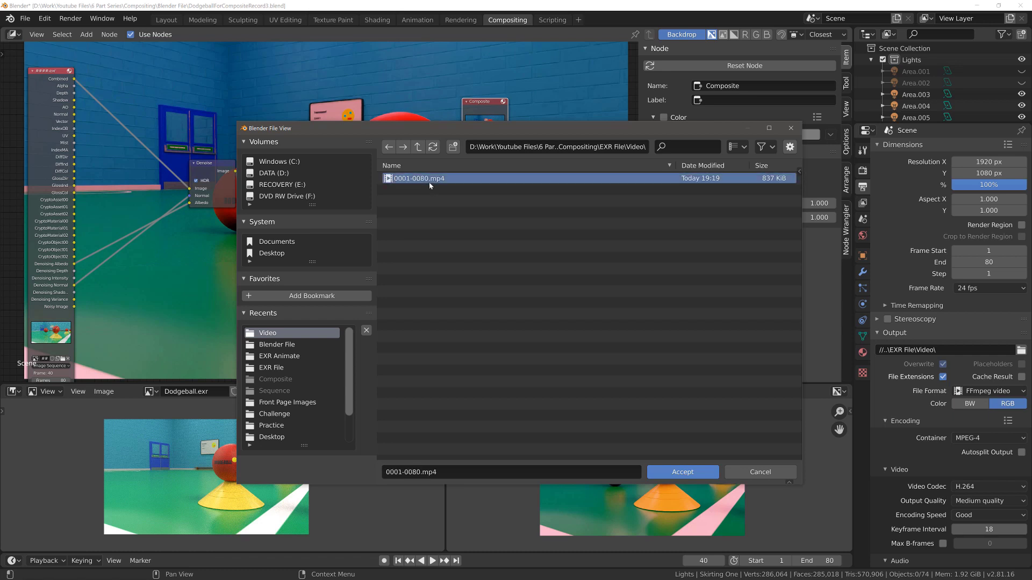
{"action": "left_click", "coordinate": [760, 471]}
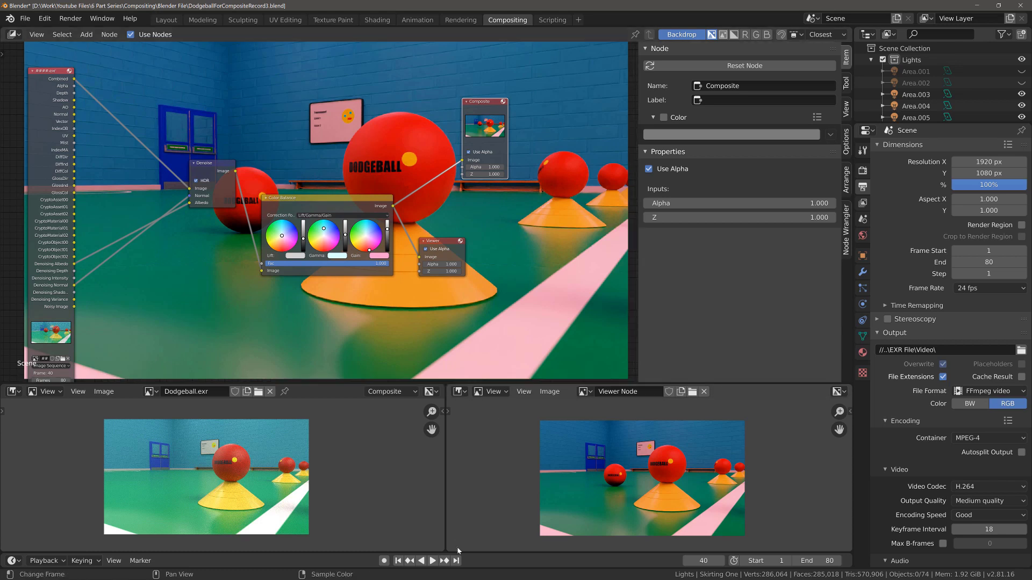
Step: Switch to File Explorer, play the rendered 0001-0080 video from the Video folder, and close the player and the folder window
{"action": "mouse_move", "coordinate": [429, 571]}
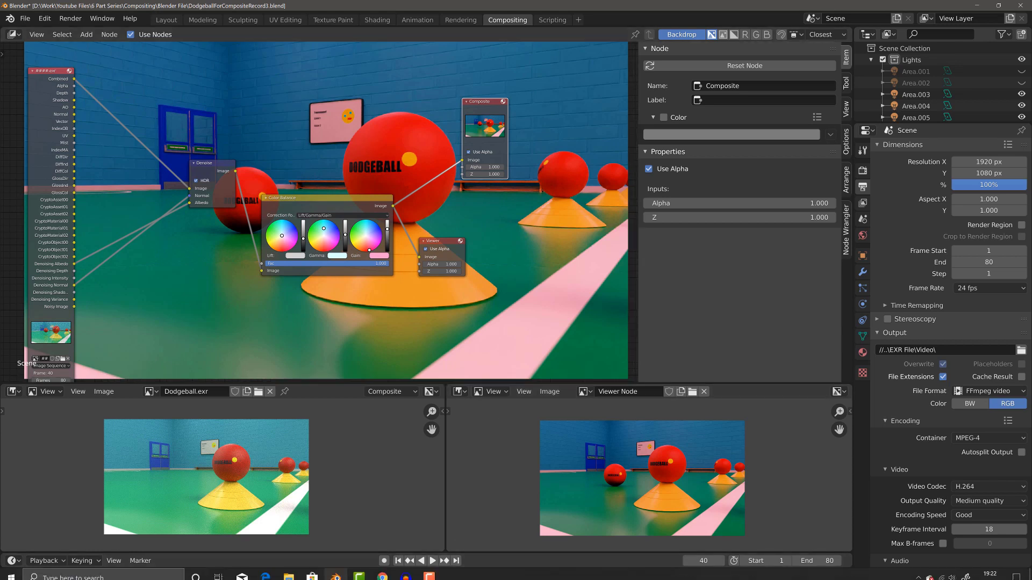
{"action": "left_click", "coordinate": [289, 572]}
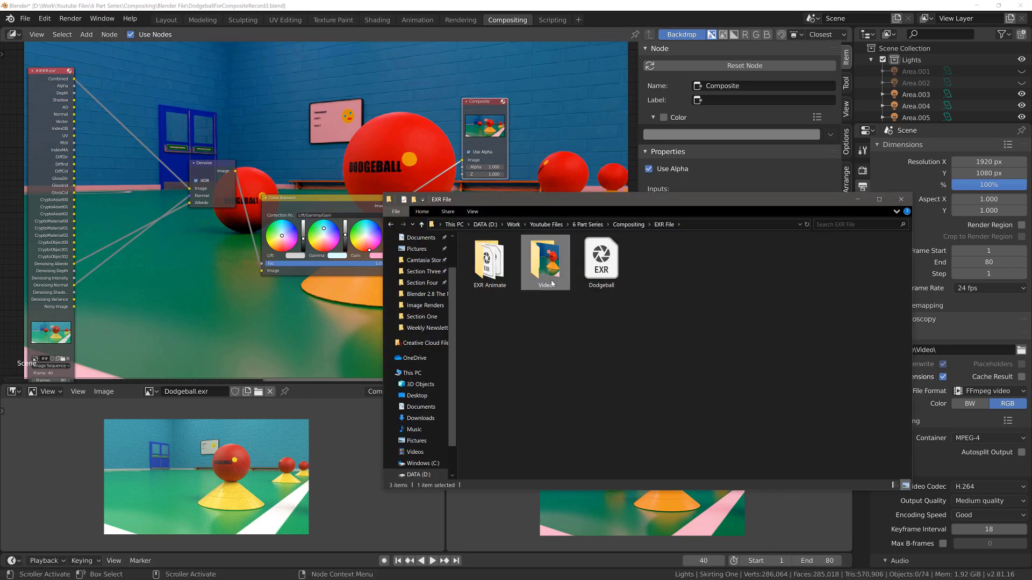
{"action": "double_click", "coordinate": [553, 279]}
{"action": "left_click", "coordinate": [492, 269]}
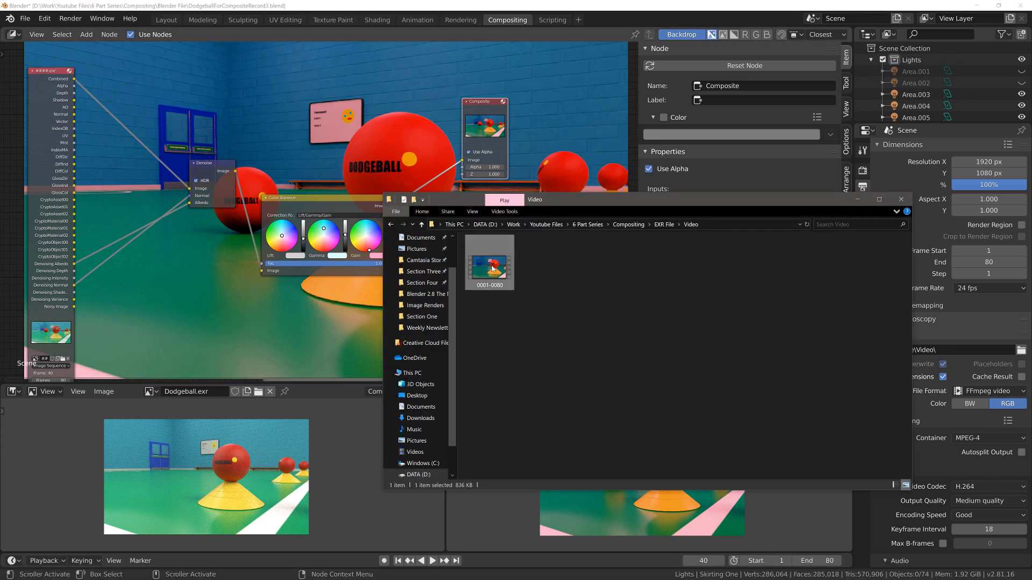
{"action": "double_click", "coordinate": [492, 267]}
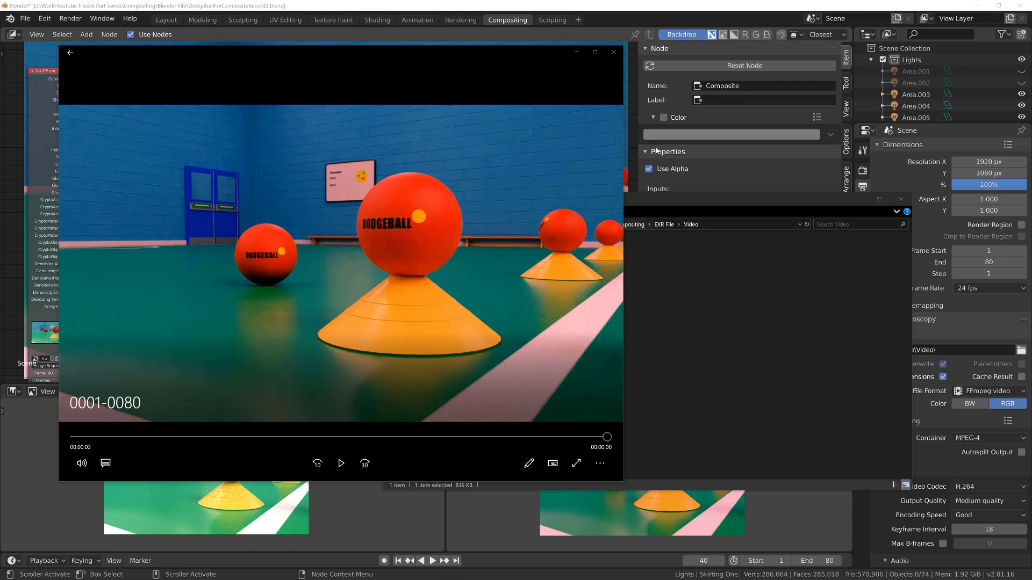
{"action": "left_click", "coordinate": [615, 52]}
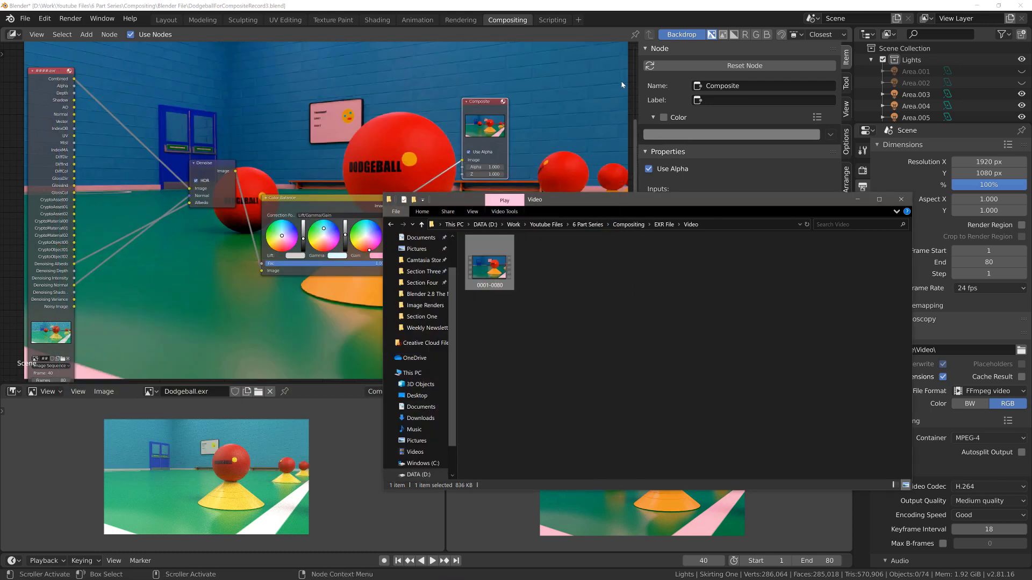
{"action": "left_click", "coordinate": [901, 201]}
Step: Examine the pass outputs of the EXR image sequence node alongside the muted Render Layers node
{"action": "scroll", "coordinate": [133, 105], "scroll_direction": "down", "scroll_amount": 2}
{"action": "middle_click_drag", "start_coordinate": [138, 102], "coordinate": [230, 121]}
{"action": "left_click", "coordinate": [153, 123]}
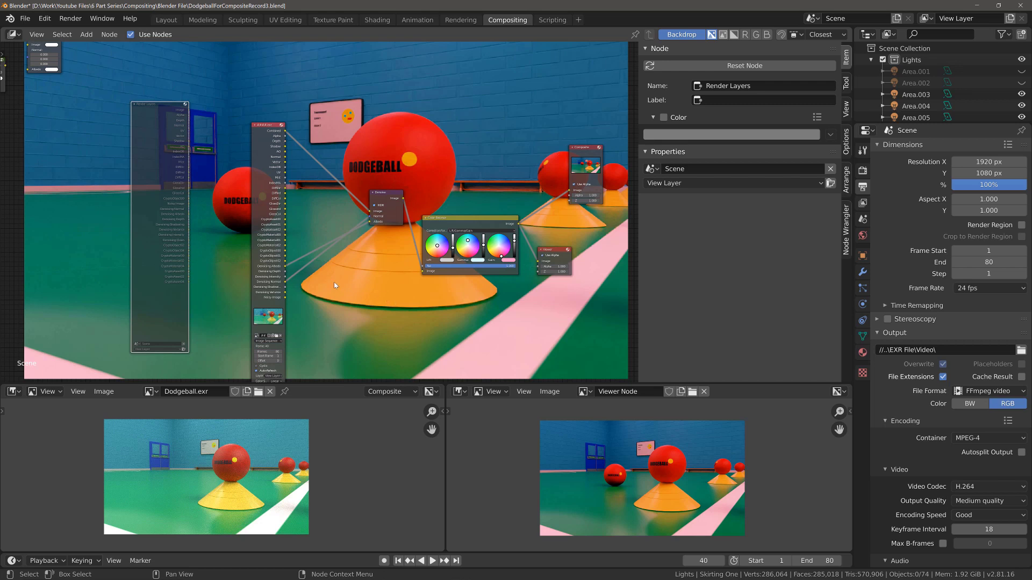
{"action": "scroll", "coordinate": [269, 231], "scroll_direction": "up", "scroll_amount": 3}
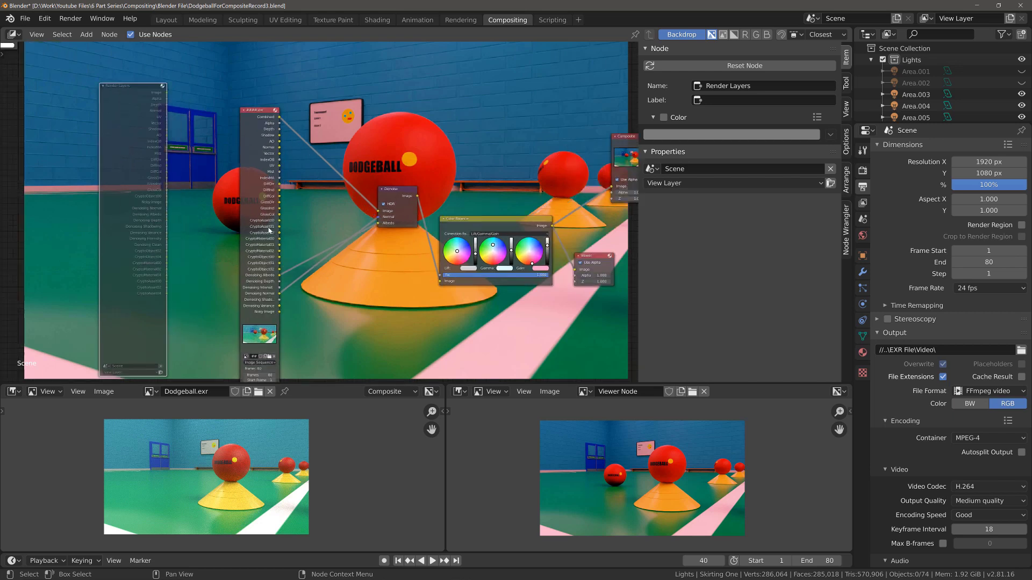
{"action": "middle_click_drag", "start_coordinate": [317, 200], "coordinate": [314, 220]}
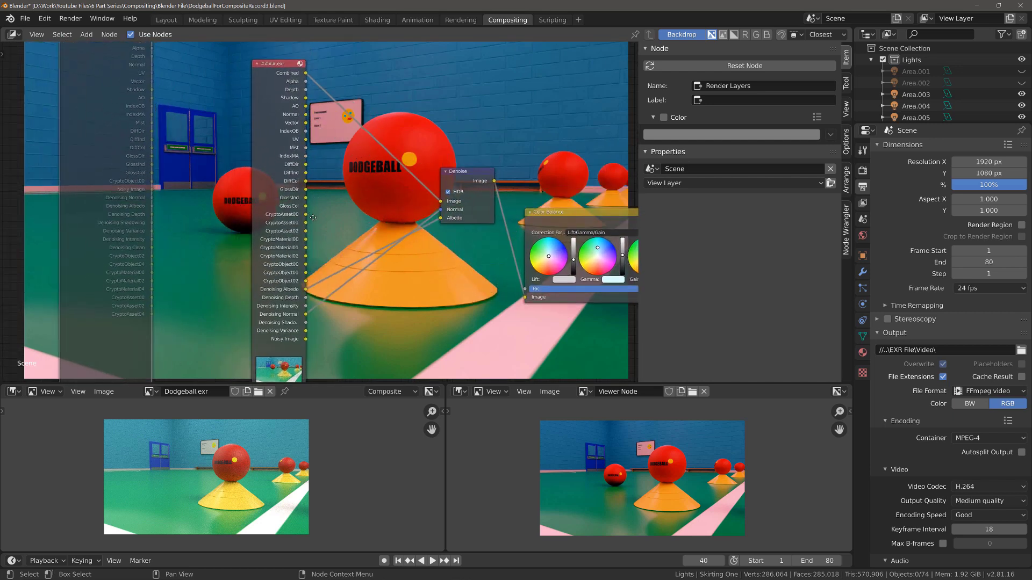
{"action": "scroll", "coordinate": [293, 210], "scroll_direction": "up", "scroll_amount": 1}
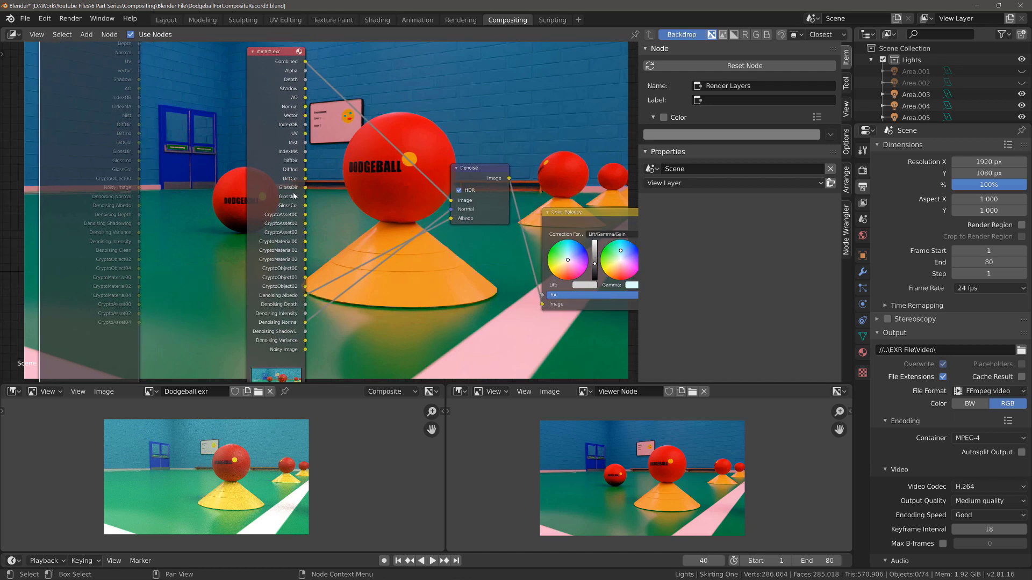
{"action": "scroll", "coordinate": [290, 209], "scroll_direction": "up", "scroll_amount": 1, "text": "shift"}
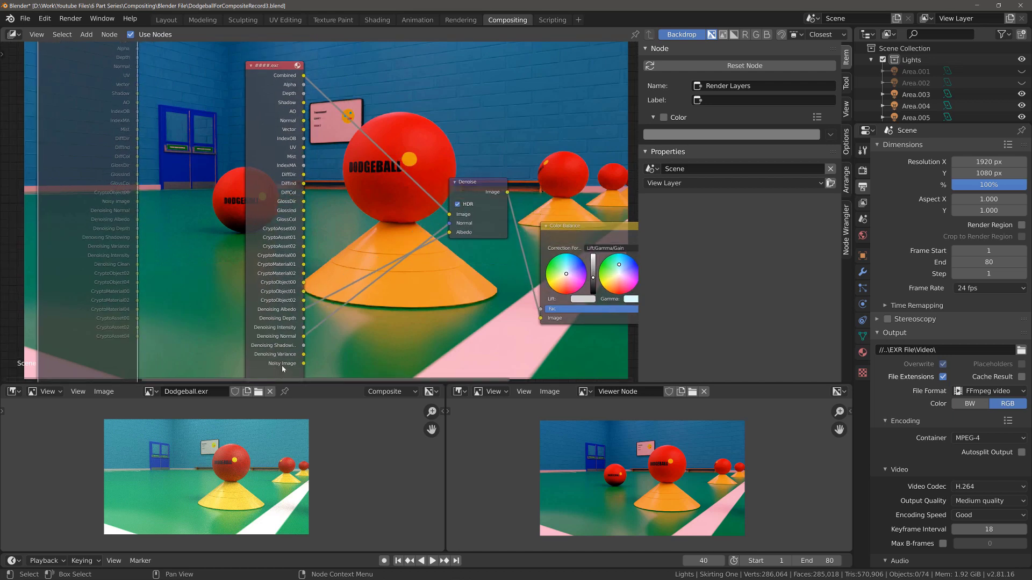
{"action": "scroll", "coordinate": [301, 362], "scroll_direction": "down", "scroll_amount": 5}
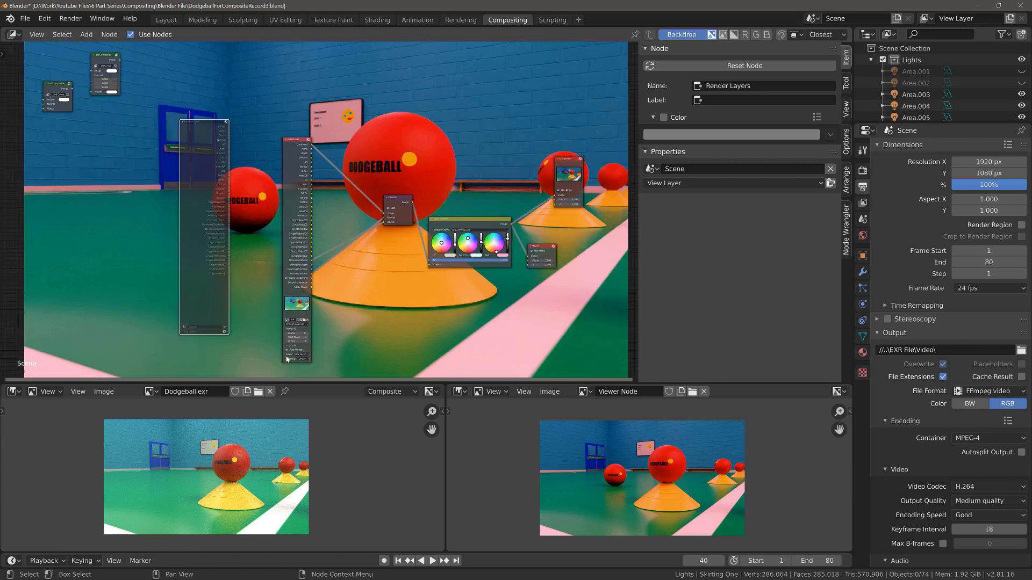
{"action": "scroll", "coordinate": [295, 371], "scroll_direction": "up", "scroll_amount": 3}
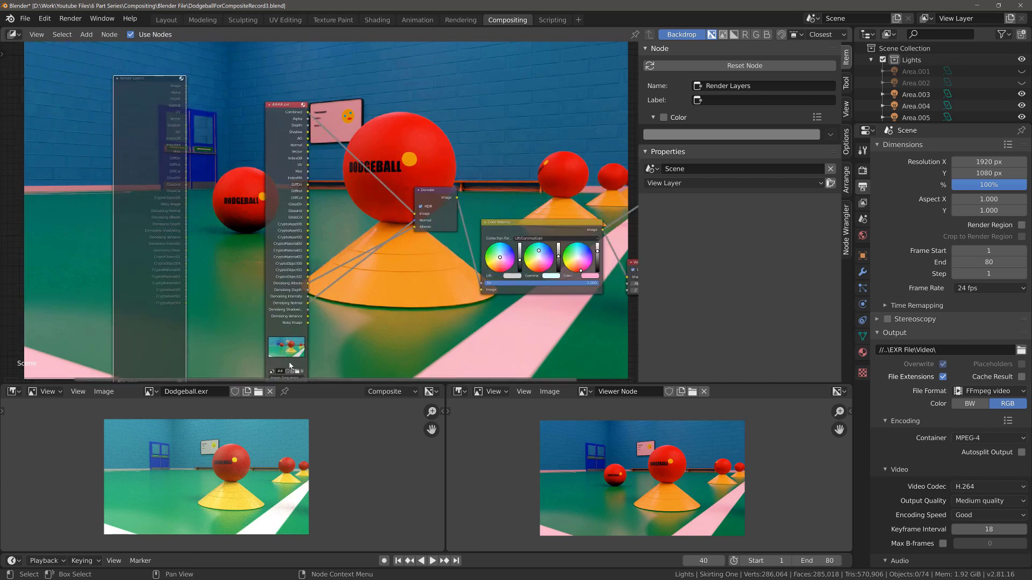
{"action": "scroll", "coordinate": [284, 347], "scroll_direction": "up", "scroll_amount": 2}
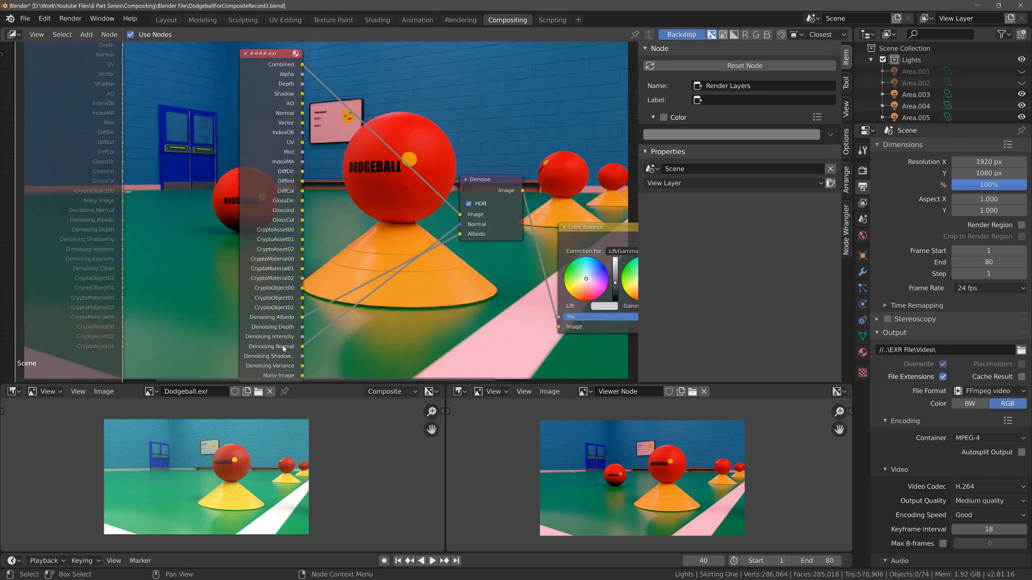
{"action": "middle_click_drag", "start_coordinate": [290, 268], "coordinate": [310, 260]}
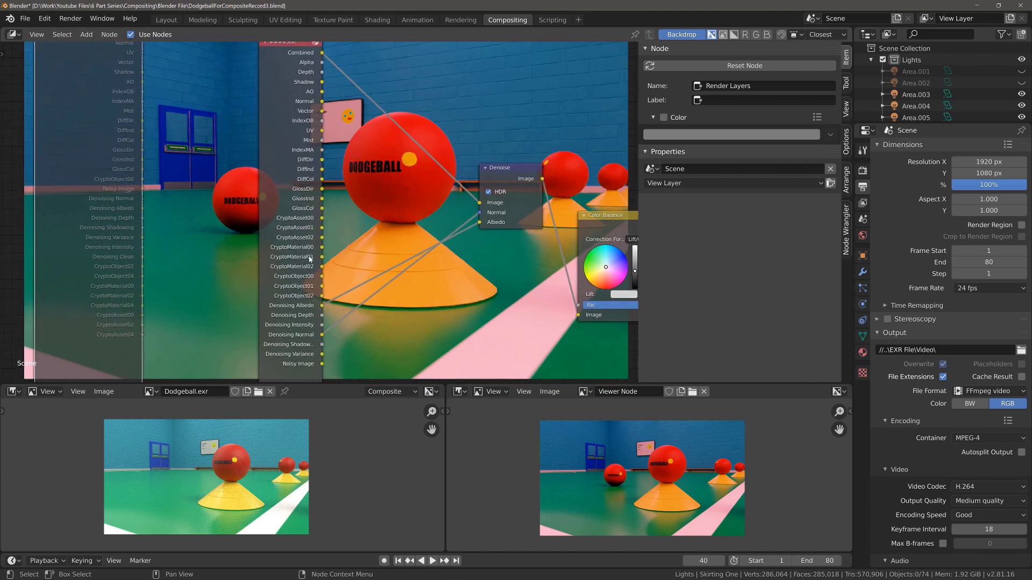
Step: Save the project incrementally as DodgeballForCompositeRecord4.blend and display the view layer's pass settings
{"action": "key", "text": "ctrl+alt+s"}
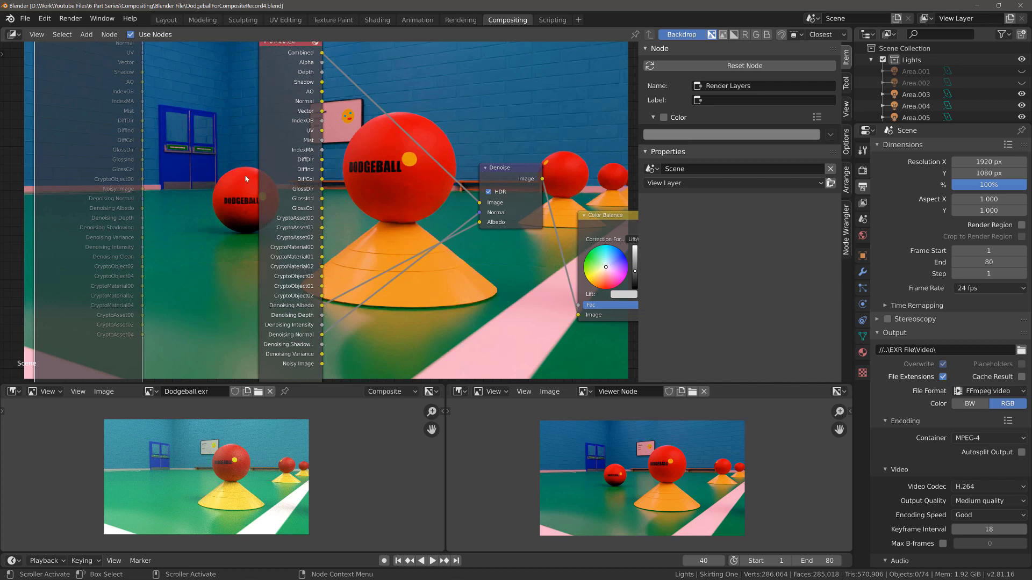
{"action": "middle_click_drag", "start_coordinate": [204, 112], "coordinate": [237, 181]}
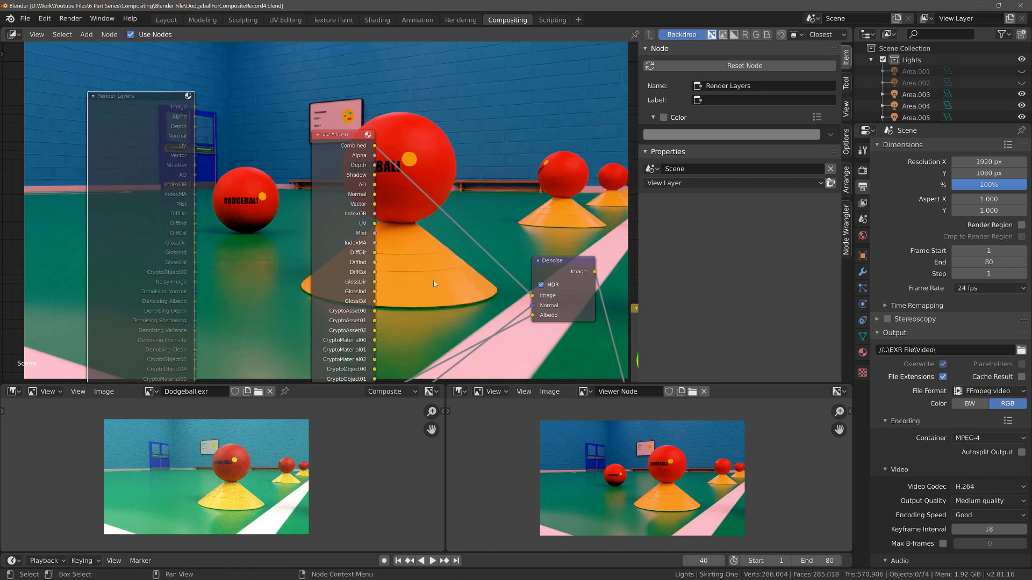
{"action": "middle_click_drag", "start_coordinate": [363, 252], "coordinate": [327, 189]}
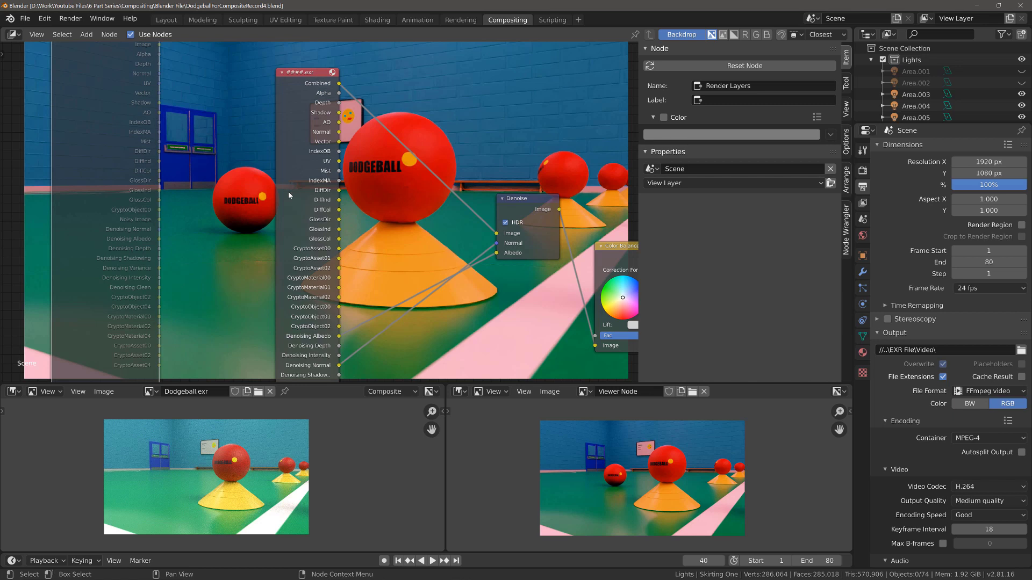
{"action": "left_click", "coordinate": [864, 203]}
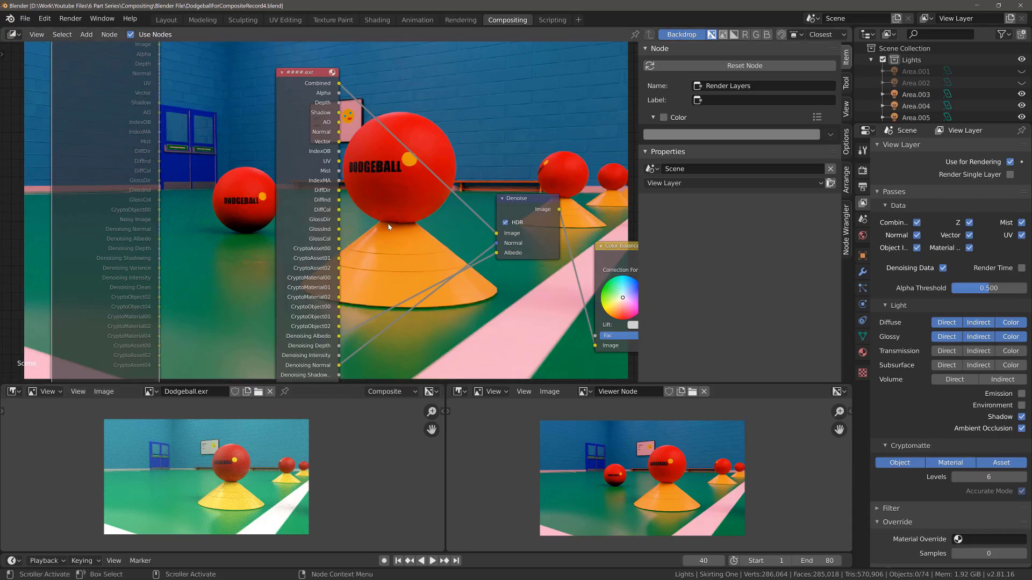
Step: Move the Denoise, Color Balance, Composite and Viewer nodes together farther from the EXR sequence node to make room between them
{"action": "scroll", "coordinate": [392, 225], "scroll_direction": "down", "scroll_amount": 4}
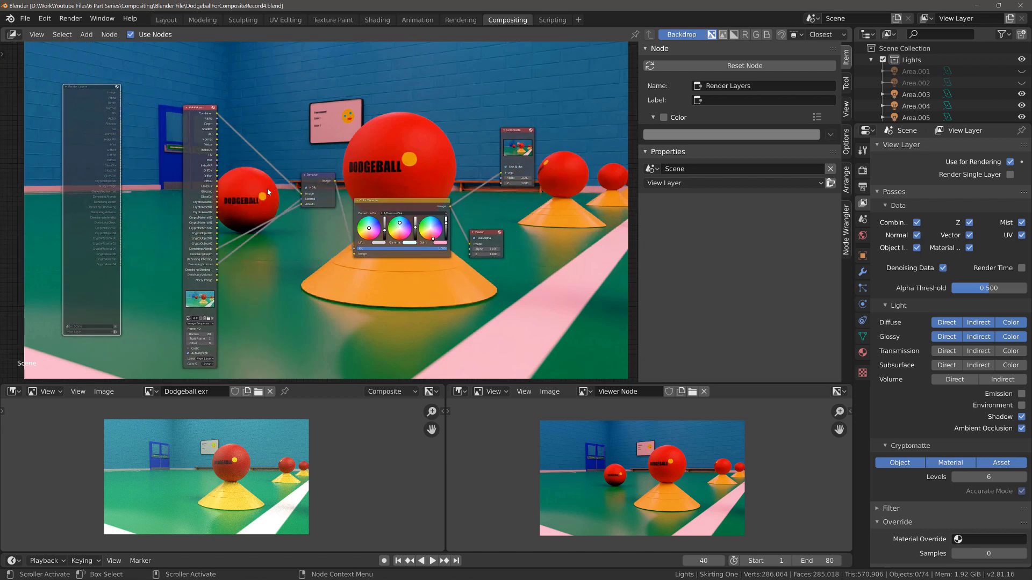
{"action": "left_click_drag", "start_coordinate": [275, 130], "coordinate": [575, 290]}
{"action": "left_click_drag", "start_coordinate": [433, 203], "coordinate": [616, 222]}
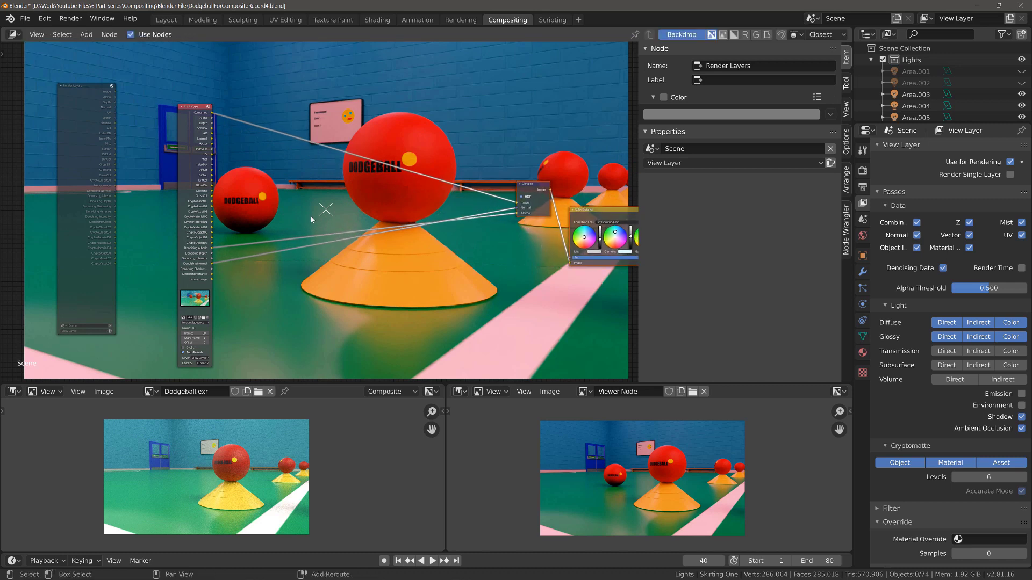
Step: Add a Mix node and place it in the gap between the EXR sequence node and the Denoise node
{"action": "key", "text": "shift+a"}
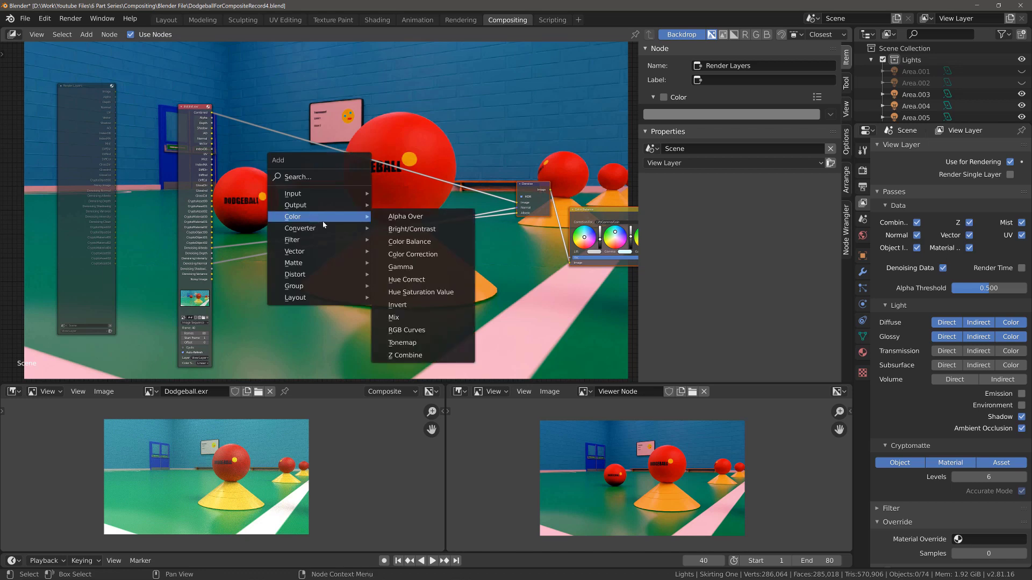
{"action": "left_click", "coordinate": [430, 319]}
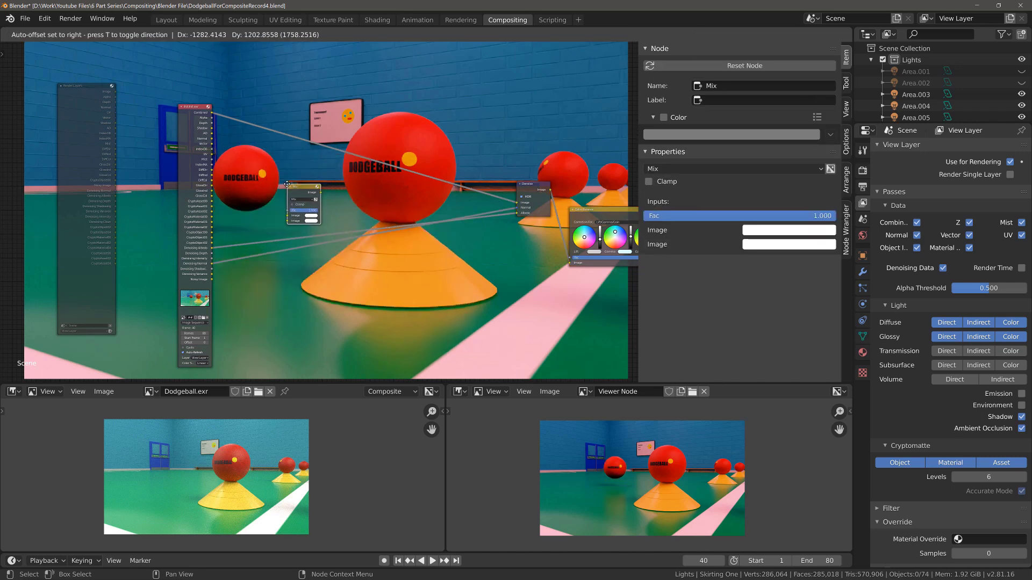
{"action": "left_click", "coordinate": [287, 184]}
{"action": "scroll", "coordinate": [231, 244], "scroll_direction": "up", "scroll_amount": 2}
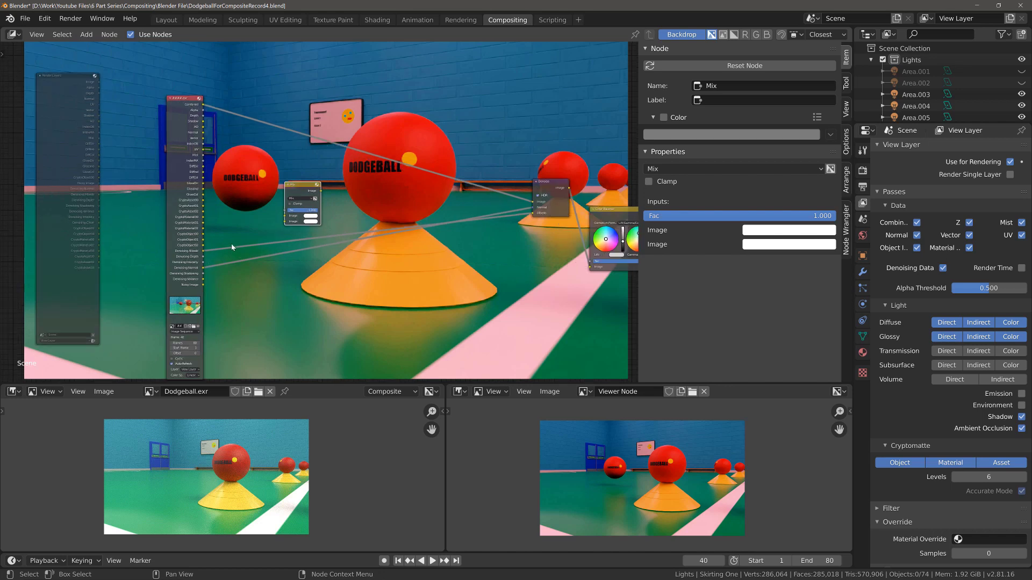
{"action": "scroll", "coordinate": [243, 228], "scroll_direction": "up", "scroll_amount": 2}
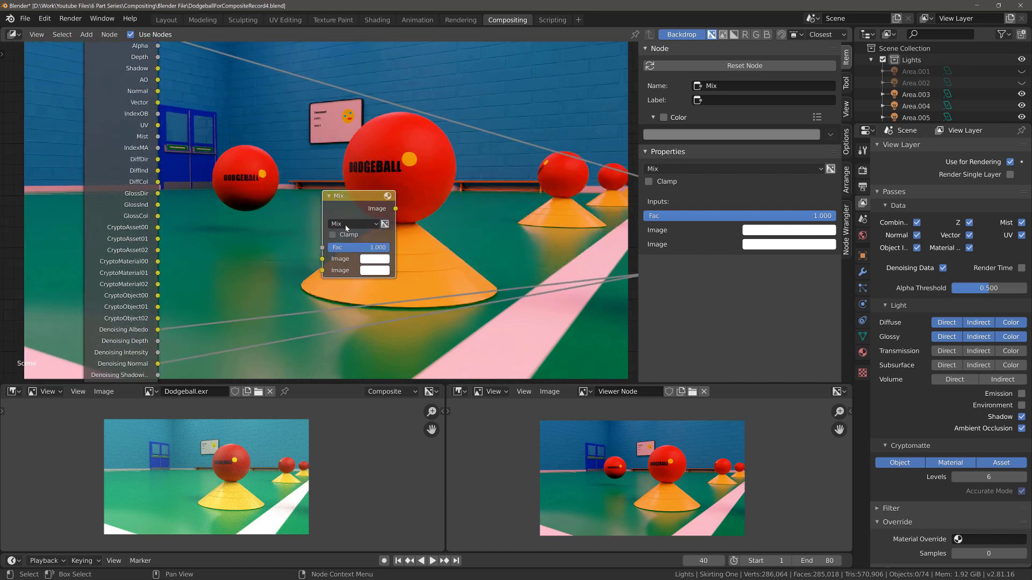
{"action": "left_click_drag", "start_coordinate": [358, 205], "coordinate": [299, 159]}
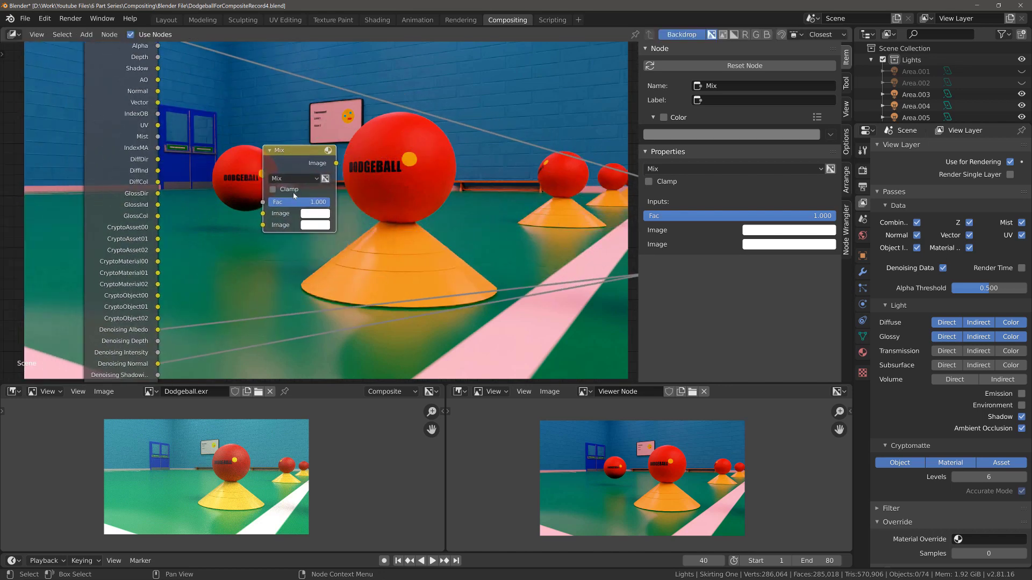
Step: Set the Mix node's blending mode to Add and link the EXR node's DiffDir output to its first Image input
{"action": "left_click", "coordinate": [300, 179]}
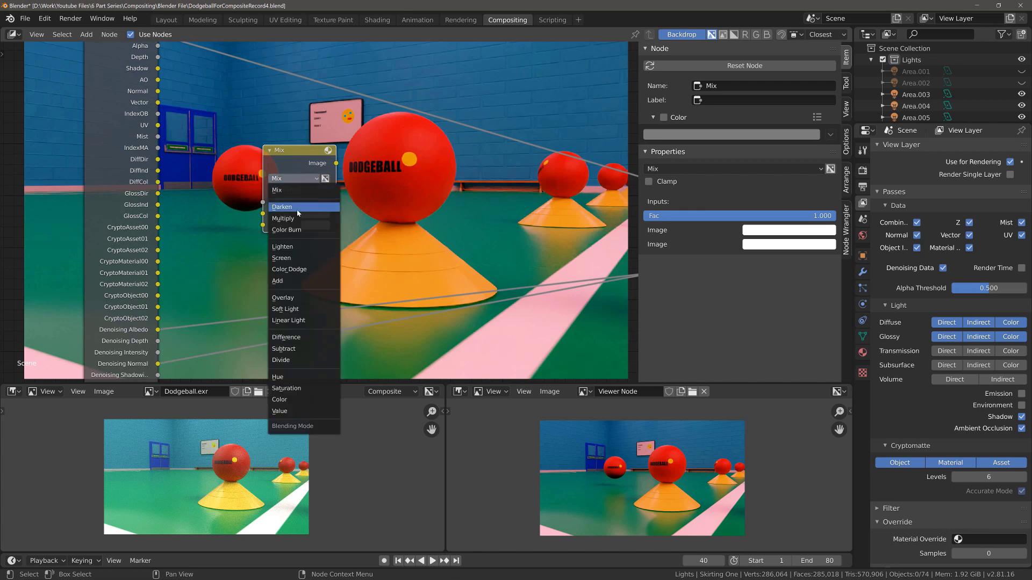
{"action": "left_click", "coordinate": [294, 282]}
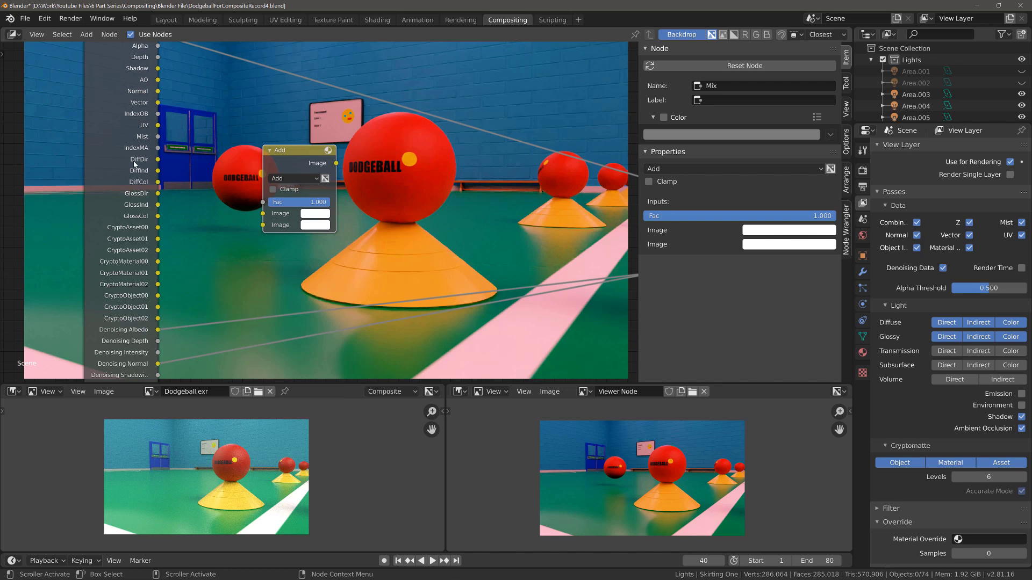
{"action": "left_click_drag", "start_coordinate": [157, 160], "coordinate": [262, 218]}
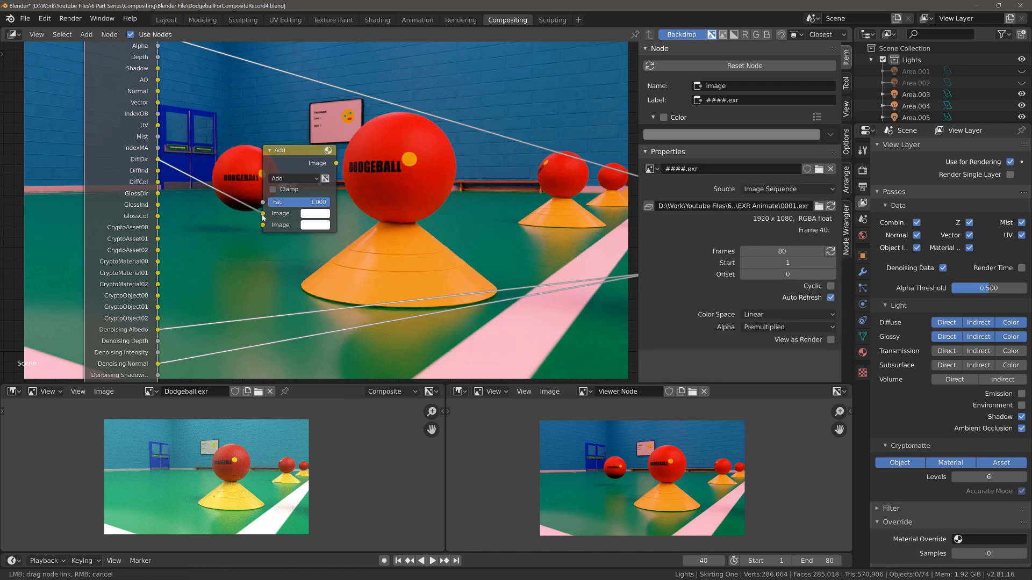
{"action": "left_click_drag", "start_coordinate": [263, 217], "coordinate": [263, 215]}
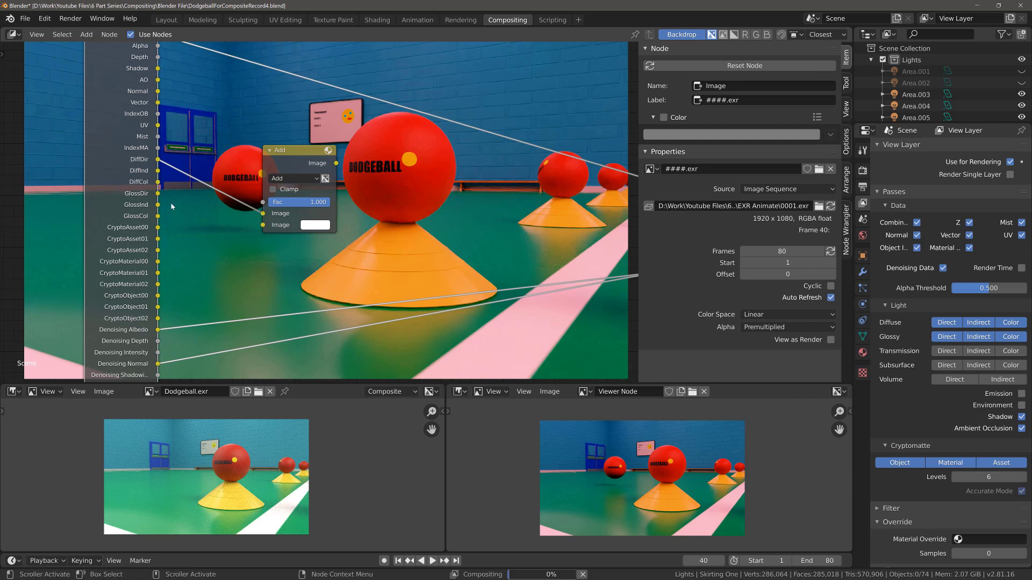
Step: Link the EXR node's DiffInd output to the Add node's second Image input, preview the sum in the Viewer and shift the node slightly
{"action": "left_click_drag", "start_coordinate": [159, 171], "coordinate": [263, 225]}
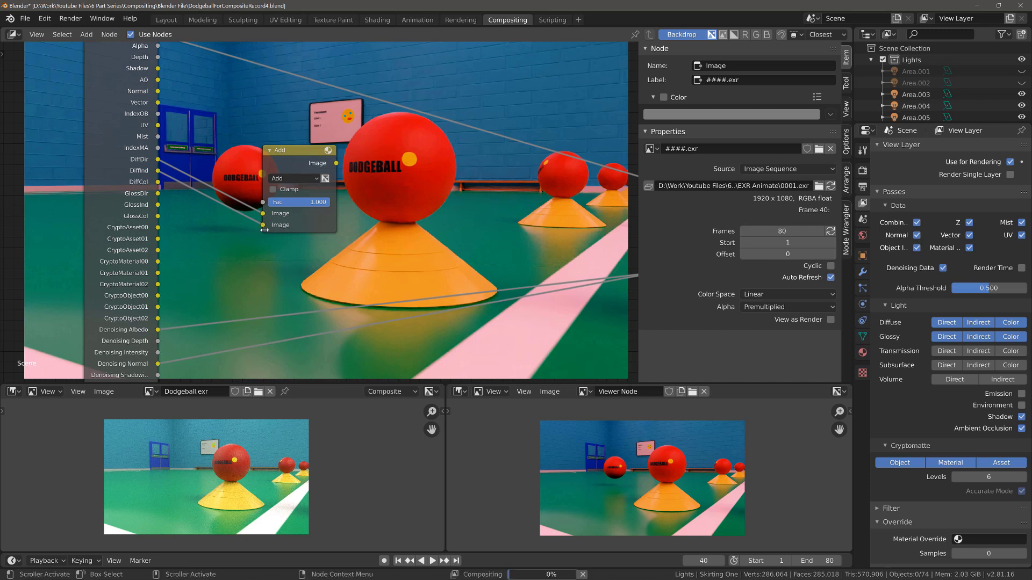
{"action": "left_click", "coordinate": [306, 165], "text": "ctrl+shift"}
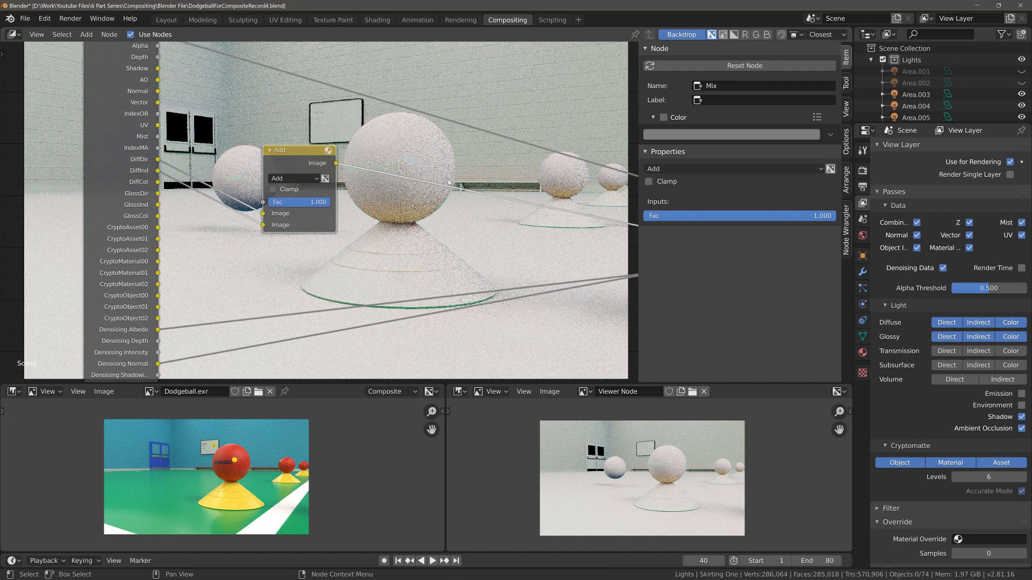
{"action": "left_click_drag", "start_coordinate": [300, 156], "coordinate": [281, 152]}
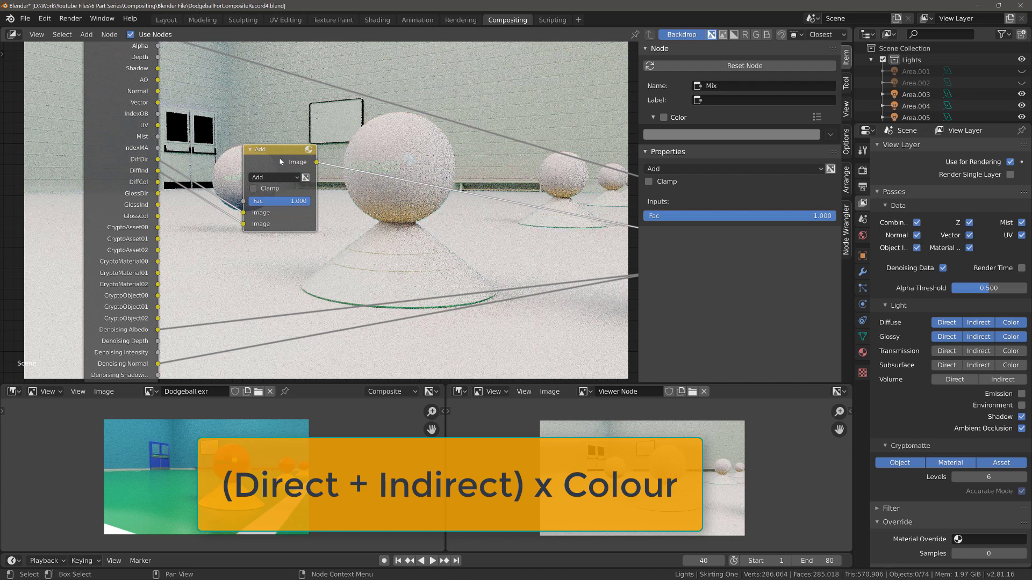
Step: Duplicate the Add node onto its output link and connect the EXR node's DiffCol output to the copy's second Image input
{"action": "key", "text": "shift+d"}
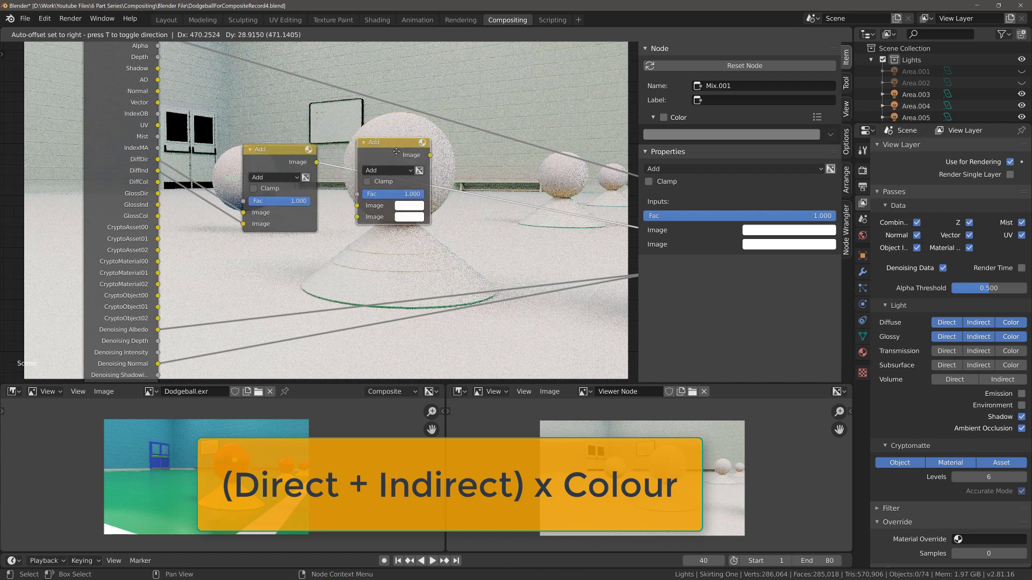
{"action": "left_click", "coordinate": [400, 155]}
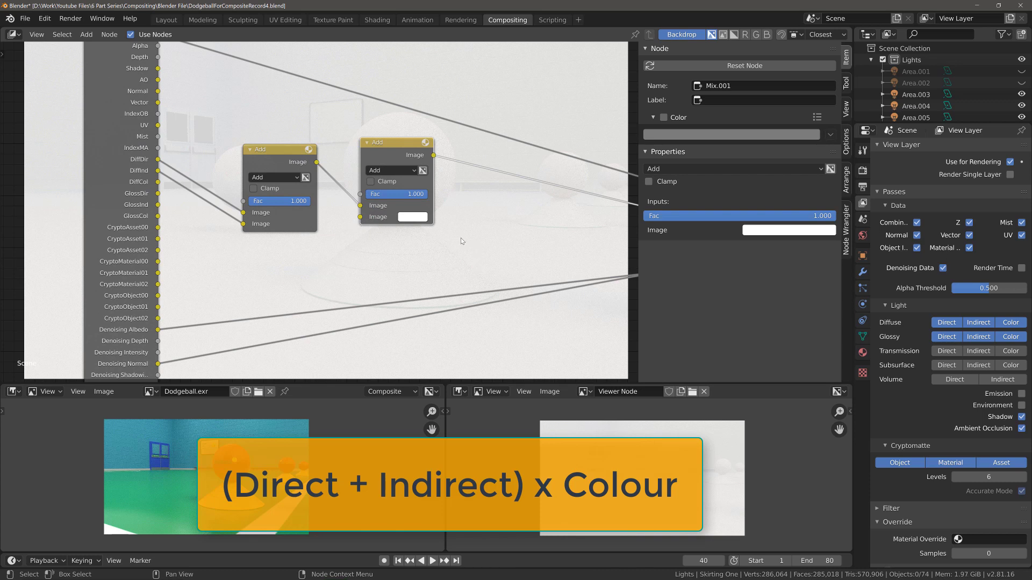
{"action": "left_click", "coordinate": [161, 189]}
{"action": "left_click_drag", "start_coordinate": [159, 183], "coordinate": [361, 222]}
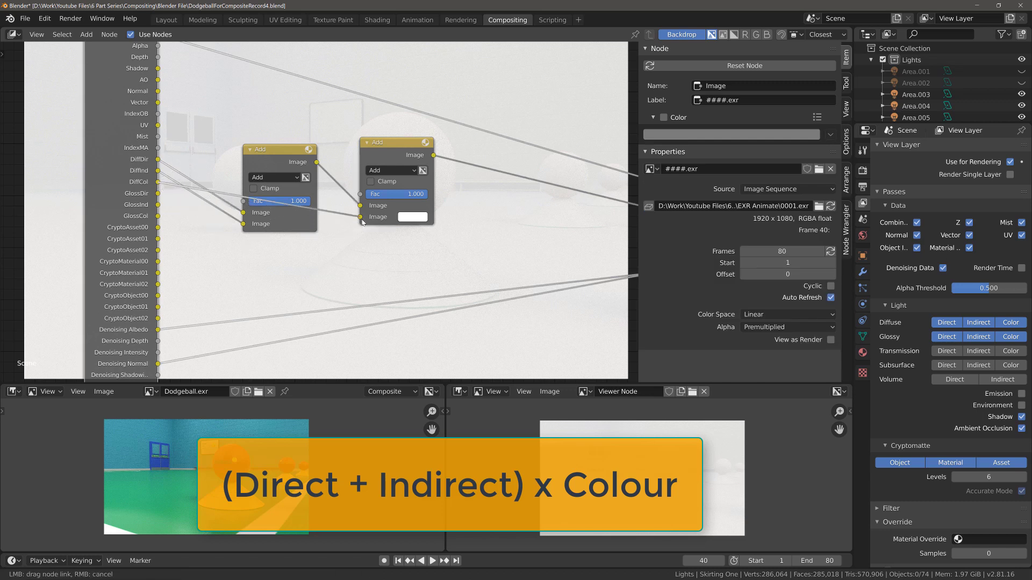
{"action": "left_click", "coordinate": [392, 160]}
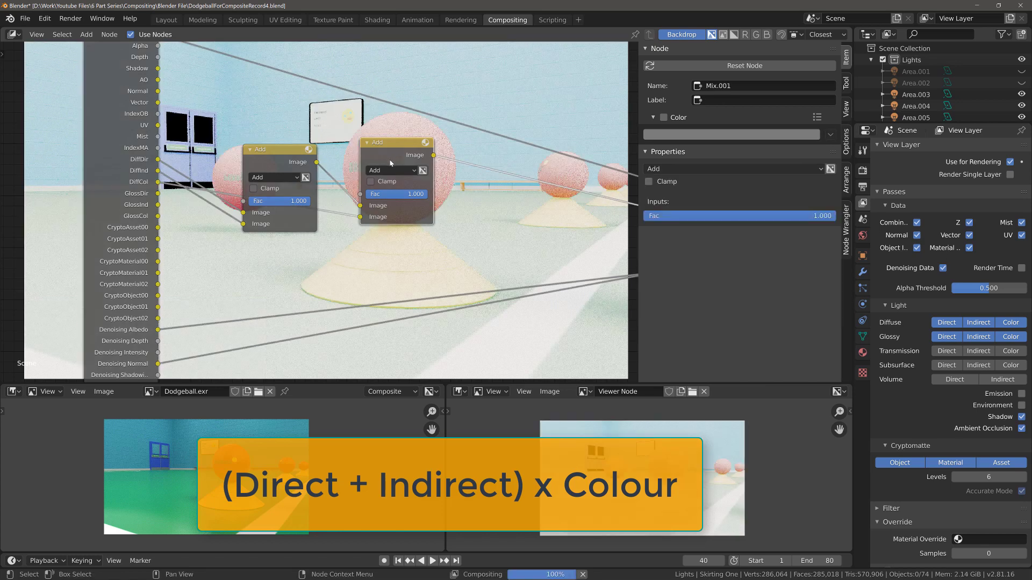
Step: Move the duplicated mix node slightly closer to the Add node and set its blending mode to Multiply
{"action": "left_click_drag", "start_coordinate": [392, 161], "coordinate": [384, 167]}
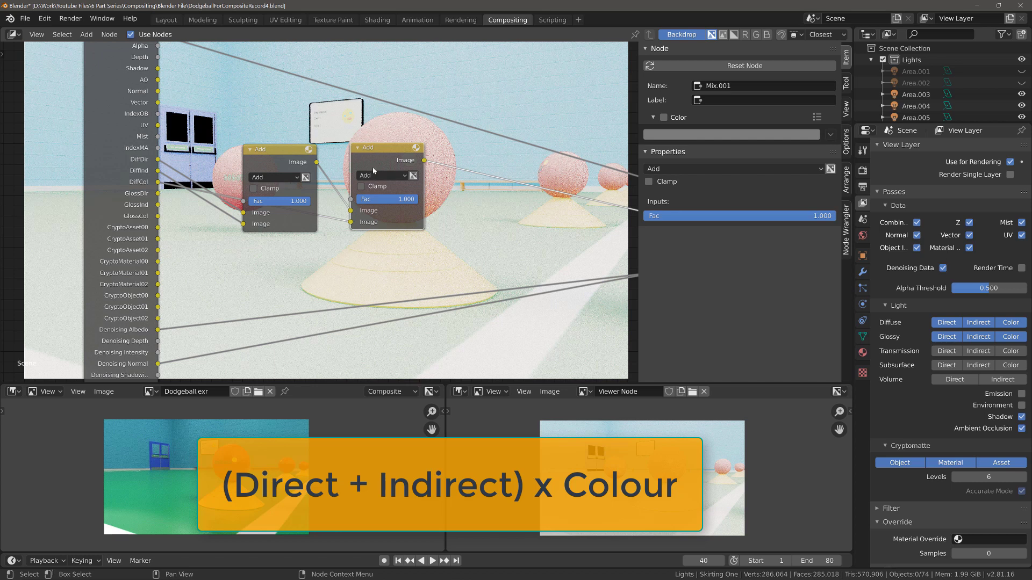
{"action": "left_click", "coordinate": [377, 176]}
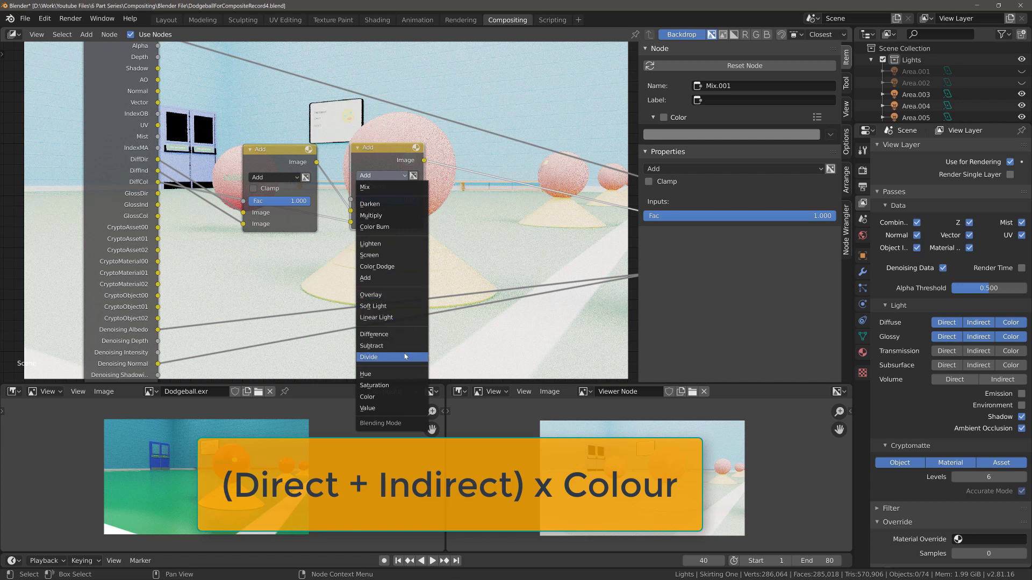
{"action": "left_click", "coordinate": [415, 217]}
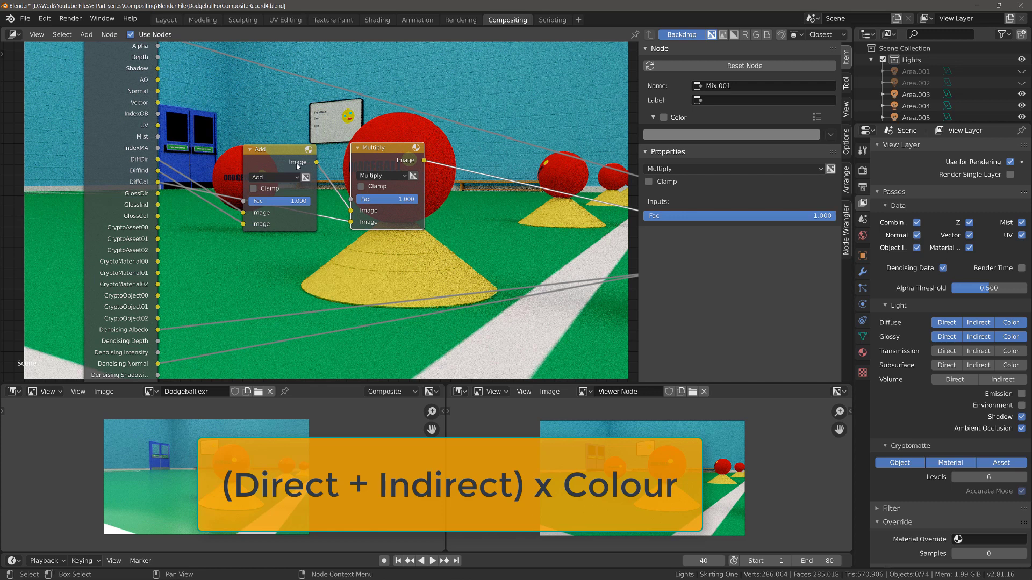
Step: Duplicate the linked Add and Multiply nodes together and place the copies directly below the originals
{"action": "left_click", "coordinate": [282, 150]}
{"action": "left_click", "coordinate": [403, 154]}
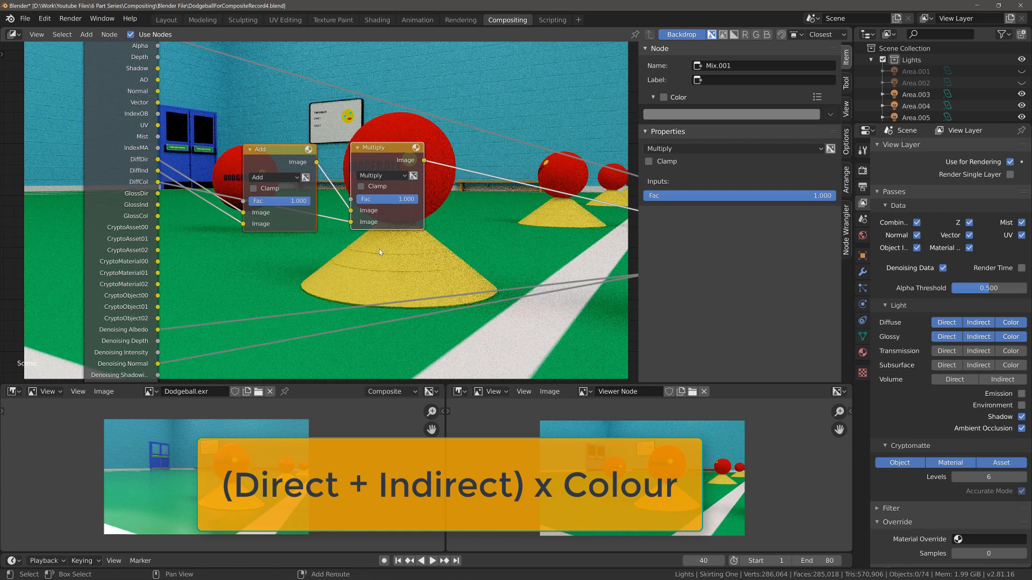
{"action": "key", "text": "shift+d"}
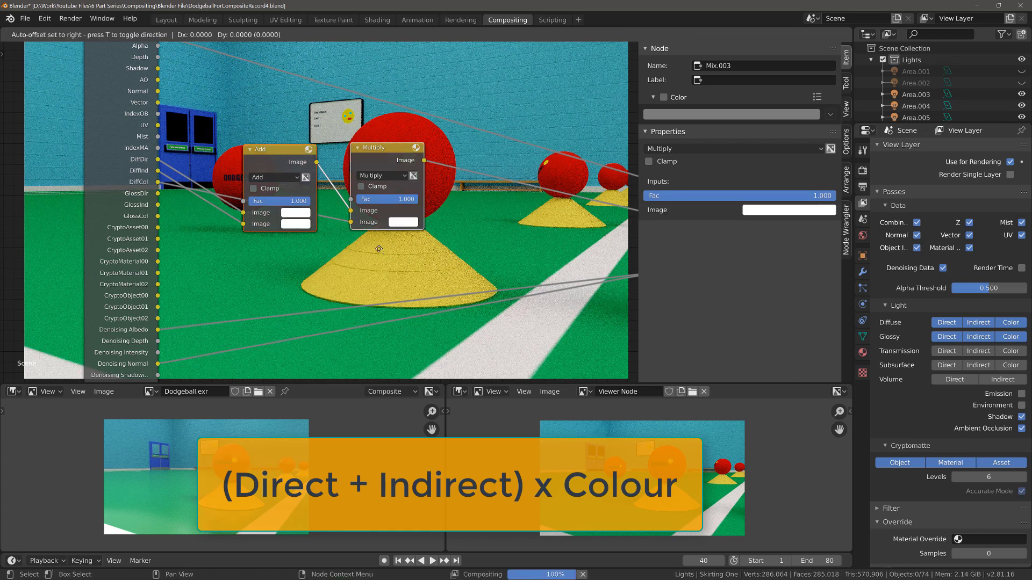
{"action": "left_click", "coordinate": [385, 342]}
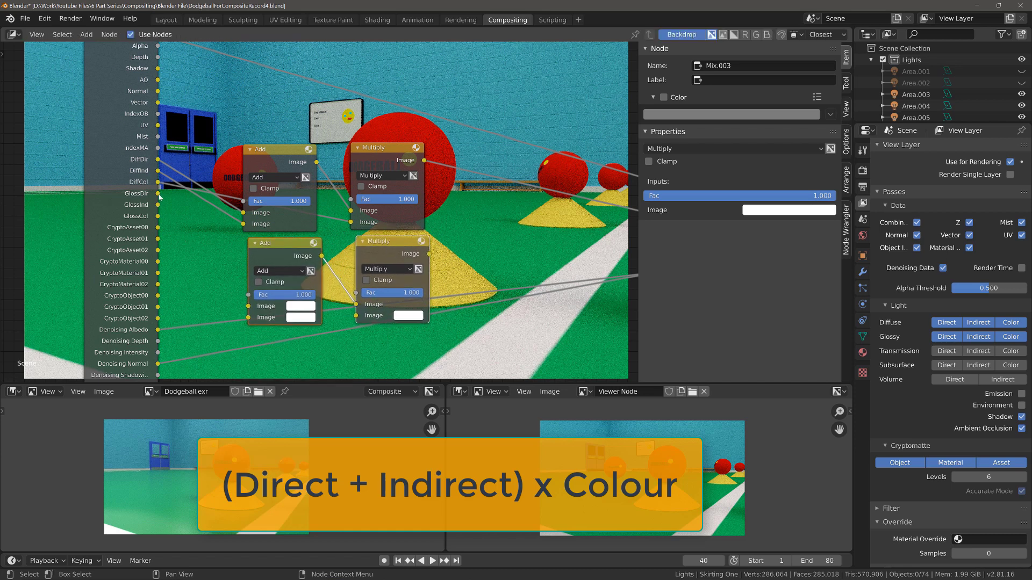
Step: Link GlossDir and GlossInd to the lower Add node and GlossCol to the lower Multiply node's second input, previewing both nodes' outputs
{"action": "left_click_drag", "start_coordinate": [158, 194], "coordinate": [249, 306]}
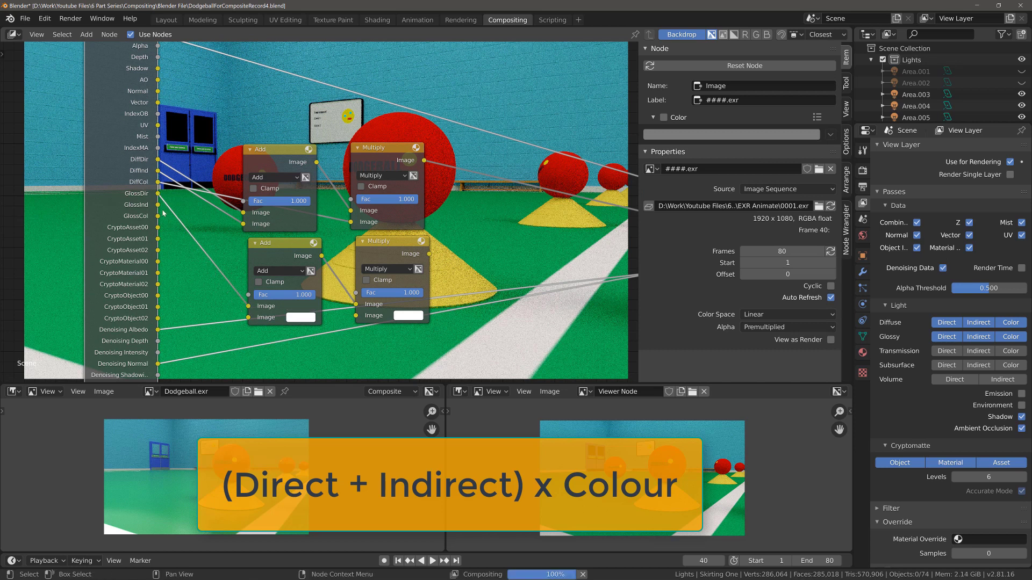
{"action": "left_click_drag", "start_coordinate": [158, 206], "coordinate": [248, 317]}
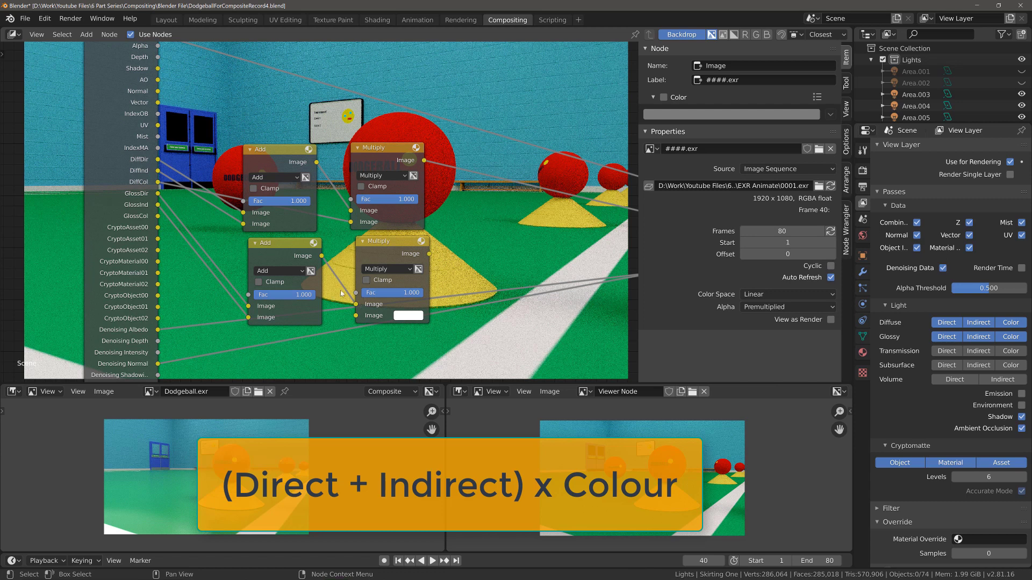
{"action": "left_click", "coordinate": [303, 253], "text": "ctrl+shift"}
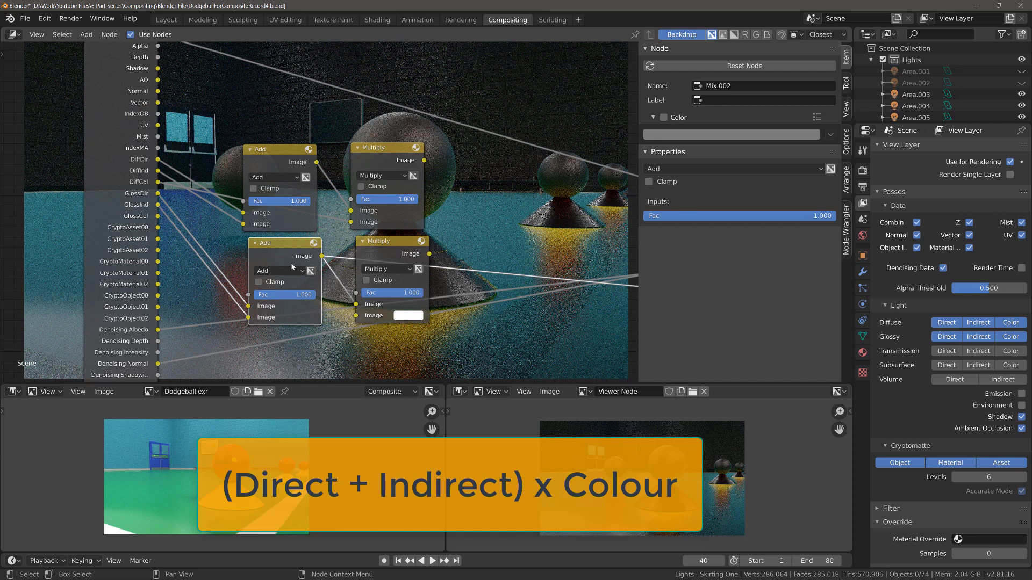
{"action": "left_click_drag", "start_coordinate": [158, 216], "coordinate": [355, 316]}
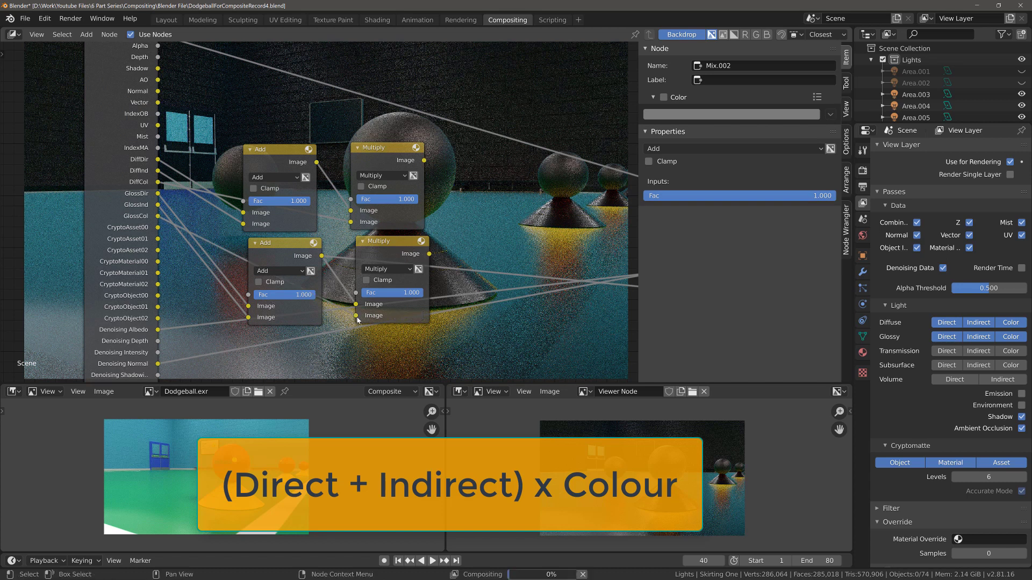
{"action": "left_click", "coordinate": [400, 259]}
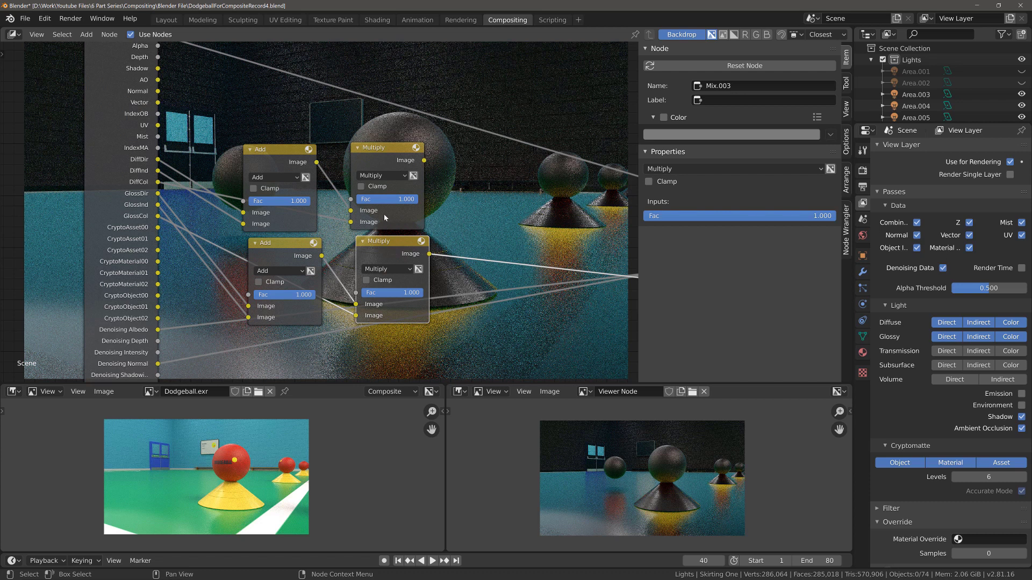
Step: Duplicate an Add node beyond the Multiply pair, linking the diffuse Multiply to its first Image input and the glossy Multiply to its second
{"action": "left_click", "coordinate": [283, 159]}
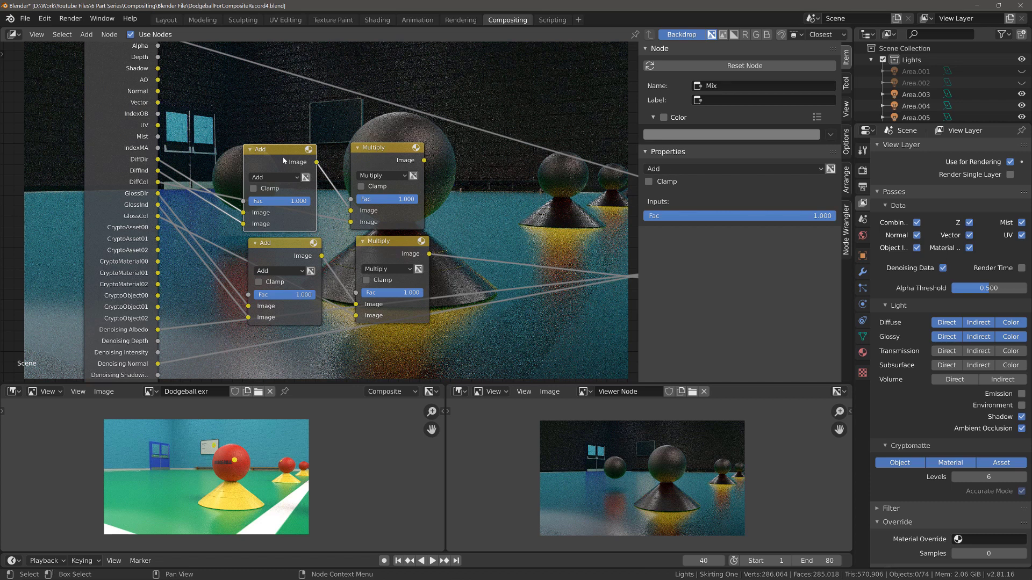
{"action": "key", "text": "shift+d"}
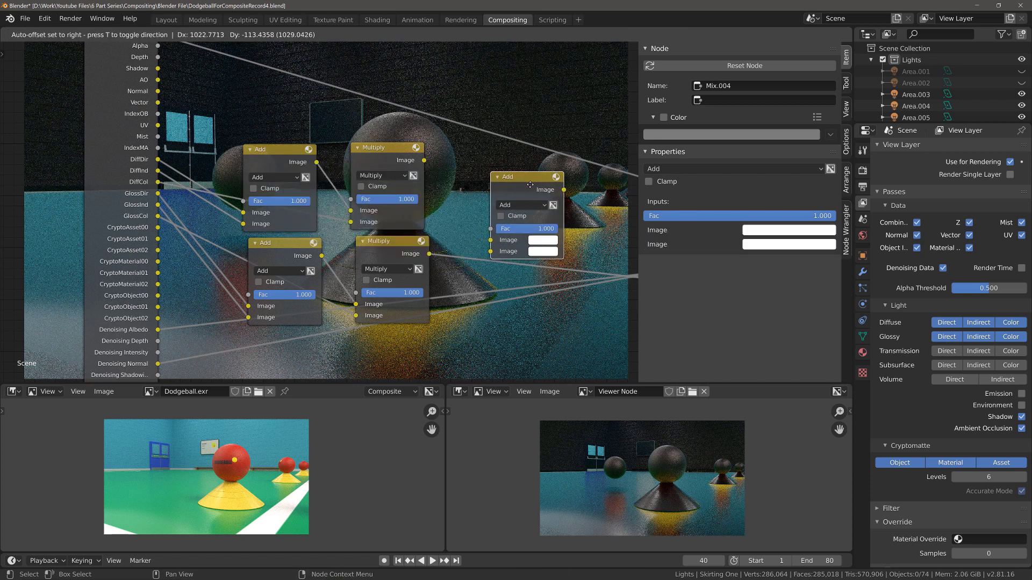
{"action": "left_click", "coordinate": [527, 200]}
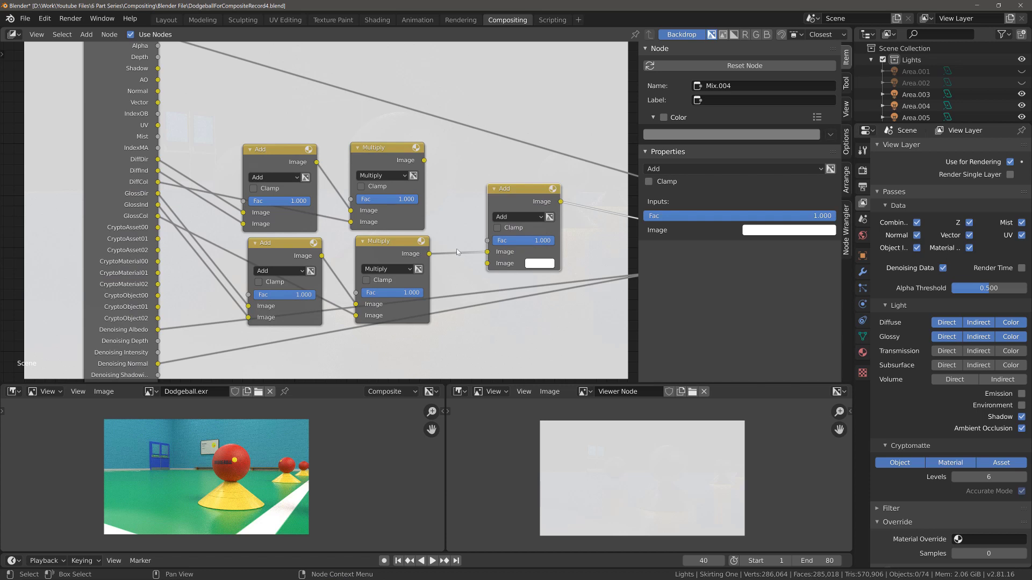
{"action": "mouse_move", "coordinate": [487, 253]}
{"action": "left_mouse_down"}
{"action": "mouse_move", "coordinate": [476, 225]}
{"action": "mouse_move", "coordinate": [486, 264]}
{"action": "left_mouse_up"}
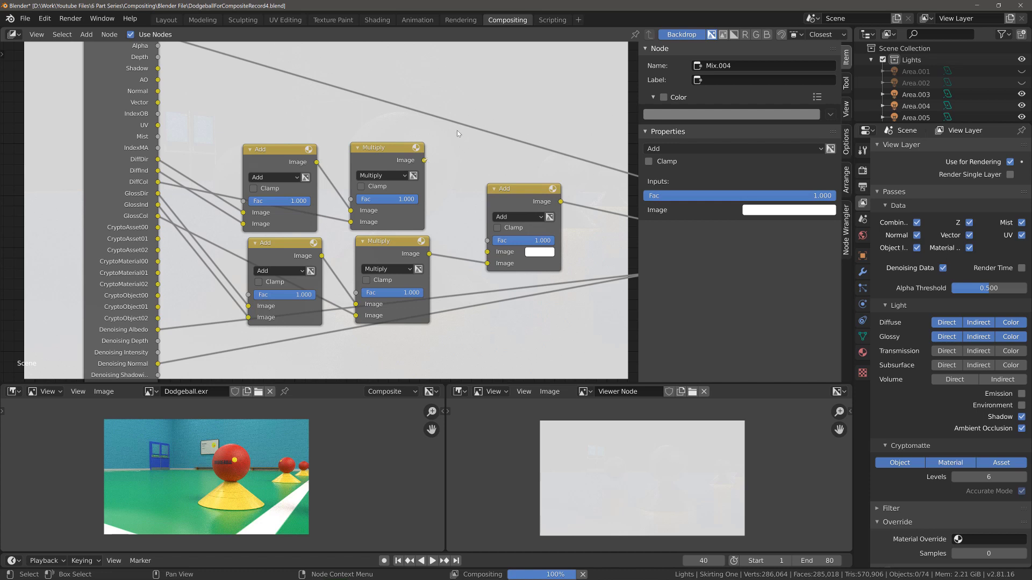
{"action": "left_click_drag", "start_coordinate": [424, 160], "coordinate": [487, 252]}
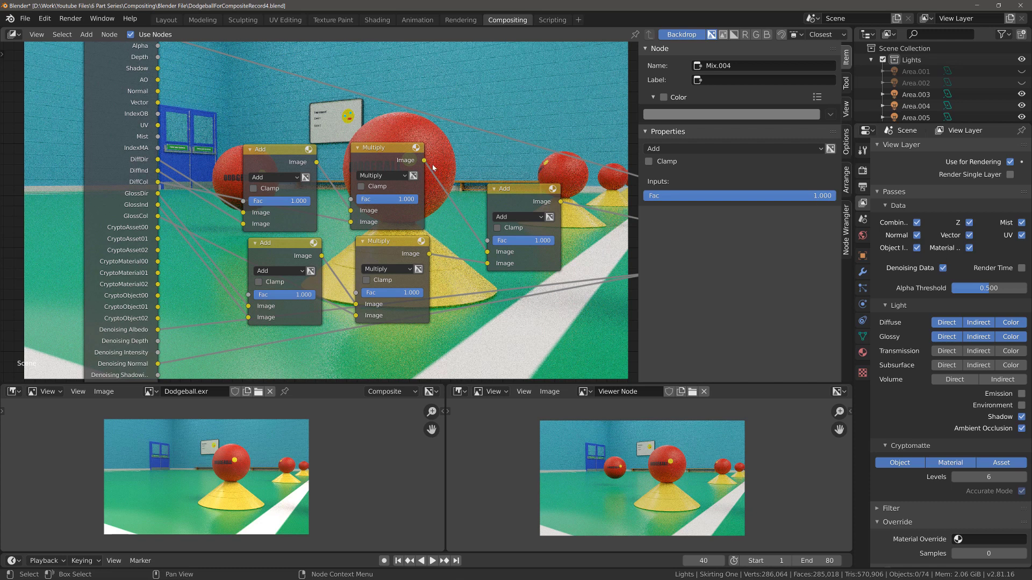
Step: Preview the Add node that combines diffuse and glossy, and examine the node tree from the EXR node to Color Balance
{"action": "middle_click_drag", "start_coordinate": [304, 117], "coordinate": [336, 167]}
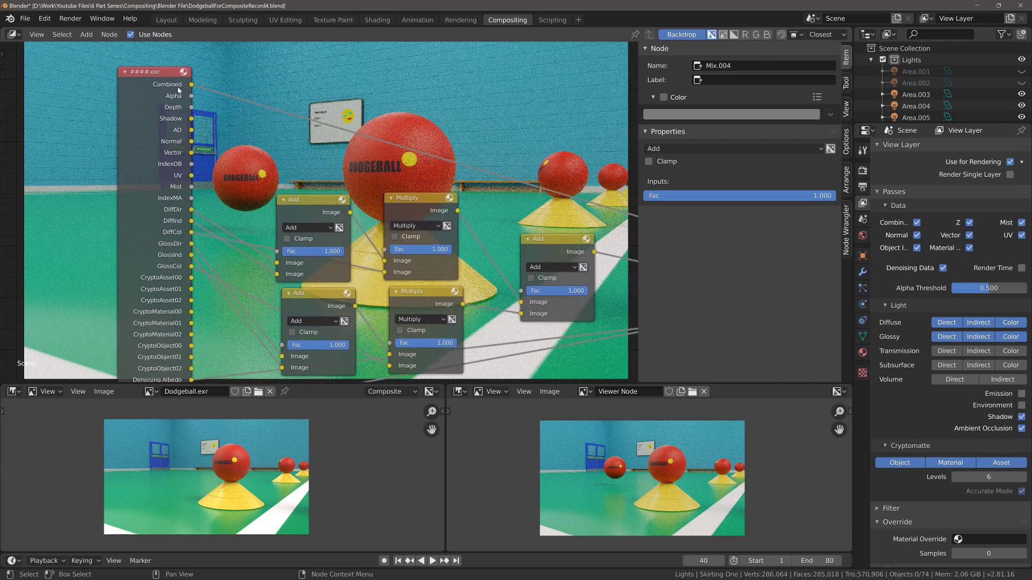
{"action": "scroll", "coordinate": [456, 182], "scroll_direction": "down", "scroll_amount": 1}
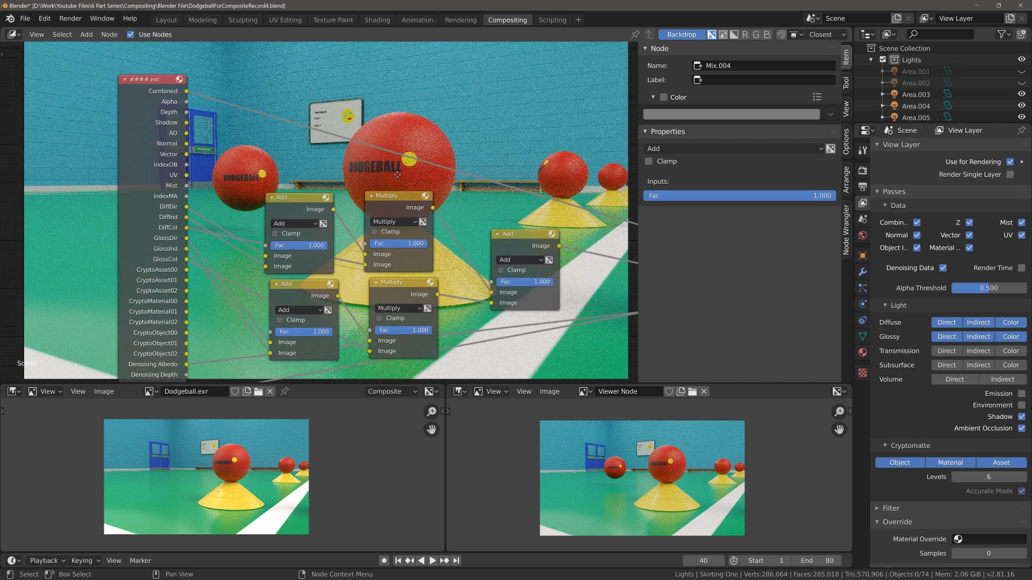
{"action": "key", "text": "shift"}
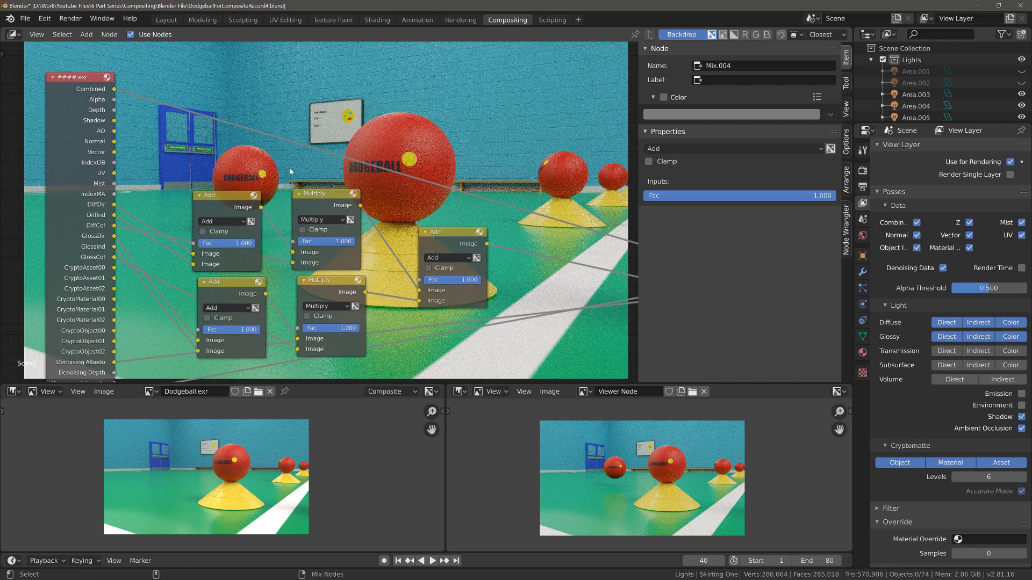
{"action": "left_click", "coordinate": [438, 243], "text": "ctrl+shift"}
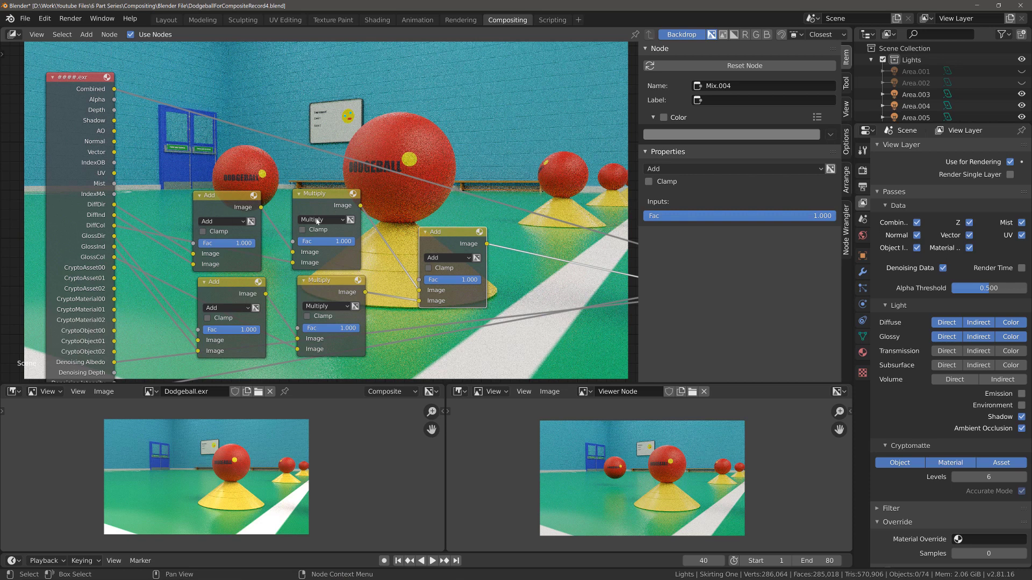
{"action": "scroll", "coordinate": [345, 224], "scroll_direction": "down", "scroll_amount": 1}
{"action": "middle_click_drag", "start_coordinate": [345, 223], "coordinate": [263, 171]}
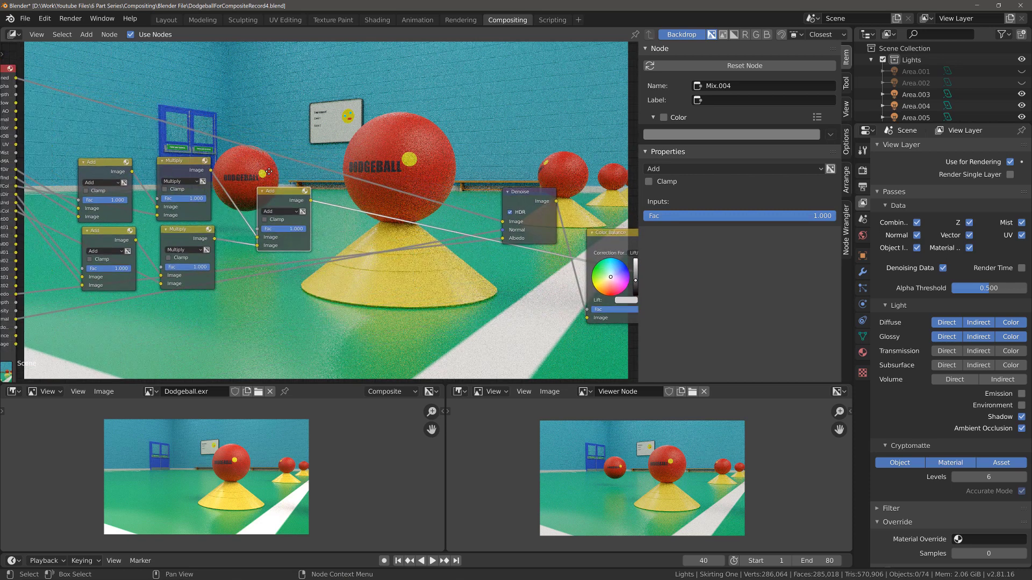
{"action": "scroll", "coordinate": [488, 205], "scroll_direction": "down", "scroll_amount": 1}
{"action": "middle_click_drag", "start_coordinate": [426, 178], "coordinate": [444, 182]}
{"action": "scroll", "coordinate": [316, 211], "scroll_direction": "down", "scroll_amount": 1}
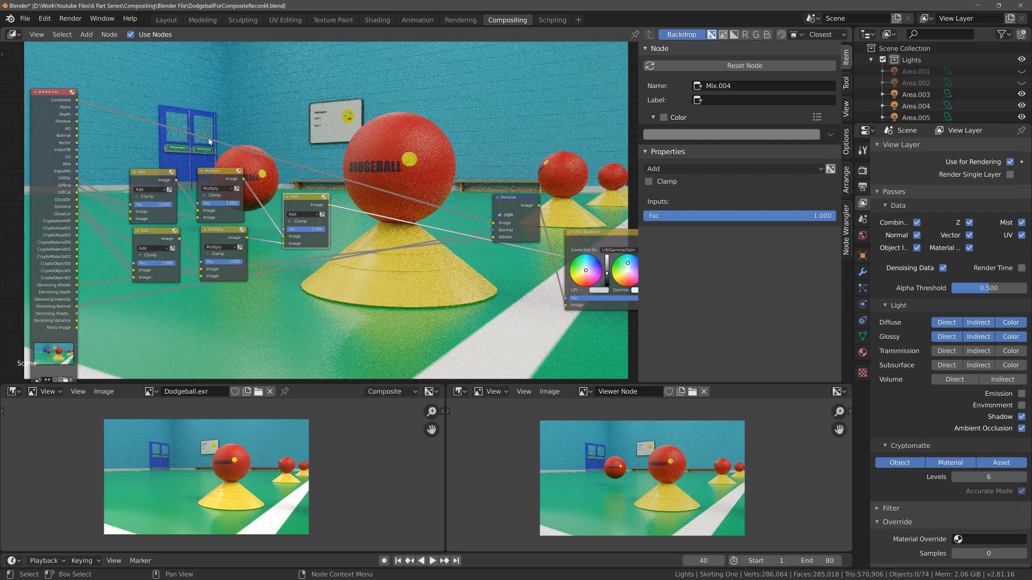
{"action": "left_click", "coordinate": [55, 109]}
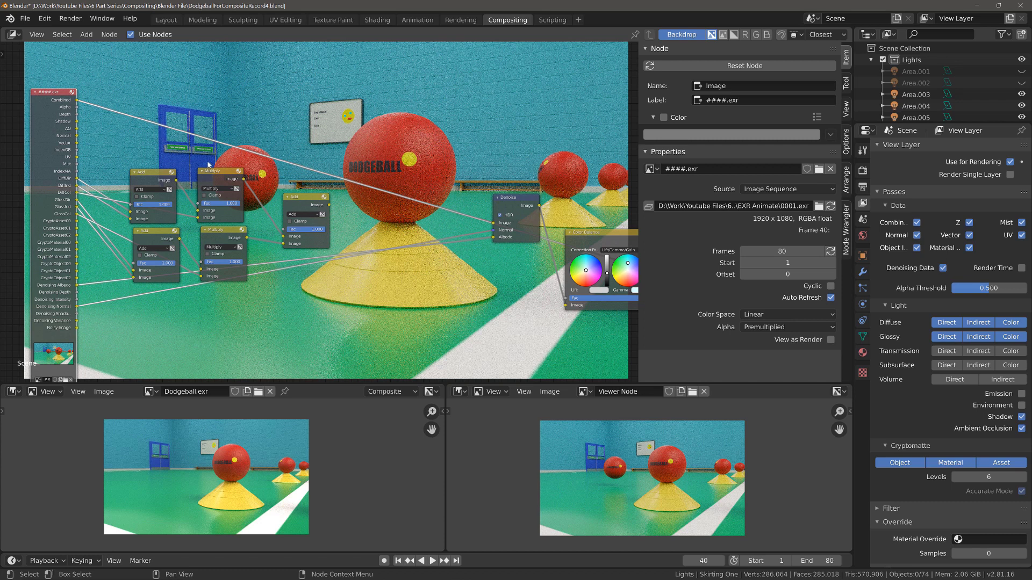
Step: Duplicate the combining Add node onto its output link before Denoise and connect the EXR node's AO output to the copy's second Image input
{"action": "left_click", "coordinate": [300, 210]}
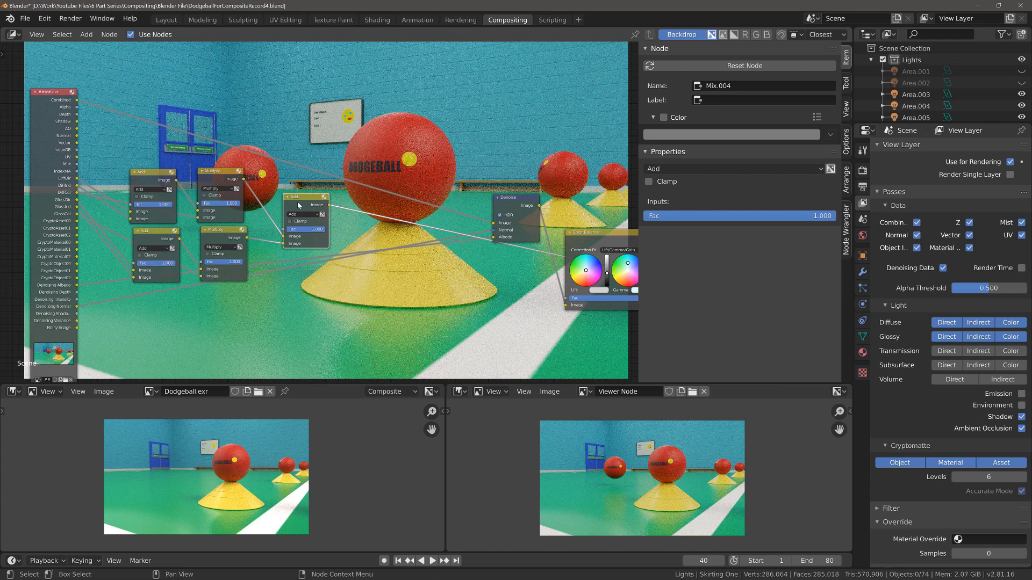
{"action": "key", "text": "shift+d"}
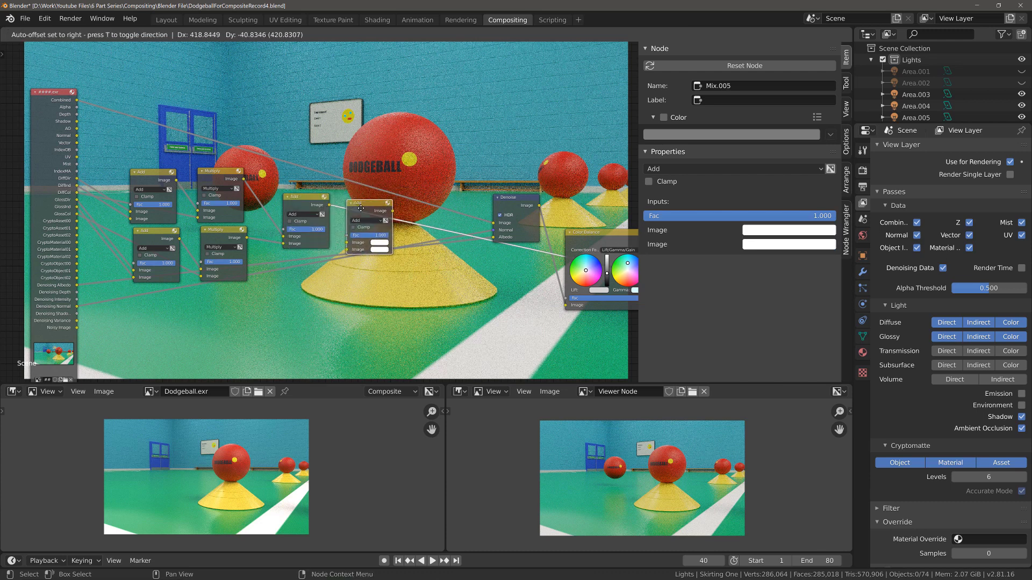
{"action": "left_click", "coordinate": [360, 204]}
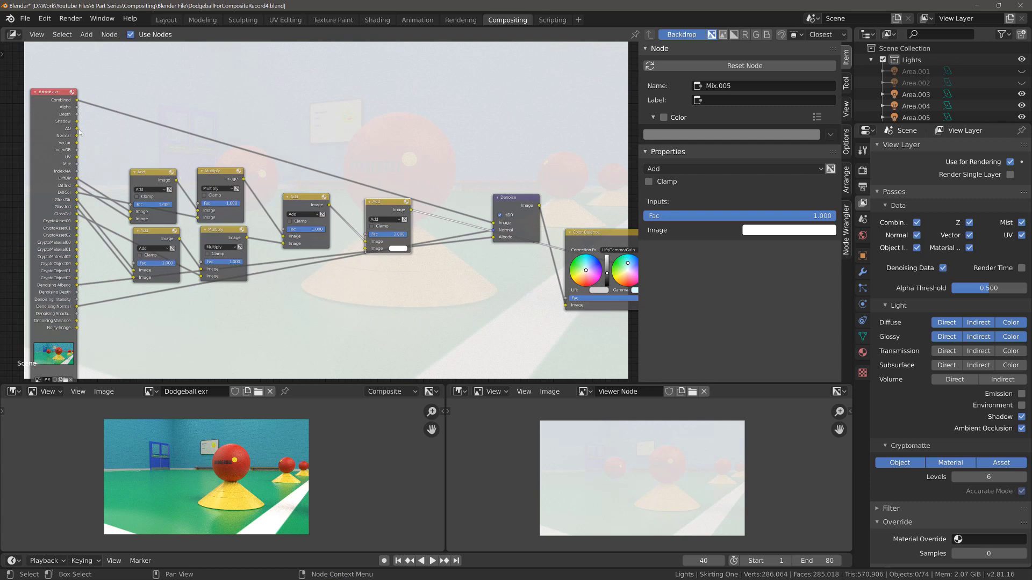
{"action": "left_click_drag", "start_coordinate": [78, 129], "coordinate": [367, 252]}
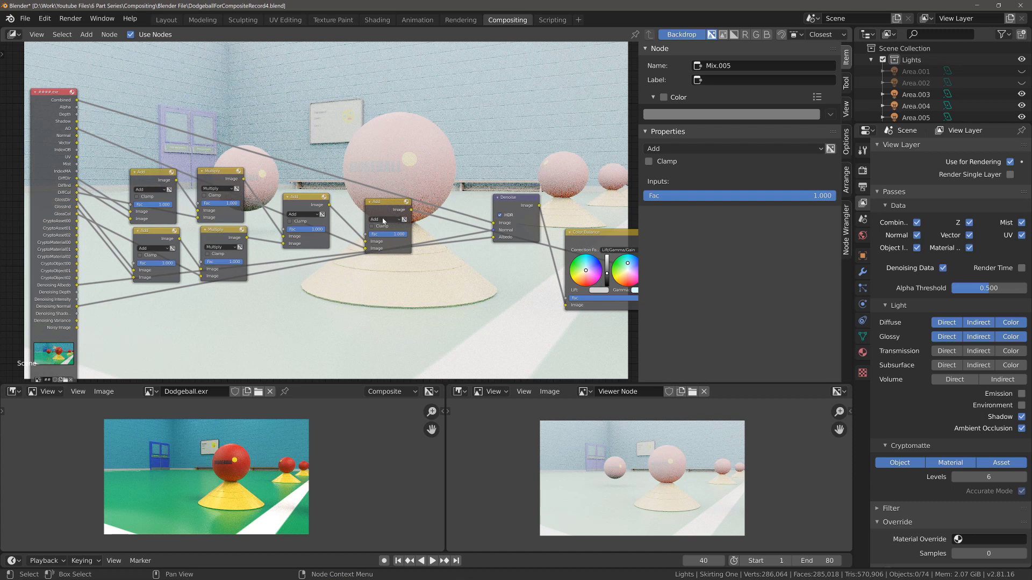
Step: Try Overlay as the blend mode of the AO mix node, testing its factor at 0.223 and 0.369
{"action": "left_click", "coordinate": [384, 219]}
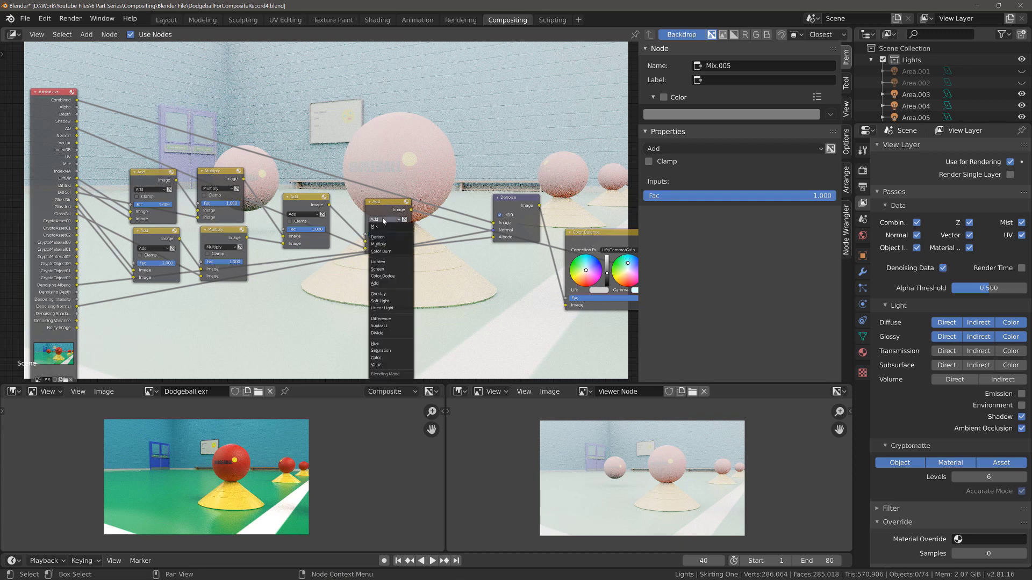
{"action": "left_click", "coordinate": [379, 294]}
{"action": "left_click_drag", "start_coordinate": [382, 200], "coordinate": [369, 197]}
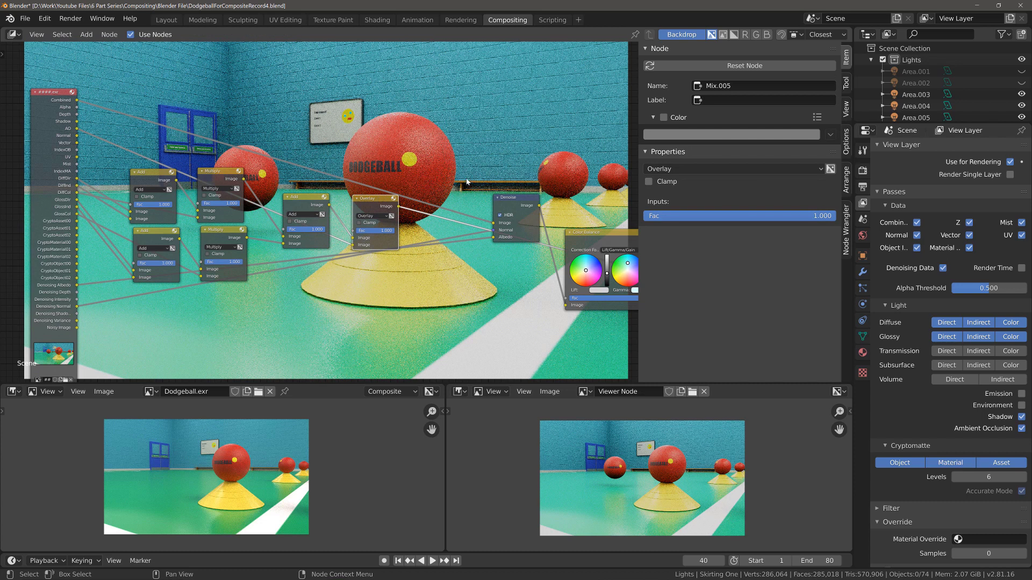
{"action": "left_click_drag", "start_coordinate": [390, 231], "coordinate": [359, 230]}
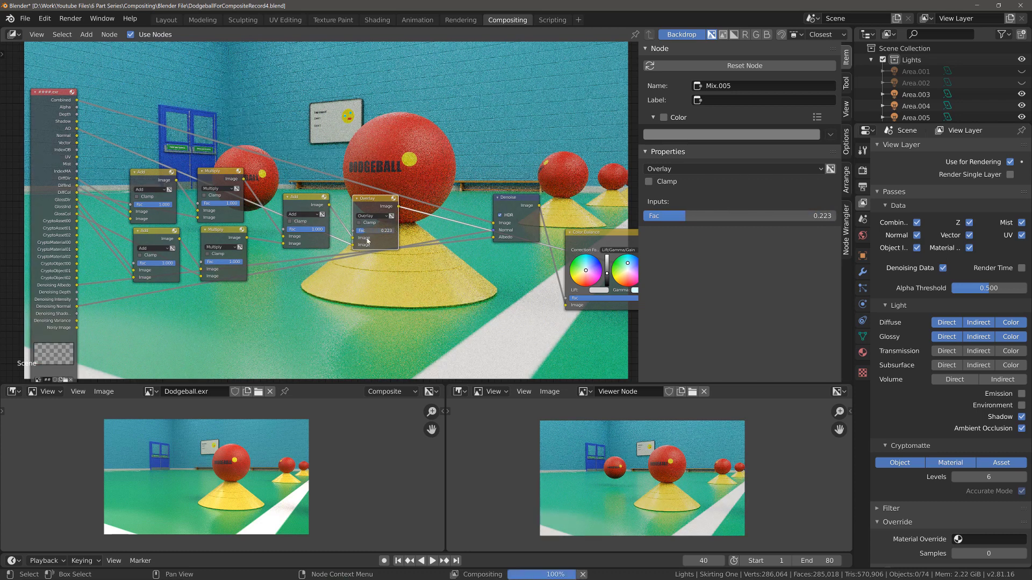
{"action": "mouse_move", "coordinate": [376, 231]}
{"action": "left_mouse_down"}
{"action": "mouse_move", "coordinate": [388, 231]}
{"action": "mouse_move", "coordinate": [371, 242]}
{"action": "left_mouse_up"}
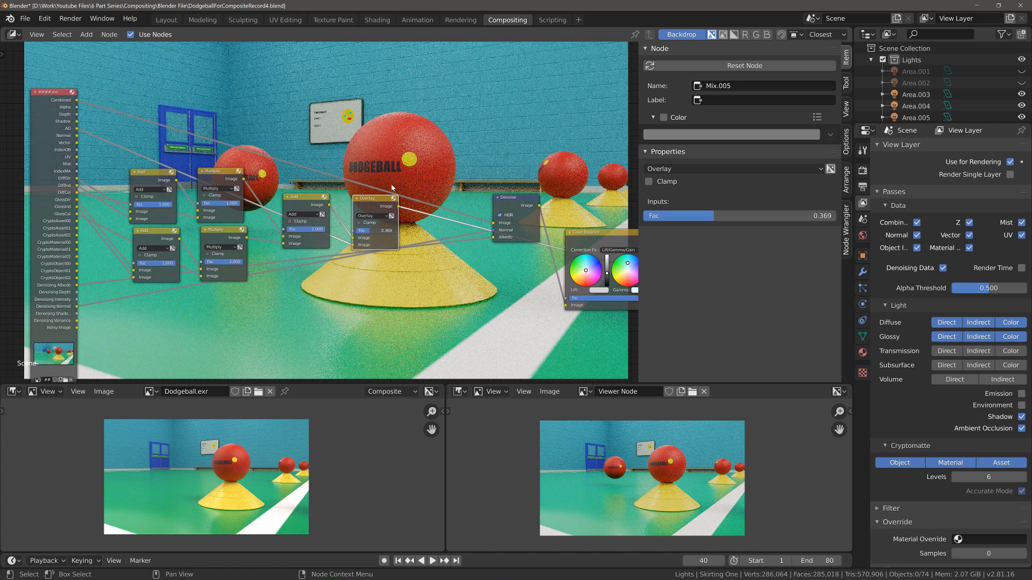
Step: Set the AO mix node's blend mode to Multiply with a factor of 0.565
{"action": "left_click", "coordinate": [372, 216]}
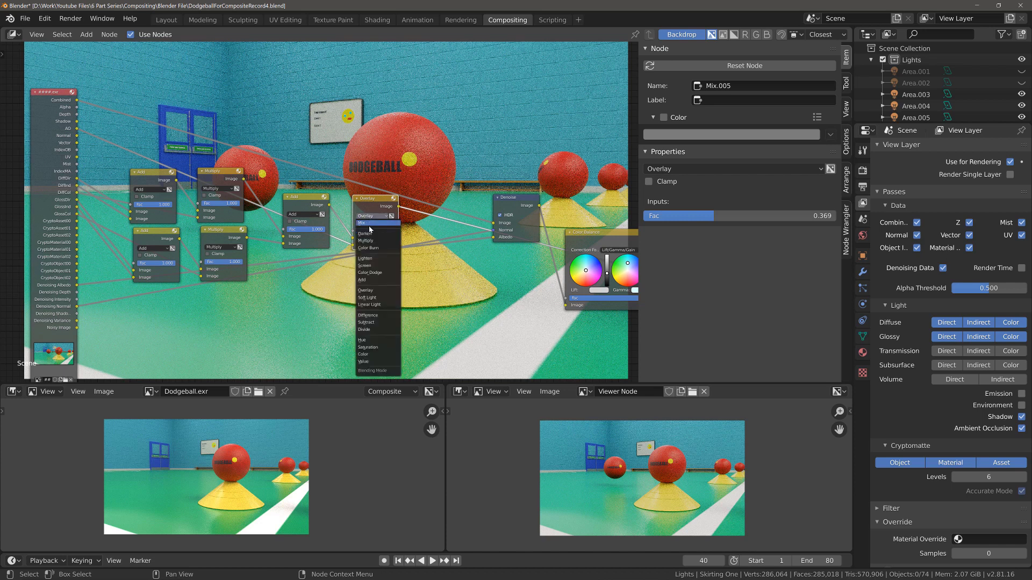
{"action": "left_click", "coordinate": [377, 241]}
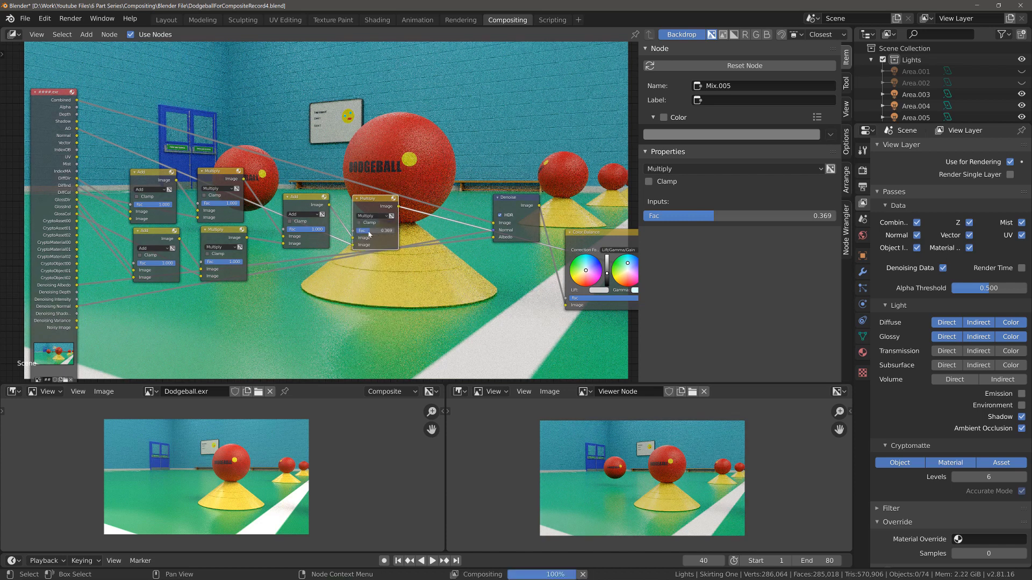
{"action": "left_click_drag", "start_coordinate": [371, 231], "coordinate": [395, 230]}
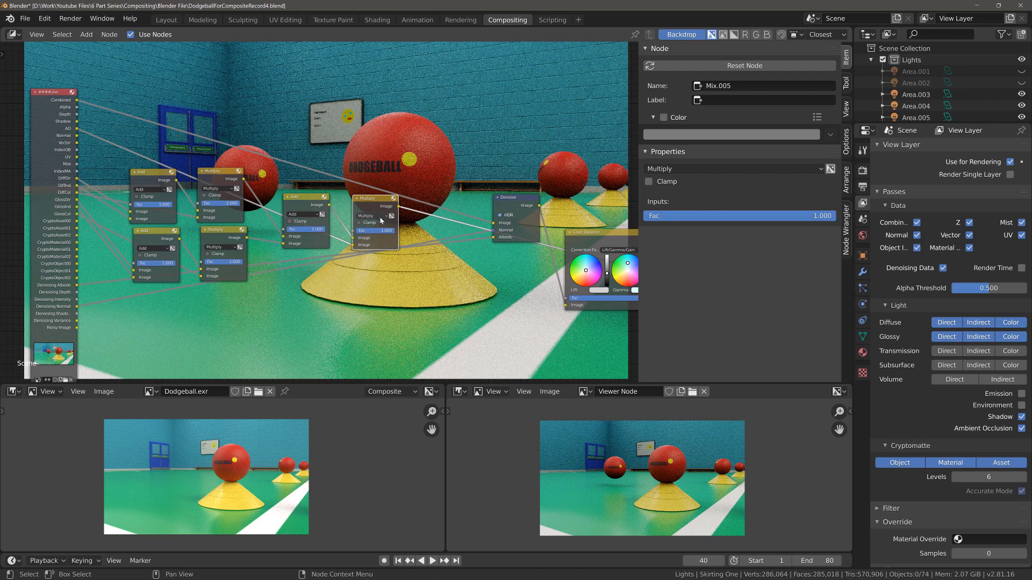
{"action": "left_click", "coordinate": [379, 216]}
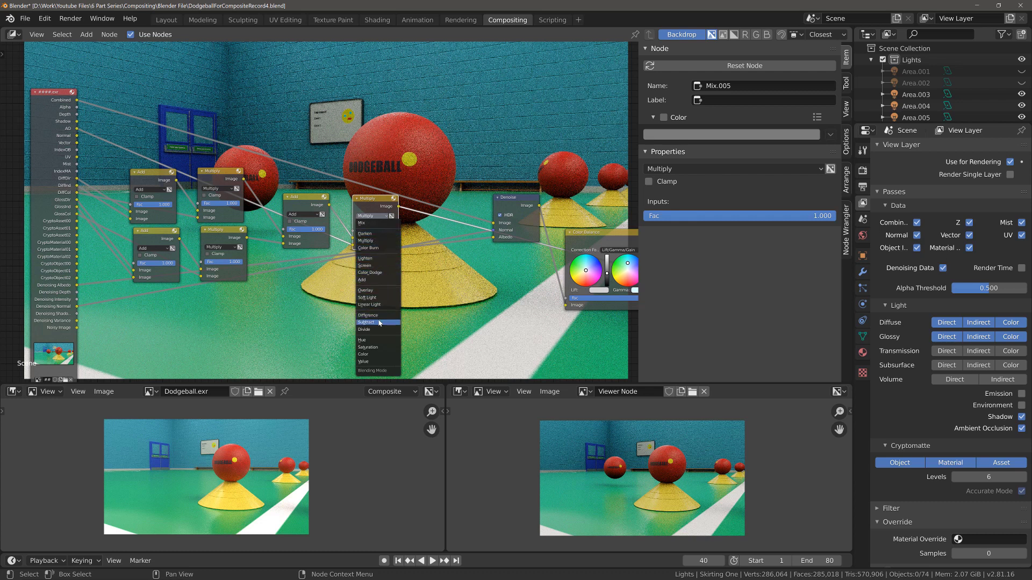
{"action": "left_click", "coordinate": [379, 241]}
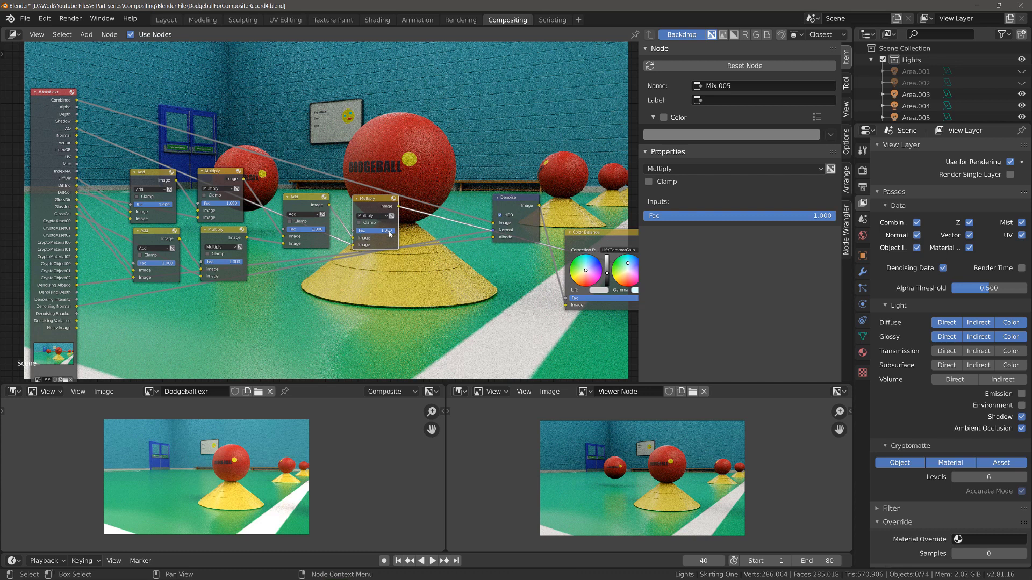
{"action": "left_click_drag", "start_coordinate": [388, 233], "coordinate": [371, 233]}
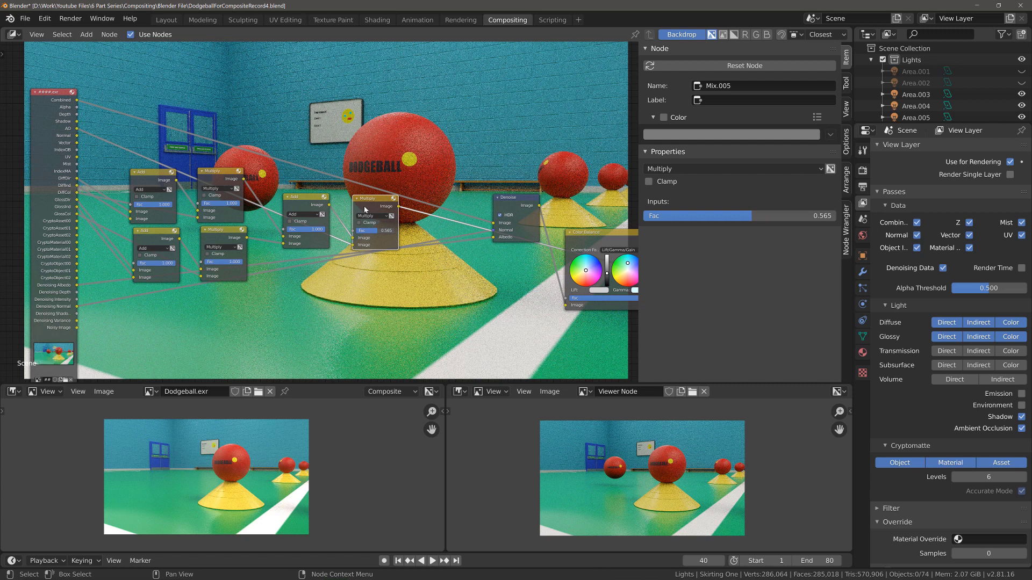
Step: Mute and unmute the AO Multiply node several times to compare the image with and without ambient occlusion
{"action": "key", "text": "m"}
{"action": "key", "text": "m"}
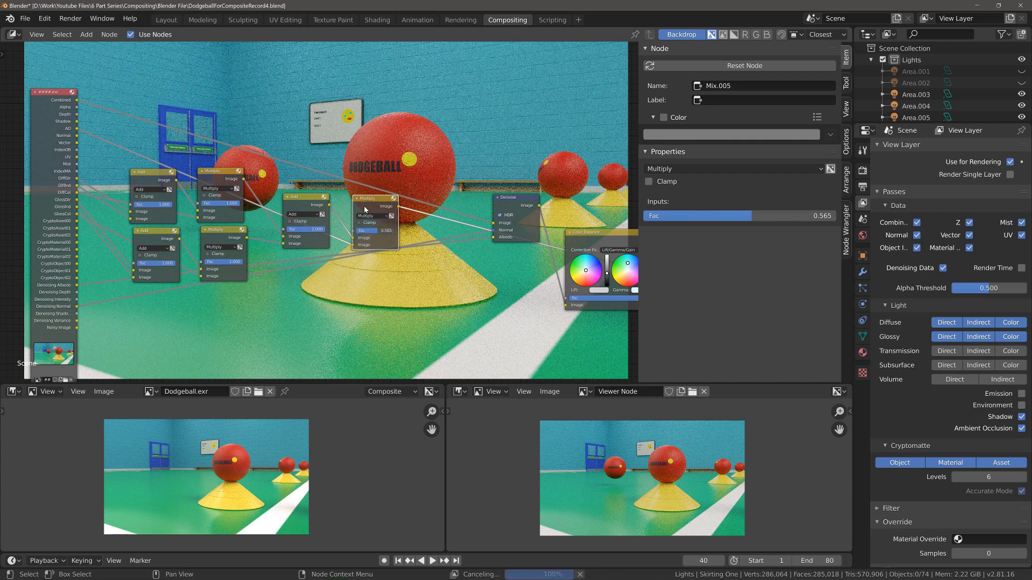
{"action": "key", "text": "m"}
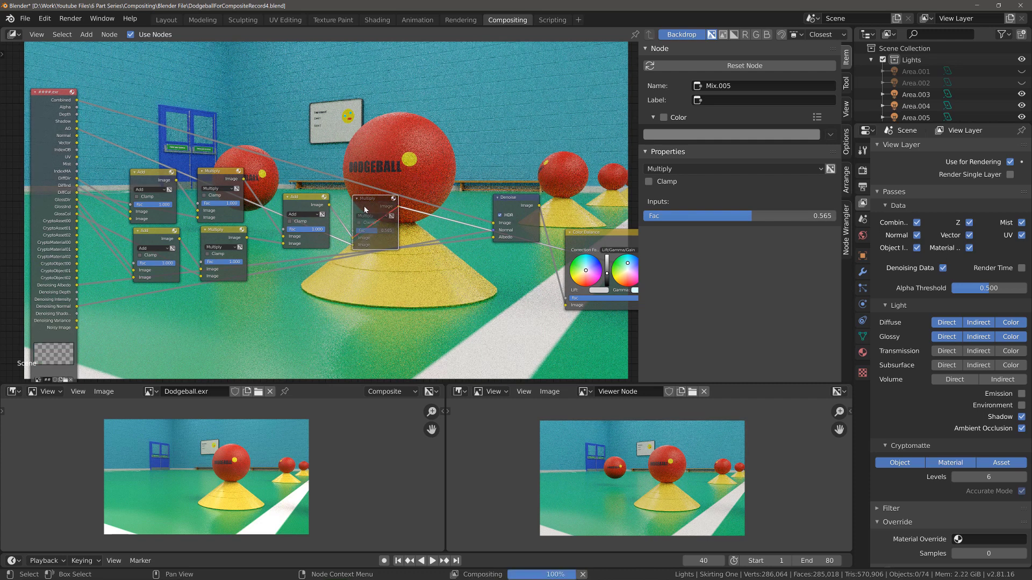
{"action": "key", "text": "m"}
{"action": "key", "text": "m"}
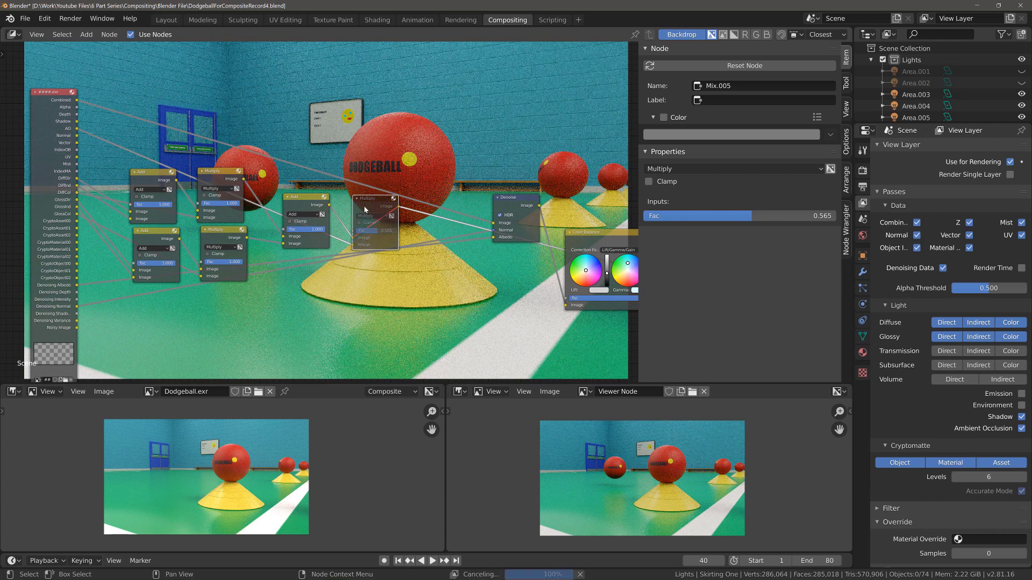
{"action": "key", "text": "m"}
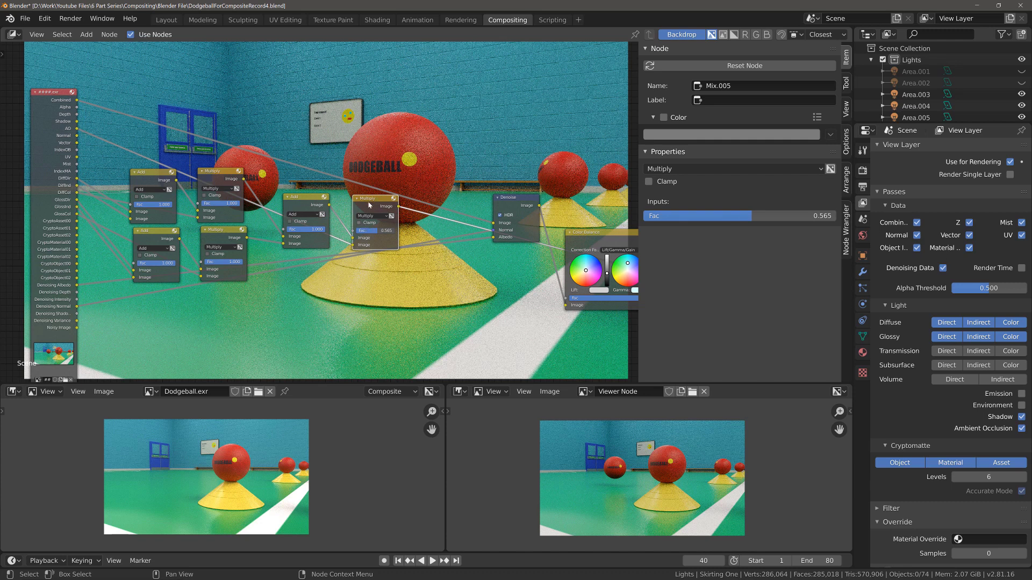
Step: Save the project as DodgeballForCompositeRecord5.blend and join the six Add and Multiply nodes in a frame
{"action": "key", "text": "ctrl+alt+s"}
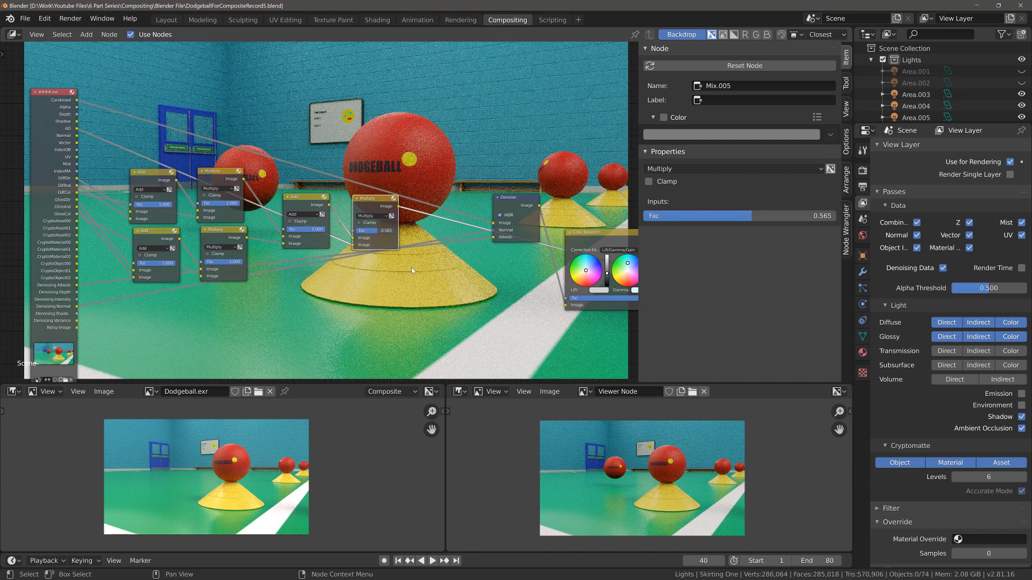
{"action": "left_click", "coordinate": [505, 290]}
{"action": "left_click_drag", "start_coordinate": [119, 155], "coordinate": [421, 308]}
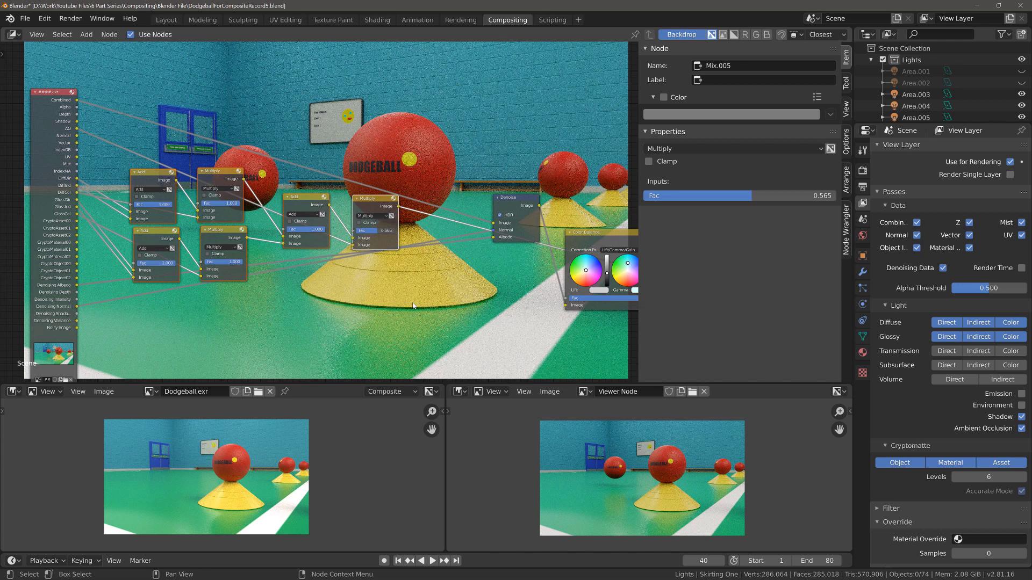
{"action": "key", "text": "ctrl+j"}
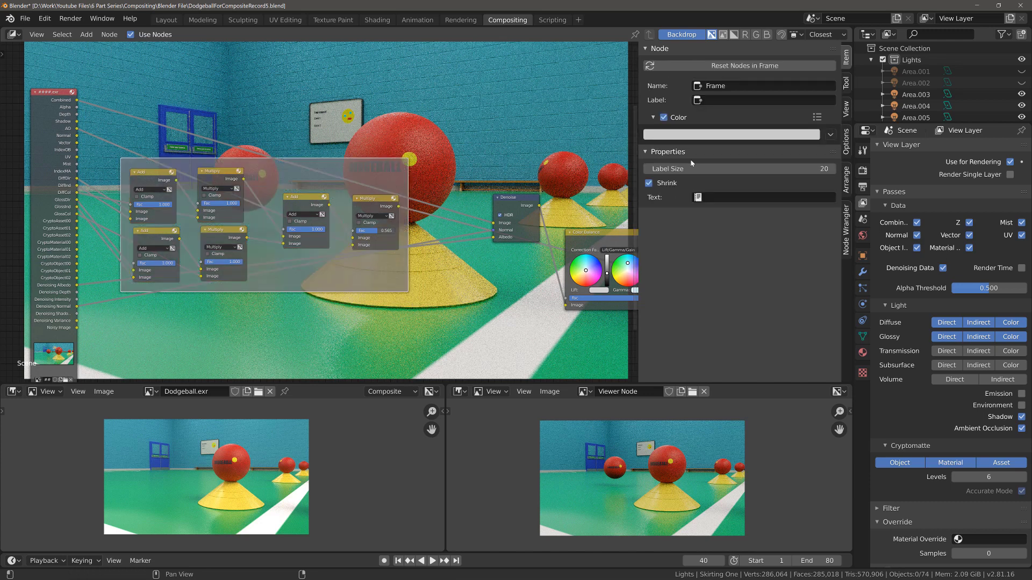
Step: Colour the frame yellow with hue 0.183, saturation 0.701 and value 0.913
{"action": "left_click", "coordinate": [696, 132]}
{"action": "mouse_move", "coordinate": [690, 185]}
{"action": "left_mouse_down"}
{"action": "mouse_move", "coordinate": [674, 212]}
{"action": "mouse_move", "coordinate": [659, 189]}
{"action": "mouse_move", "coordinate": [663, 210]}
{"action": "mouse_move", "coordinate": [665, 201]}
{"action": "left_mouse_up"}
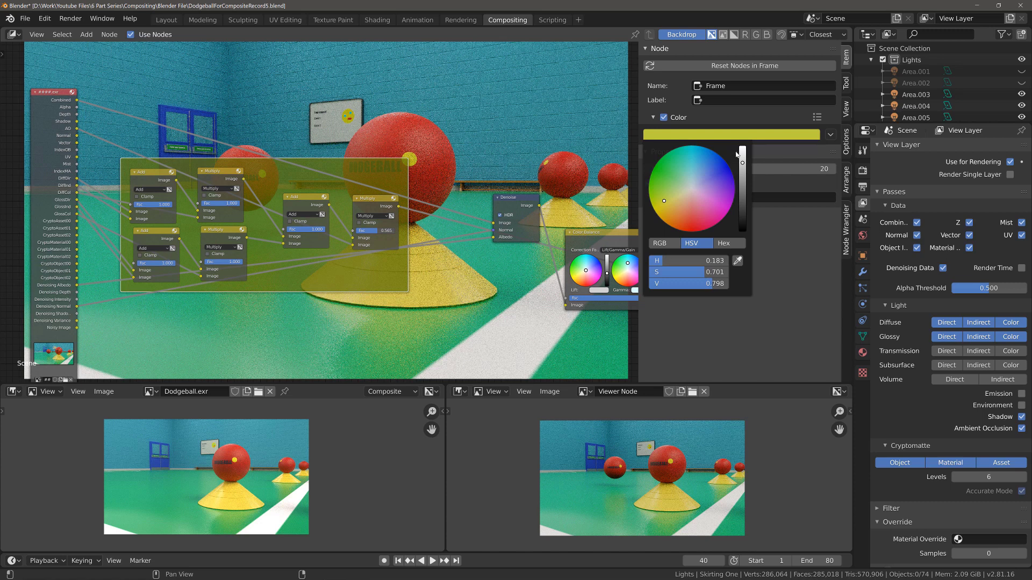
{"action": "left_click", "coordinate": [741, 152]}
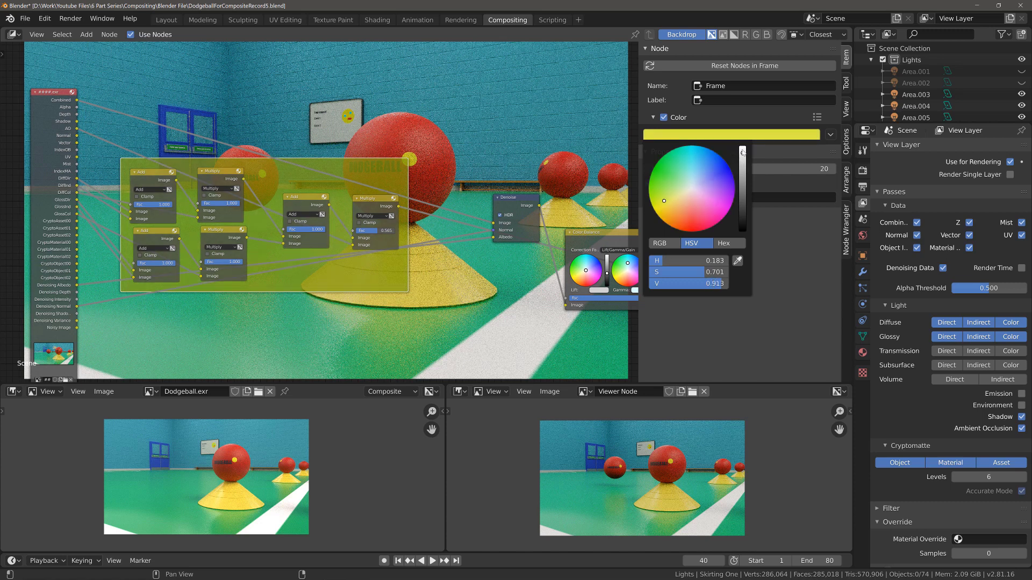
Step: Label the frame "Render Passes" and set its label size to 64
{"action": "left_click", "coordinate": [729, 101]}
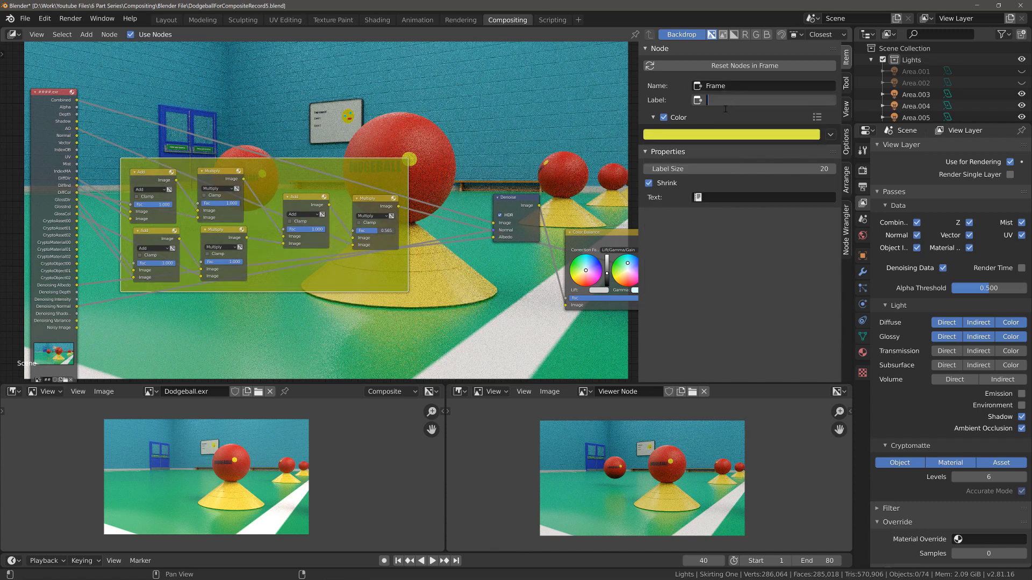
{"action": "type", "text": "Render Passes"}
{"action": "key", "text": "Return"}
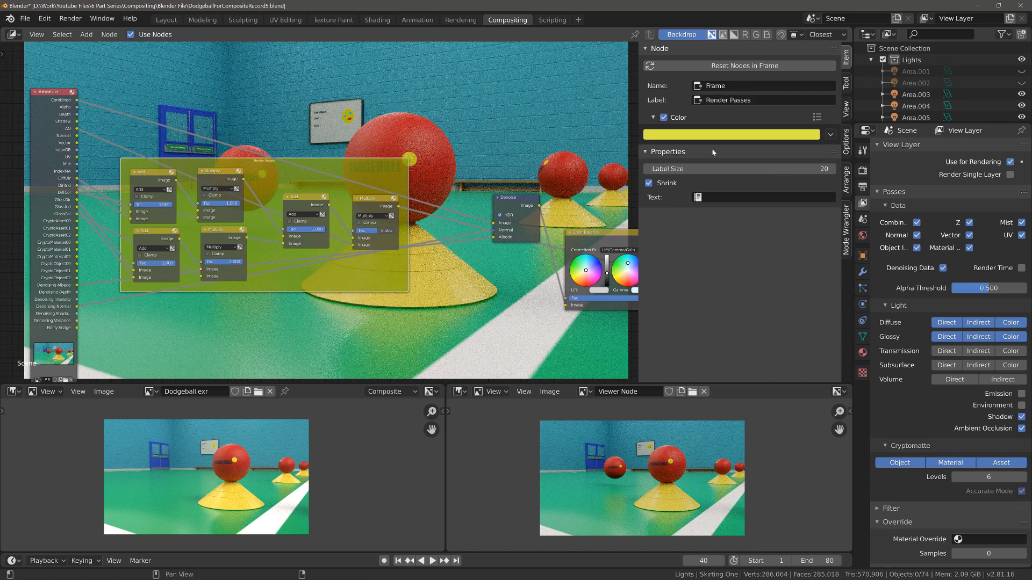
{"action": "left_click_drag", "start_coordinate": [722, 168], "coordinate": [763, 169]}
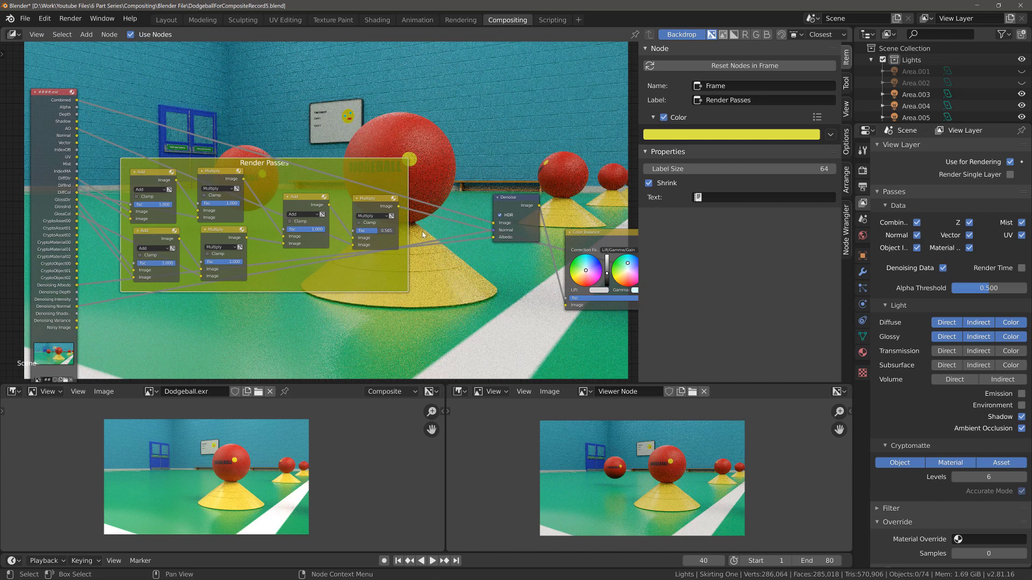
Step: Lower the frame slightly and shift both pass Multiply nodes, the combining Add and the AO Multiply away from the first Add nodes to make room
{"action": "left_click_drag", "start_coordinate": [192, 169], "coordinate": [214, 212]}
{"action": "left_click", "coordinate": [226, 214]}
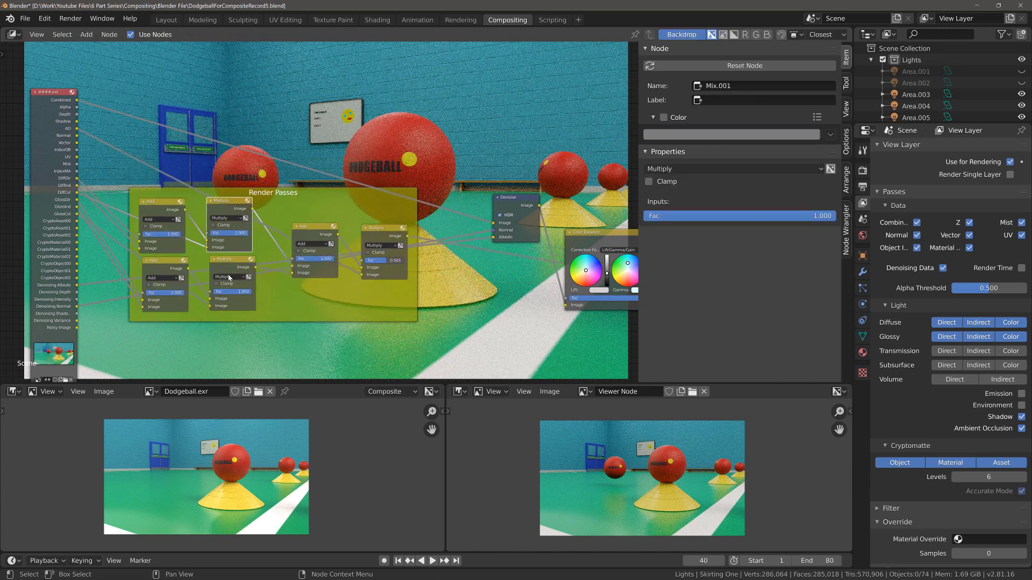
{"action": "left_click", "coordinate": [227, 266]}
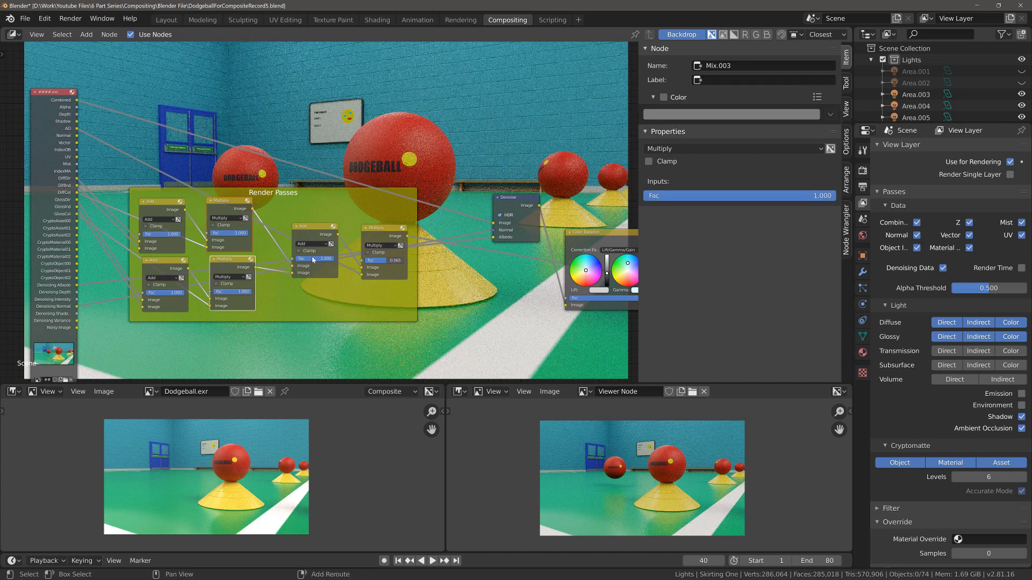
{"action": "left_click", "coordinate": [312, 239]}
{"action": "left_click", "coordinate": [391, 234]}
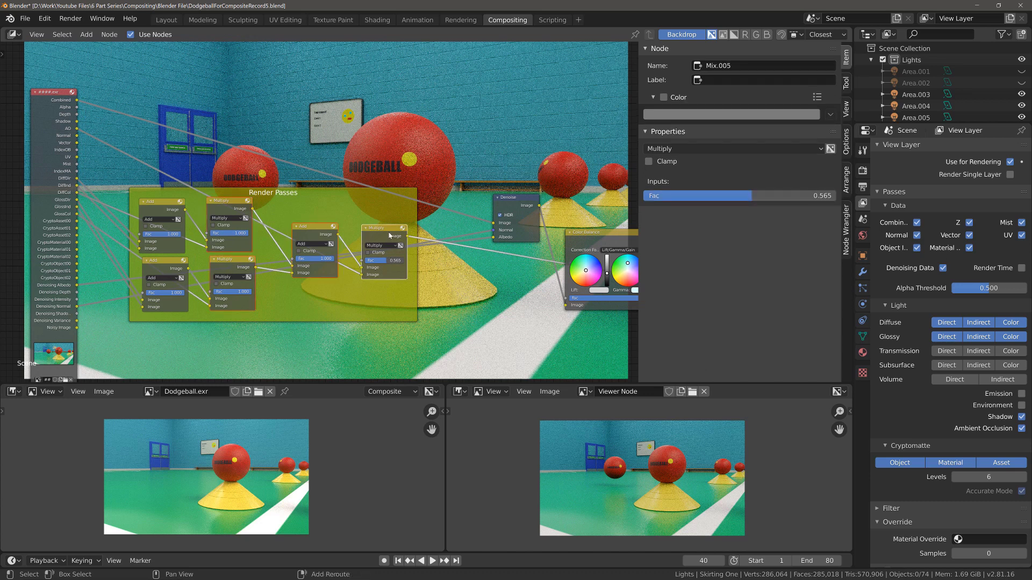
{"action": "left_click_drag", "start_coordinate": [383, 237], "coordinate": [449, 239]}
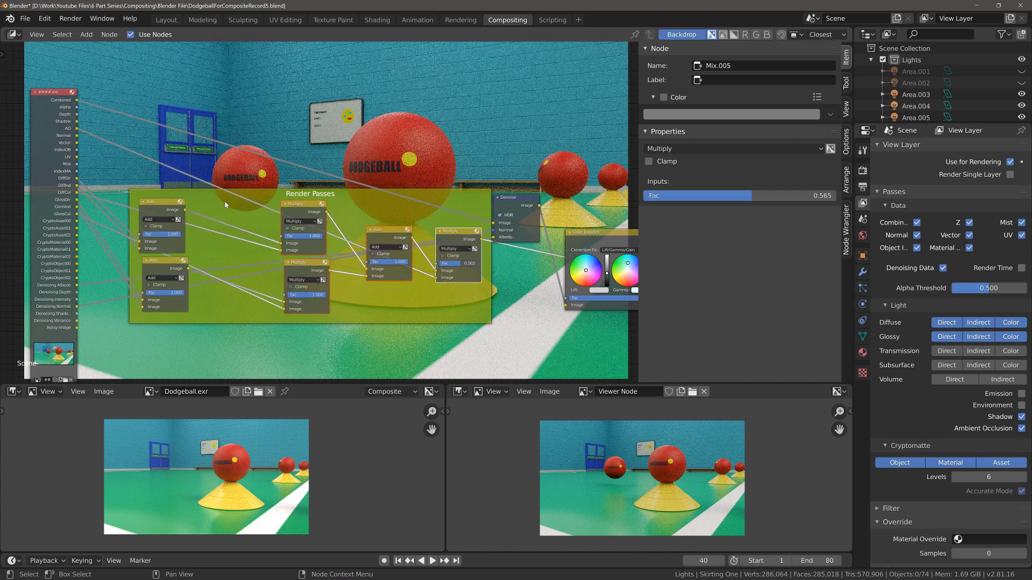
Step: Preview the output of the diffuse Multiply node in the viewer
{"action": "left_click", "coordinate": [163, 206]}
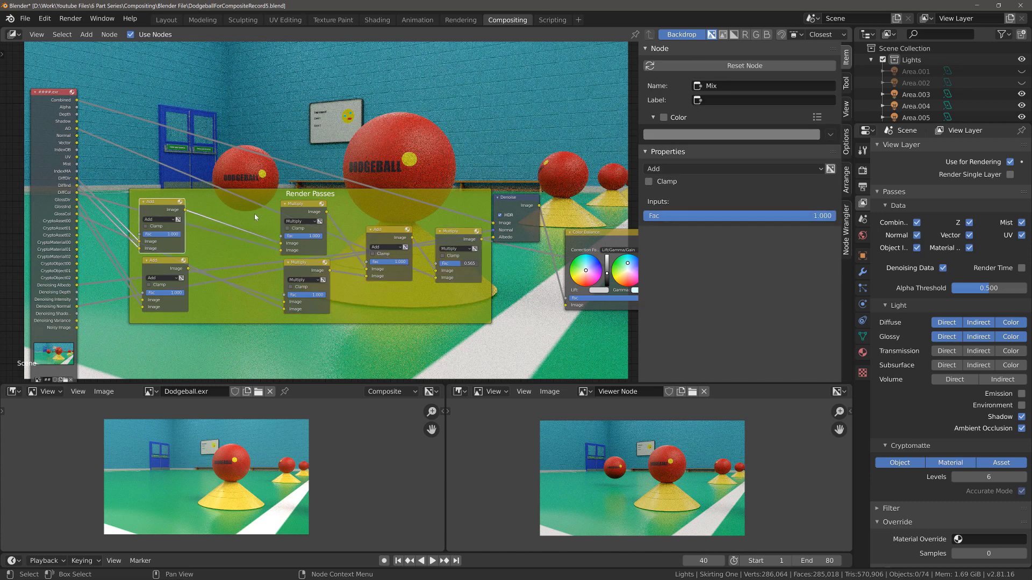
{"action": "left_click", "coordinate": [304, 208]}
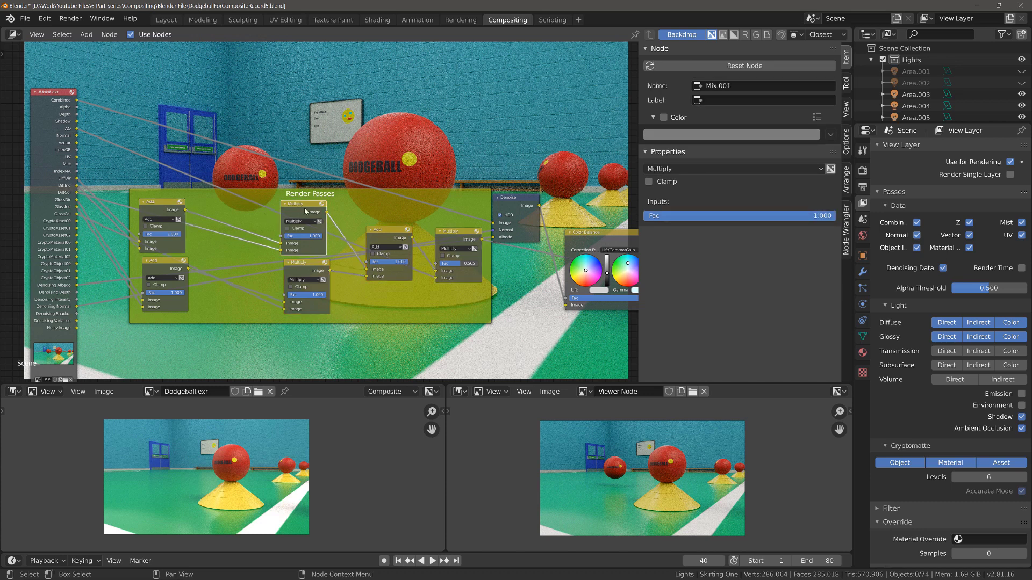
{"action": "left_click", "coordinate": [302, 213], "text": "ctrl+shift"}
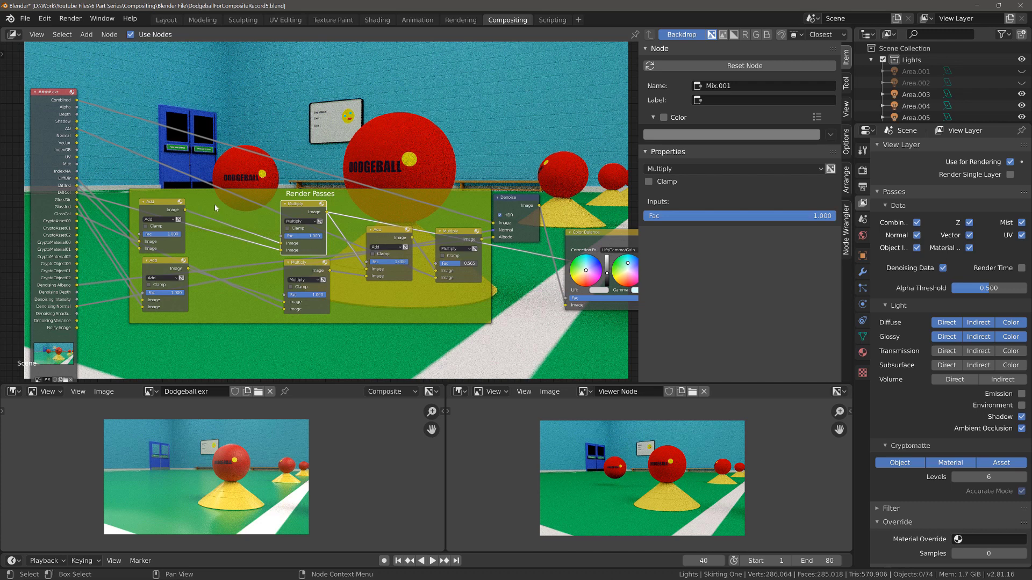
Step: Insert an RGB Curves node on the DiffCol link into the diffuse Multiply node and move a curve point to X 0.61381, Y 0.72384
{"action": "key", "text": "shift+a"}
{"action": "mouse_move", "coordinate": [222, 211]}
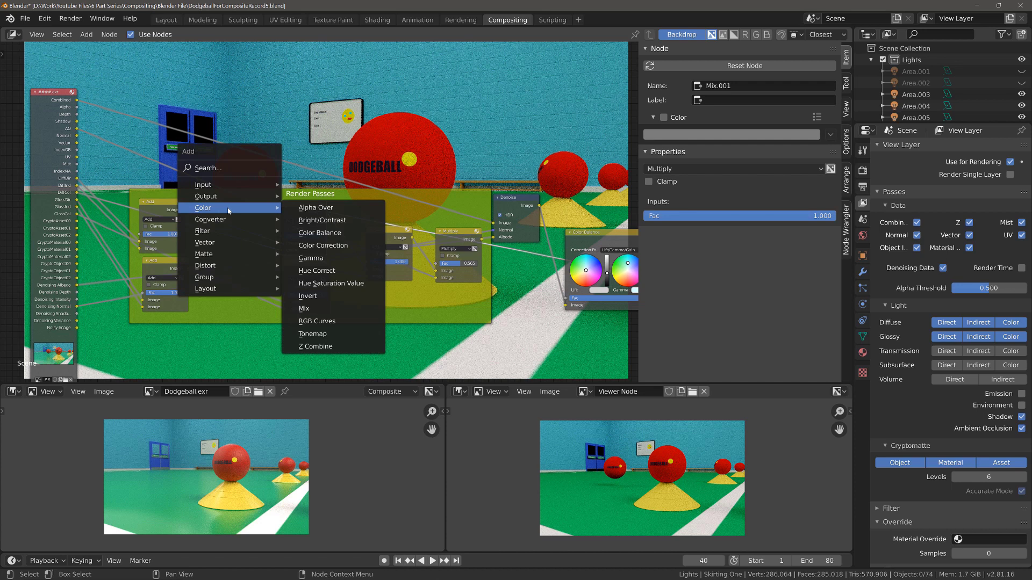
{"action": "left_click", "coordinate": [322, 321]}
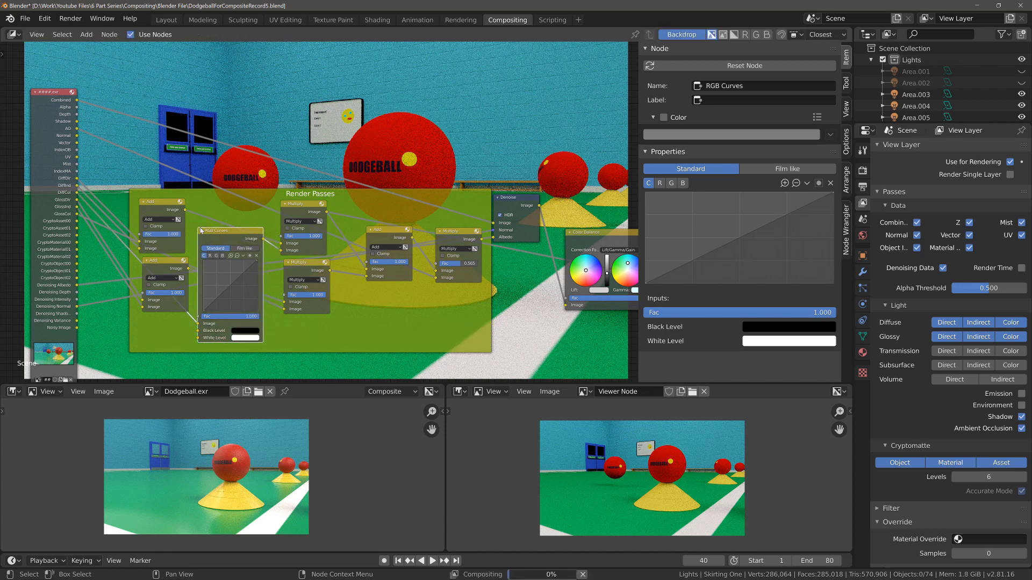
{"action": "left_click", "coordinate": [189, 227]}
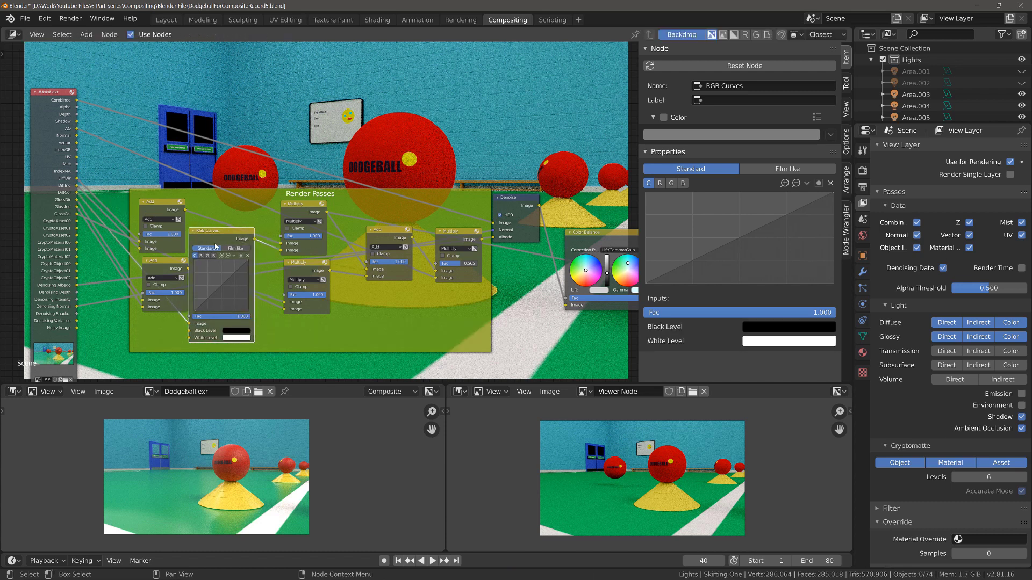
{"action": "left_click_drag", "start_coordinate": [221, 237], "coordinate": [233, 206]}
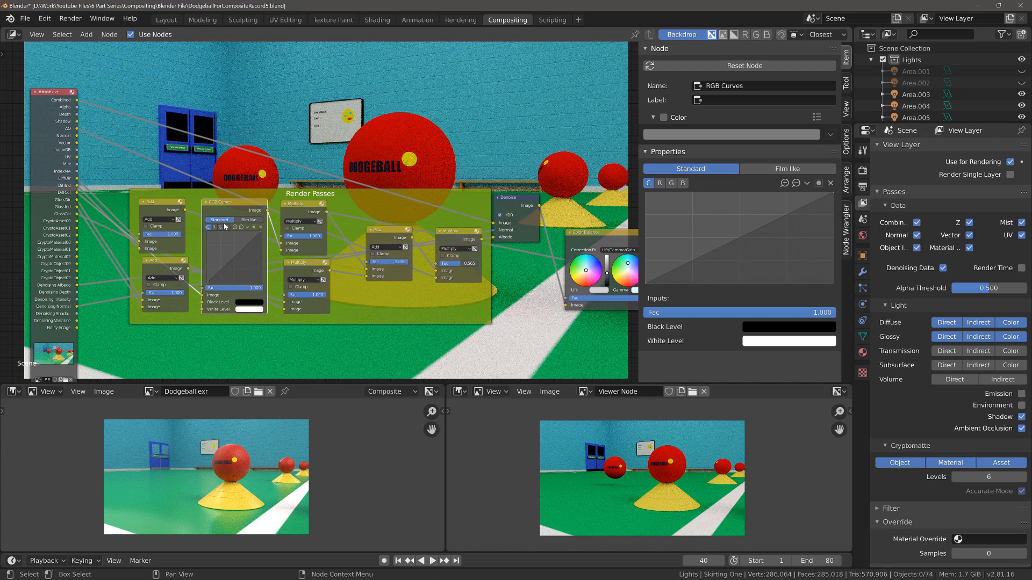
{"action": "left_click_drag", "start_coordinate": [233, 261], "coordinate": [240, 266]}
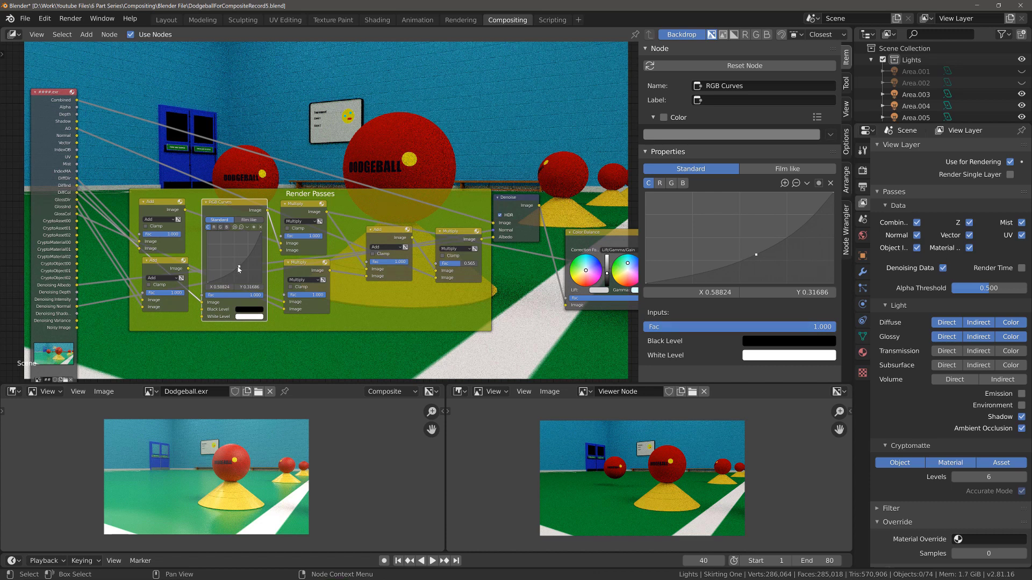
{"action": "left_click_drag", "start_coordinate": [239, 267], "coordinate": [240, 246]}
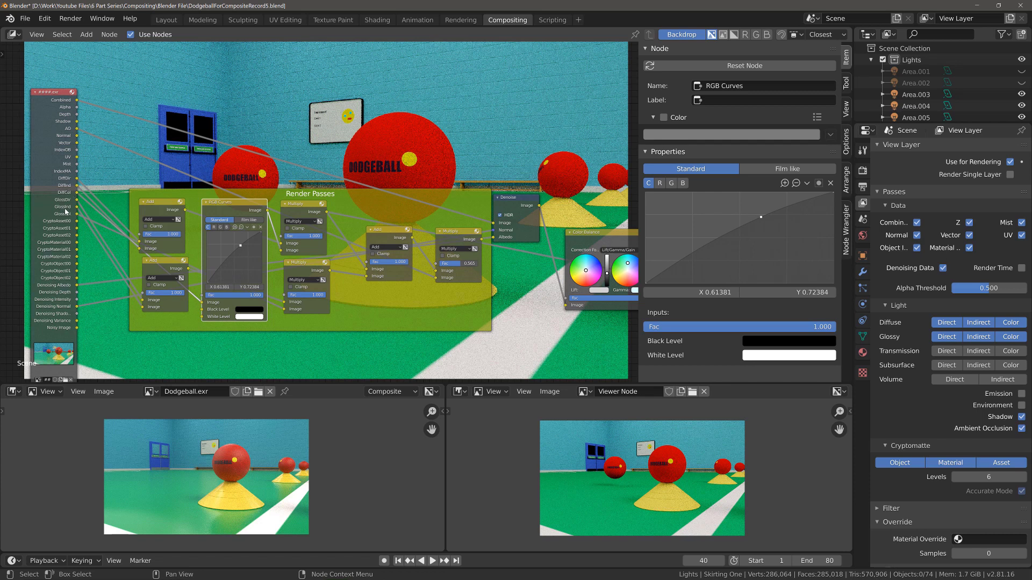
Step: Preview the frame's last Multiply node in the viewer and move the RGB Curves point to X 0.80051, Y 0.26453
{"action": "left_click", "coordinate": [451, 242]}
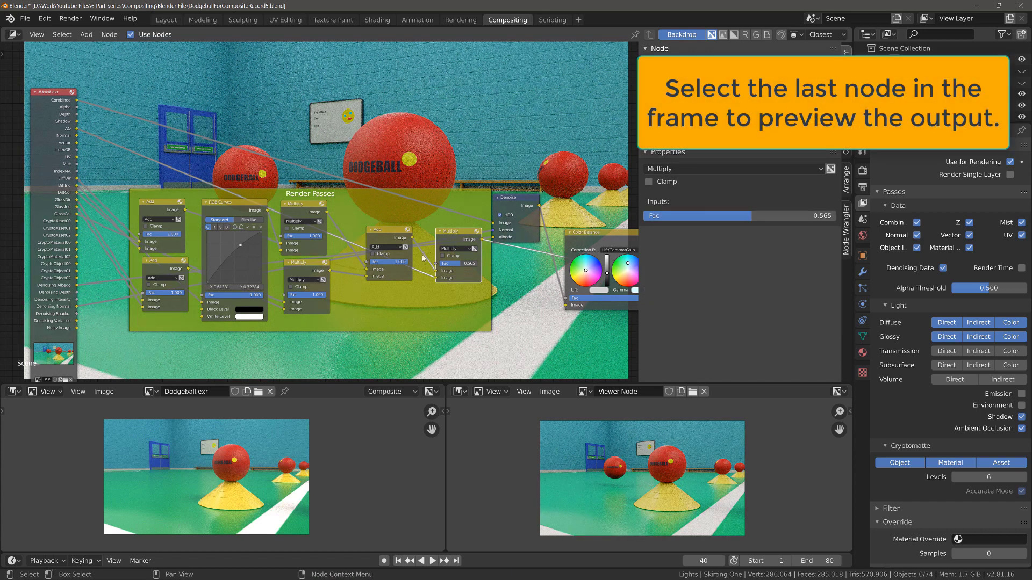
{"action": "mouse_move", "coordinate": [241, 247]}
{"action": "left_mouse_down"}
{"action": "mouse_move", "coordinate": [250, 263]}
{"action": "mouse_move", "coordinate": [242, 248]}
{"action": "left_mouse_up"}
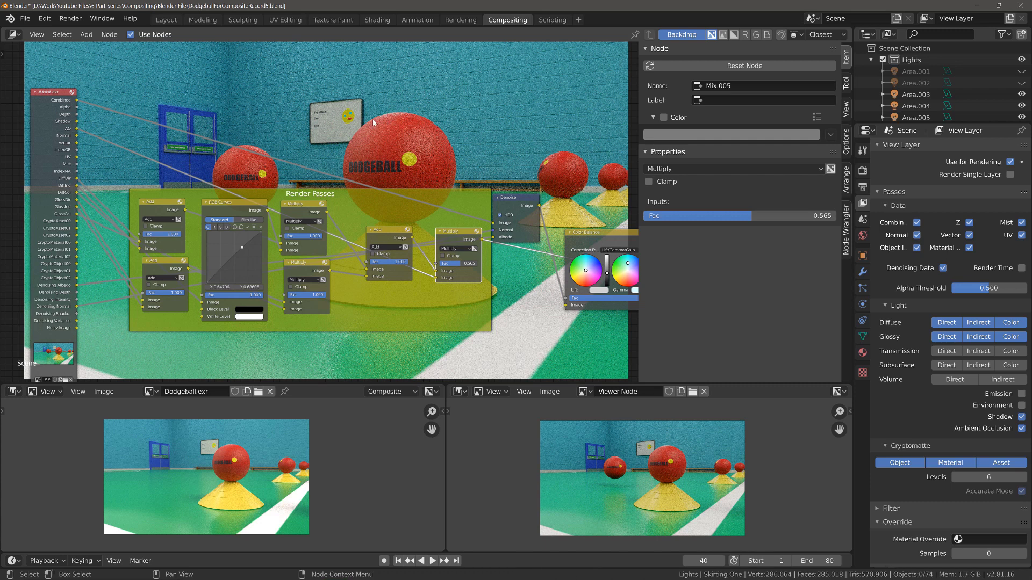
{"action": "left_click_drag", "start_coordinate": [242, 247], "coordinate": [250, 263]}
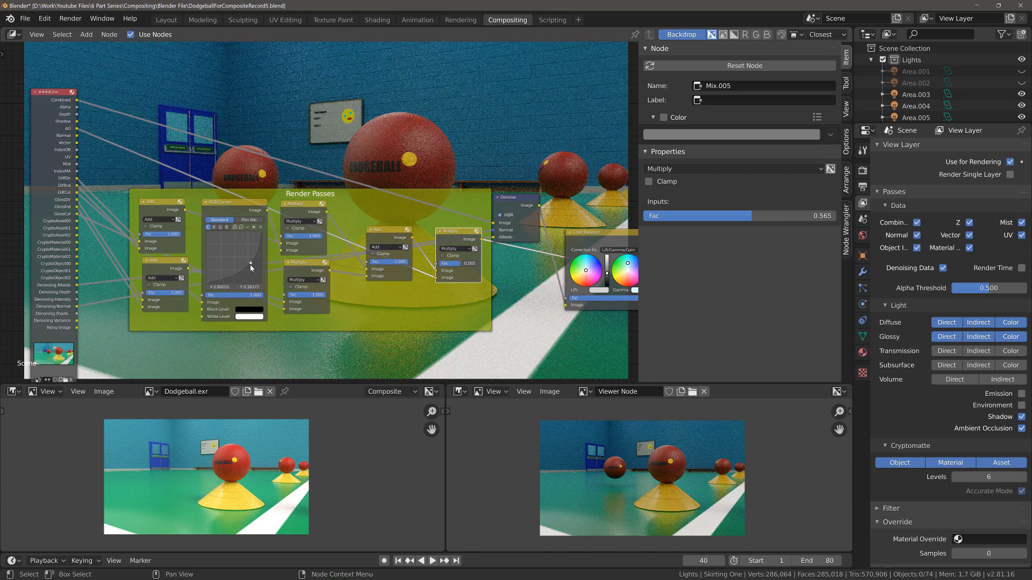
{"action": "left_click_drag", "start_coordinate": [251, 265], "coordinate": [252, 273]}
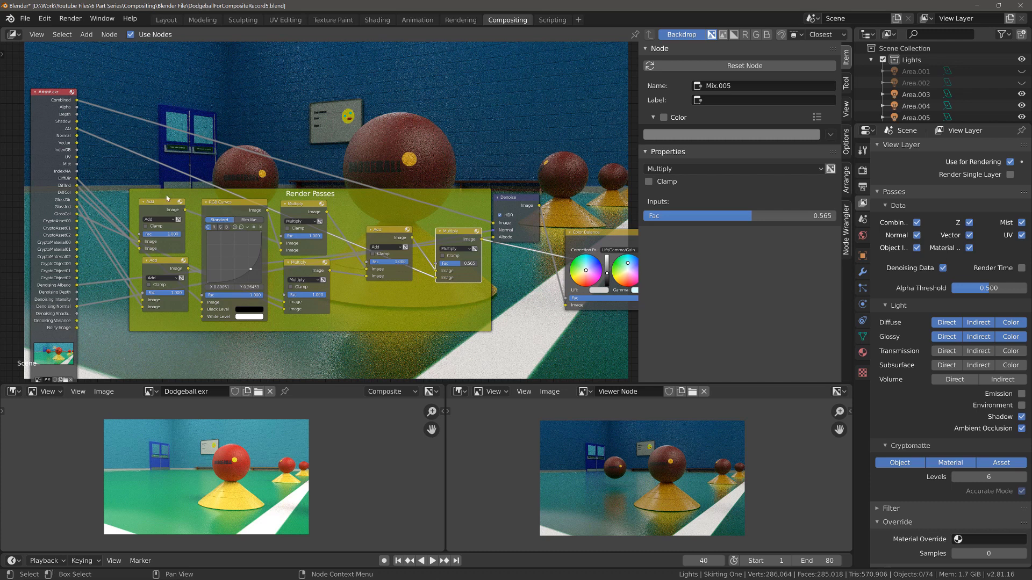
Step: Disconnect the RGB Curves node and link DiffCol directly to the second Image input of the diffuse Multiply node
{"action": "mouse_move", "coordinate": [235, 205]}
{"action": "left_mouse_down"}
{"action": "mouse_move", "coordinate": [234, 171]}
{"action": "mouse_move", "coordinate": [236, 200]}
{"action": "left_mouse_up"}
{"action": "left_click_drag", "start_coordinate": [203, 296], "coordinate": [200, 297]}
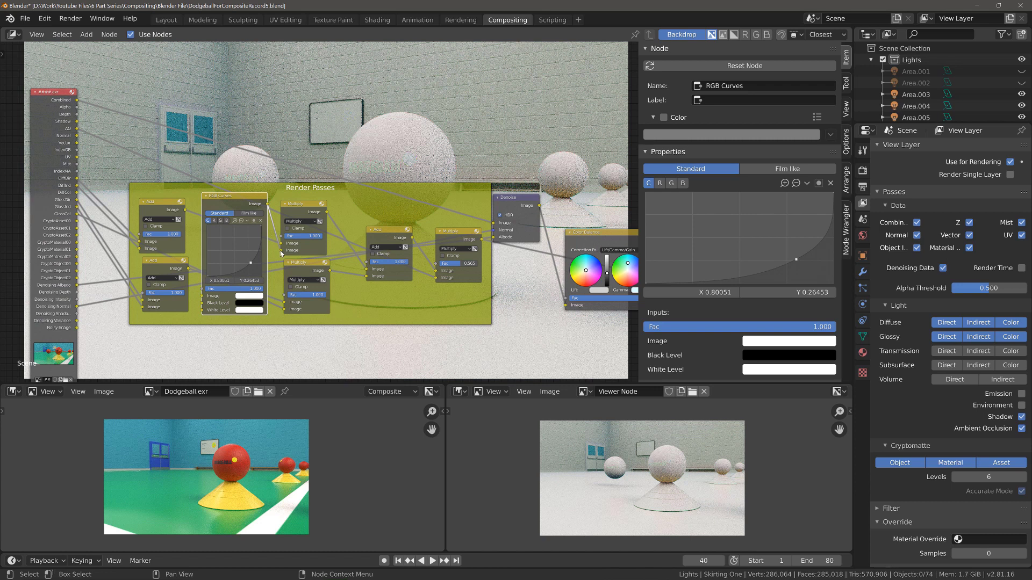
{"action": "left_click_drag", "start_coordinate": [281, 251], "coordinate": [276, 249]}
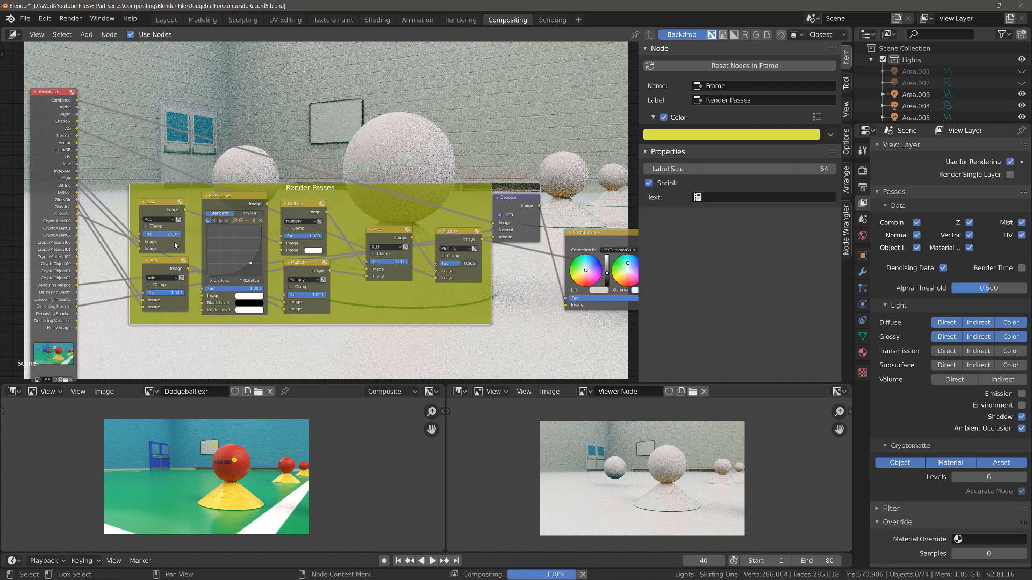
{"action": "left_click_drag", "start_coordinate": [77, 192], "coordinate": [279, 251]}
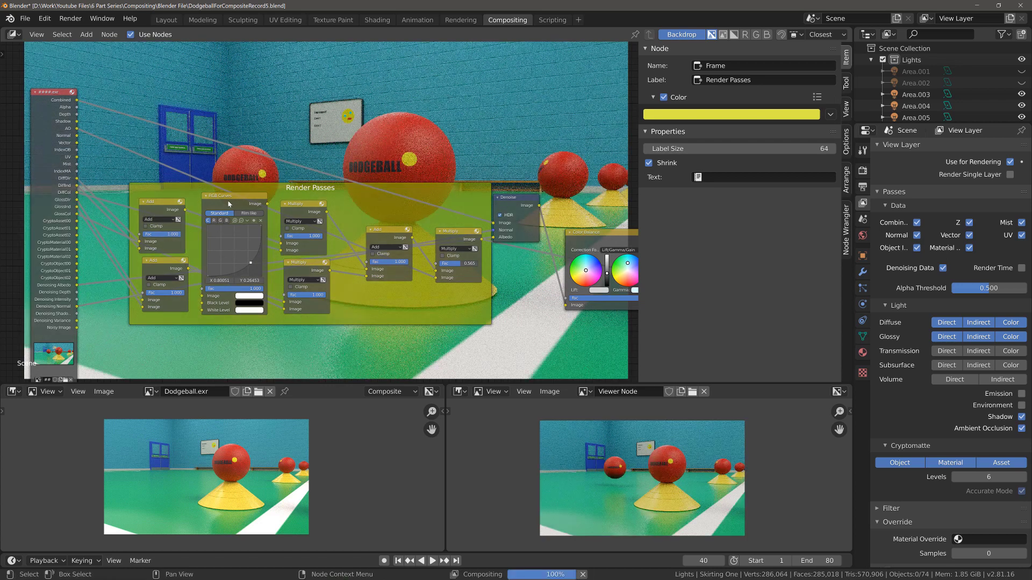
Step: Connect the RGB Curves output to the Fac input of the diffuse Multiply node and preview the last Multiply node
{"action": "left_click", "coordinate": [225, 203]}
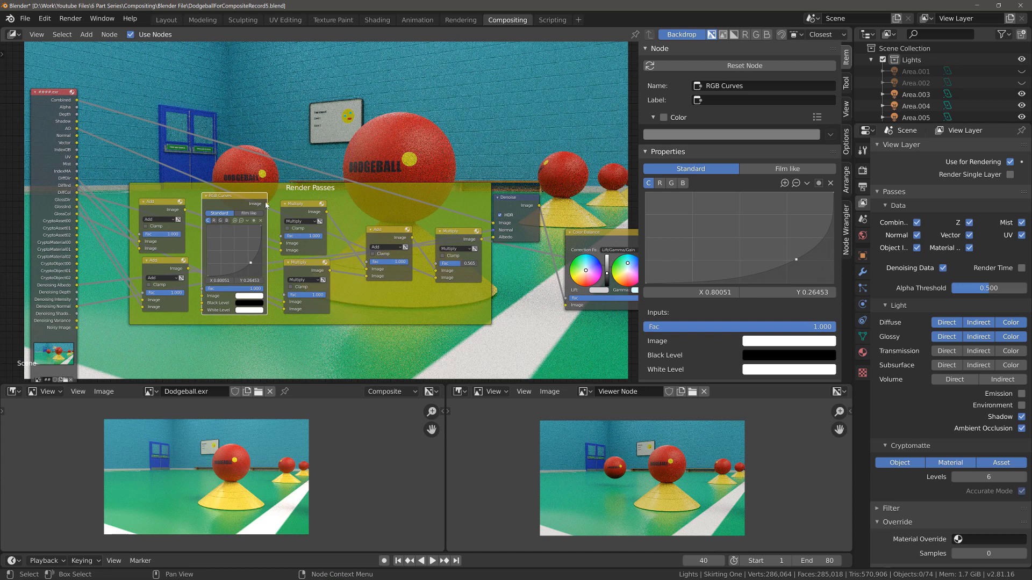
{"action": "left_click_drag", "start_coordinate": [267, 205], "coordinate": [287, 237]}
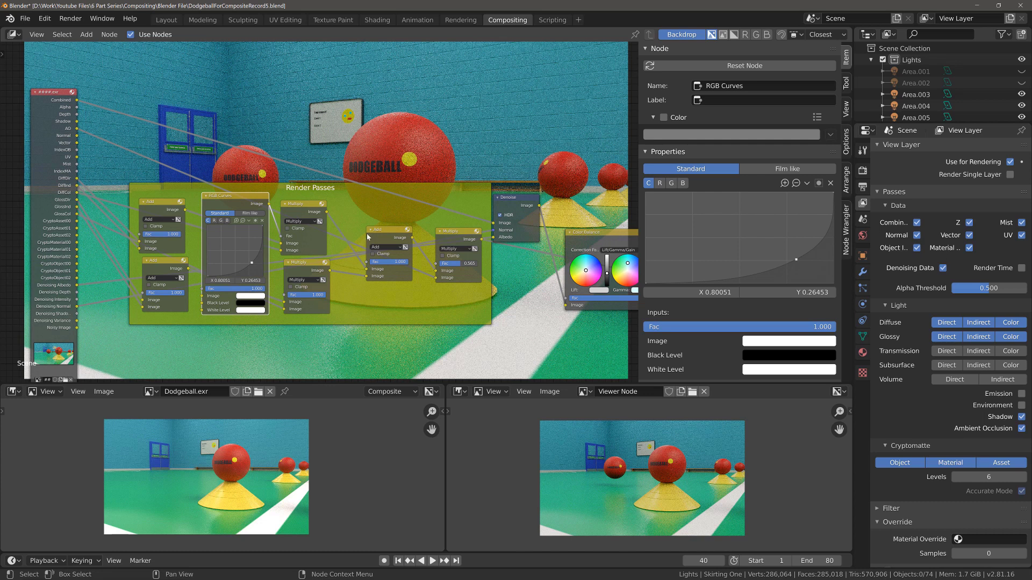
{"action": "left_click", "coordinate": [450, 233]}
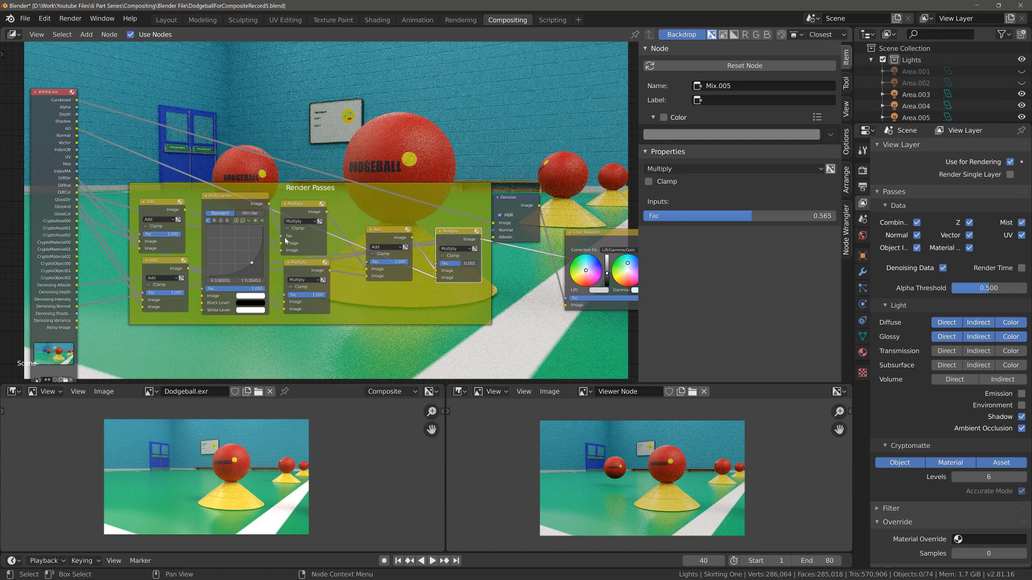
{"action": "mouse_move", "coordinate": [284, 237]}
{"action": "left_mouse_down"}
{"action": "mouse_move", "coordinate": [280, 218]}
{"action": "mouse_move", "coordinate": [282, 237]}
{"action": "left_mouse_up"}
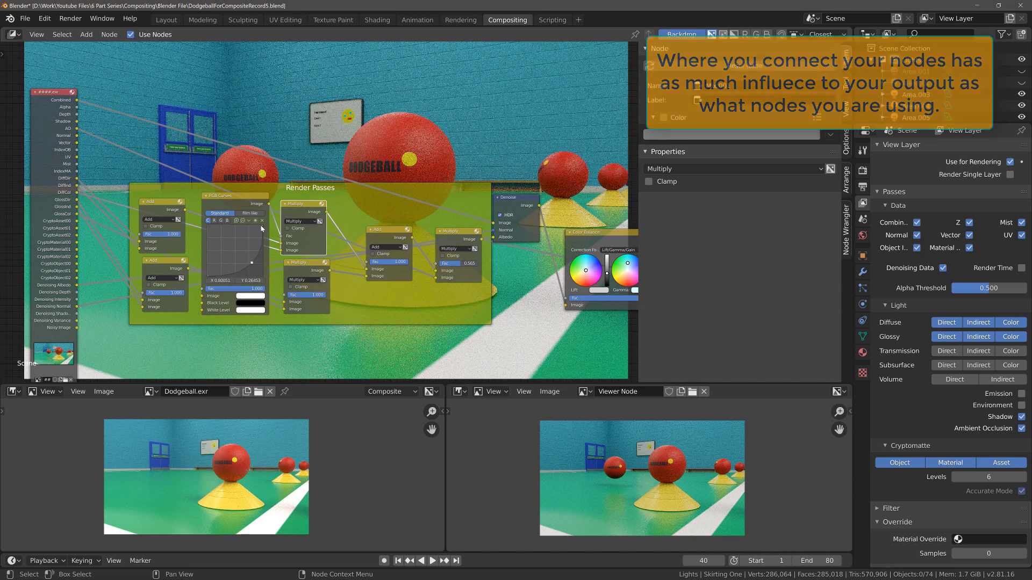
Step: Route DiffCol through the RGB Curves node into the diffuse Multiply's second Image input and remove the link on its Fac input
{"action": "left_click", "coordinate": [232, 205]}
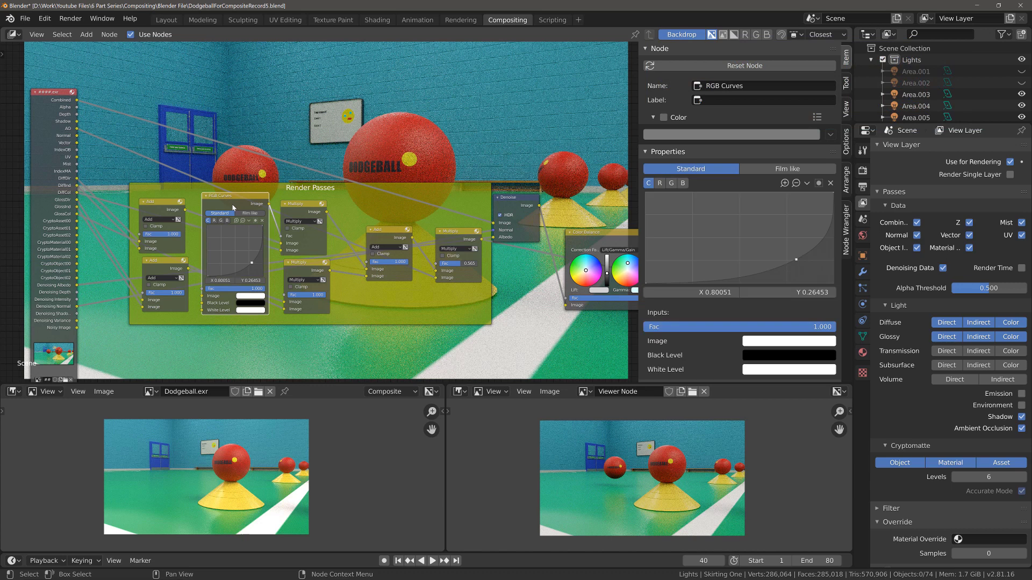
{"action": "left_click_drag", "start_coordinate": [233, 205], "coordinate": [230, 207]}
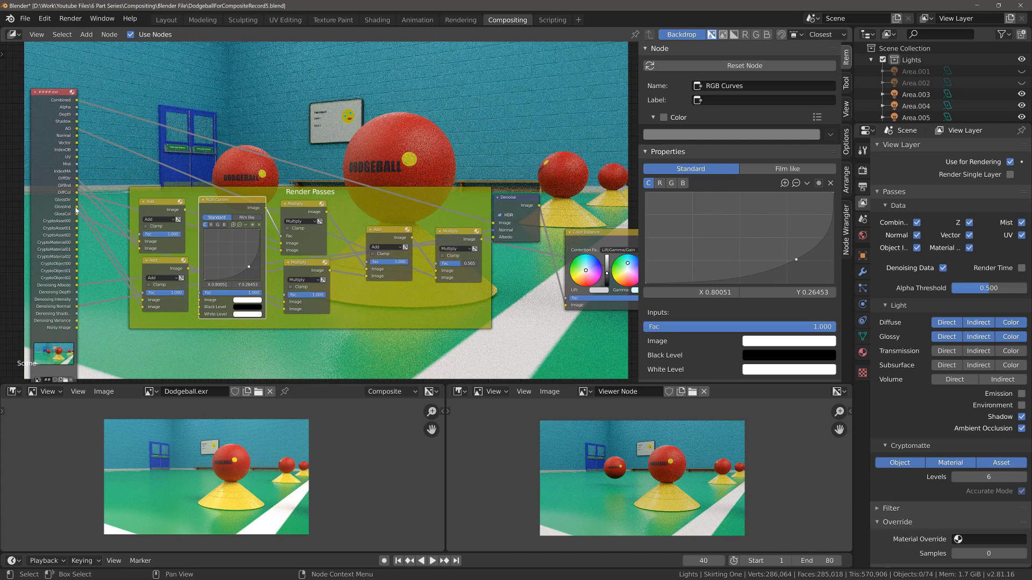
{"action": "left_click_drag", "start_coordinate": [77, 193], "coordinate": [204, 303]}
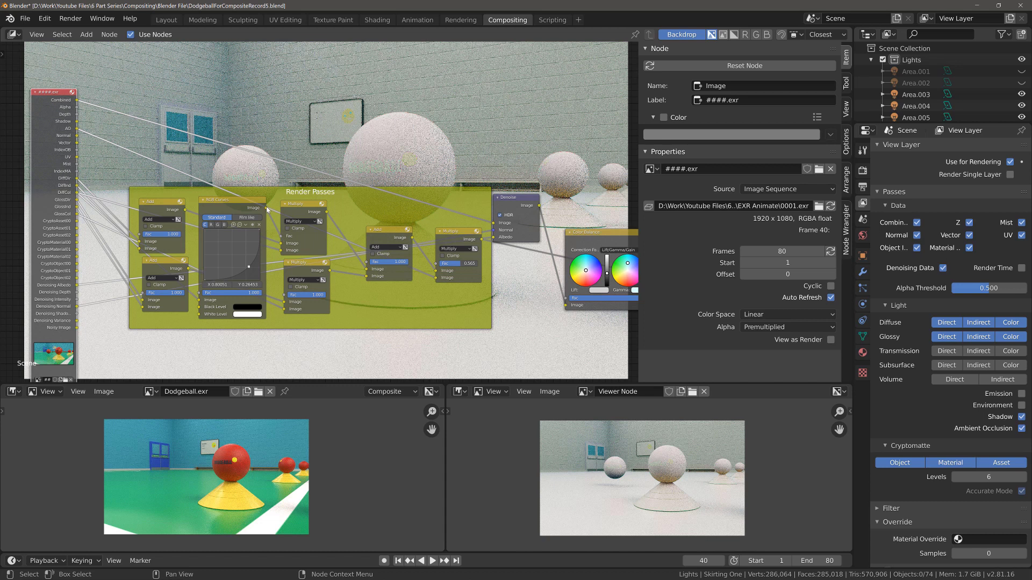
{"action": "left_click_drag", "start_coordinate": [266, 209], "coordinate": [282, 251]}
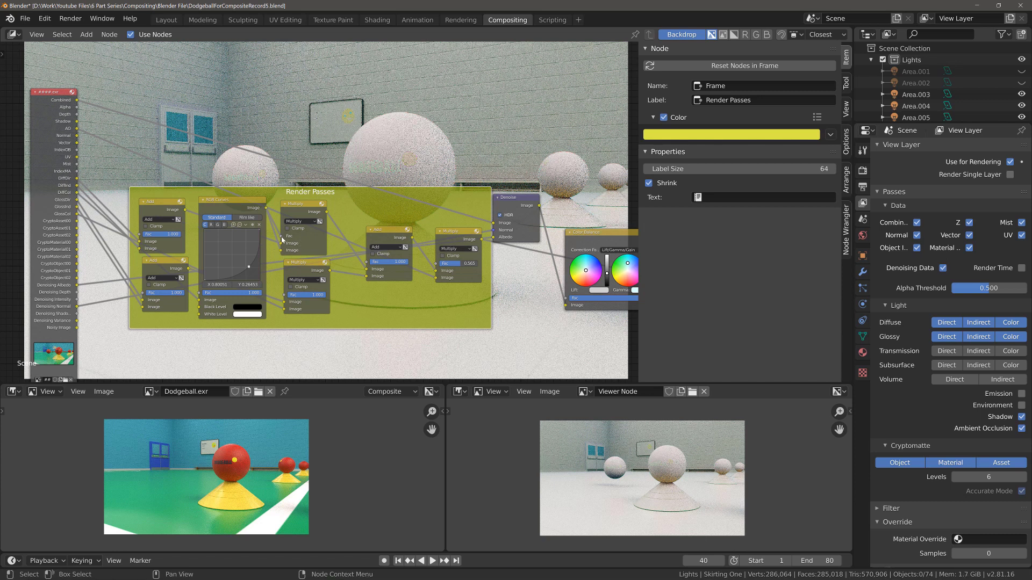
{"action": "left_click_drag", "start_coordinate": [281, 237], "coordinate": [283, 221]}
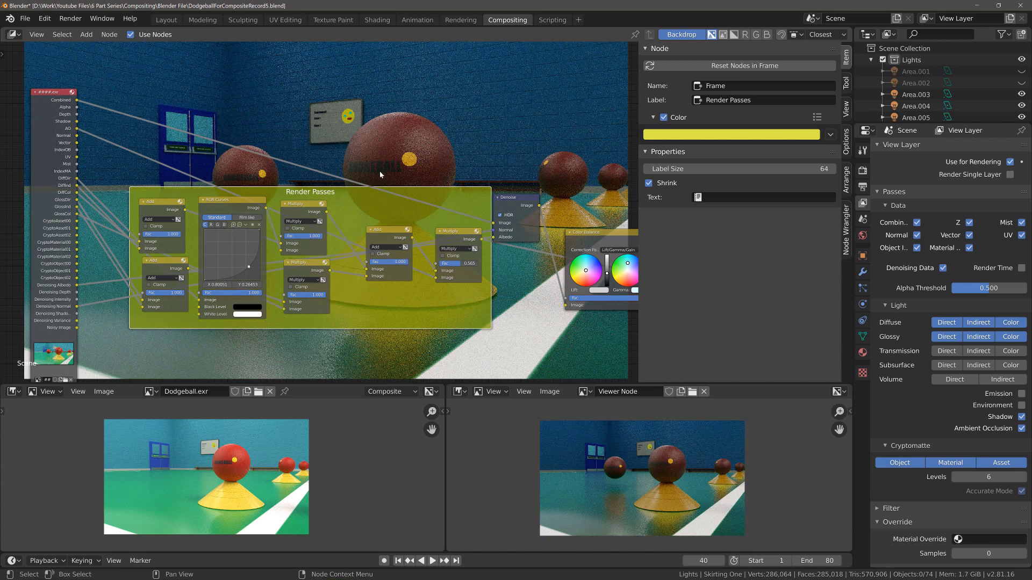
Step: Reshape the RGB curve into a raised arc with three control points, placing the middle one at X 0.45387, Y 0.63953
{"action": "left_click_drag", "start_coordinate": [250, 266], "coordinate": [217, 250]}
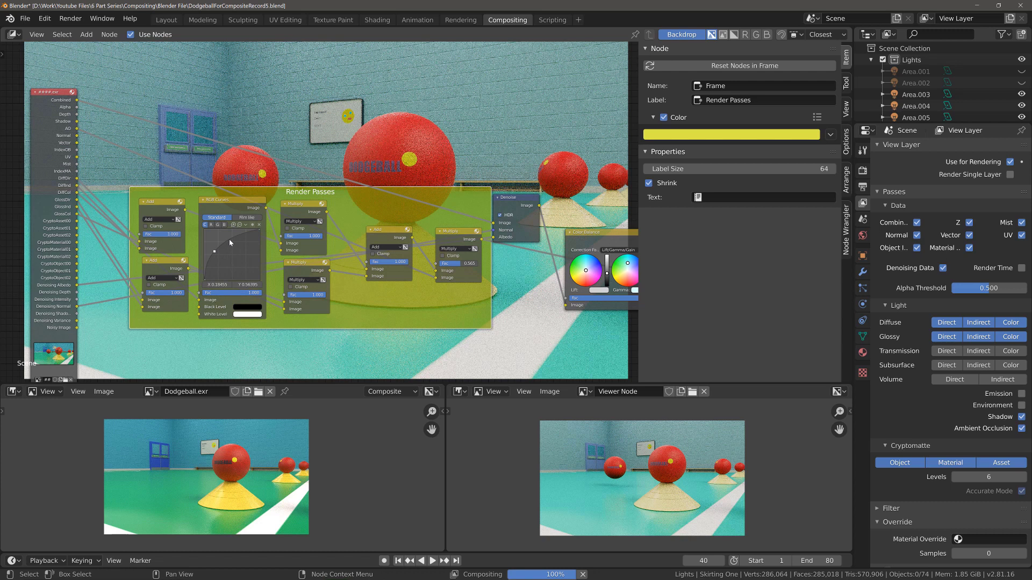
{"action": "left_click", "coordinate": [234, 249]}
{"action": "left_click_drag", "start_coordinate": [246, 240], "coordinate": [229, 247]}
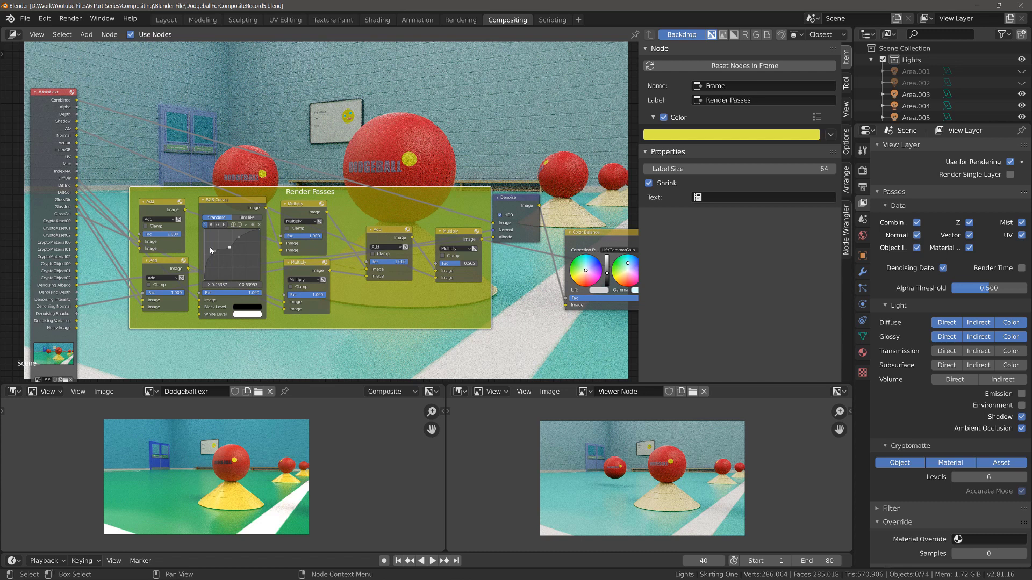
{"action": "left_click", "coordinate": [170, 226]}
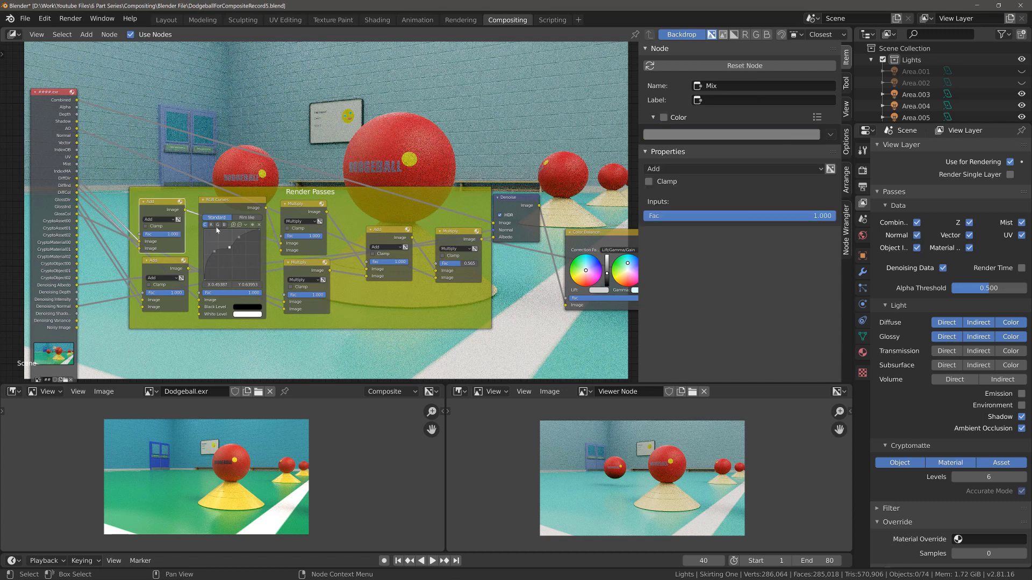
{"action": "left_click", "coordinate": [294, 215]}
{"action": "left_click", "coordinate": [292, 276]}
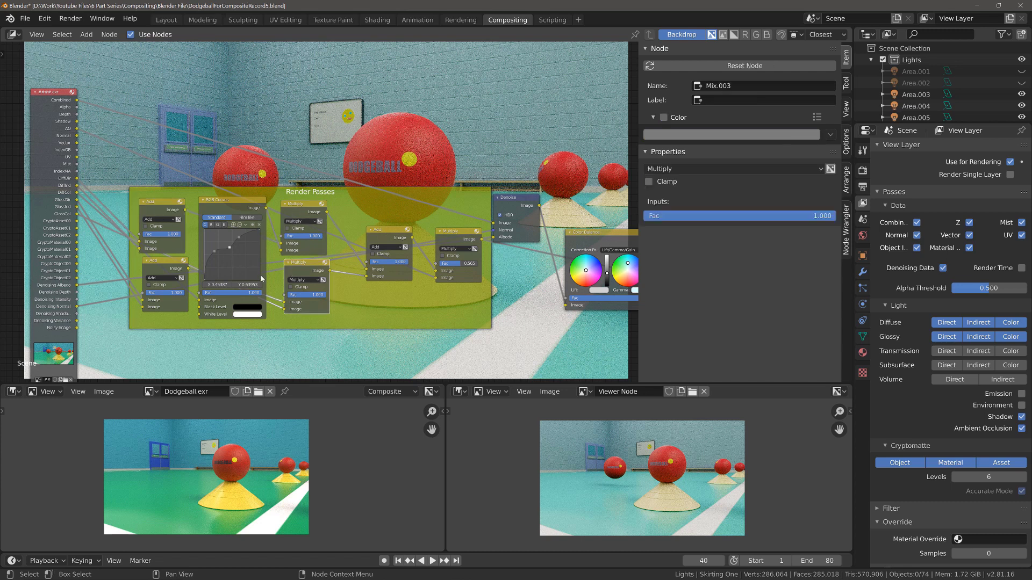
{"action": "left_click", "coordinate": [149, 274]}
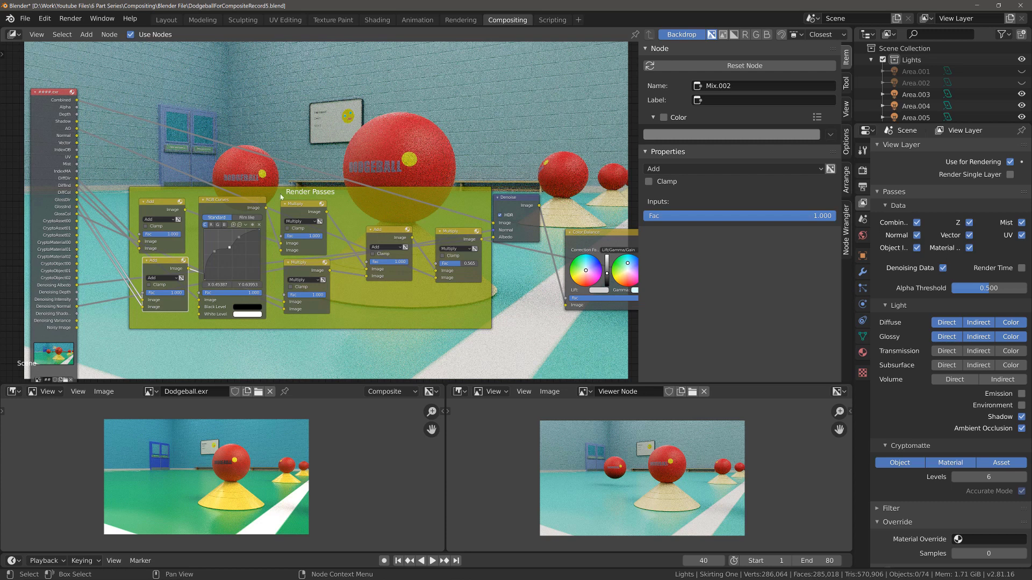
Step: Cut the pass links into both Add nodes of the Render Passes frame and preview the EXR image node's Combined output
{"action": "left_click_drag", "start_coordinate": [281, 194], "coordinate": [287, 162]}
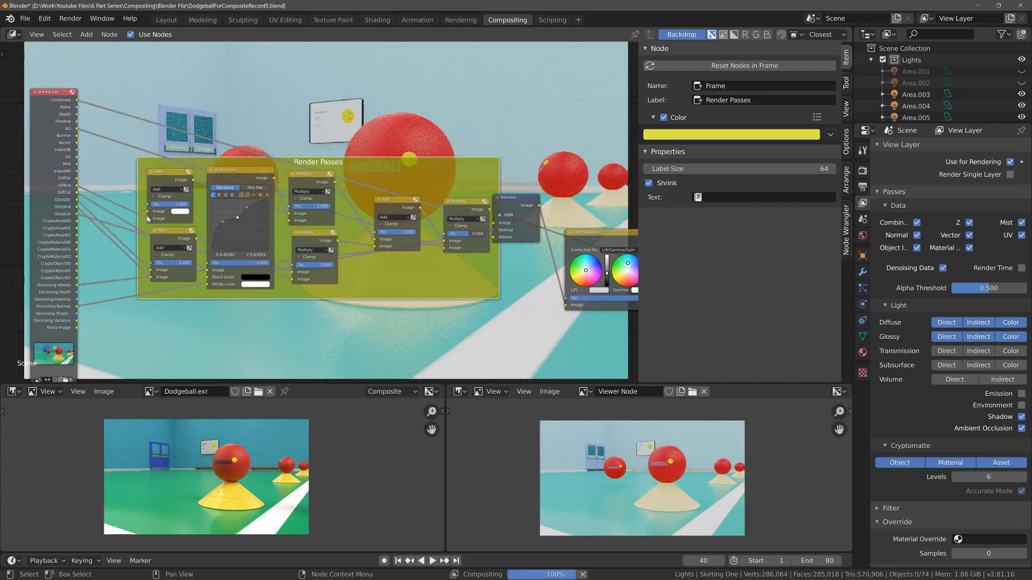
{"action": "left_click_drag", "start_coordinate": [139, 213], "coordinate": [161, 286]}
{"action": "left_click", "coordinate": [161, 286]}
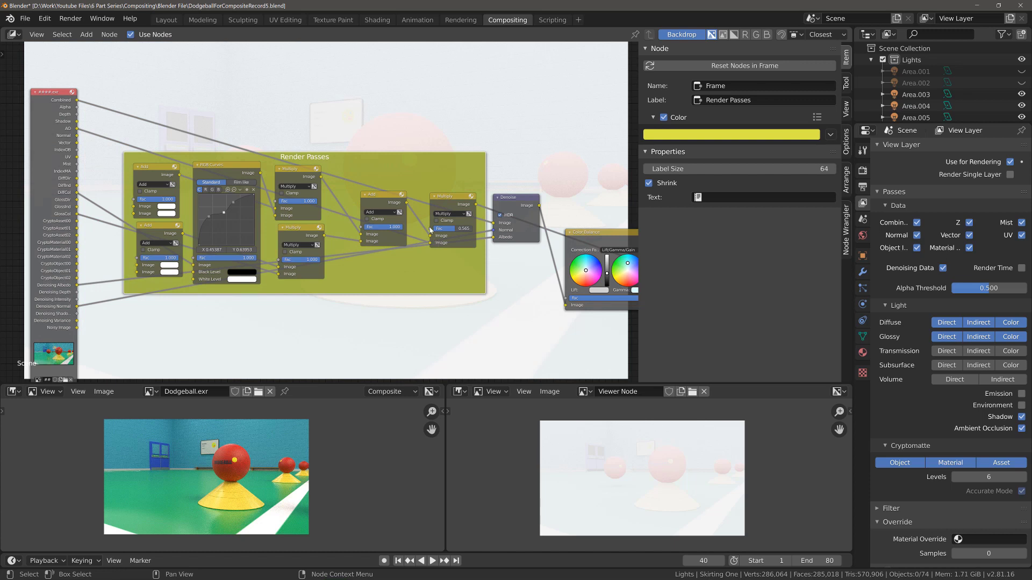
{"action": "left_click", "coordinate": [55, 101]}
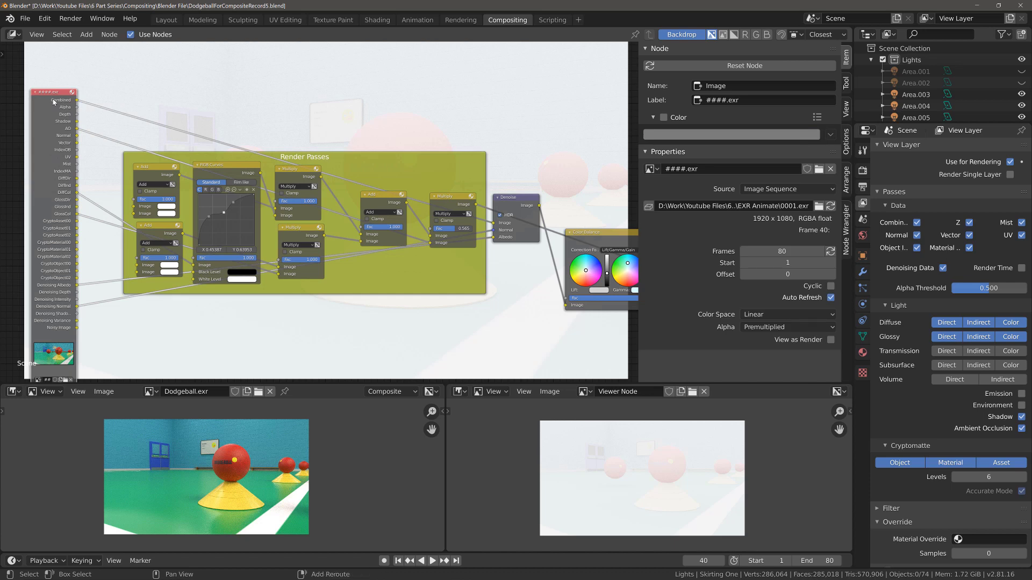
{"action": "left_click", "coordinate": [54, 101], "text": "ctrl+shift"}
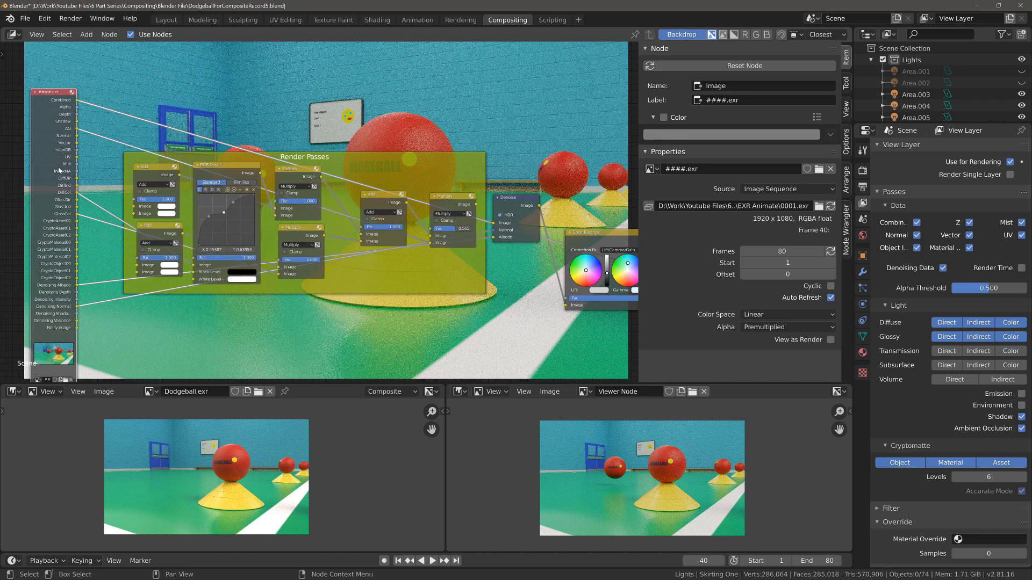
Step: Cut the link into the RGB Curves Image input and move the Render Passes frame up, clear of the Denoise and Color Balance nodes
{"action": "left_click_drag", "start_coordinate": [326, 154], "coordinate": [454, 82]}
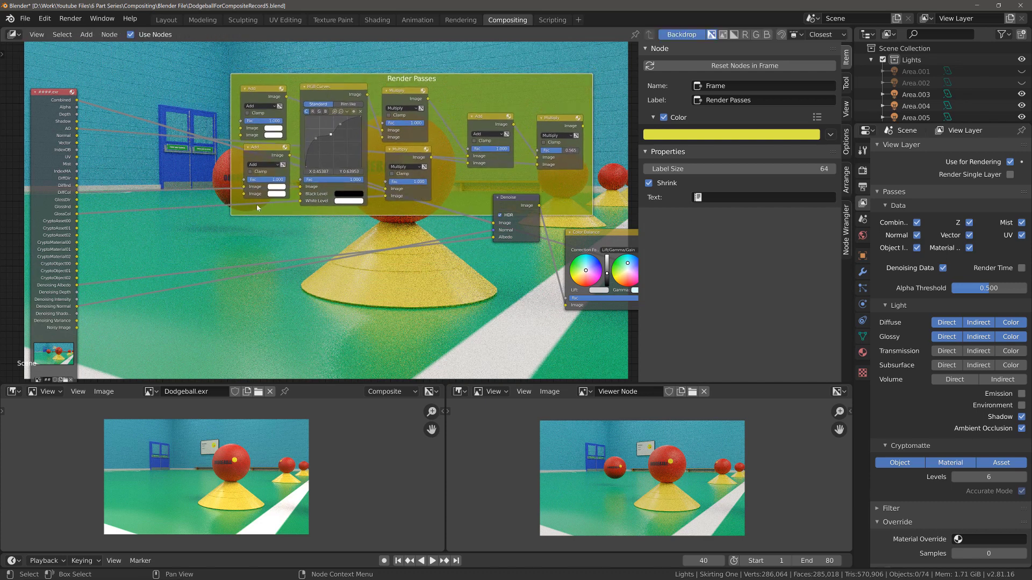
{"action": "left_click_drag", "start_coordinate": [300, 187], "coordinate": [302, 192]}
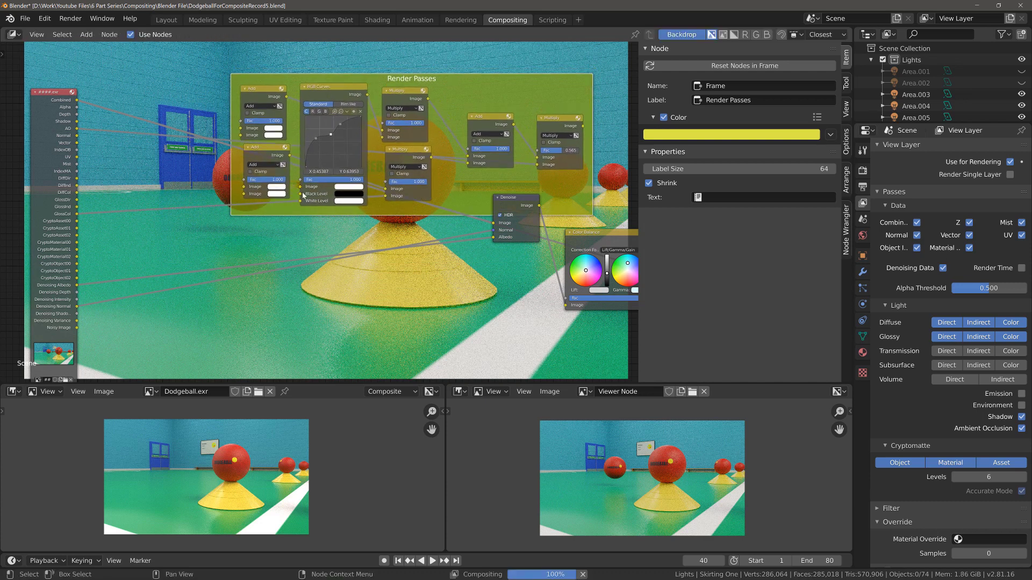
{"action": "key", "text": "g"}
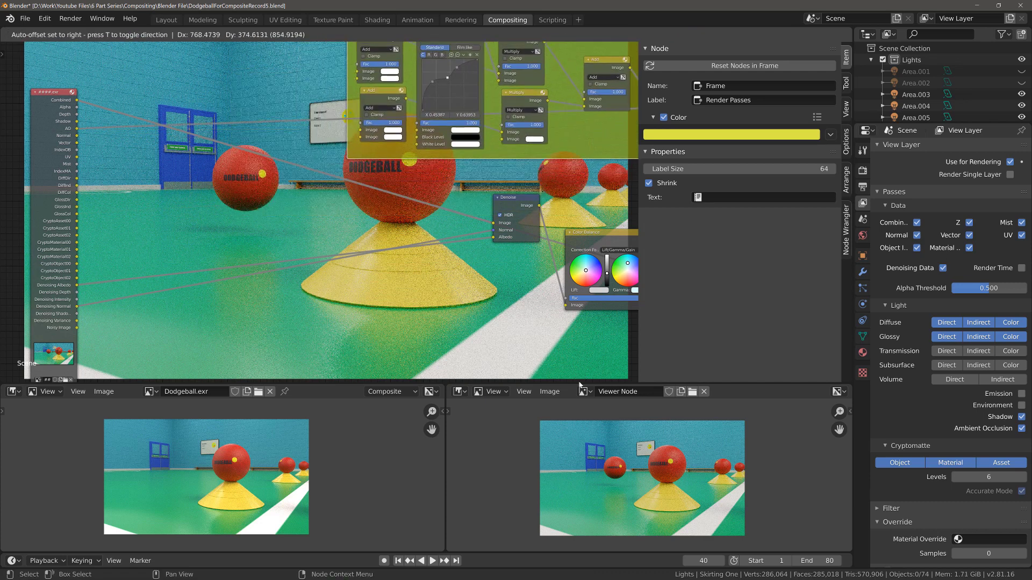
{"action": "left_click", "coordinate": [582, 377]}
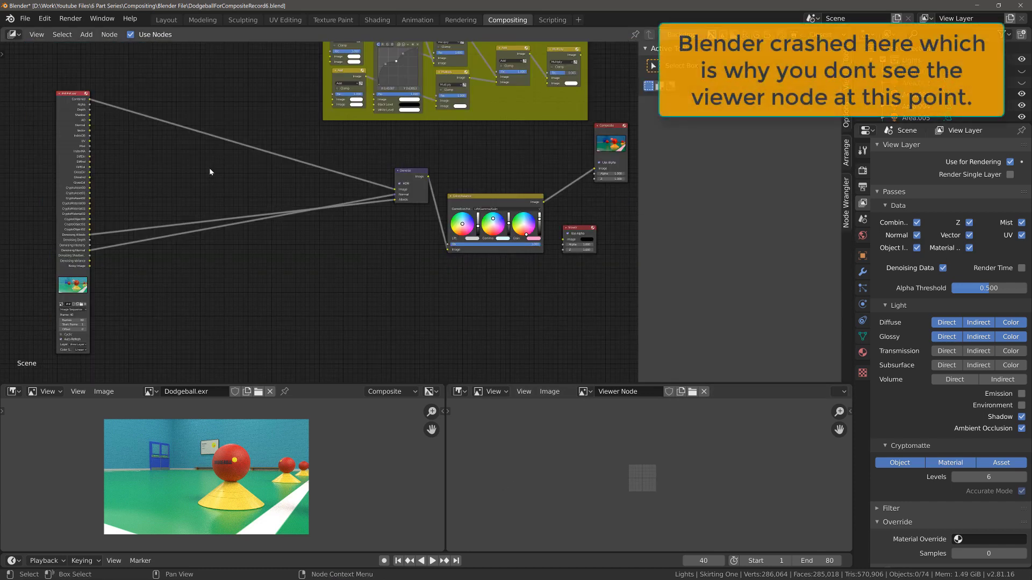
Step: Add a Cryptomatte matte node between the EXR image node and the Denoise node
{"action": "key", "text": "shift+a"}
{"action": "mouse_move", "coordinate": [210, 170]}
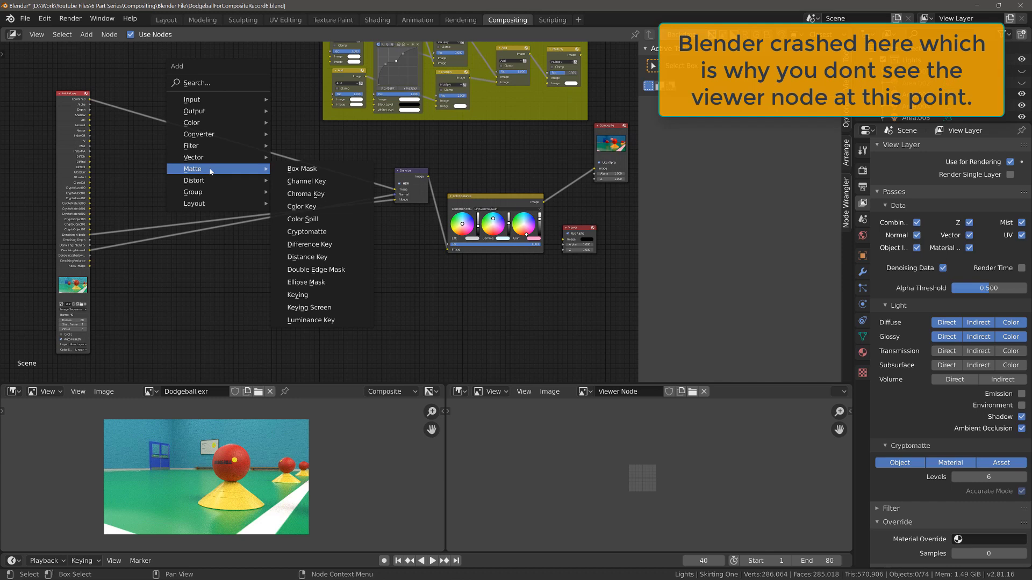
{"action": "left_click", "coordinate": [329, 231]}
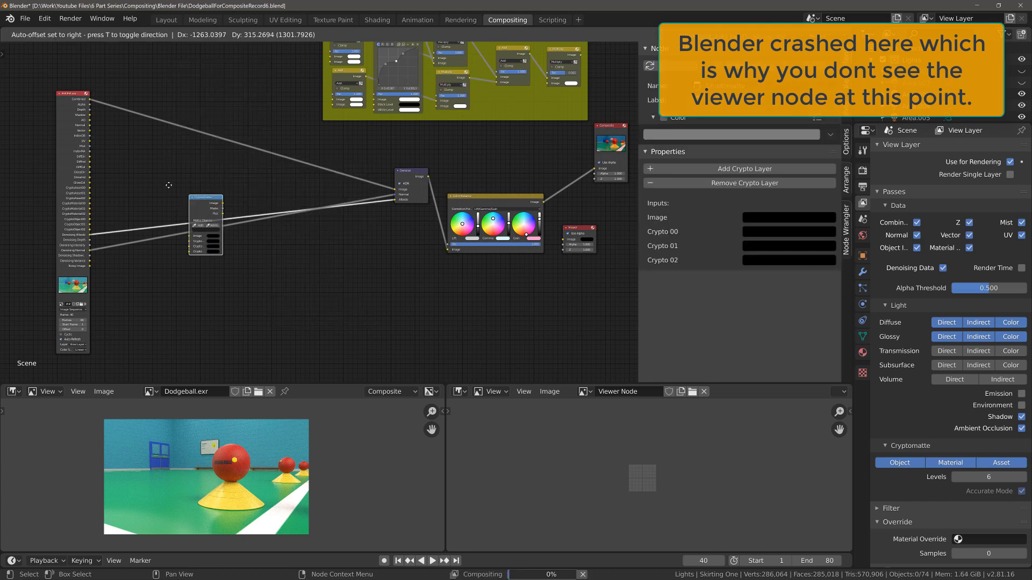
{"action": "left_click", "coordinate": [153, 155]}
{"action": "scroll", "coordinate": [166, 203], "scroll_direction": "up", "scroll_amount": 4}
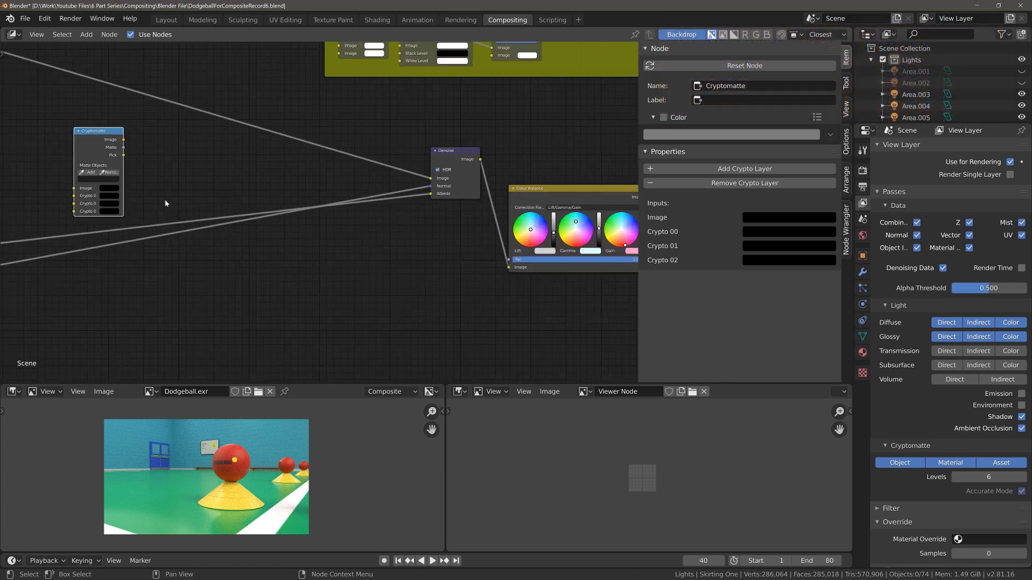
{"action": "middle_click_drag", "start_coordinate": [202, 201], "coordinate": [525, 235]}
{"action": "scroll", "coordinate": [461, 250], "scroll_direction": "up", "scroll_amount": 1}
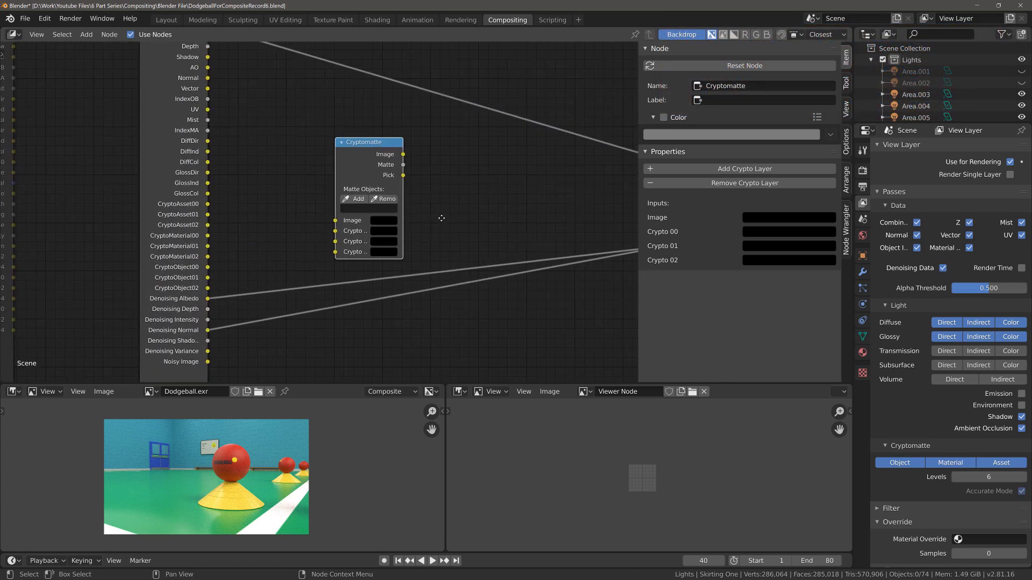
{"action": "left_click_drag", "start_coordinate": [416, 218], "coordinate": [447, 216]}
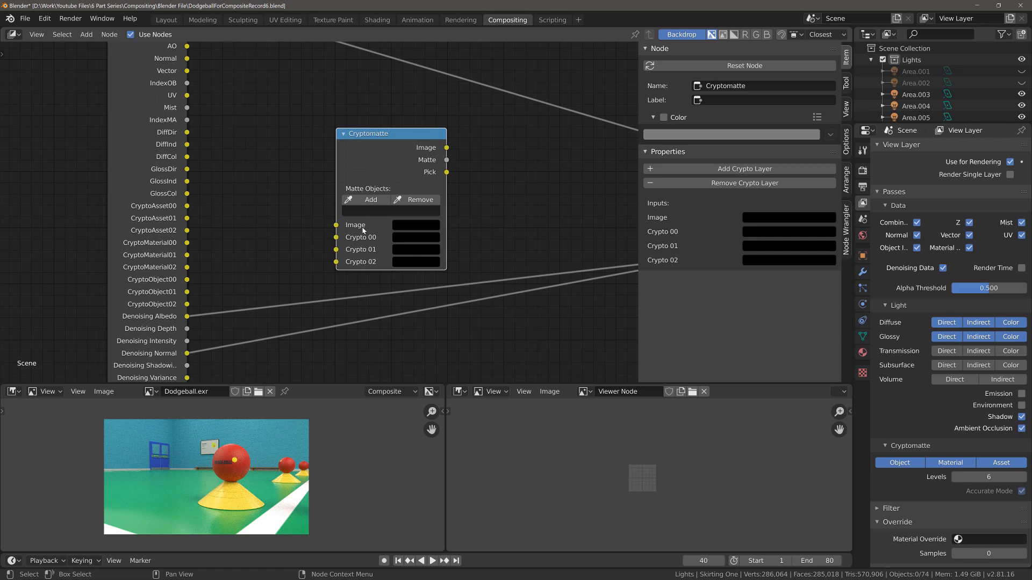
{"action": "scroll", "coordinate": [357, 182], "scroll_direction": "down", "scroll_amount": 2}
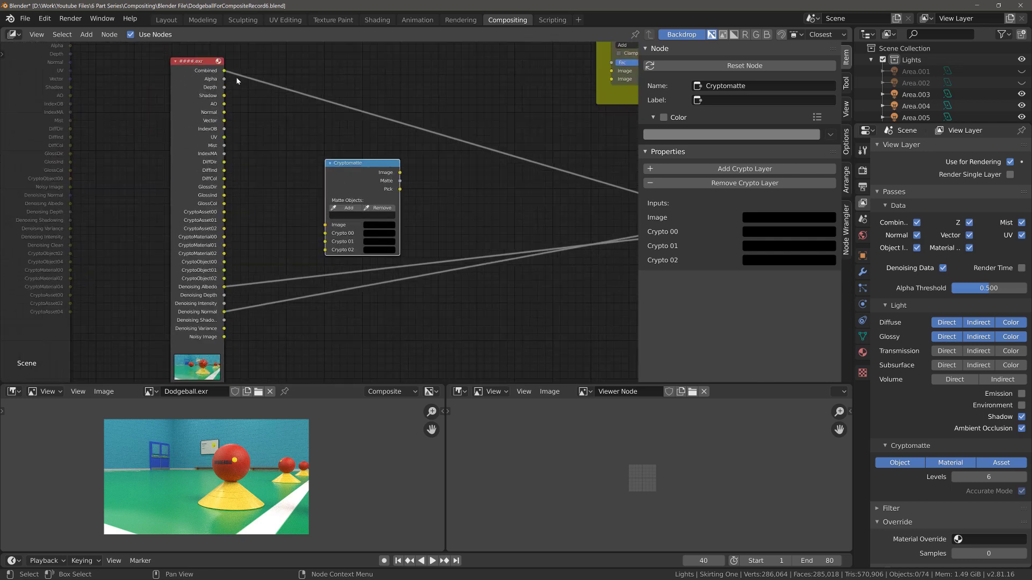
Step: Move the Cryptomatte node beside the Render Passes frame and link the frame's last Multiply node into its Image input
{"action": "left_click_drag", "start_coordinate": [224, 71], "coordinate": [334, 175]}
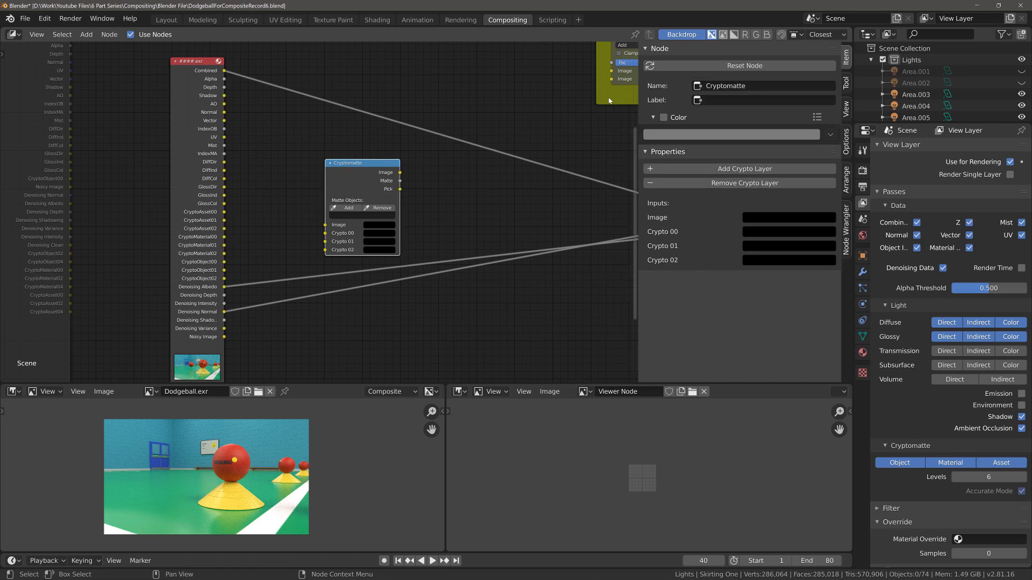
{"action": "scroll", "coordinate": [428, 171], "scroll_direction": "down", "scroll_amount": 2}
{"action": "middle_click_drag", "start_coordinate": [429, 171], "coordinate": [217, 223]}
{"action": "left_click_drag", "start_coordinate": [93, 239], "coordinate": [614, 103]}
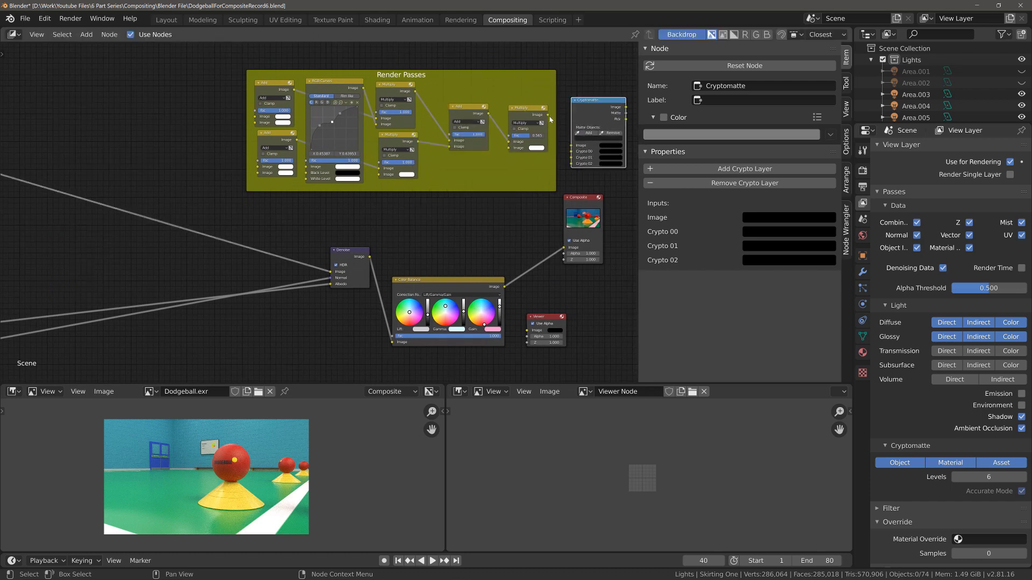
{"action": "left_click_drag", "start_coordinate": [548, 114], "coordinate": [572, 149]}
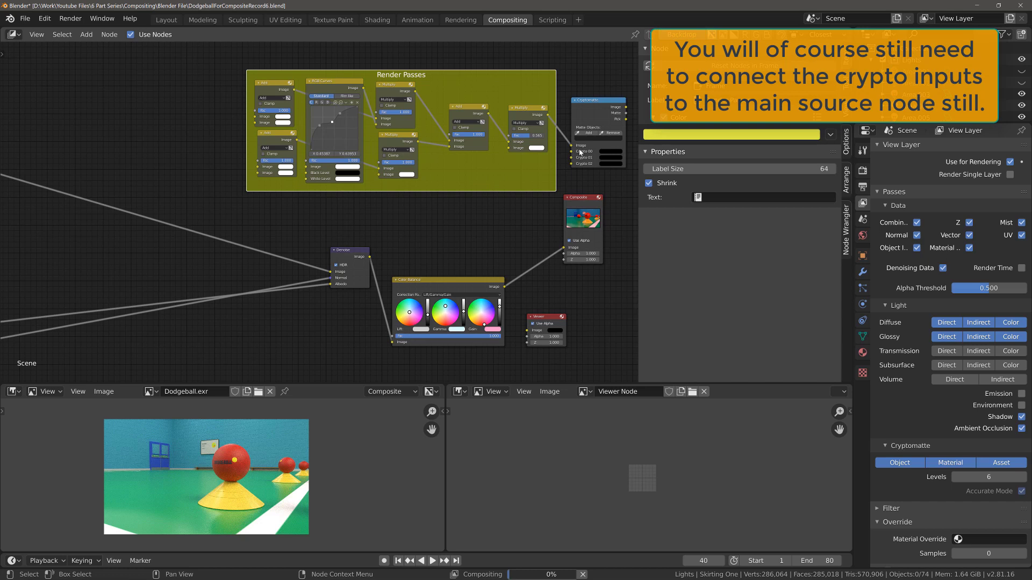
Step: Disconnect the Cryptomatte node from the Render Passes frame and move it back beside the EXR image node
{"action": "left_click_drag", "start_coordinate": [571, 146], "coordinate": [561, 143]}
{"action": "left_click_drag", "start_coordinate": [593, 102], "coordinate": [36, 214]}
{"action": "middle_click_drag", "start_coordinate": [120, 208], "coordinate": [436, 175]}
{"action": "scroll", "coordinate": [402, 193], "scroll_direction": "up", "scroll_amount": 6}
{"action": "left_click_drag", "start_coordinate": [371, 171], "coordinate": [401, 193]}
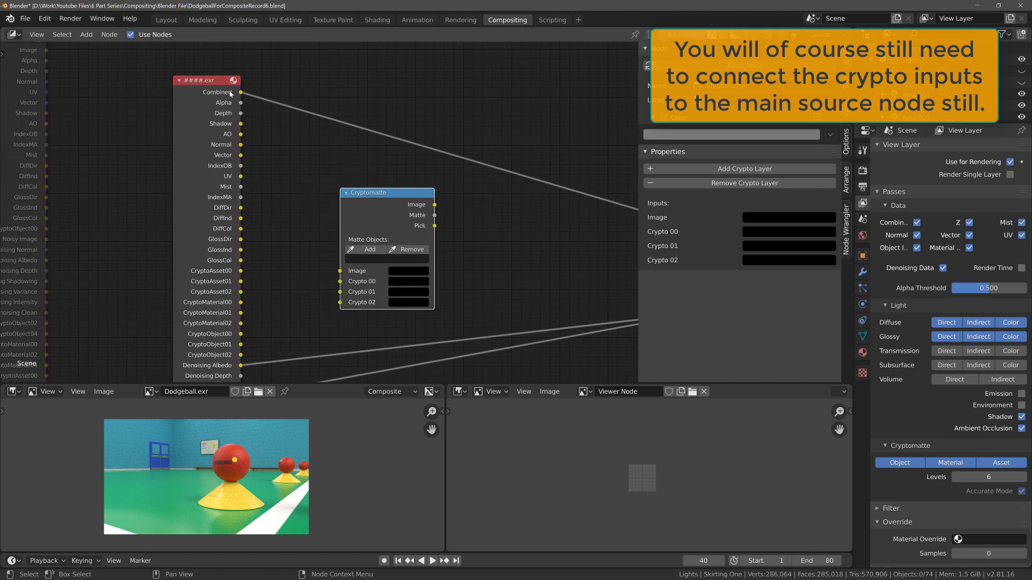
Step: Link the EXR image node's Combined output to the Cryptomatte node's Image input
{"action": "left_click_drag", "start_coordinate": [241, 91], "coordinate": [320, 280]}
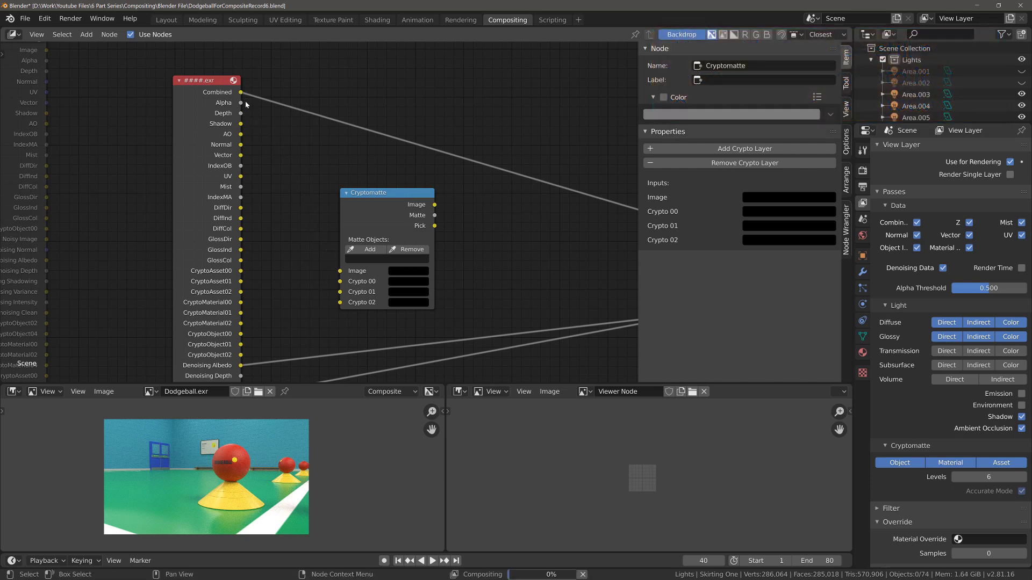
{"action": "left_click_drag", "start_coordinate": [240, 92], "coordinate": [340, 271]}
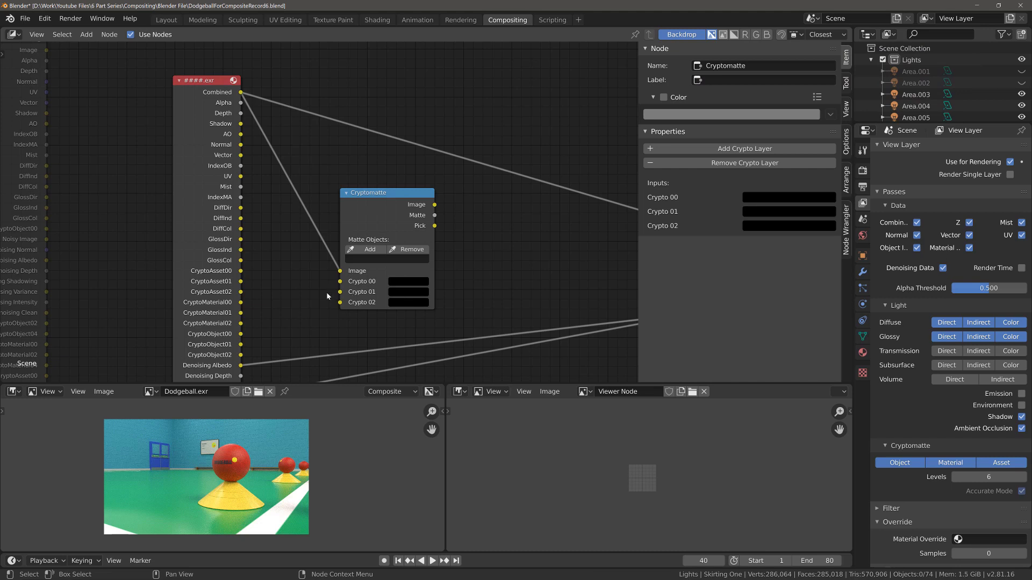
{"action": "left_click", "coordinate": [239, 340]}
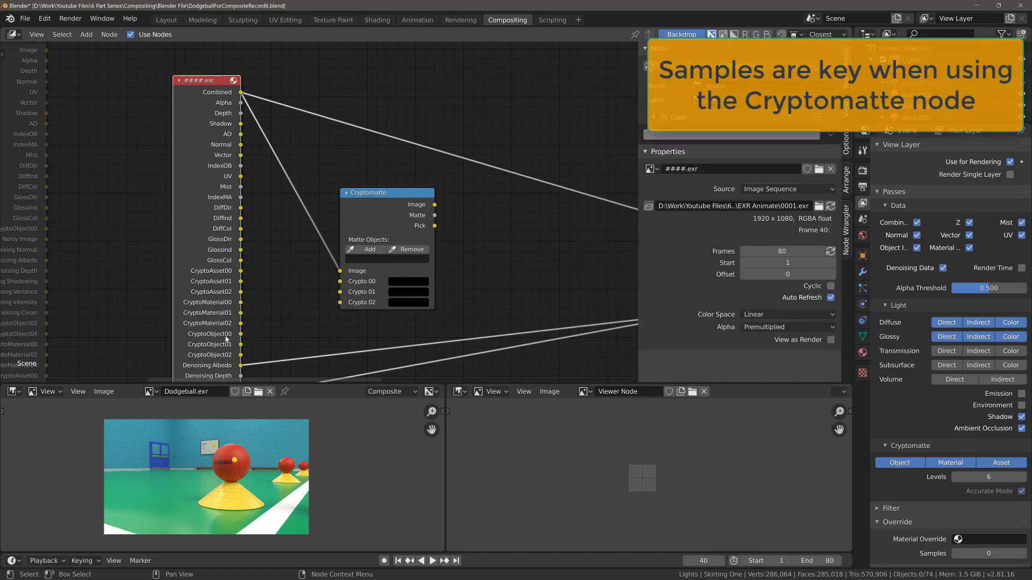
Step: Link the EXR node's CryptoObject00, CryptoObject01 and CryptoObject02 outputs to the Cryptomatte inputs Crypto 00, Crypto 01 and Crypto 02
{"action": "left_click_drag", "start_coordinate": [240, 334], "coordinate": [339, 282]}
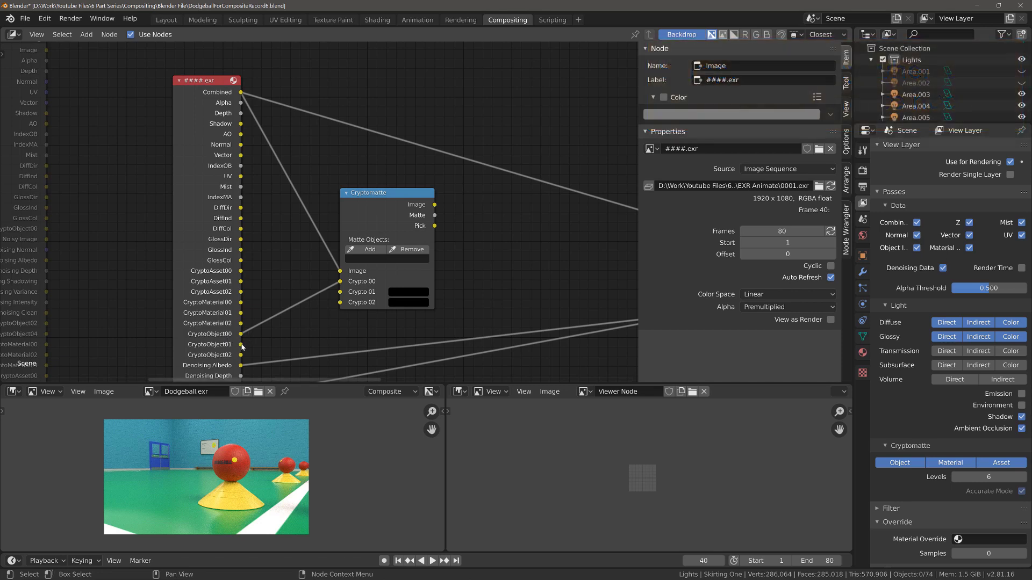
{"action": "left_click_drag", "start_coordinate": [240, 345], "coordinate": [340, 292]}
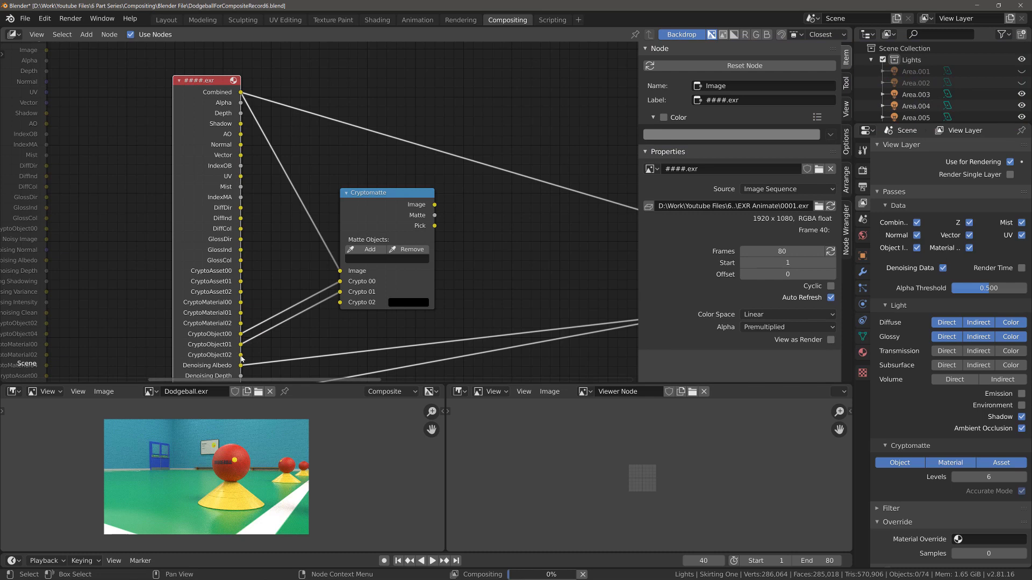
{"action": "left_click_drag", "start_coordinate": [240, 355], "coordinate": [340, 303]}
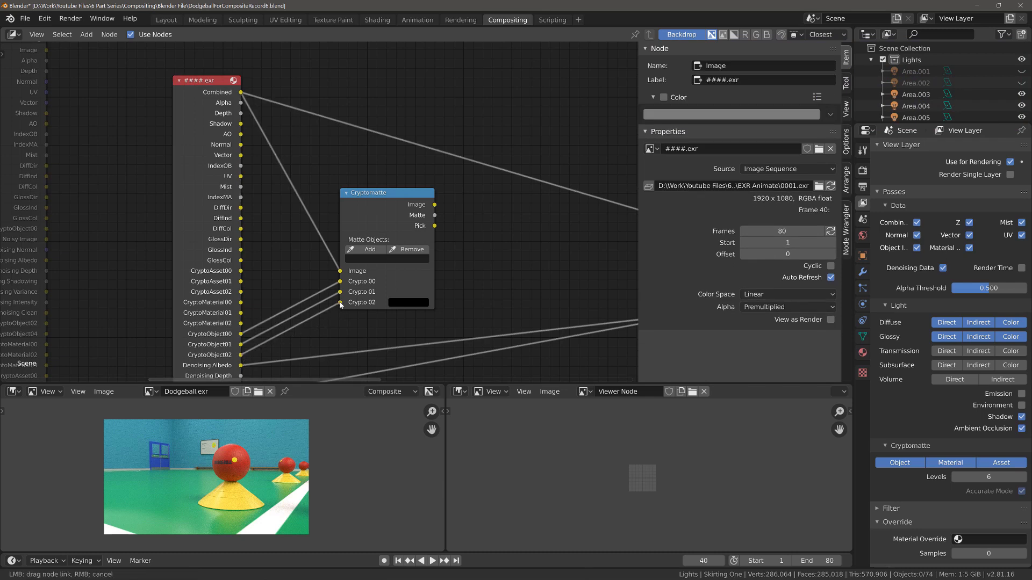
Step: Preview the Cryptomatte node's Image, Matte and Pick outputs in turn
{"action": "left_click", "coordinate": [388, 202], "text": "ctrl+shift"}
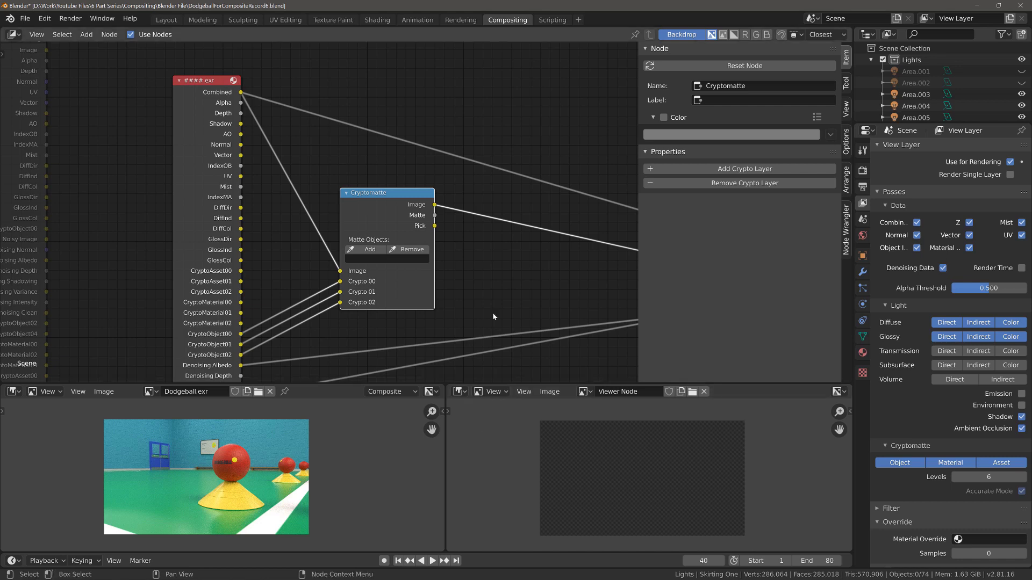
{"action": "left_click", "coordinate": [372, 215], "text": "ctrl+shift"}
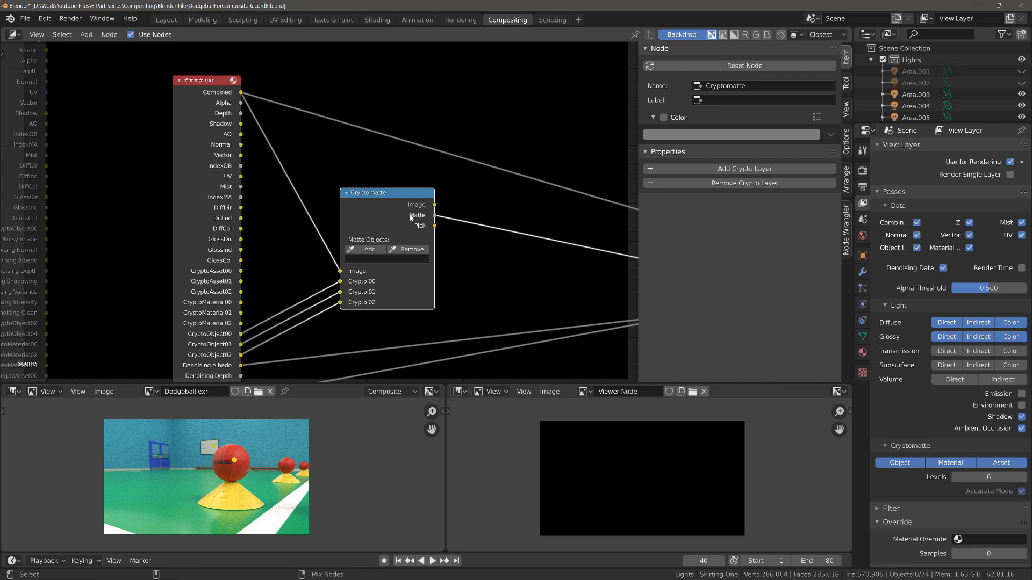
{"action": "left_click", "coordinate": [411, 217], "text": "ctrl+shift"}
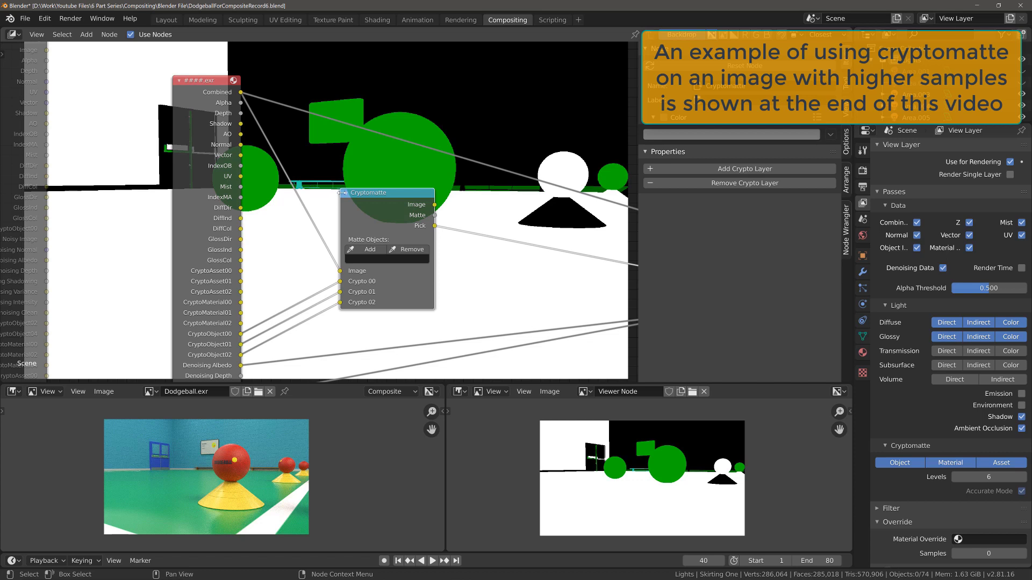
Step: Sample the large dodgeball in the Pick preview as a matte object, and check the Image and Matte outputs
{"action": "left_click", "coordinate": [370, 251]}
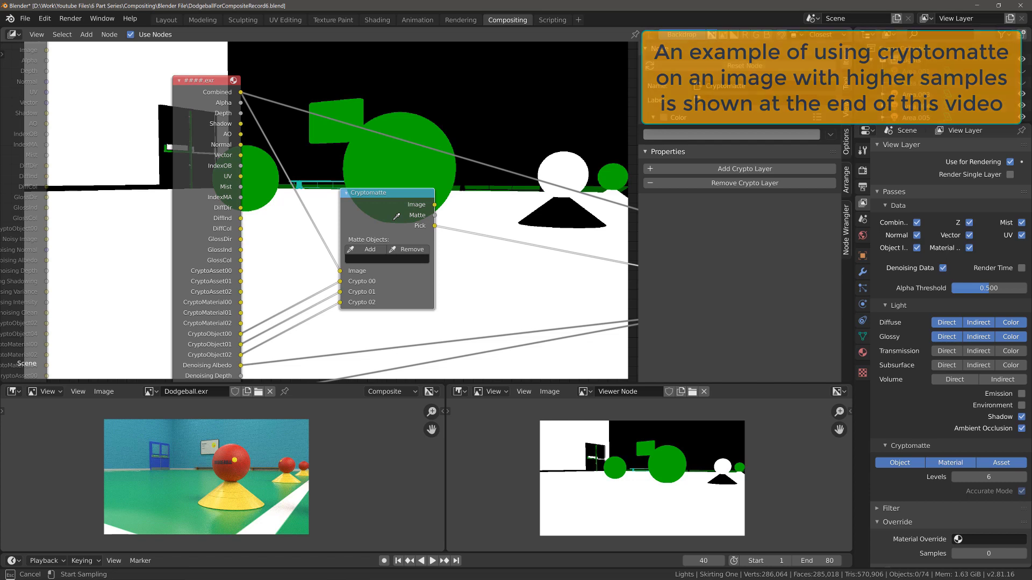
{"action": "left_click", "coordinate": [388, 159]}
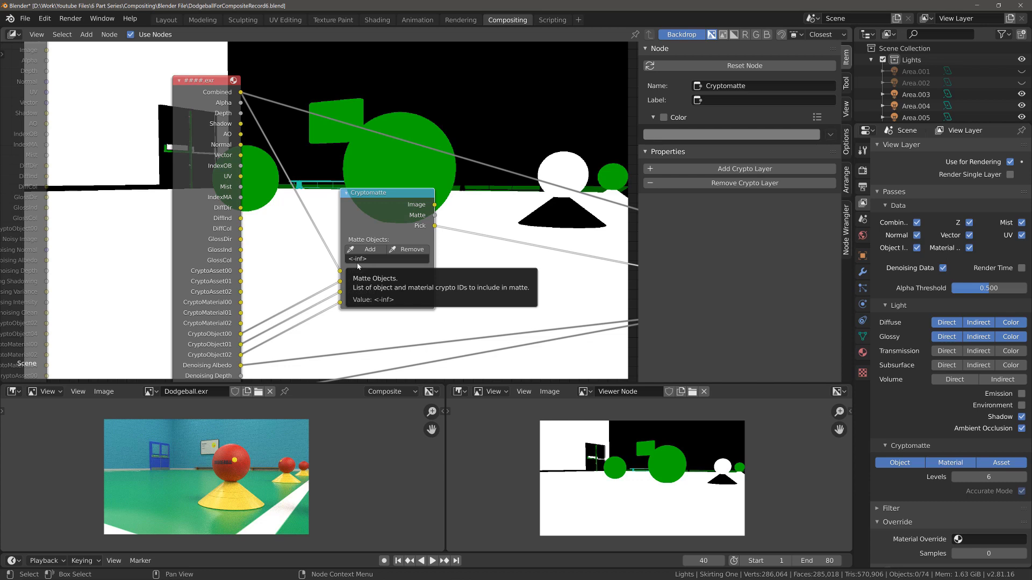
{"action": "left_click", "coordinate": [379, 230], "text": "ctrl+shift"}
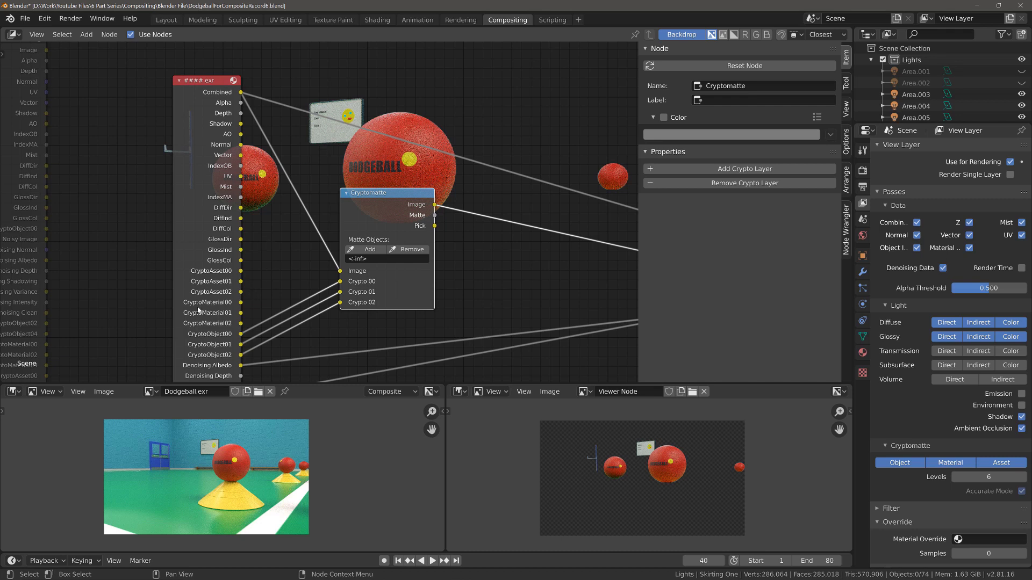
{"action": "left_click", "coordinate": [409, 235], "text": "ctrl+shift"}
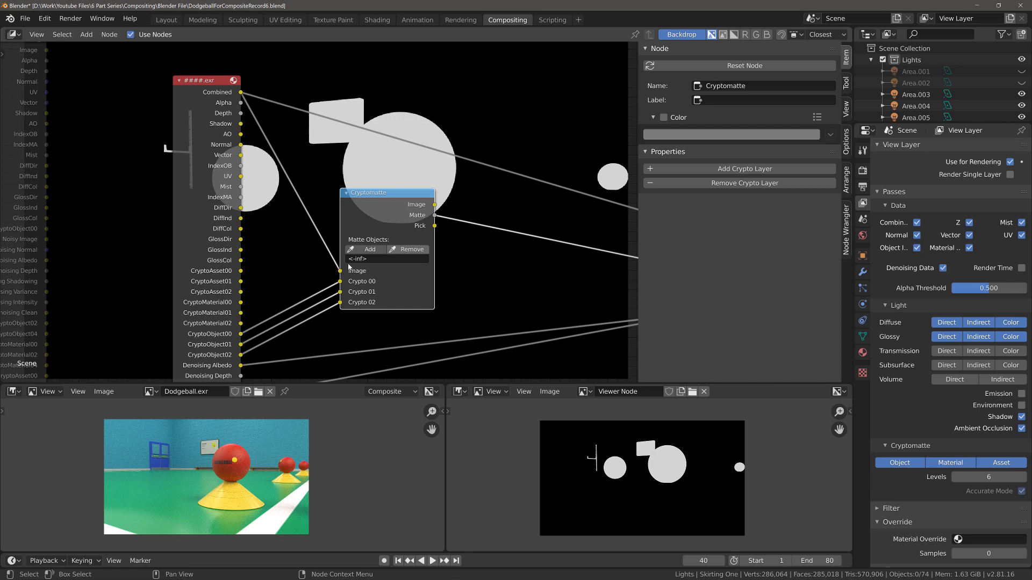
Step: Clear the Cryptomatte node's Matte Objects list
{"action": "left_click", "coordinate": [376, 258]}
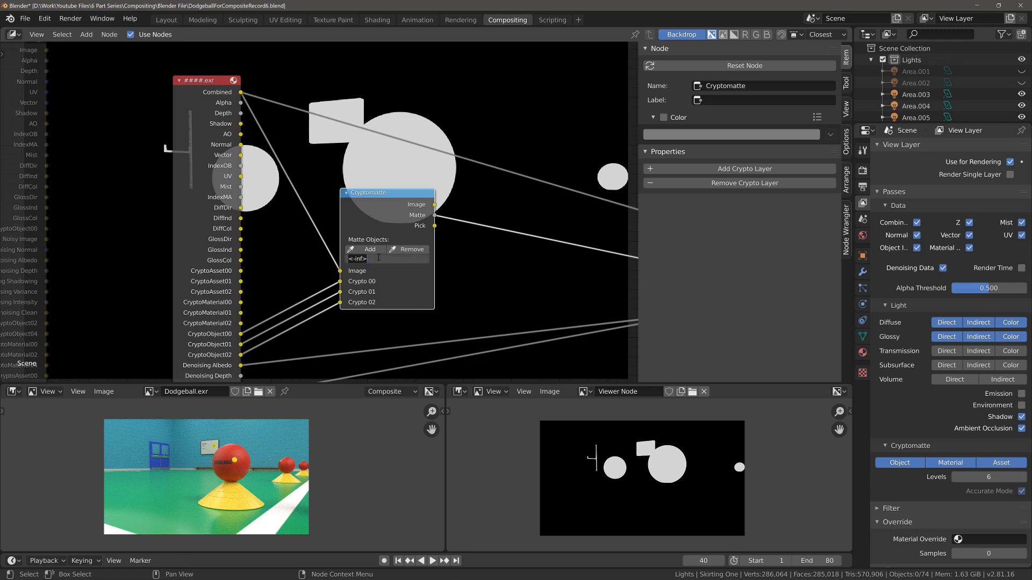
{"action": "key", "text": "BackSpace"}
{"action": "key", "text": "Return"}
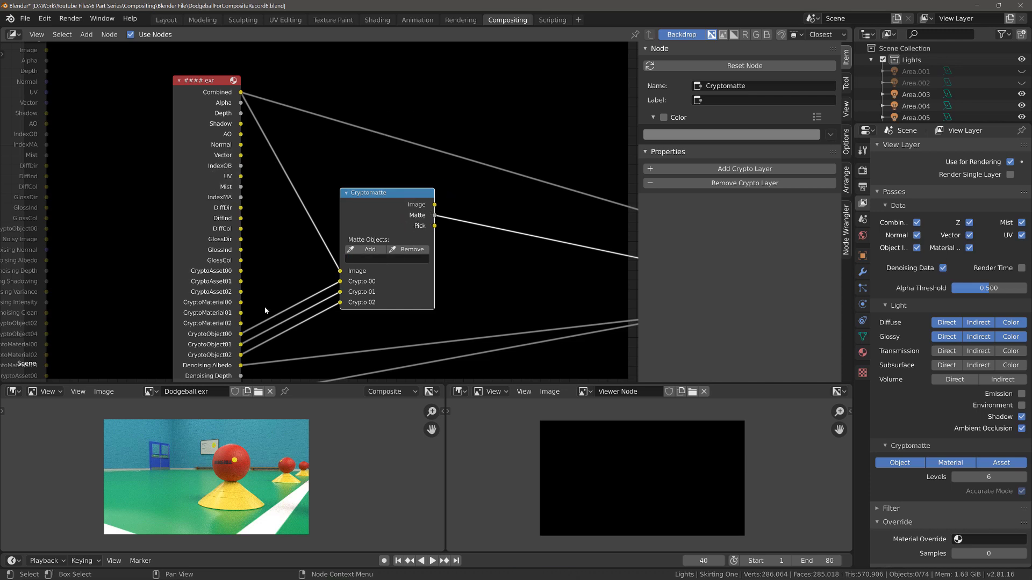
Step: Link CryptoMaterial00, CryptoMaterial01 and CryptoMaterial02 to Crypto 00, Crypto 01 and Crypto 02, and preview the Pick output
{"action": "left_click_drag", "start_coordinate": [241, 302], "coordinate": [347, 282]}
{"action": "left_click_drag", "start_coordinate": [241, 313], "coordinate": [339, 292]}
{"action": "left_click_drag", "start_coordinate": [241, 323], "coordinate": [340, 302]}
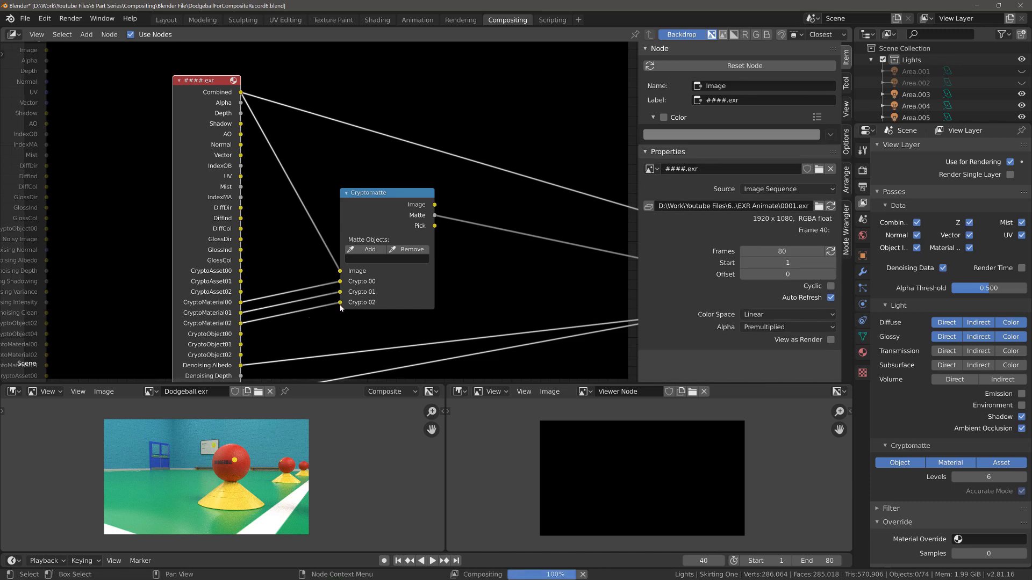
{"action": "left_click", "coordinate": [405, 235]}
{"action": "left_click", "coordinate": [405, 235], "text": "ctrl+shift"}
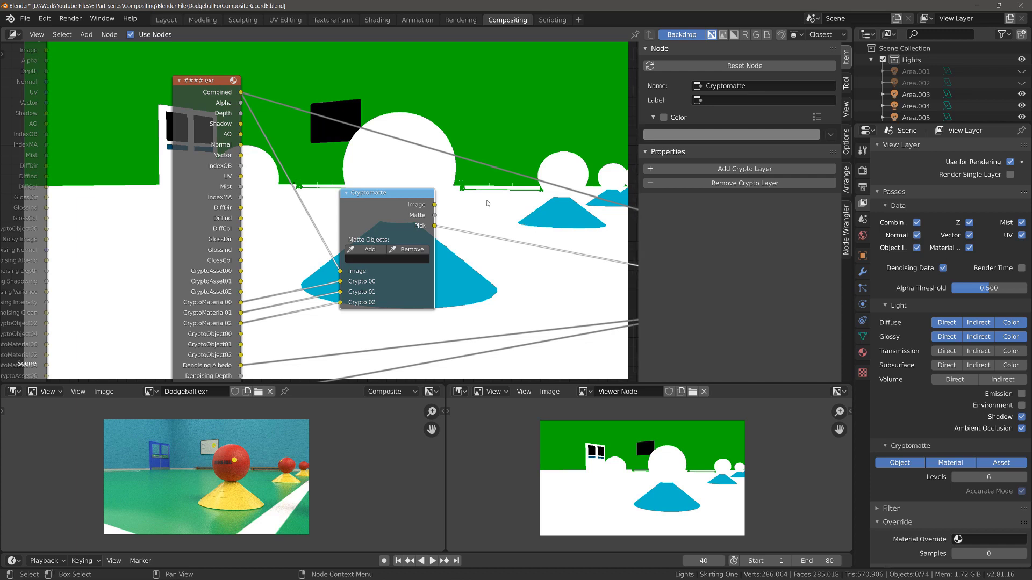
Step: Sample the large cone's material in the Pick preview as a matte object, and check the Image and Matte outputs
{"action": "left_click", "coordinate": [369, 249]}
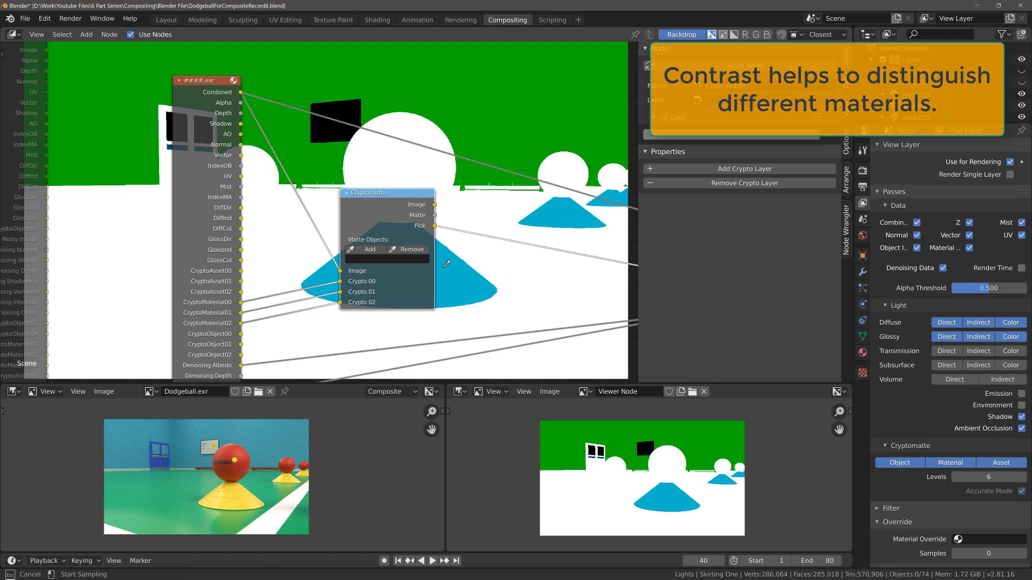
{"action": "left_click", "coordinate": [444, 266]}
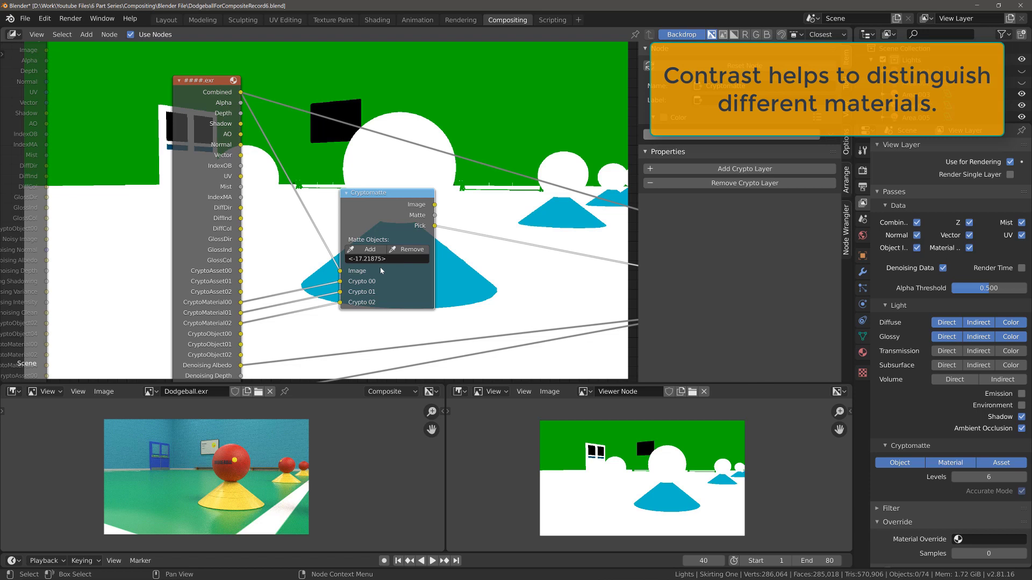
{"action": "left_click", "coordinate": [391, 225], "text": "ctrl+shift"}
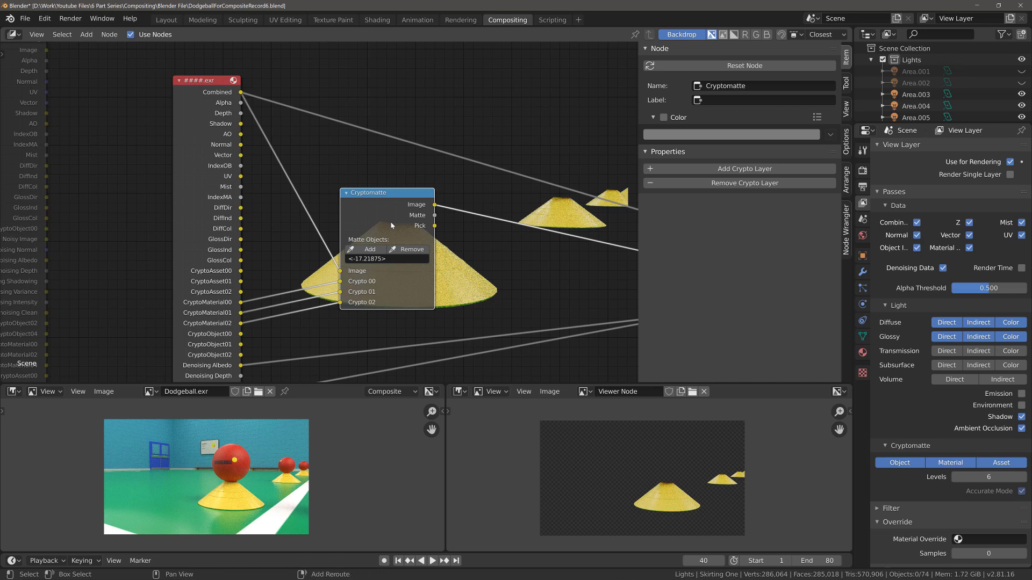
{"action": "left_click", "coordinate": [391, 226], "text": "ctrl+shift"}
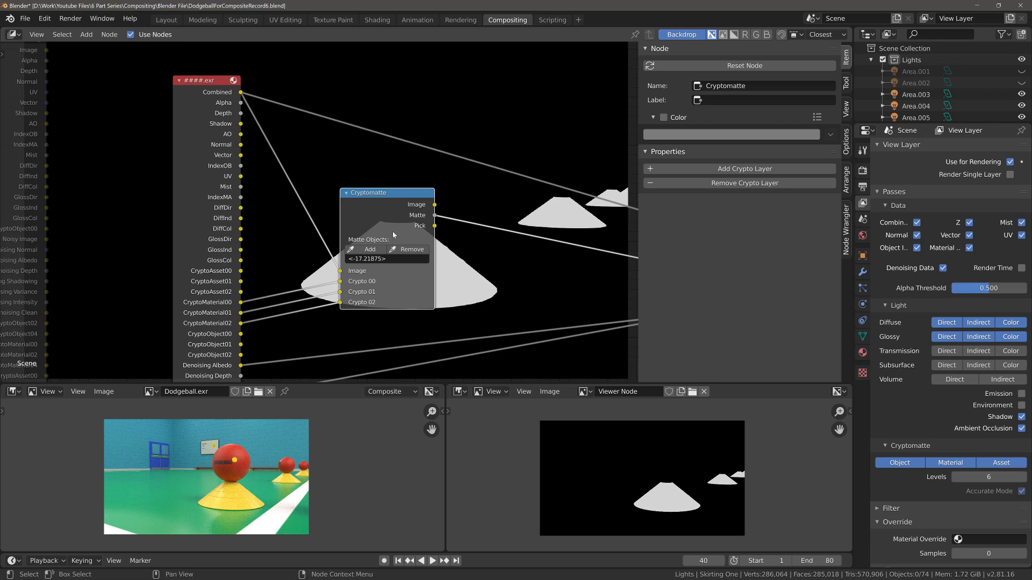
Step: Return to the Pick preview, add the back wall's material to the matte, and preview the Image output
{"action": "left_click", "coordinate": [394, 235], "text": "ctrl+shift"}
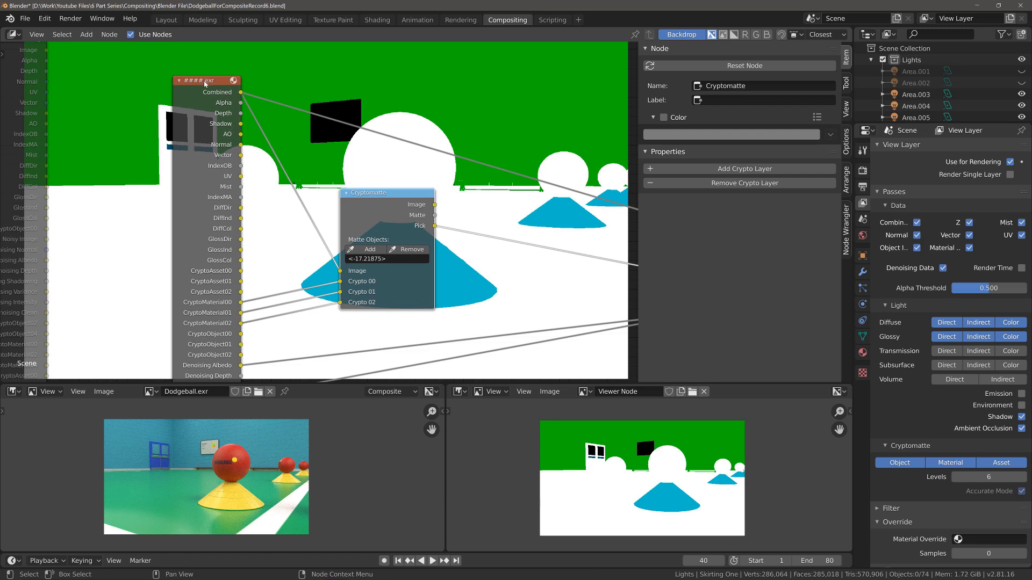
{"action": "left_click", "coordinate": [372, 251]}
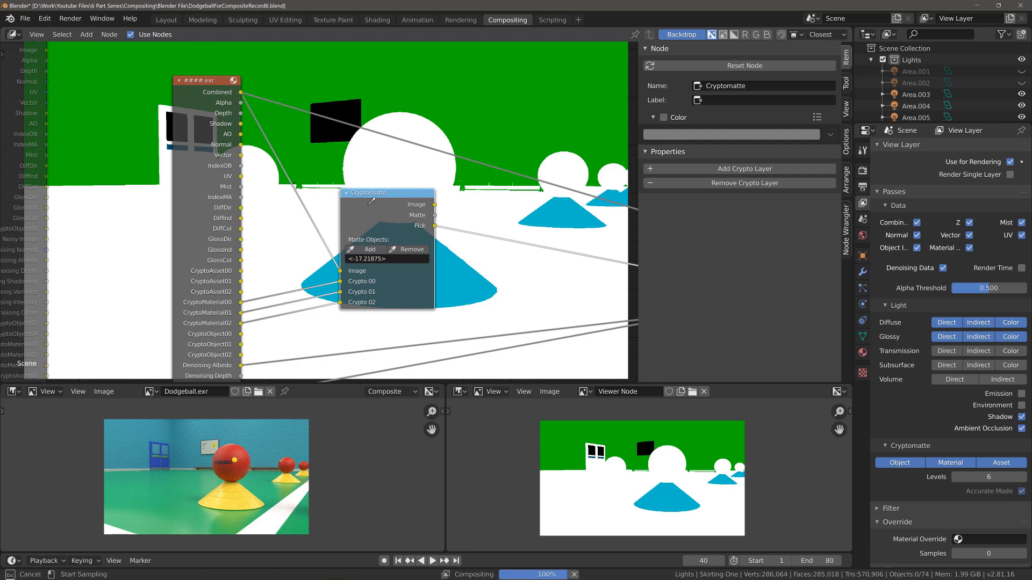
{"action": "left_click", "coordinate": [406, 69]}
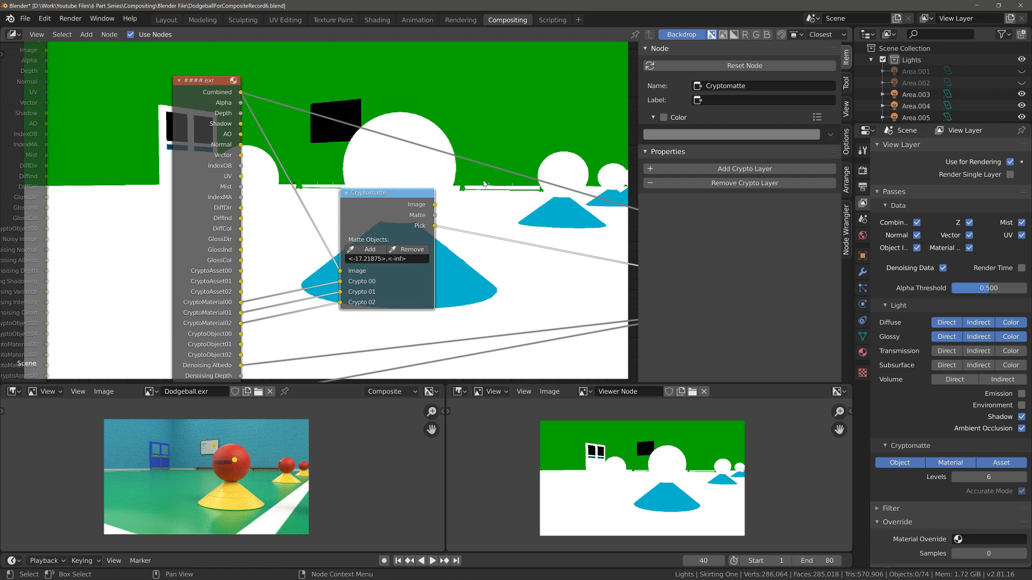
{"action": "left_click", "coordinate": [412, 216], "text": "ctrl+shift"}
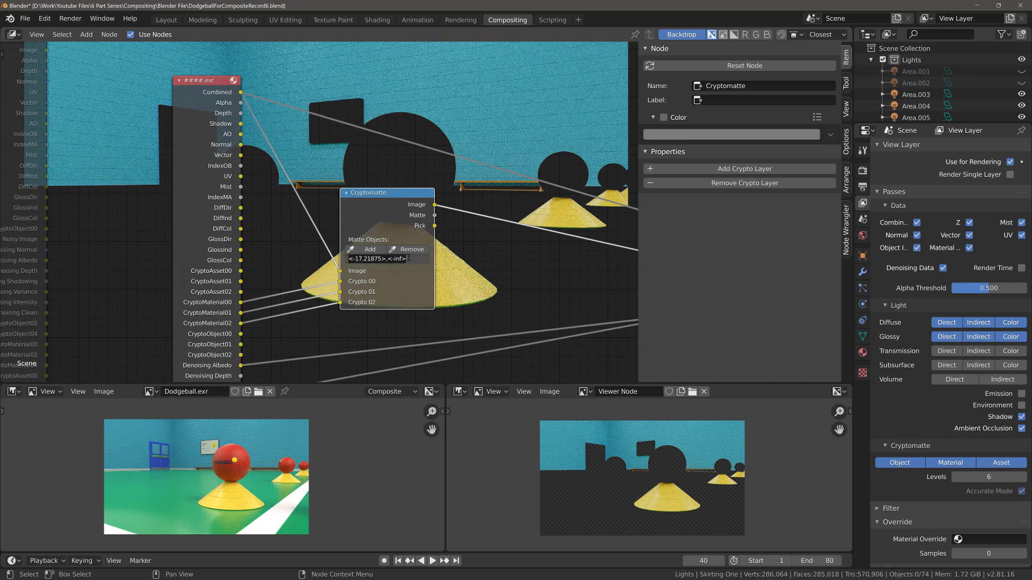
Step: Remove the wall's <-inf> entry from the Matte Objects list, keeping only the cone's <-17.21875> entry
{"action": "key", "text": "BackSpace"}
{"action": "key", "text": "BackSpace"}
{"action": "key", "text": "BackSpace"}
{"action": "key", "text": "BackSpace"}
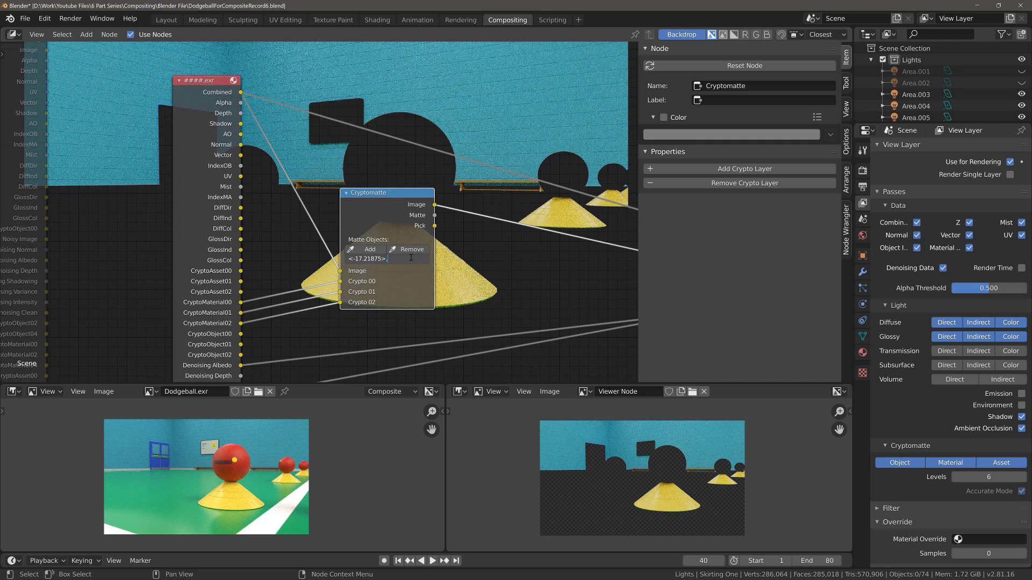
{"action": "key", "text": "Return"}
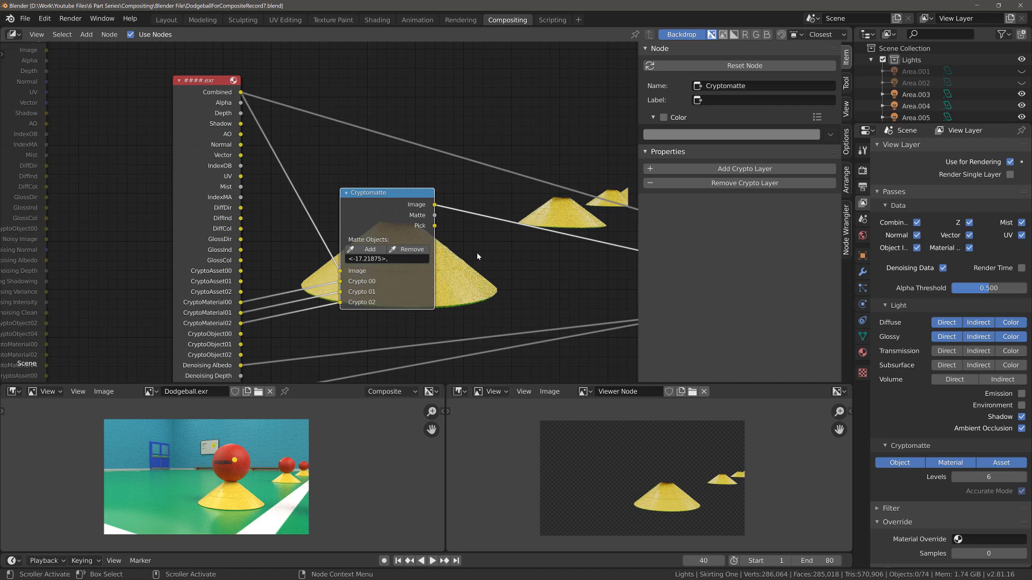
Step: Add a Mix node to the compositing tree, placed between the Cryptomatte node and the yellow frame of Add nodes
{"action": "scroll", "coordinate": [476, 253], "scroll_direction": "down", "scroll_amount": 2}
{"action": "middle_click_drag", "start_coordinate": [476, 252], "coordinate": [405, 253]}
{"action": "scroll", "coordinate": [368, 243], "scroll_direction": "down", "scroll_amount": 2}
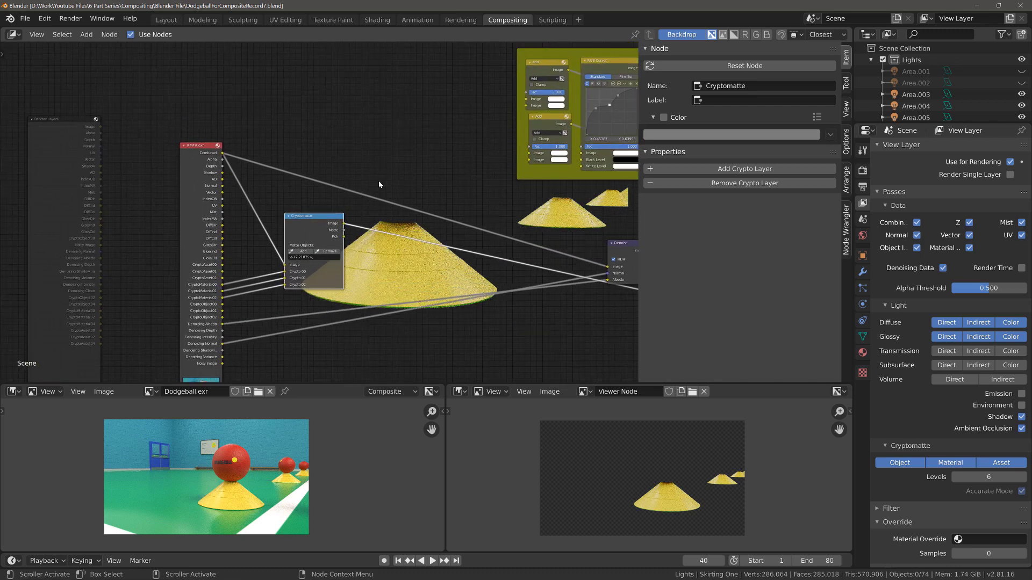
{"action": "key", "text": "shift+a"}
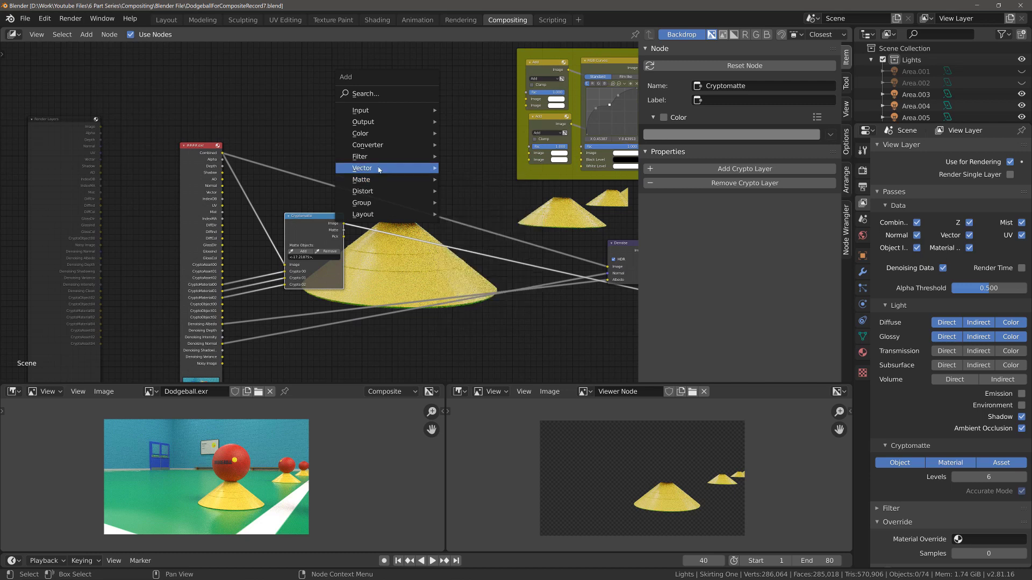
{"action": "mouse_move", "coordinate": [379, 133]}
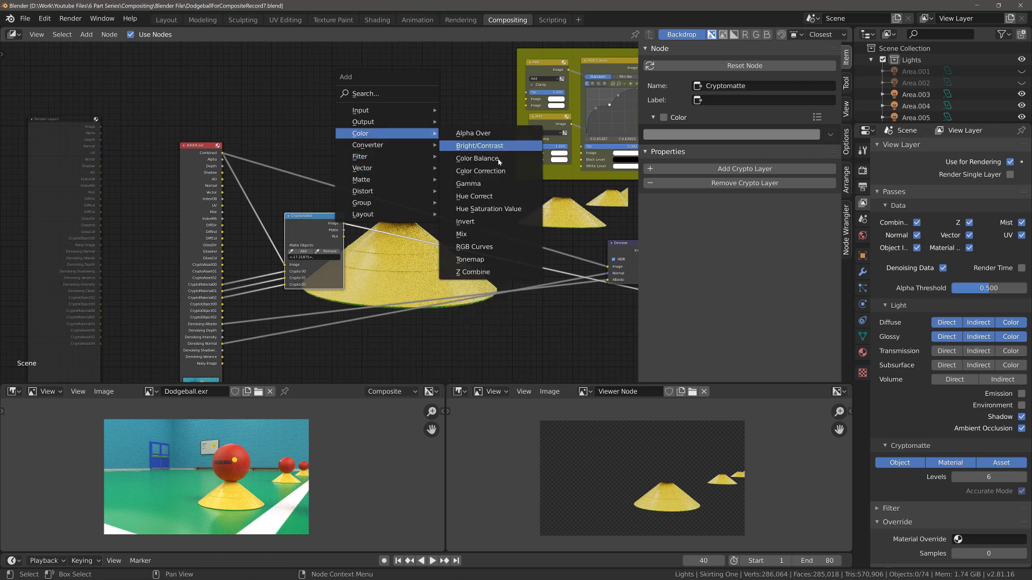
{"action": "left_click", "coordinate": [493, 234]}
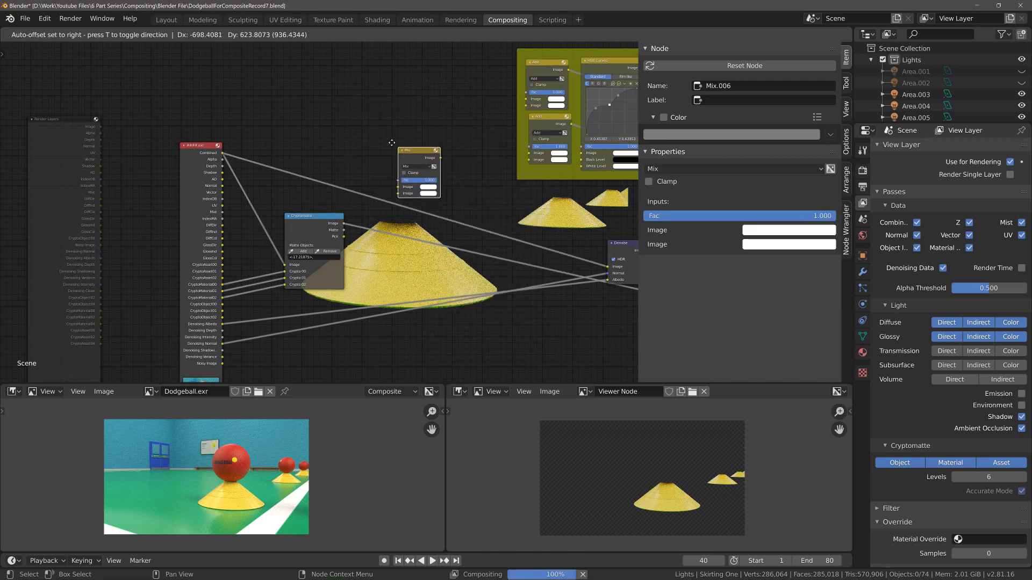
{"action": "left_click", "coordinate": [401, 177]}
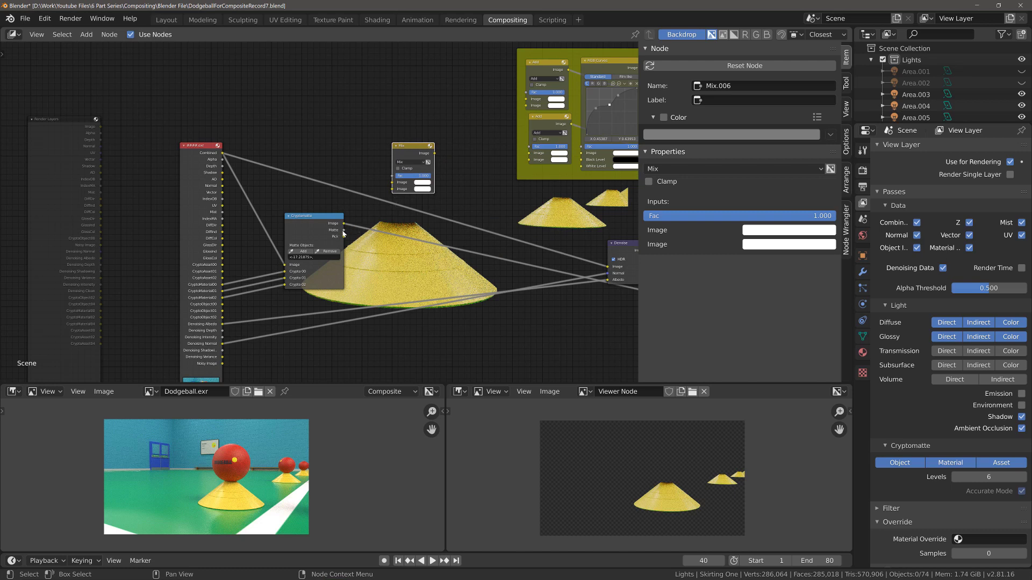
Step: Link Cryptomatte's Matte to the Mix node's Fac and the EXR's Combined to its first Image input, and preview the Mix output
{"action": "scroll", "coordinate": [345, 235], "scroll_direction": "up", "scroll_amount": 3}
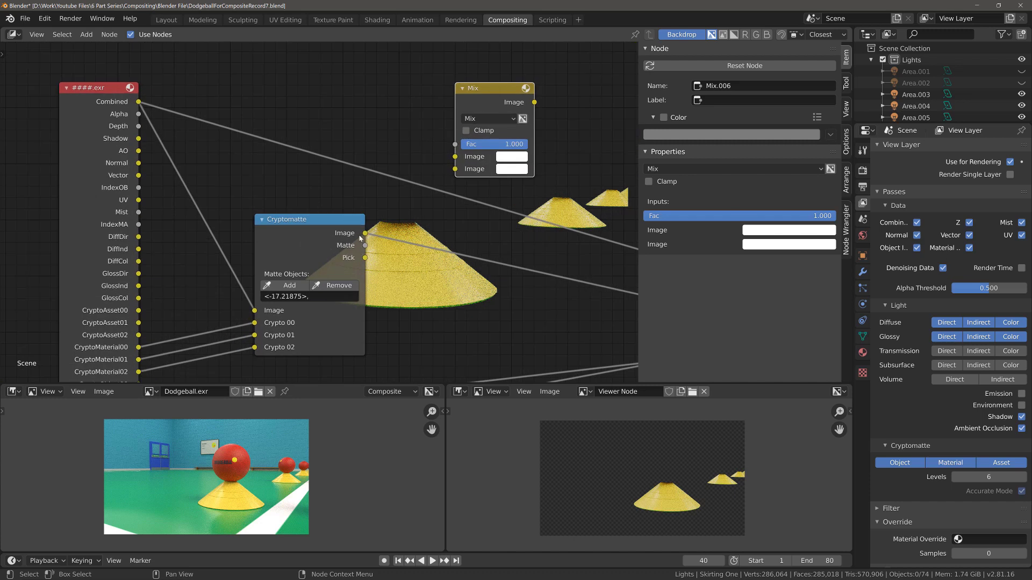
{"action": "left_click_drag", "start_coordinate": [365, 246], "coordinate": [461, 145]}
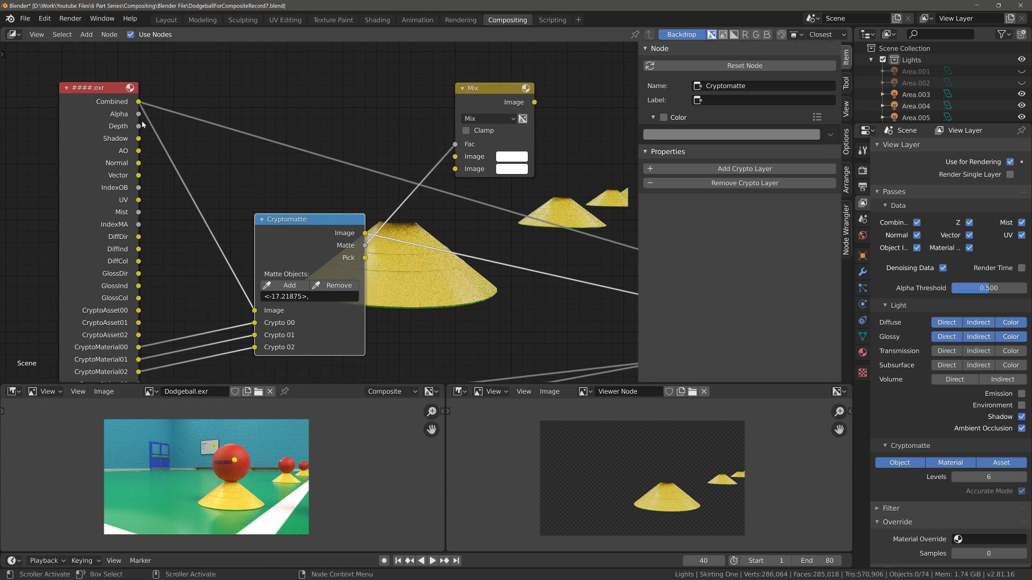
{"action": "left_click_drag", "start_coordinate": [139, 102], "coordinate": [460, 160]}
{"action": "left_click_drag", "start_coordinate": [460, 161], "coordinate": [460, 161]}
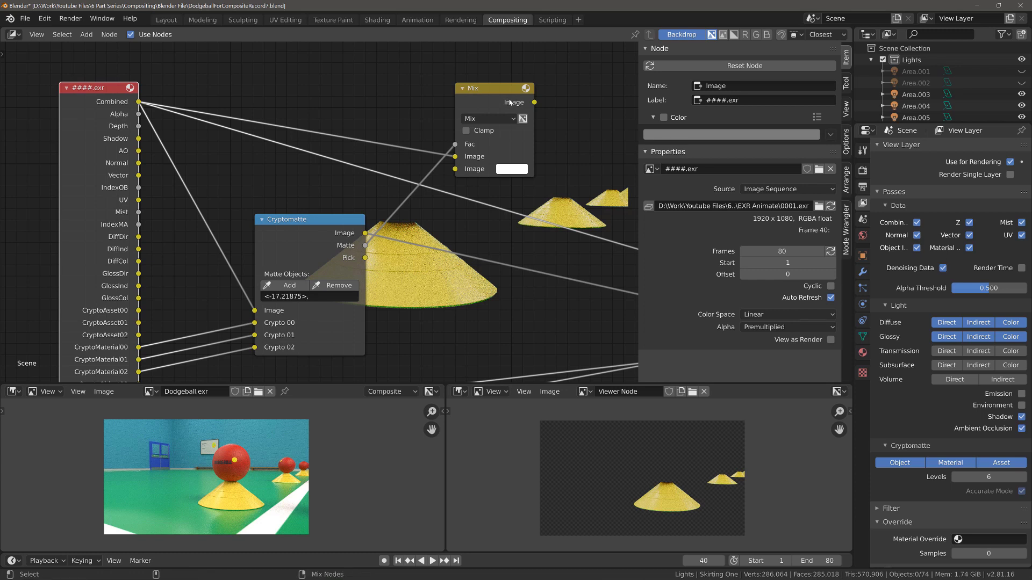
{"action": "left_click", "coordinate": [509, 103], "text": "ctrl+shift"}
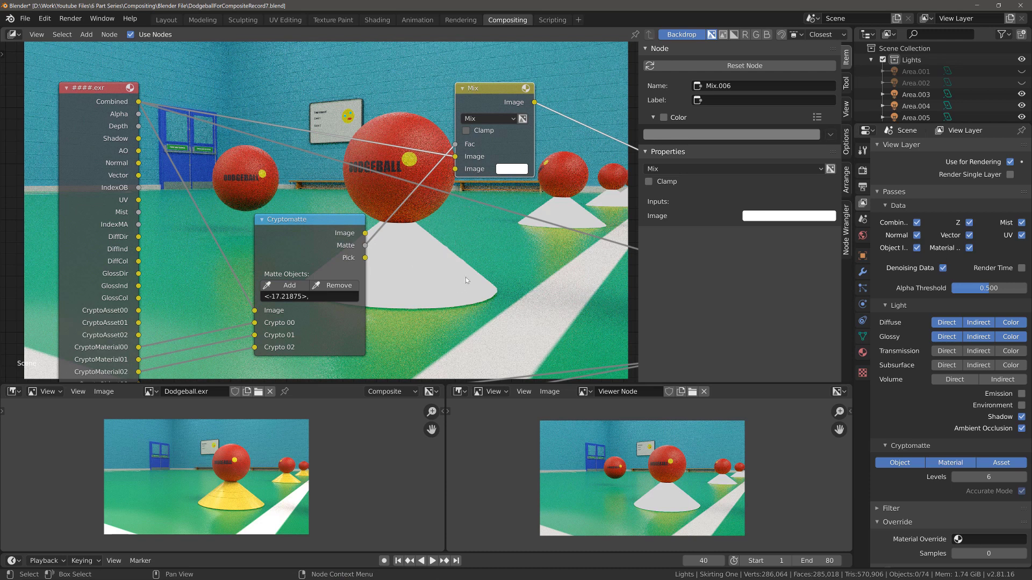
Step: Set the Mix node's second Image colour to blue and nudge the node slightly
{"action": "left_click", "coordinate": [508, 171]}
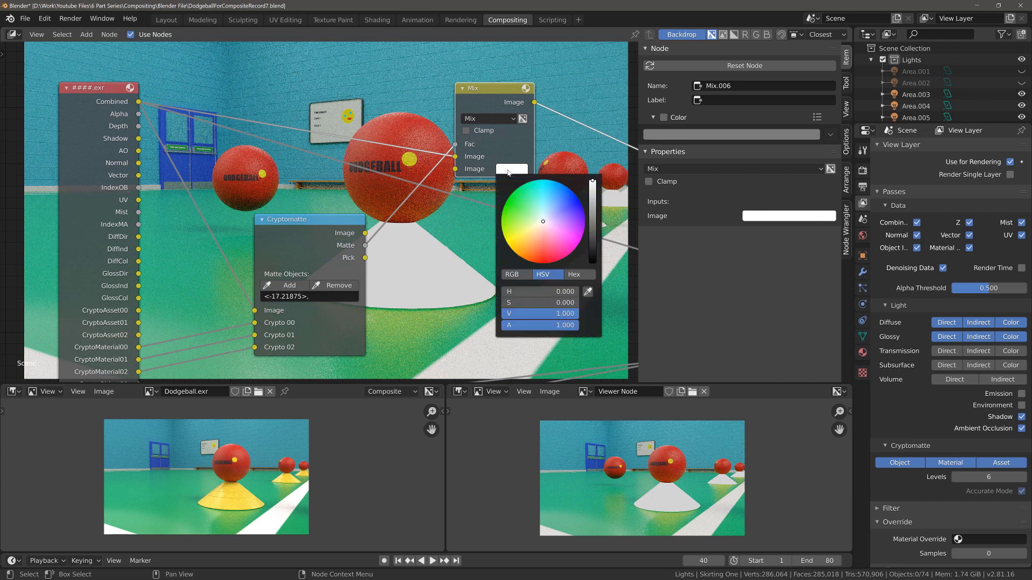
{"action": "left_click_drag", "start_coordinate": [542, 221], "coordinate": [569, 205]}
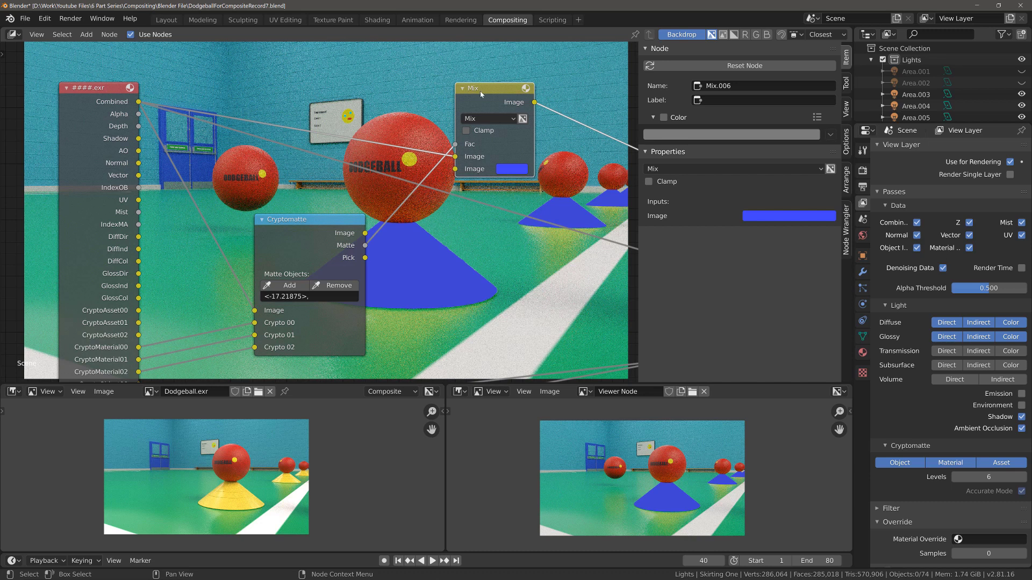
{"action": "left_click_drag", "start_coordinate": [482, 97], "coordinate": [487, 106]}
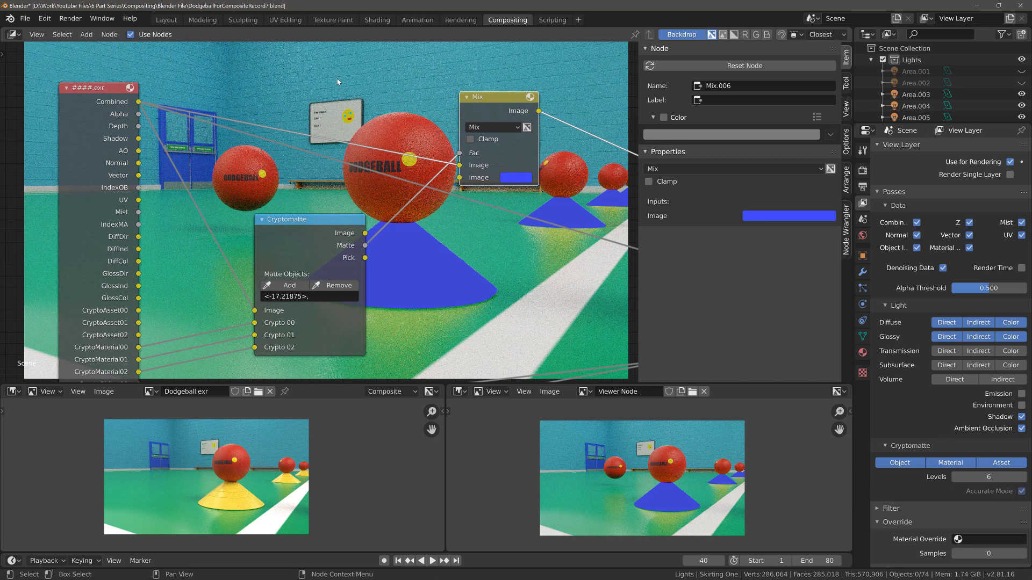
Step: Add a Color Correction node, fed by the EXR's Combined output, and link its Image output to the Mix node's second Image input
{"action": "key", "text": "shift+a"}
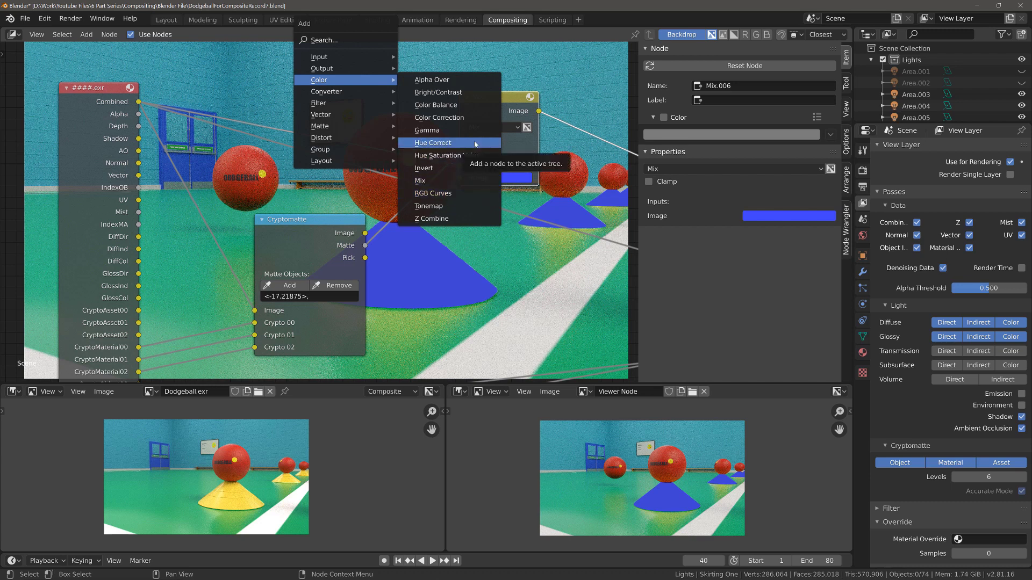
{"action": "left_click", "coordinate": [452, 117]}
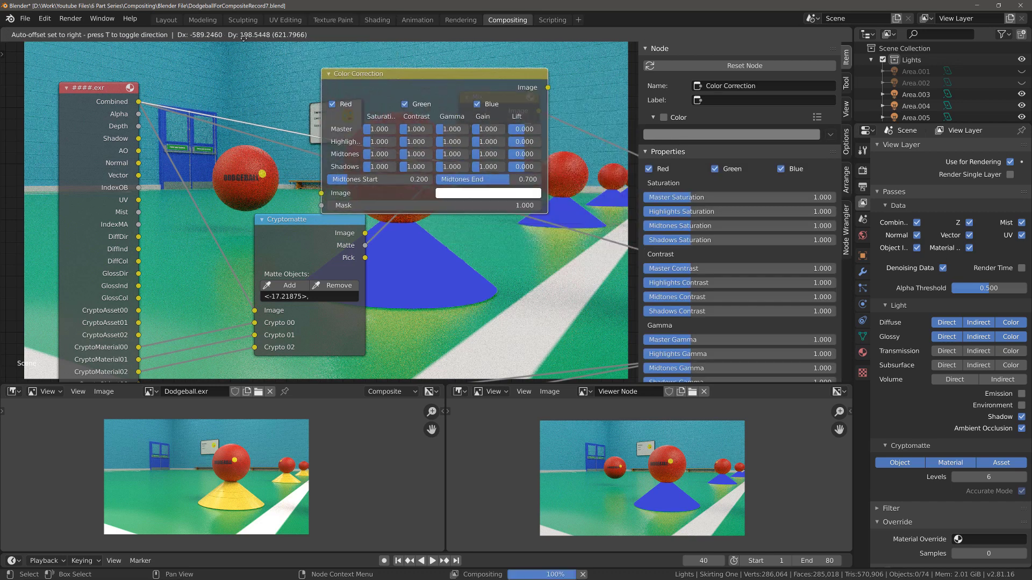
{"action": "left_click", "coordinate": [215, 302]}
{"action": "scroll", "coordinate": [348, 299], "scroll_direction": "down", "scroll_amount": 2}
{"action": "middle_click_drag", "start_coordinate": [349, 299], "coordinate": [330, 315]}
{"action": "left_click_drag", "start_coordinate": [274, 102], "coordinate": [254, 100]}
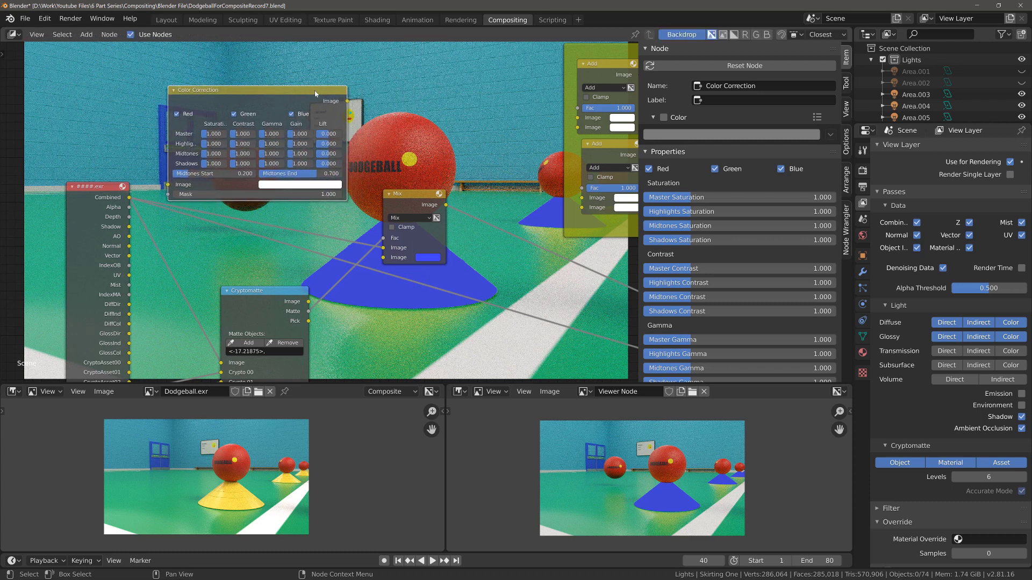
{"action": "left_click_drag", "start_coordinate": [347, 102], "coordinate": [384, 259]}
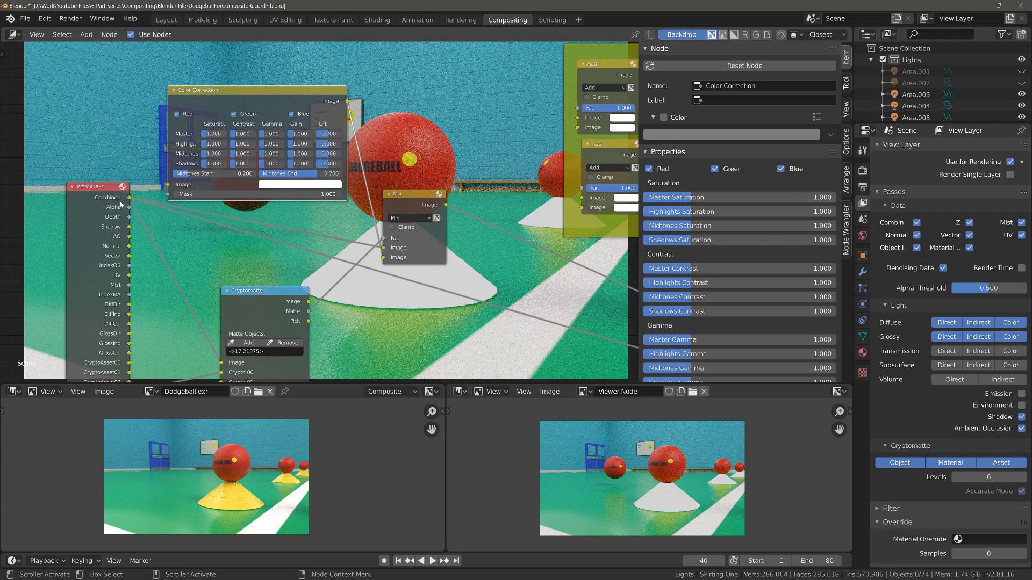
{"action": "left_click_drag", "start_coordinate": [129, 197], "coordinate": [168, 185]}
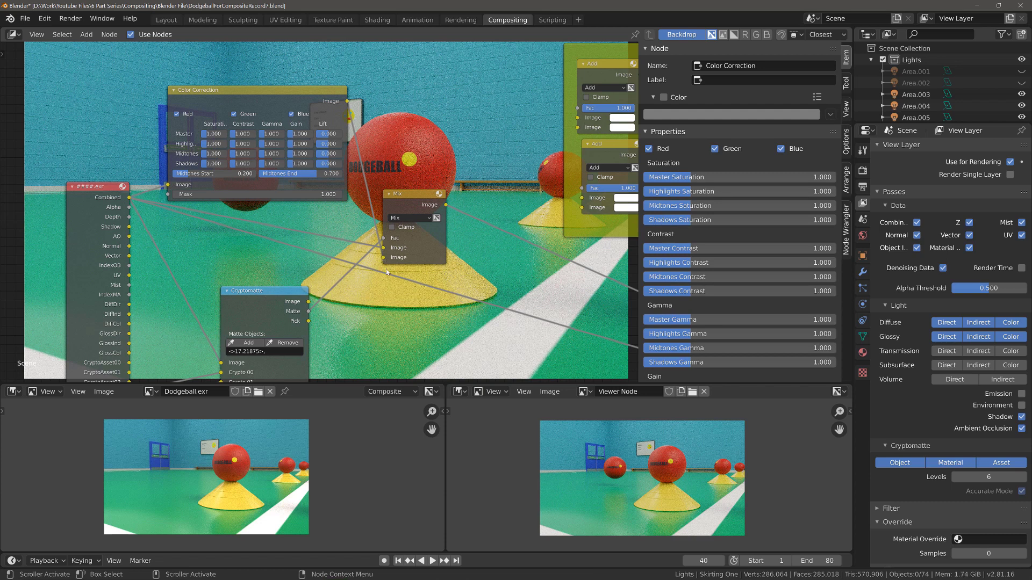
Step: Set the Color Correction node's Master Saturation to 1.702 and Master Contrast to 1.397
{"action": "left_click_drag", "start_coordinate": [217, 134], "coordinate": [206, 144]}
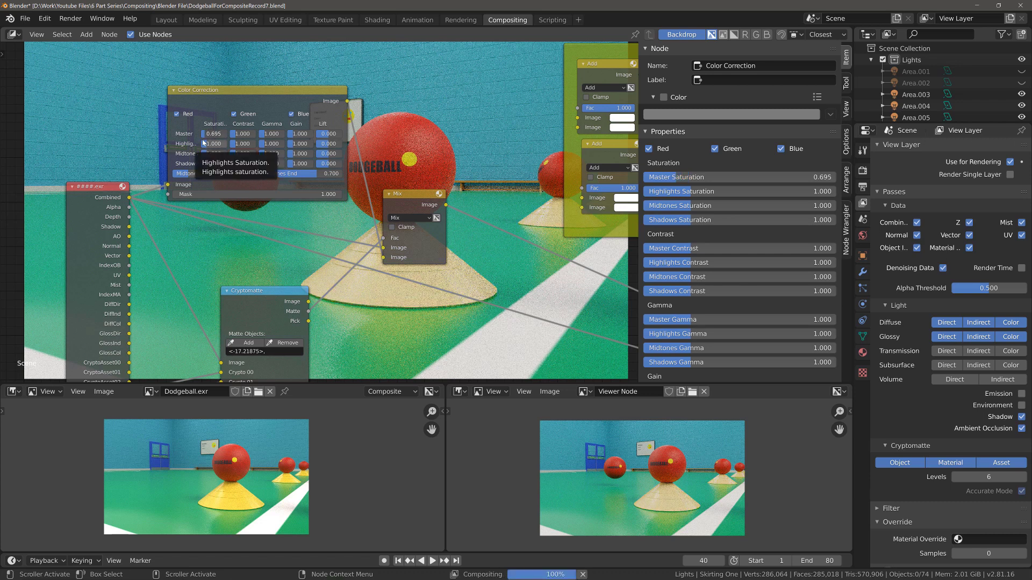
{"action": "left_click_drag", "start_coordinate": [206, 137], "coordinate": [223, 138]}
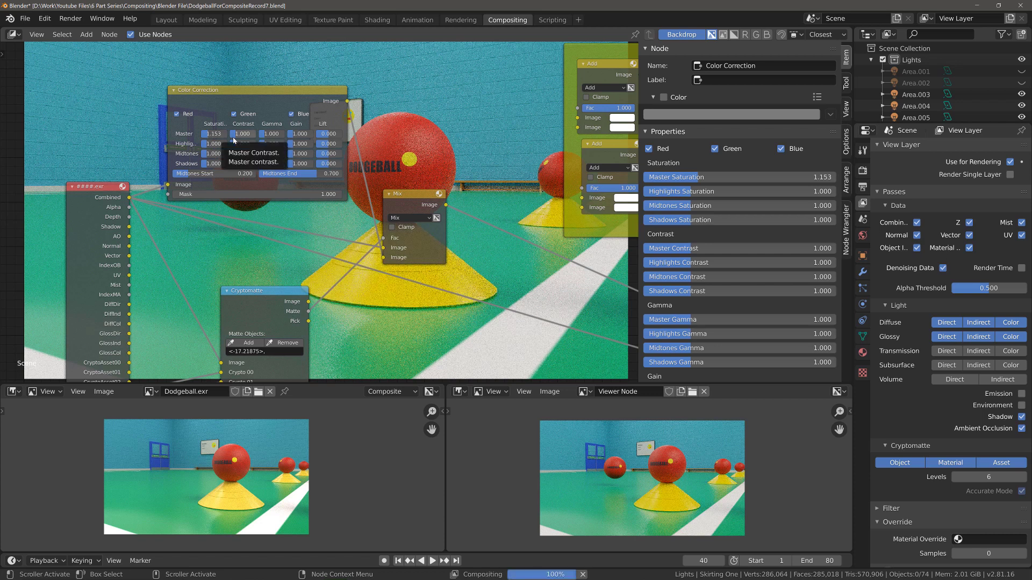
{"action": "left_click_drag", "start_coordinate": [242, 134], "coordinate": [251, 128]}
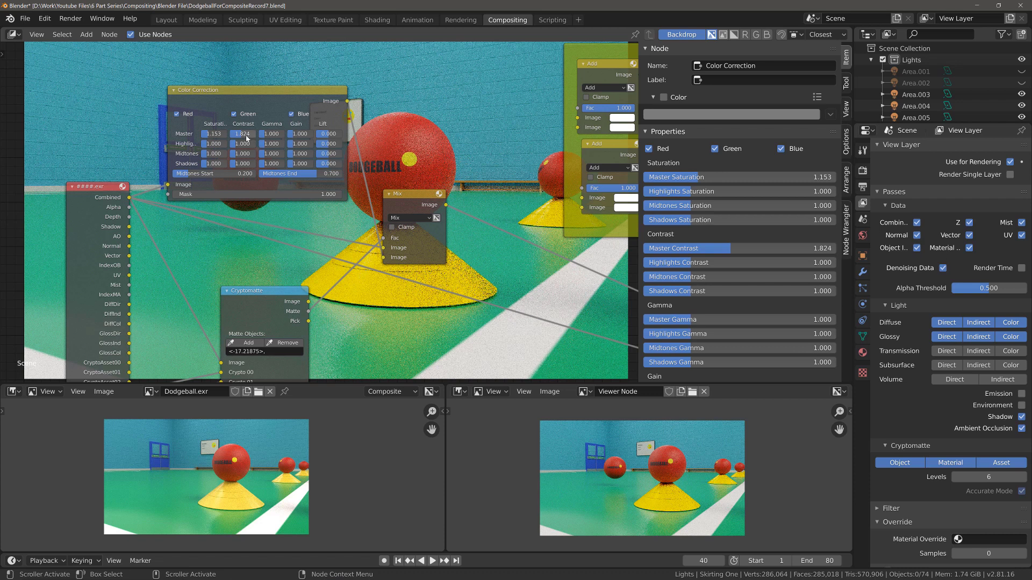
{"action": "left_click_drag", "start_coordinate": [215, 135], "coordinate": [243, 134]}
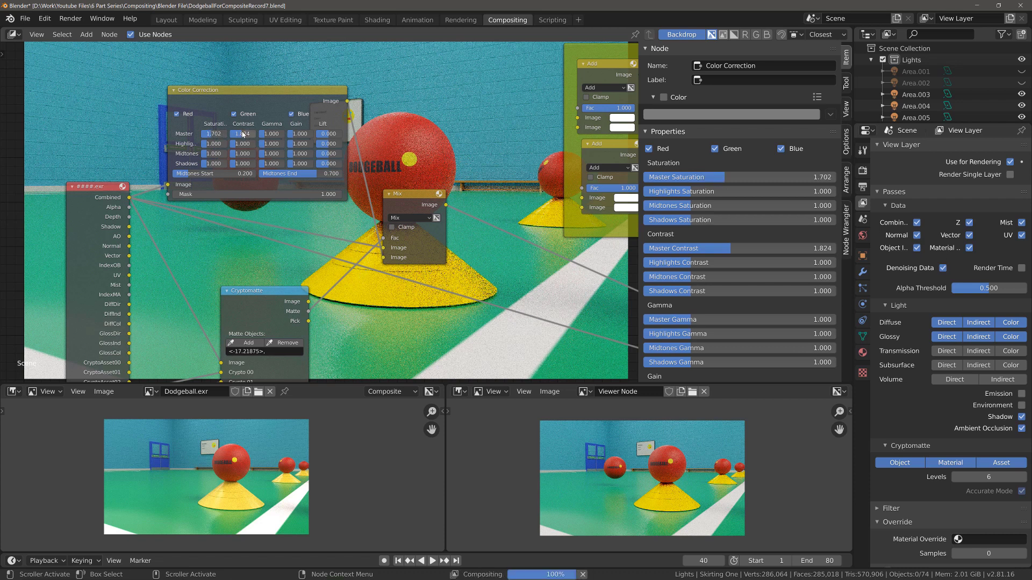
{"action": "right_click", "coordinate": [243, 134]}
{"action": "left_click", "coordinate": [252, 159]}
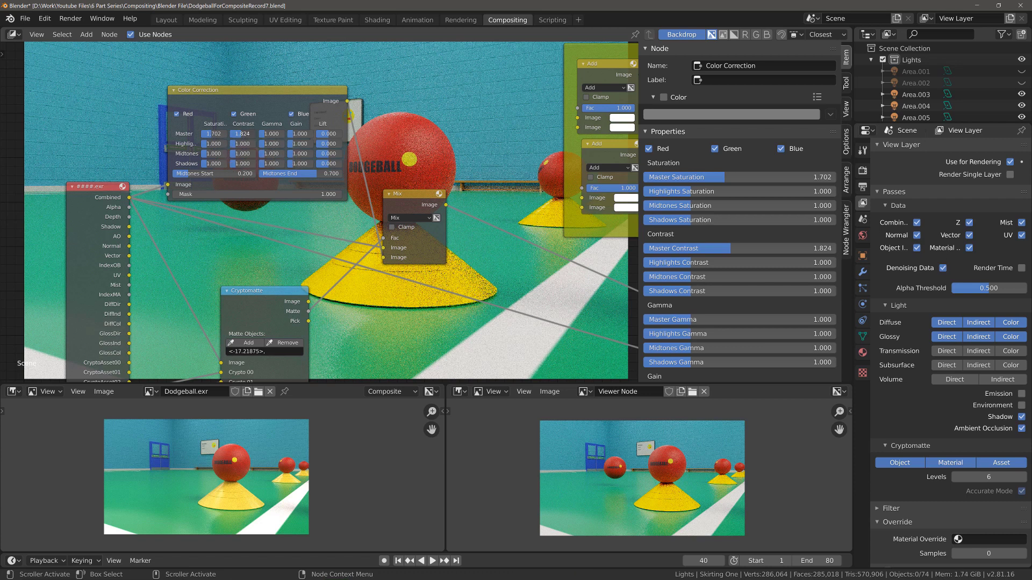
{"action": "left_click_drag", "start_coordinate": [243, 134], "coordinate": [210, 134]}
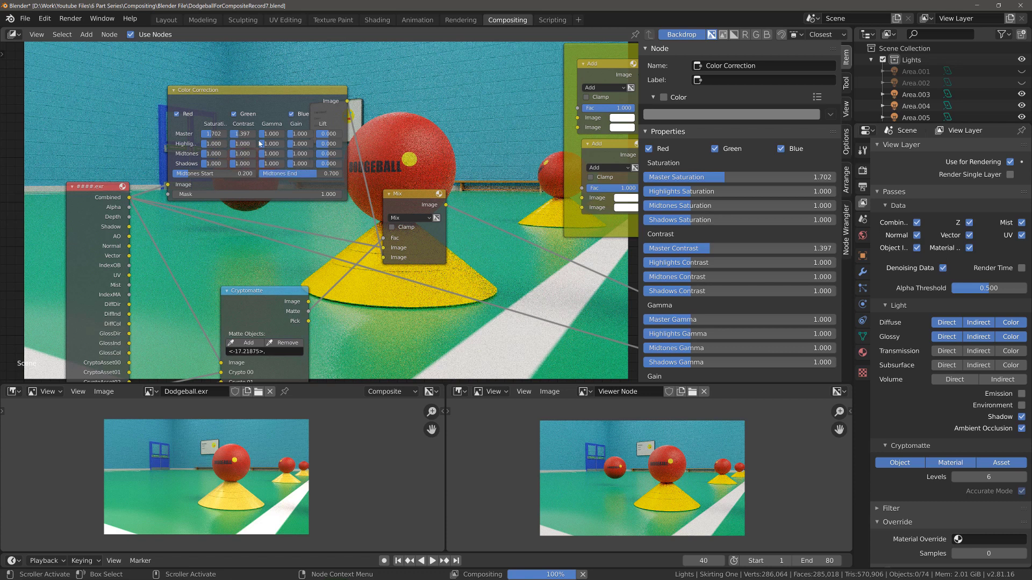
Step: Make room beside the Mix node and insert an RGB Curves node on the link between Color Correction and Mix
{"action": "left_click_drag", "start_coordinate": [416, 194], "coordinate": [502, 195]}
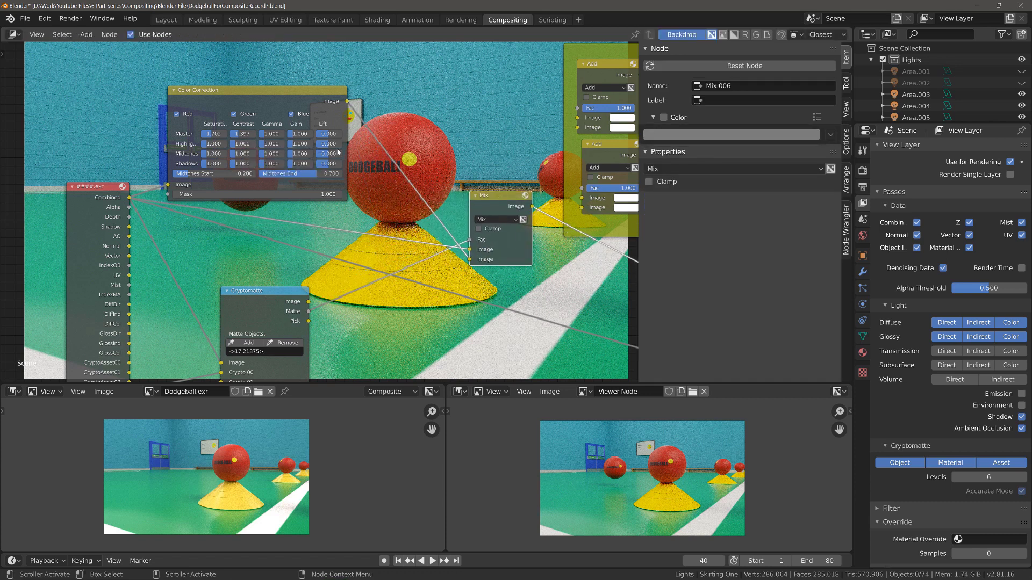
{"action": "key", "text": "shift+a"}
{"action": "mouse_move", "coordinate": [403, 157]}
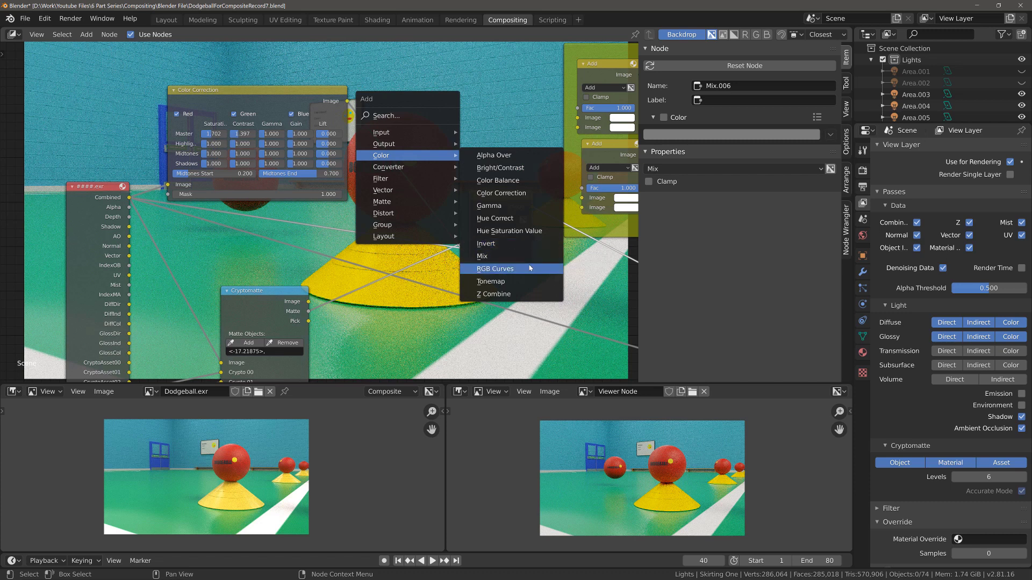
{"action": "left_click", "coordinate": [510, 268]}
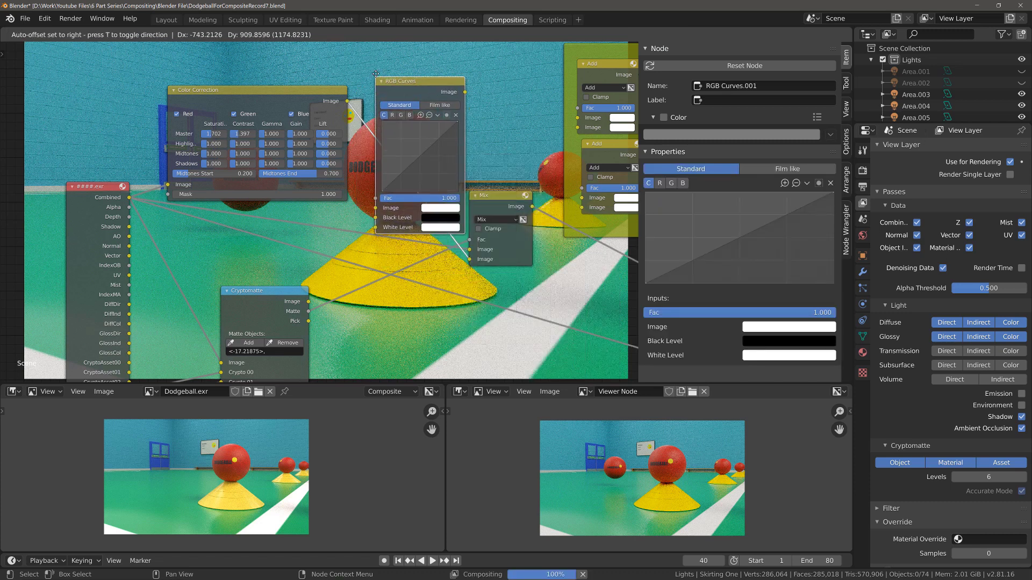
{"action": "left_click", "coordinate": [370, 67]}
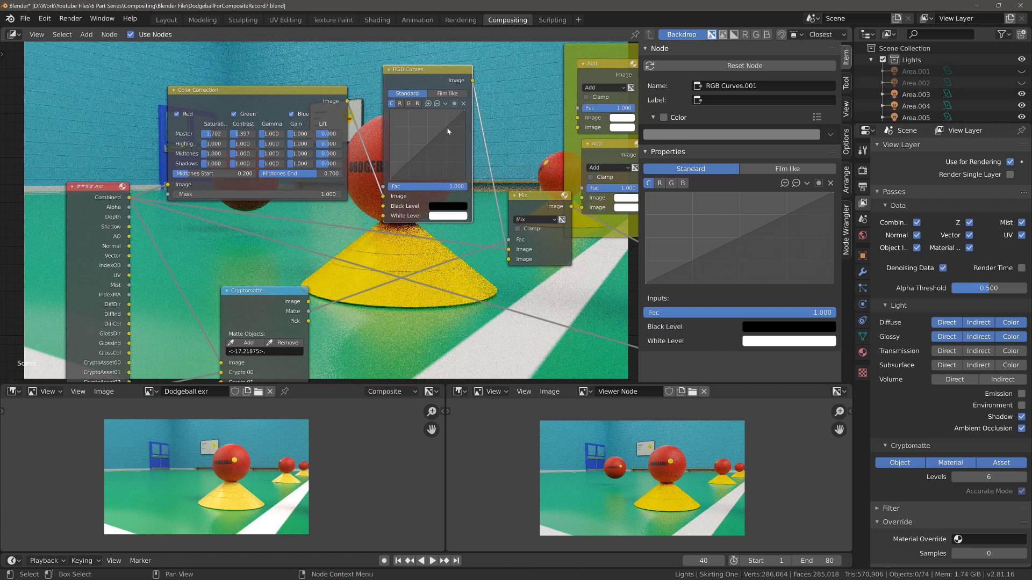
Step: Shape the combined curve with an upper point at about (0.744, 0.570), and lower the red curve through about (0.708, 0.247) and (0.885, 0.334)
{"action": "left_click_drag", "start_coordinate": [445, 127], "coordinate": [416, 149]}
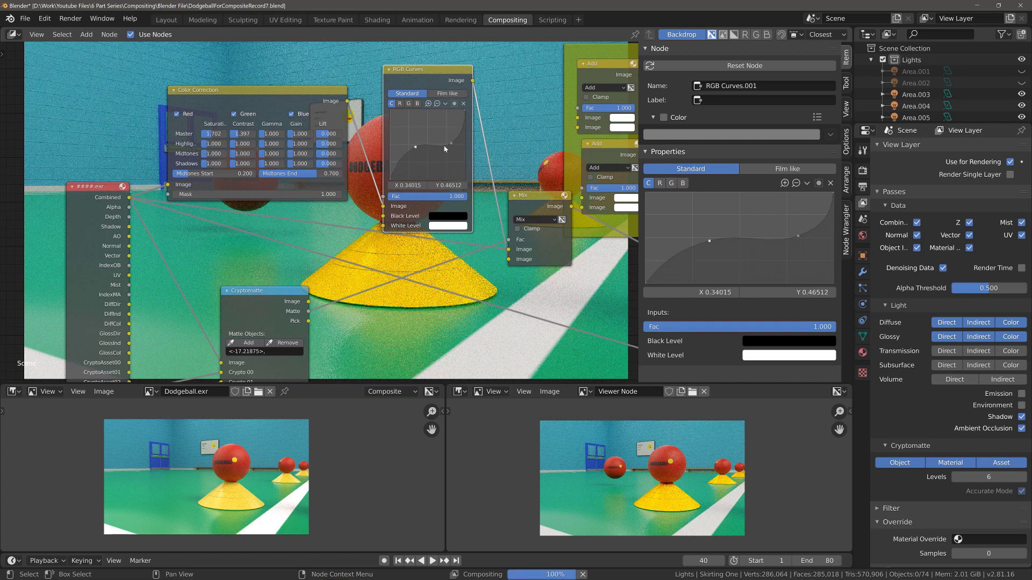
{"action": "mouse_move", "coordinate": [451, 145]}
{"action": "left_mouse_down"}
{"action": "mouse_move", "coordinate": [415, 160]}
{"action": "mouse_move", "coordinate": [446, 139]}
{"action": "left_mouse_up"}
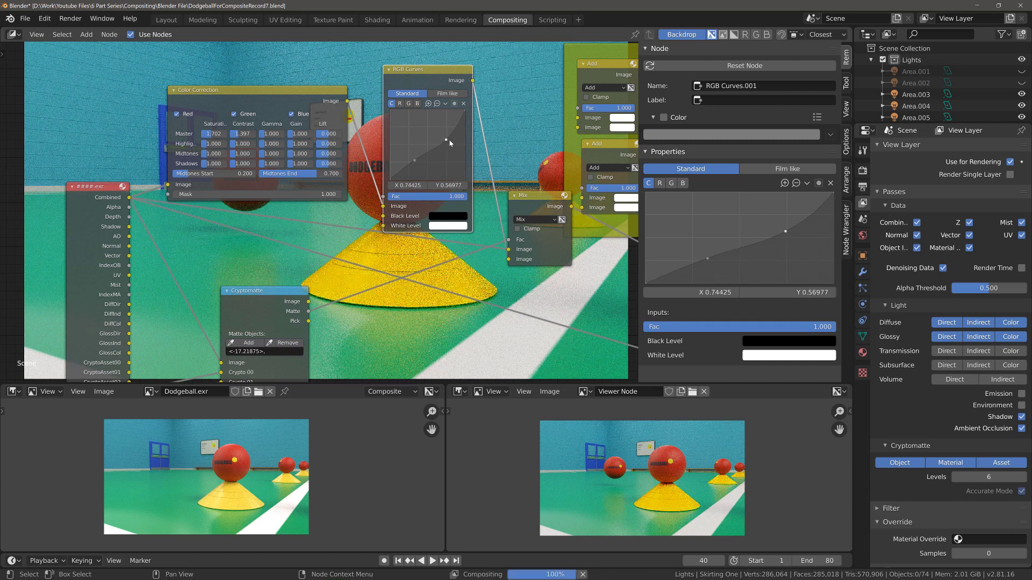
{"action": "left_click", "coordinate": [401, 103]}
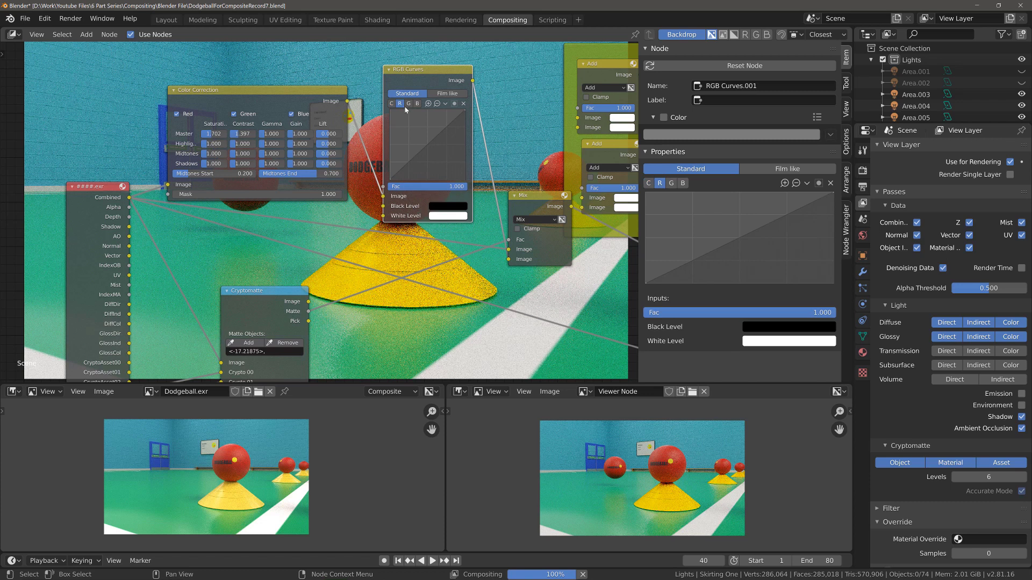
{"action": "left_click_drag", "start_coordinate": [427, 149], "coordinate": [450, 164]}
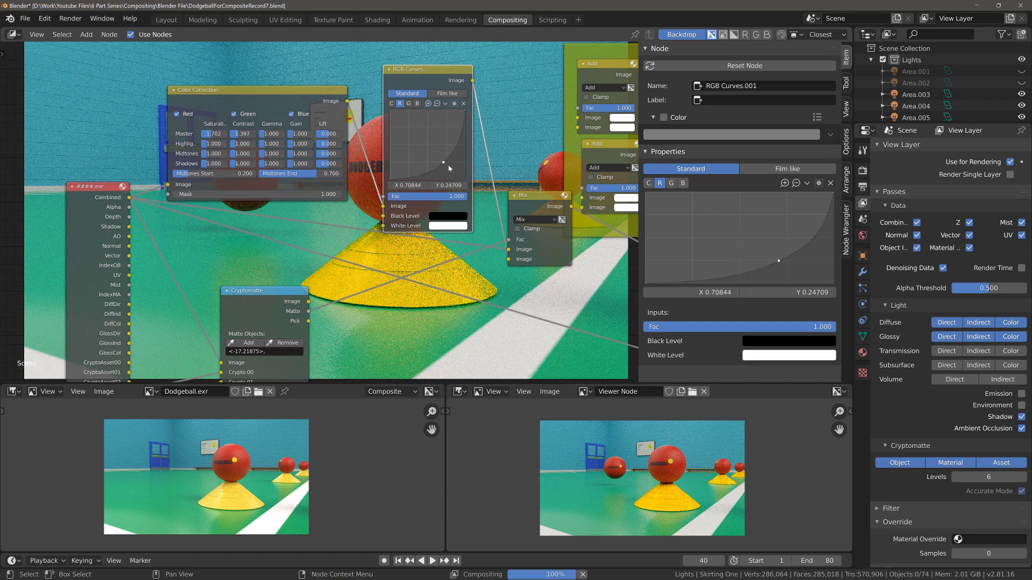
{"action": "left_click", "coordinate": [457, 156]}
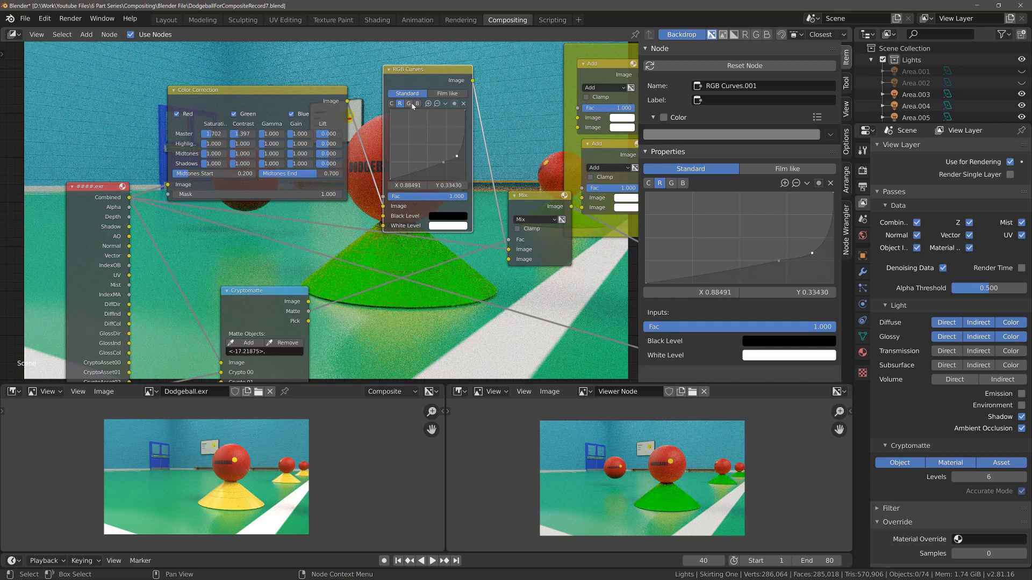
Step: Lower the green channel's curve with points at about (0.754, 0.273) and (0.903, 0.375)
{"action": "left_click", "coordinate": [408, 103]}
{"action": "left_click_drag", "start_coordinate": [436, 145], "coordinate": [448, 160]}
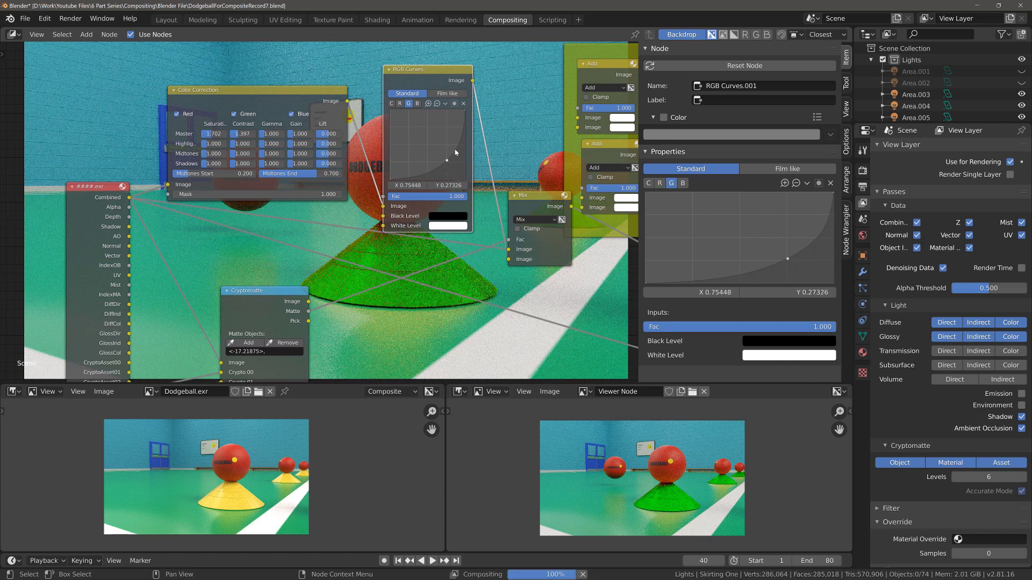
{"action": "left_click", "coordinate": [457, 155]}
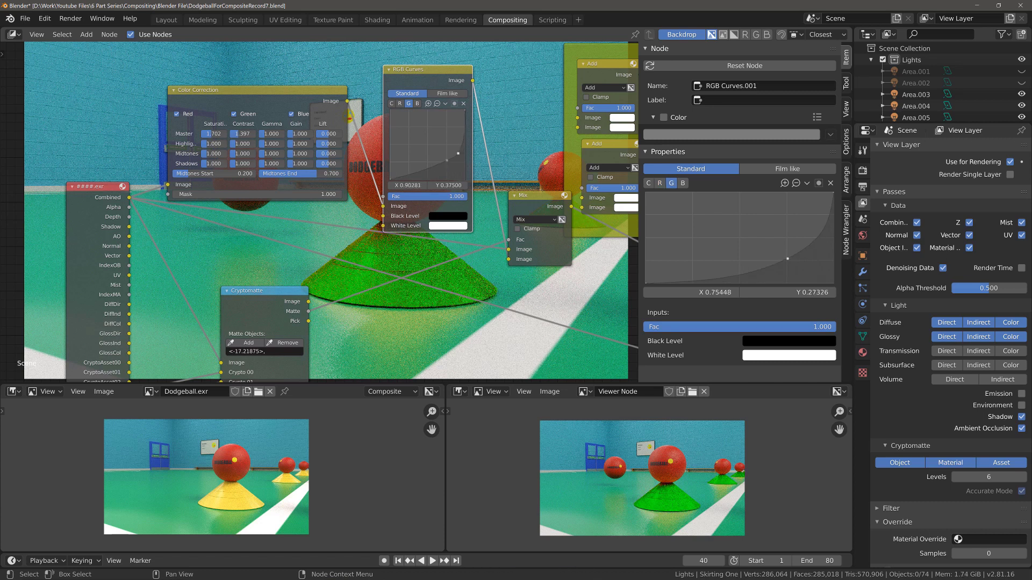
Step: Try raising the blue channel's curve with a point at about (0.286, 0.640), and undo the separate colour channel curve edits
{"action": "left_click", "coordinate": [417, 104]}
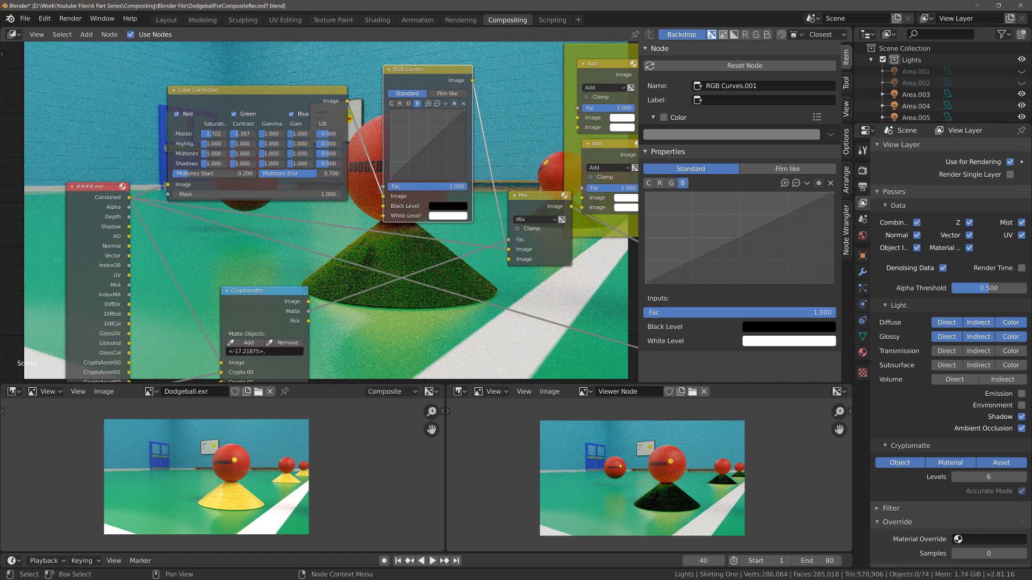
{"action": "left_click_drag", "start_coordinate": [438, 147], "coordinate": [411, 134]}
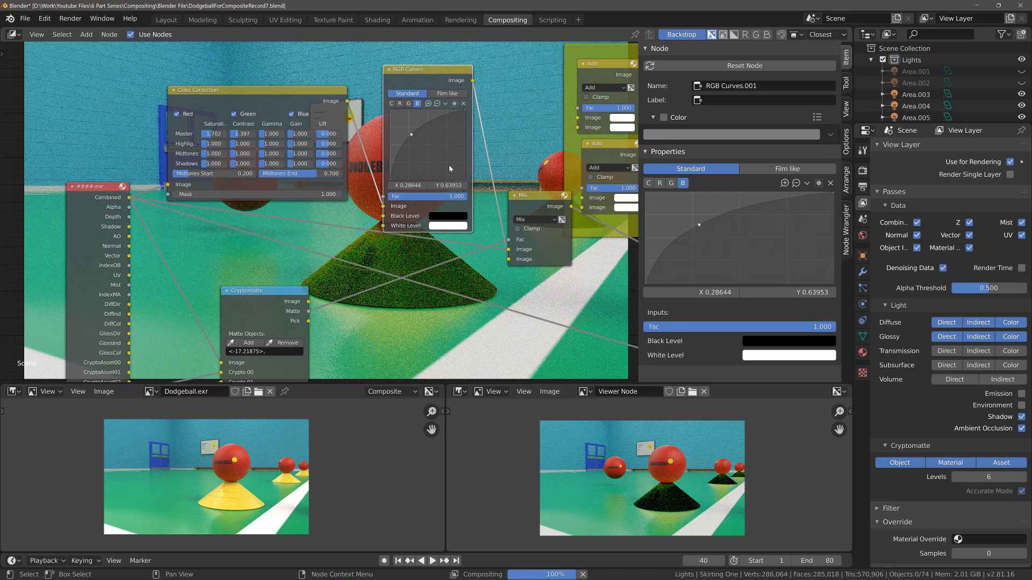
{"action": "key", "text": "ctrl+z"}
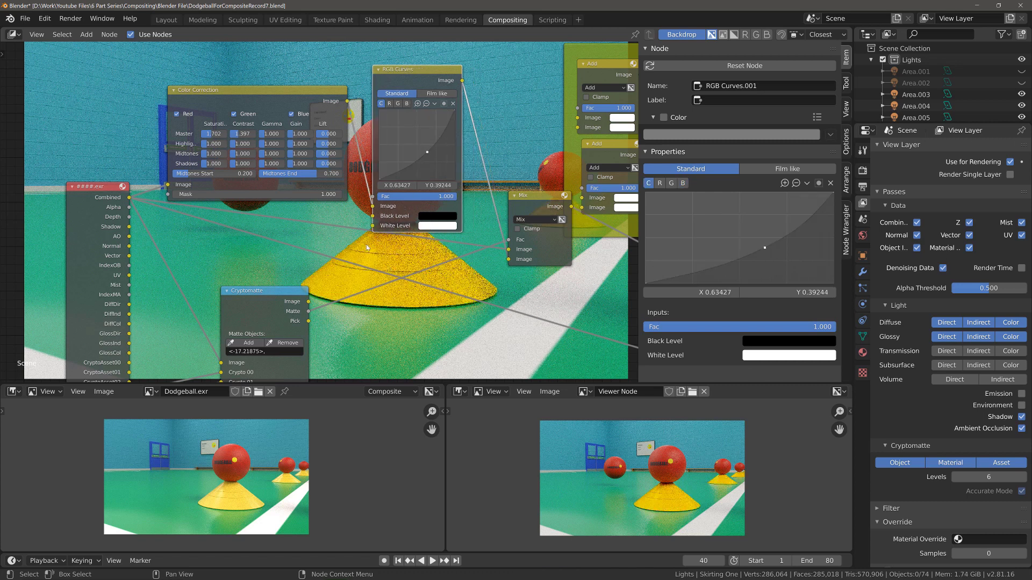
Step: Make room beside the RGB Curves node and insert a Hue Saturation Value node on its link to the Mix node
{"action": "left_click_drag", "start_coordinate": [410, 76], "coordinate": [399, 71]}
{"action": "left_click_drag", "start_coordinate": [291, 92], "coordinate": [235, 74]}
{"action": "left_click_drag", "start_coordinate": [447, 70], "coordinate": [408, 61]}
{"action": "key", "text": "shift+a"}
{"action": "mouse_move", "coordinate": [495, 152]}
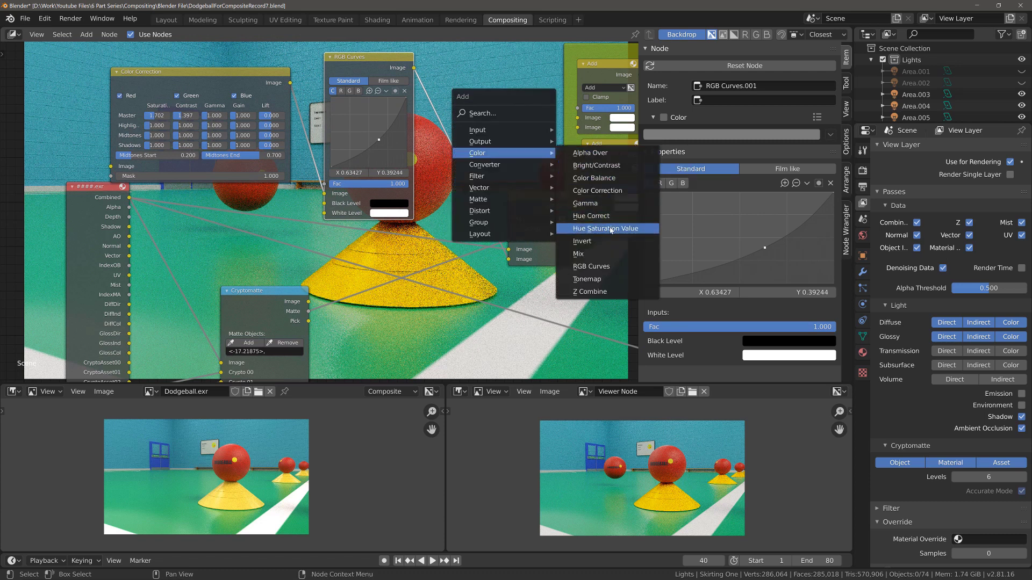
{"action": "left_click", "coordinate": [610, 230]}
{"action": "left_click", "coordinate": [453, 113]}
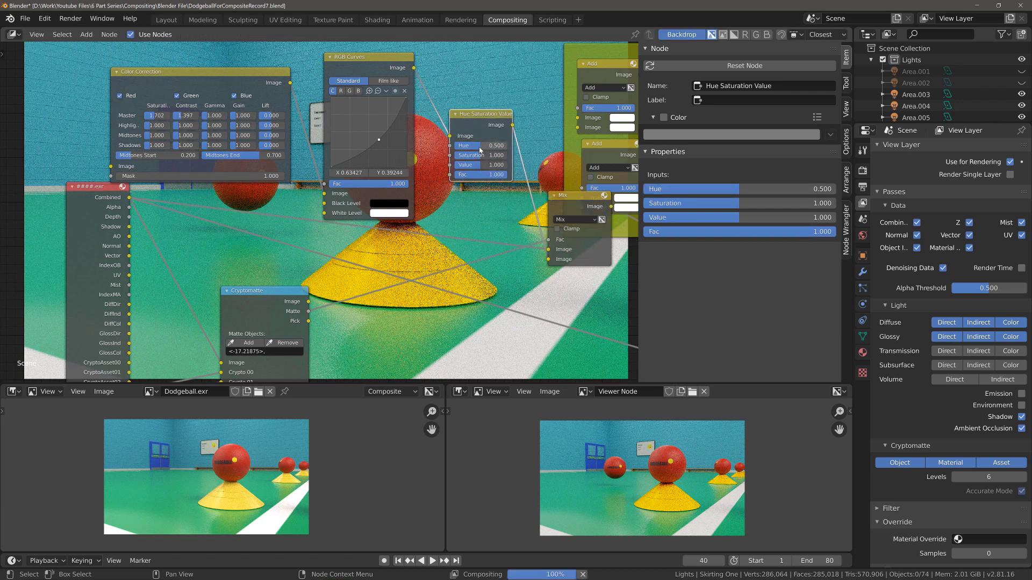
Step: Try pink and green hues for the cones, and set the Hue Saturation Value node's Hue to 0.927 for blue
{"action": "left_click_drag", "start_coordinate": [480, 151], "coordinate": [474, 150]}
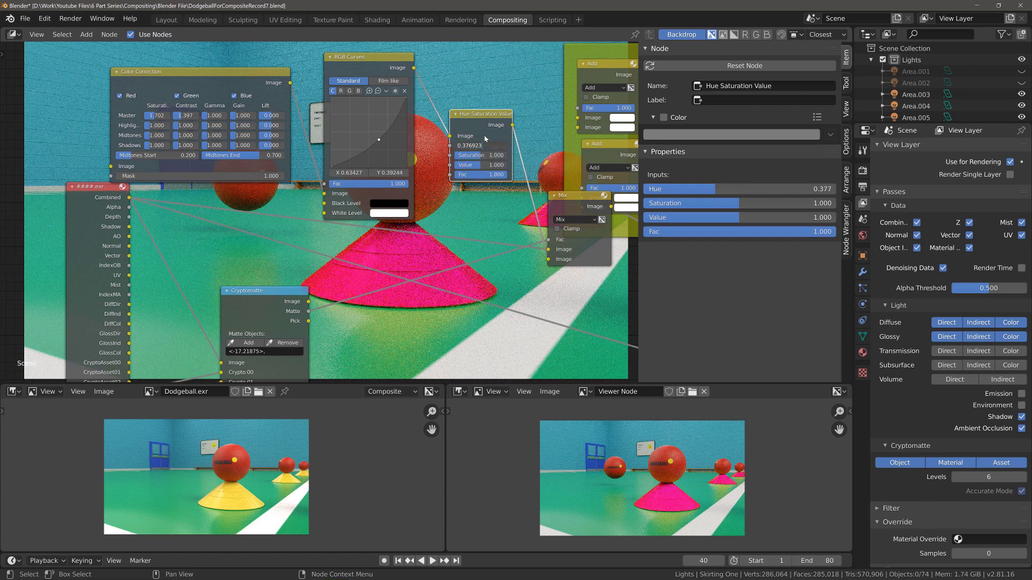
{"action": "left_click_drag", "start_coordinate": [480, 149], "coordinate": [493, 148]}
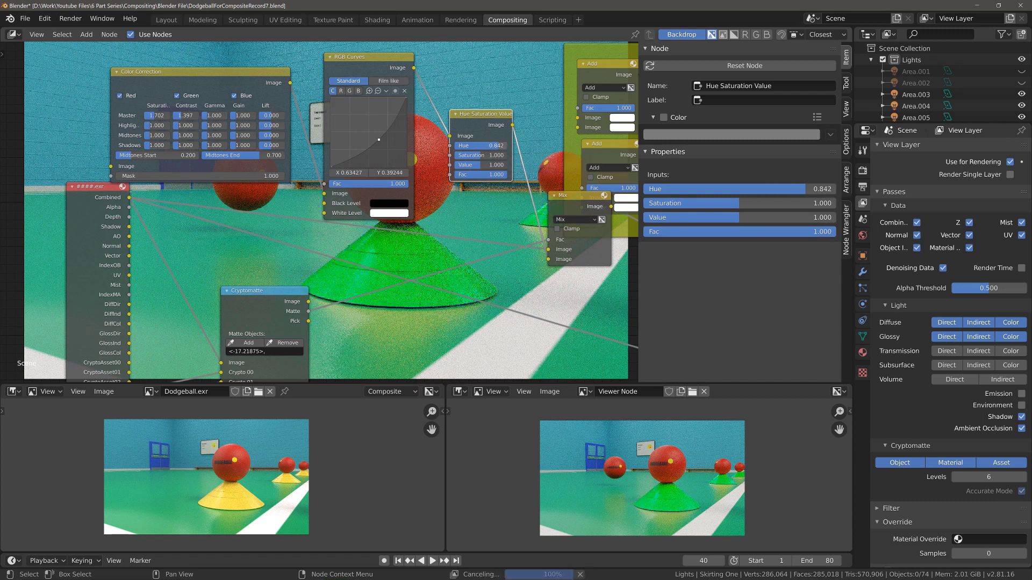
{"action": "left_click_drag", "start_coordinate": [492, 149], "coordinate": [503, 149]}
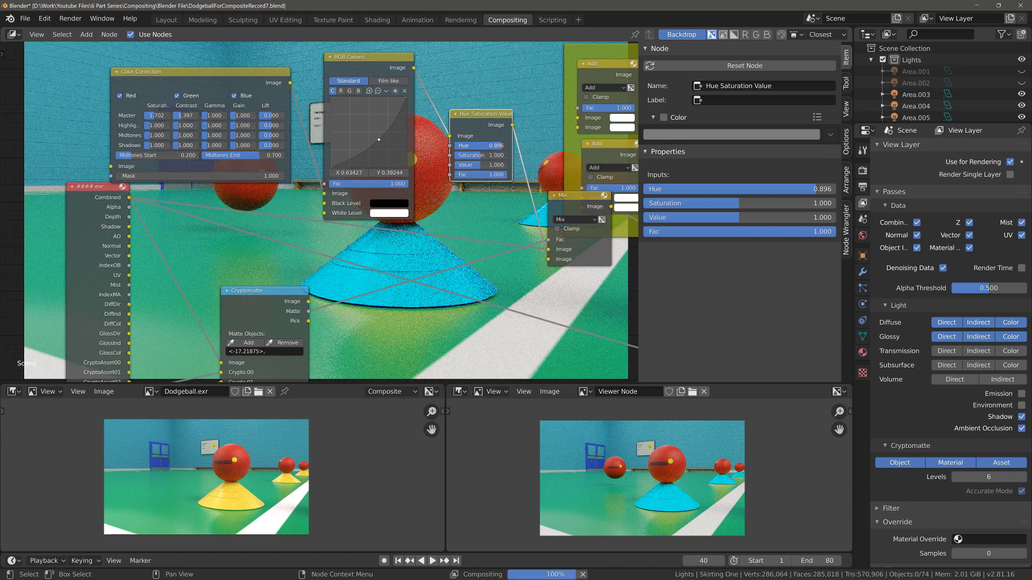
{"action": "left_click_drag", "start_coordinate": [504, 149], "coordinate": [510, 149]}
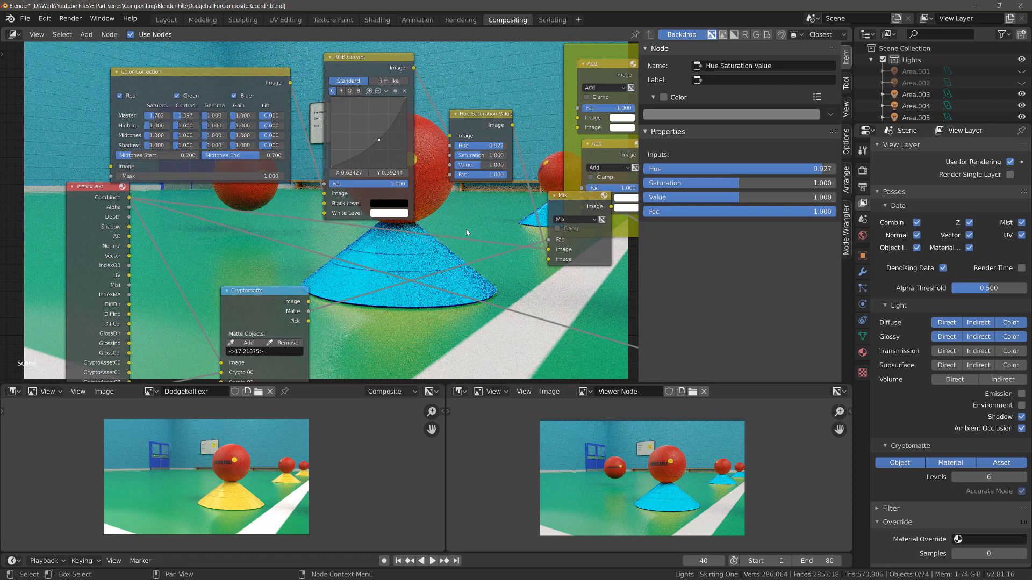
Step: Delete the RGB Curves node feeding Hue Saturation Value and link the Color Correction output to the Hue Saturation Value image input
{"action": "scroll", "coordinate": [464, 228], "scroll_direction": "down", "scroll_amount": 2}
{"action": "middle_click_drag", "start_coordinate": [457, 195], "coordinate": [458, 279]}
{"action": "scroll", "coordinate": [401, 221], "scroll_direction": "down", "scroll_amount": 2}
{"action": "scroll", "coordinate": [159, 195], "scroll_direction": "up", "scroll_amount": 2}
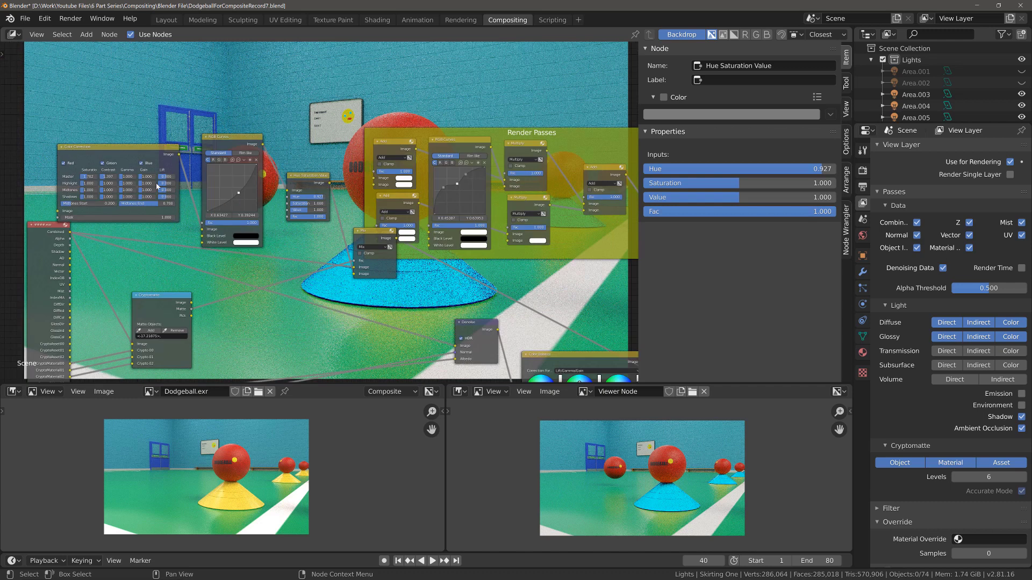
{"action": "left_click", "coordinate": [224, 144]}
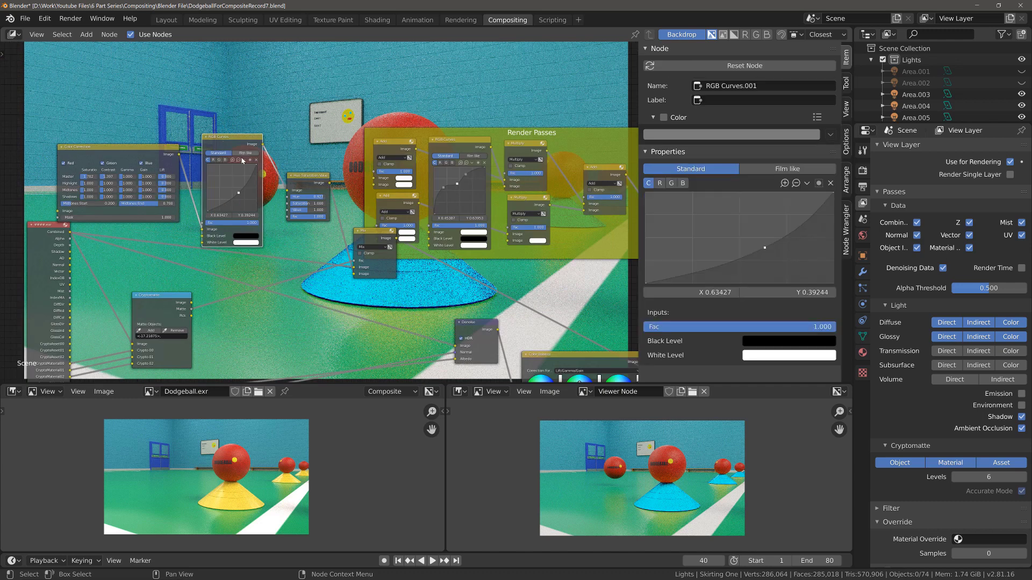
{"action": "key", "text": "x"}
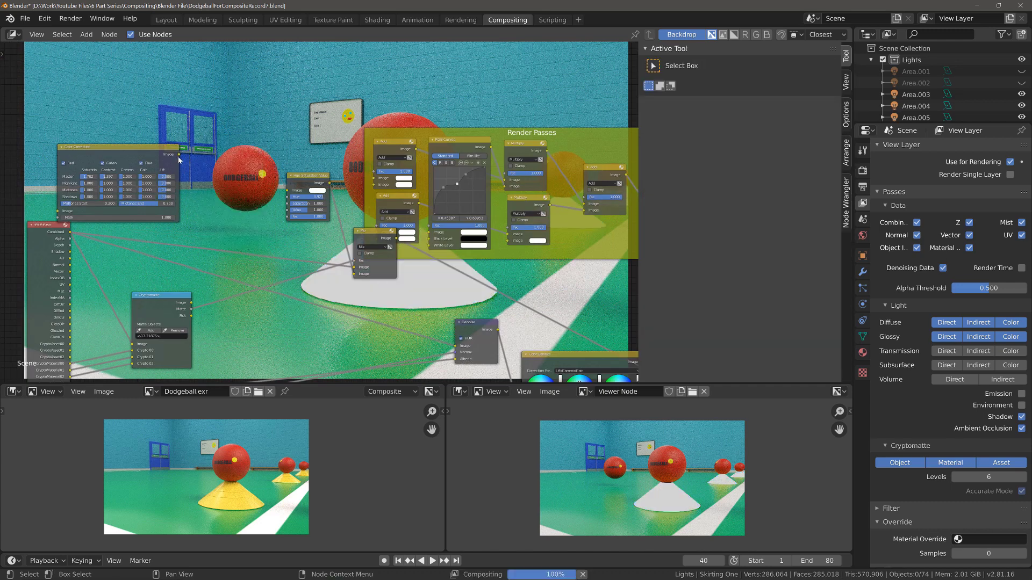
{"action": "left_click_drag", "start_coordinate": [179, 155], "coordinate": [287, 191]}
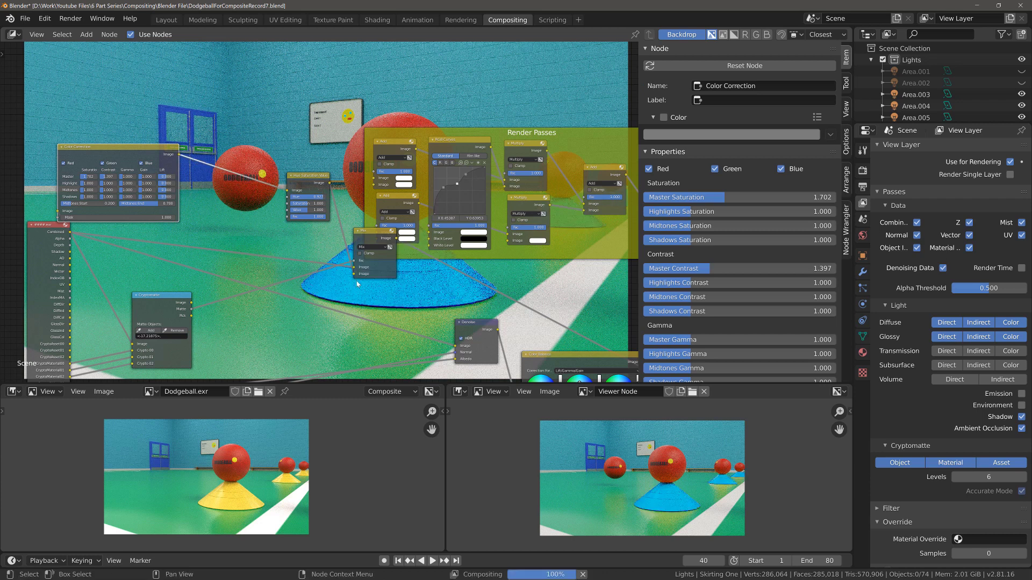
Step: Arrange the Color Correction, Hue Saturation Value, Mix and Cryptomatte nodes in a compact group beside the EXR image node
{"action": "left_click_drag", "start_coordinate": [134, 152], "coordinate": [189, 190]}
{"action": "left_click_drag", "start_coordinate": [364, 242], "coordinate": [266, 209]}
{"action": "left_click_drag", "start_coordinate": [325, 219], "coordinate": [309, 249]}
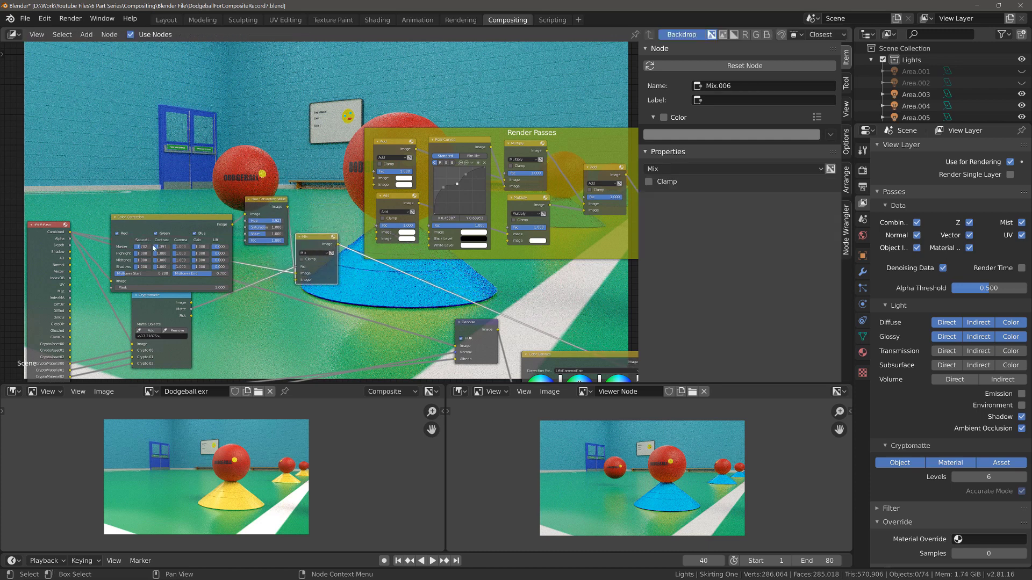
{"action": "left_click_drag", "start_coordinate": [153, 229], "coordinate": [146, 221]}
{"action": "left_click", "coordinate": [158, 306]}
{"action": "left_click_drag", "start_coordinate": [159, 306], "coordinate": [140, 306]}
{"action": "left_click", "coordinate": [325, 246]}
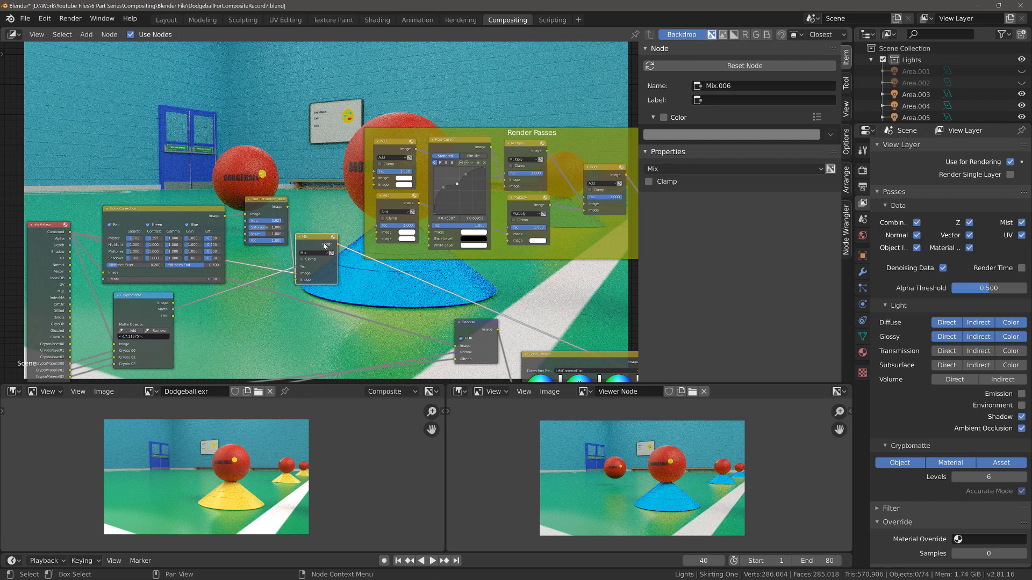
{"action": "left_click_drag", "start_coordinate": [254, 198], "coordinate": [245, 209]}
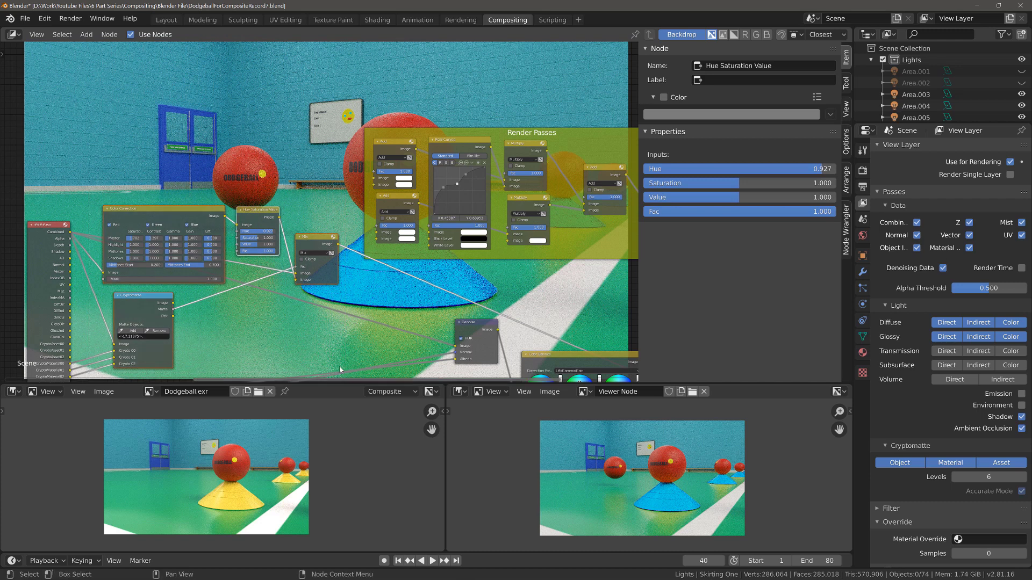
Step: Join the cone recolouring nodes in a frame labelled CRYPTO, with a white colour and a label size of 64
{"action": "key", "text": "ctrl+j"}
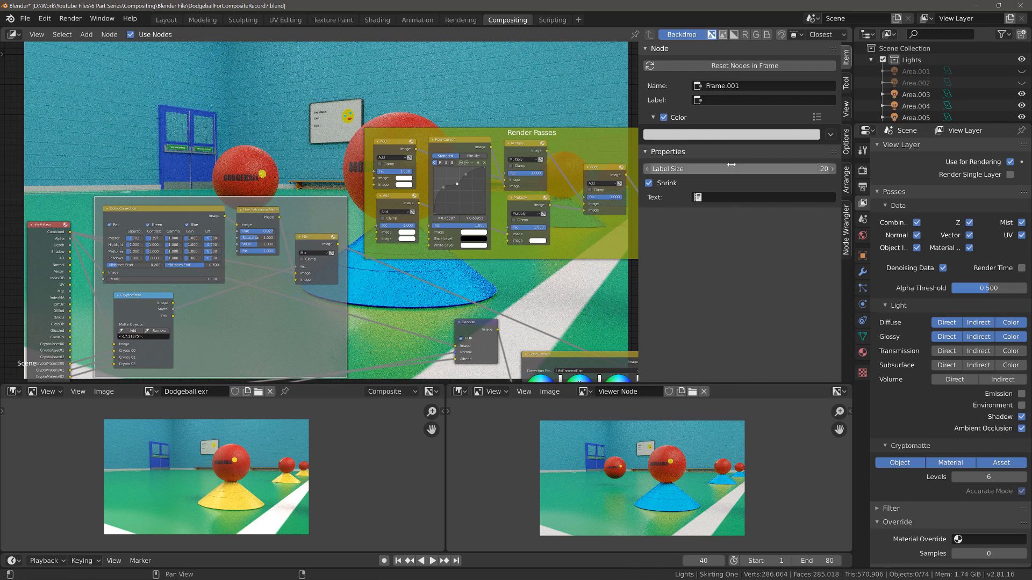
{"action": "left_click", "coordinate": [715, 97]}
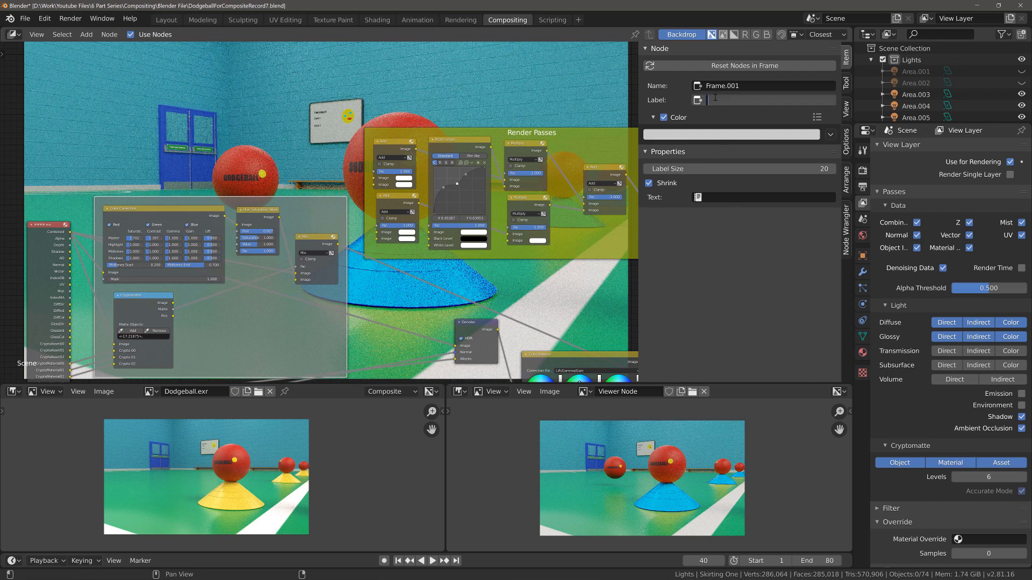
{"action": "type", "text": "Cr"}
{"action": "type", "text": "R"}
{"action": "type", "text": "YPTO"}
{"action": "key", "text": "Return"}
{"action": "left_click", "coordinate": [695, 135]}
{"action": "left_click_drag", "start_coordinate": [741, 160], "coordinate": [769, 169]}
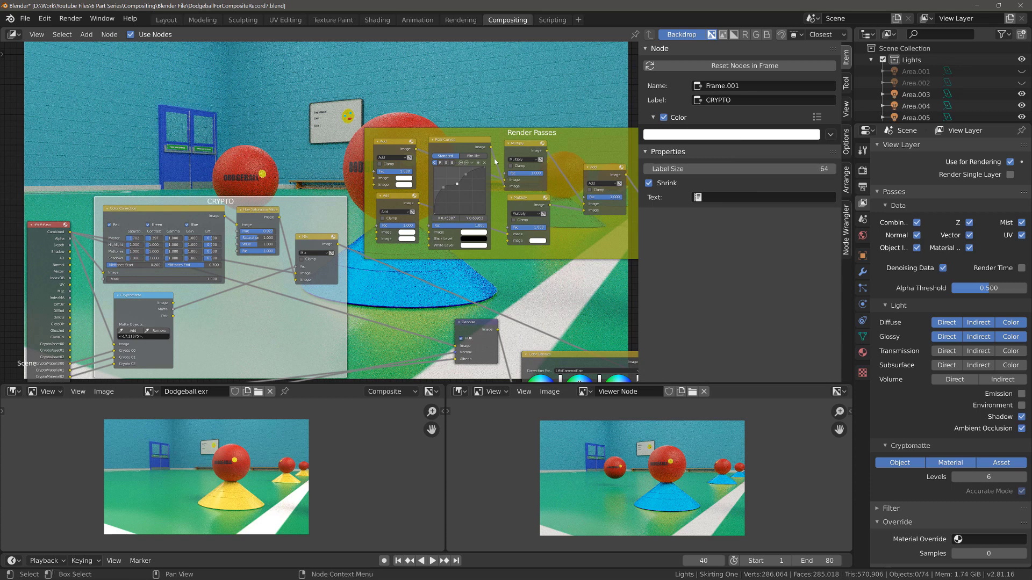
Step: Move the Render Passes frame up out of the way and reposition the CRYPTO frame beside the EXR image node
{"action": "scroll", "coordinate": [483, 208], "scroll_direction": "down", "scroll_amount": 1}
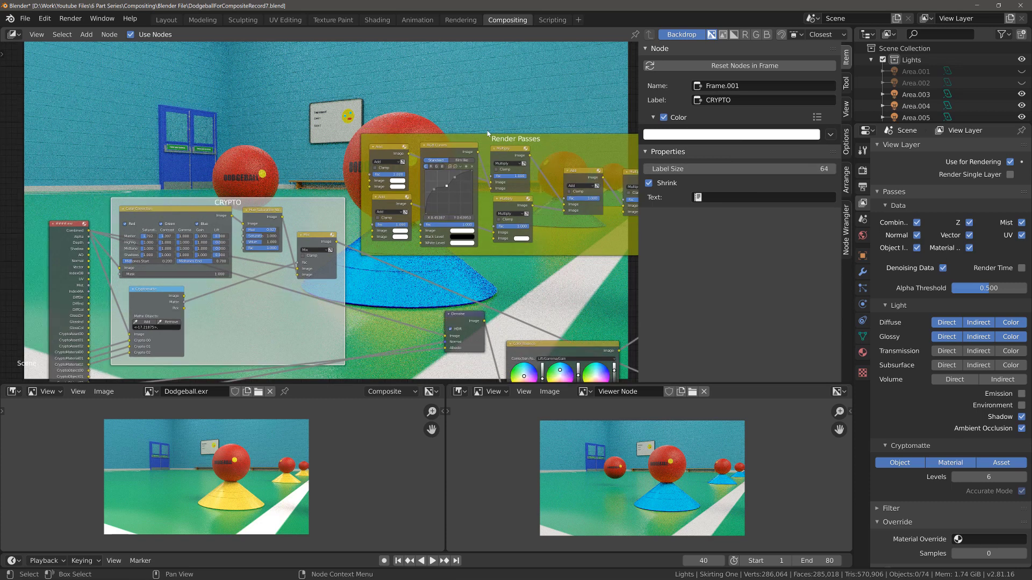
{"action": "left_click_drag", "start_coordinate": [497, 139], "coordinate": [442, 63]}
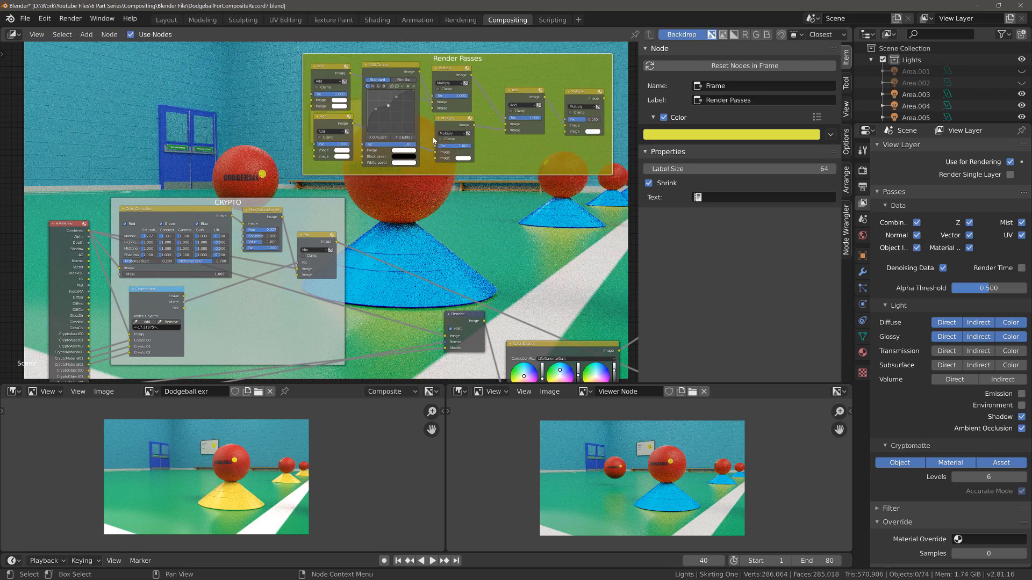
{"action": "scroll", "coordinate": [298, 200], "scroll_direction": "down", "scroll_amount": 1}
{"action": "left_click_drag", "start_coordinate": [301, 207], "coordinate": [316, 236]}
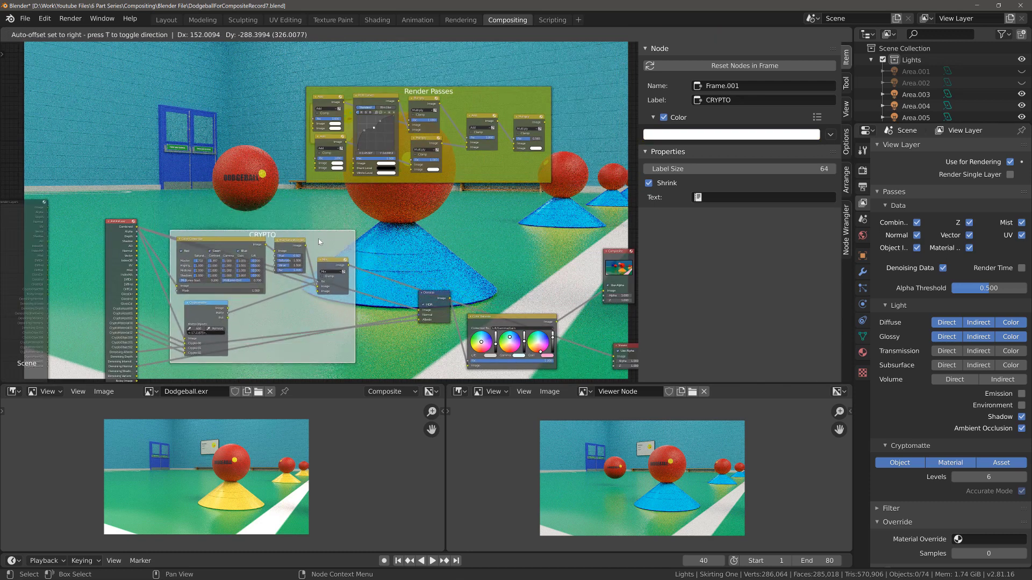
Step: Link the Mix node's output in the CRYPTO frame to the Denoise node's Image input
{"action": "scroll", "coordinate": [395, 315], "scroll_direction": "up", "scroll_amount": 1}
{"action": "scroll", "coordinate": [395, 315], "scroll_direction": "up", "scroll_amount": 2}
{"action": "middle_click_drag", "start_coordinate": [412, 283], "coordinate": [372, 220]}
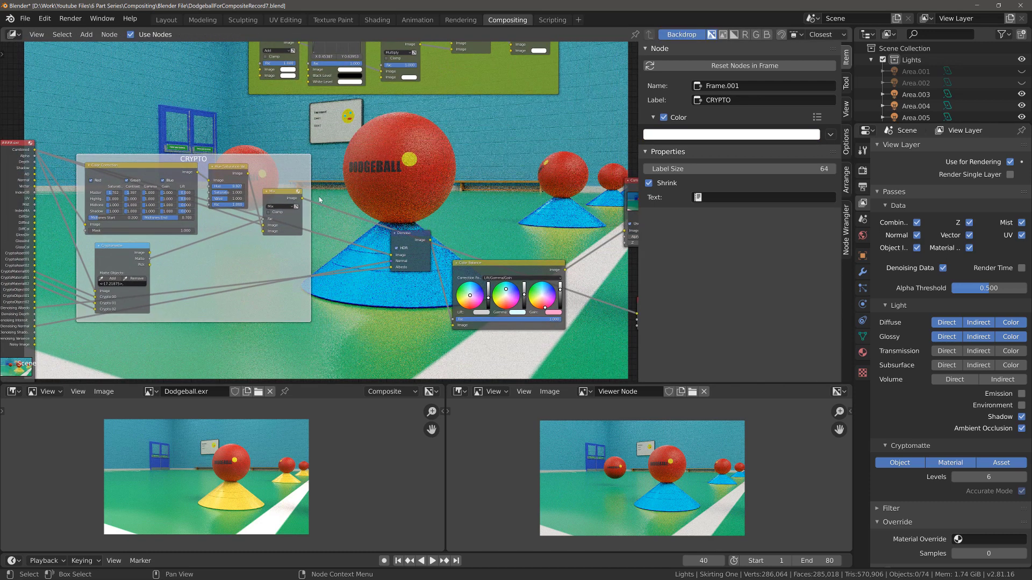
{"action": "left_click_drag", "start_coordinate": [301, 200], "coordinate": [395, 259]}
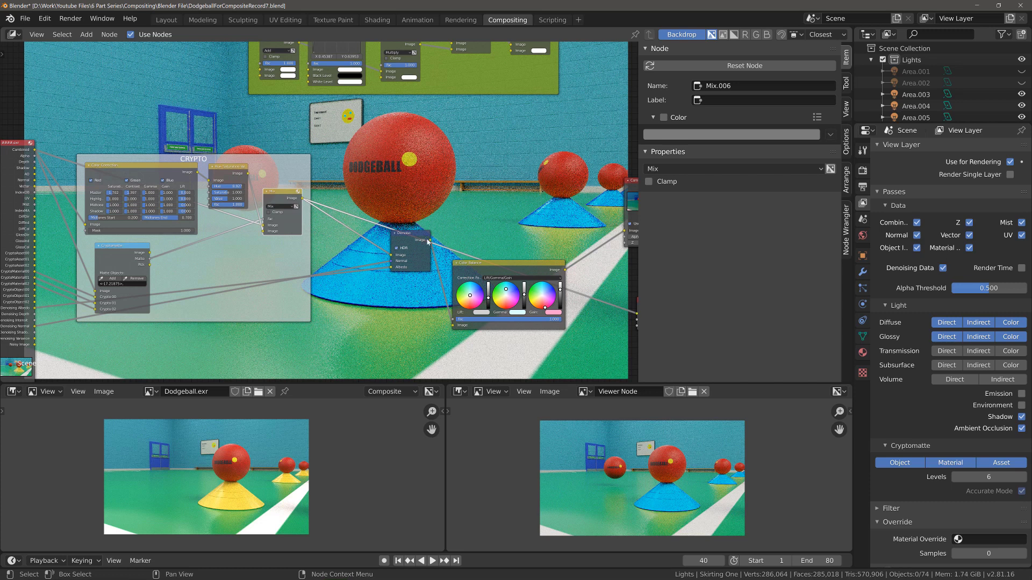
Step: Link the Color Balance node's image output to the Viewer node's Image input
{"action": "scroll", "coordinate": [547, 247], "scroll_direction": "up", "scroll_amount": 2}
{"action": "middle_click_drag", "start_coordinate": [546, 247], "coordinate": [371, 225]}
{"action": "left_click_drag", "start_coordinate": [358, 216], "coordinate": [466, 281]}
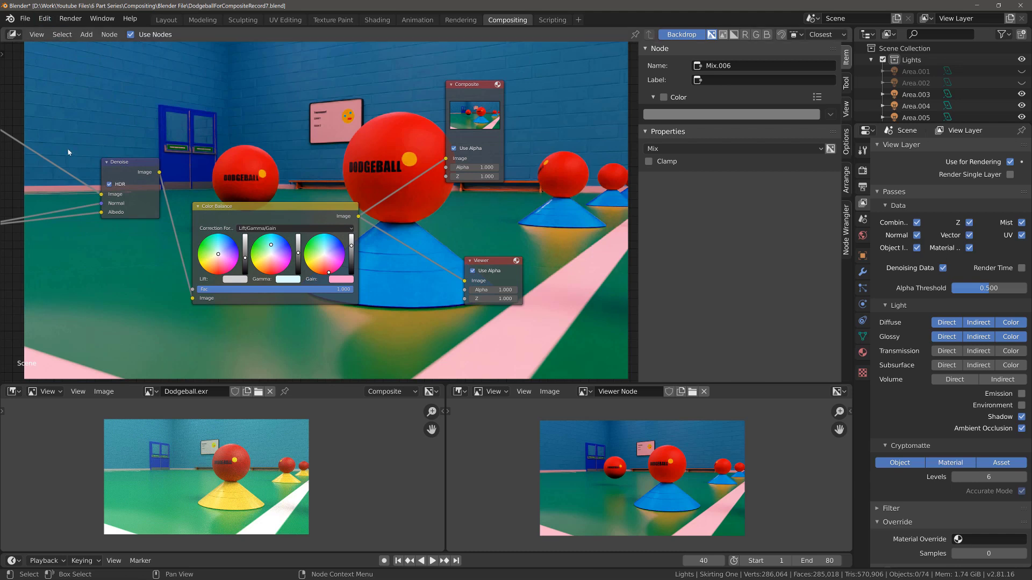
Step: Add a reroute point below the CRYPTO frame near the EXR node and link the Denoising Albedo output to it
{"action": "scroll", "coordinate": [428, 290], "scroll_direction": "down", "scroll_amount": 2}
{"action": "middle_click_drag", "start_coordinate": [232, 177], "coordinate": [280, 158]}
{"action": "scroll", "coordinate": [280, 158], "scroll_direction": "left", "scroll_amount": 10, "text": "ctrl"}
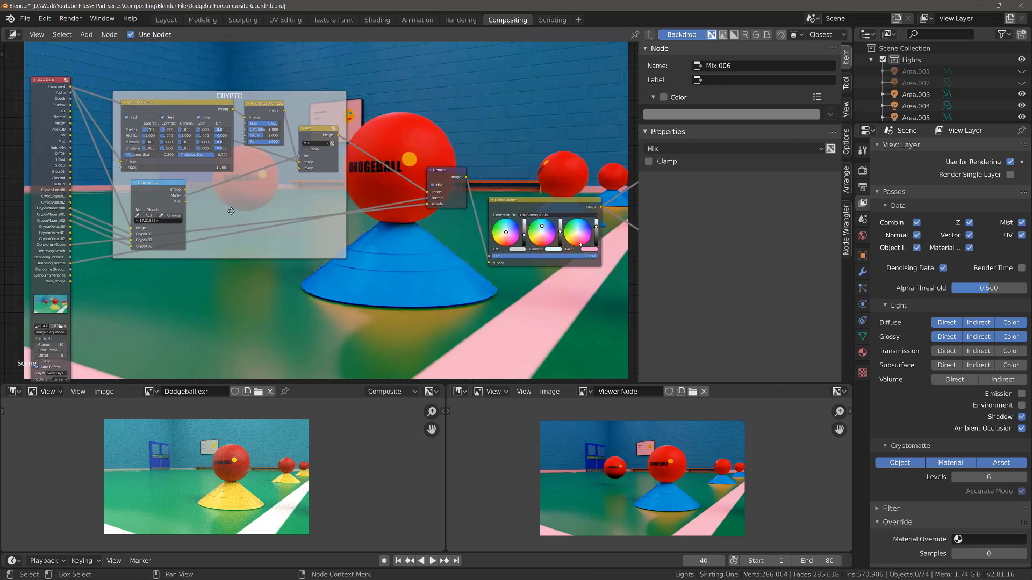
{"action": "scroll", "coordinate": [322, 228], "scroll_direction": "up", "scroll_amount": 1}
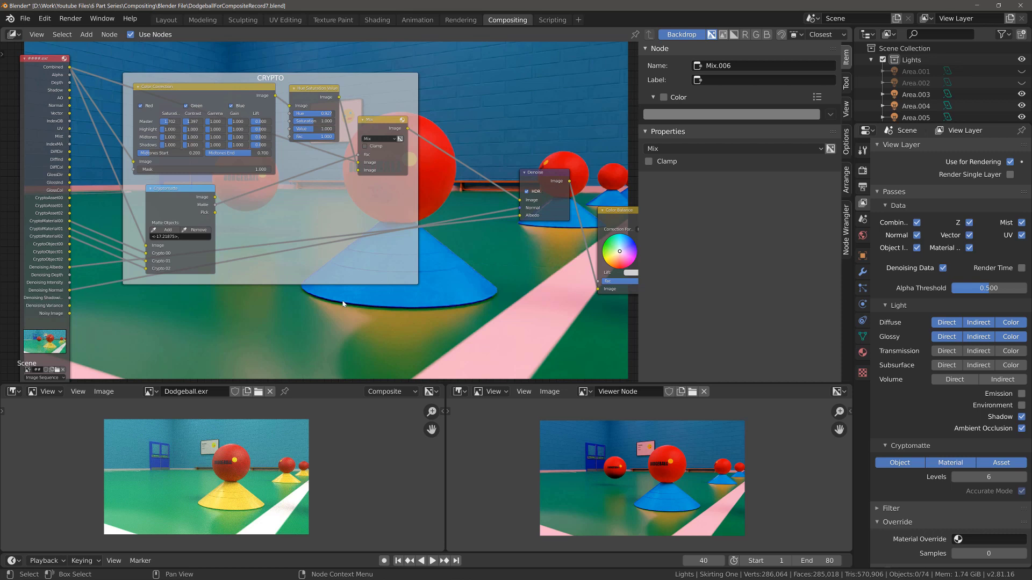
{"action": "key", "text": "shift+a"}
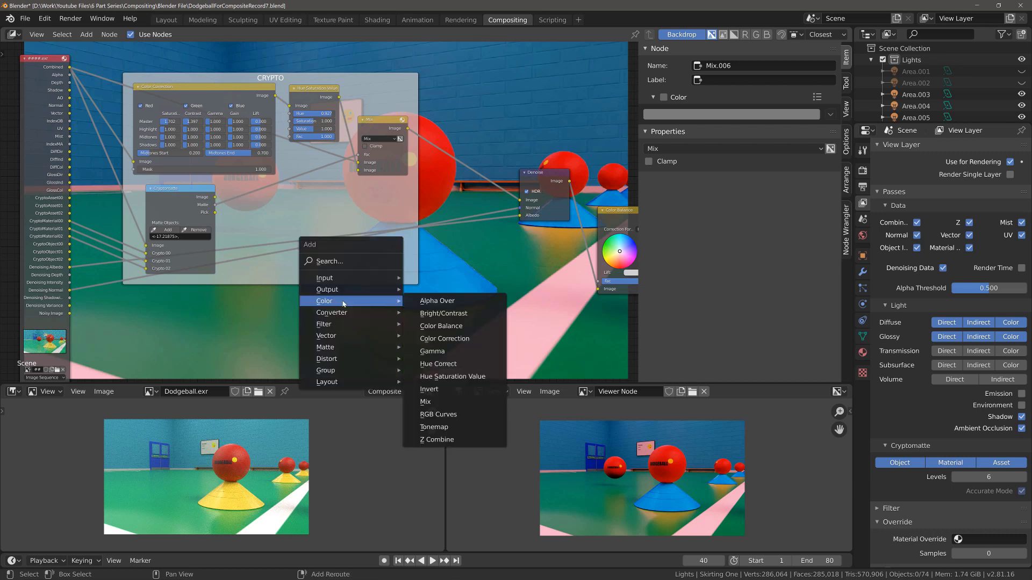
{"action": "mouse_move", "coordinate": [335, 382]}
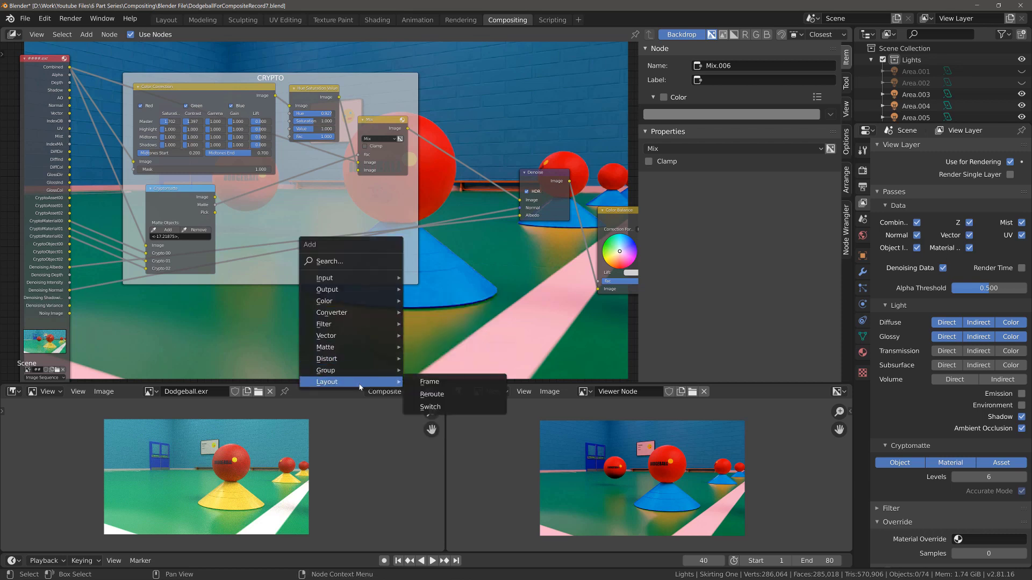
{"action": "left_click", "coordinate": [429, 394]}
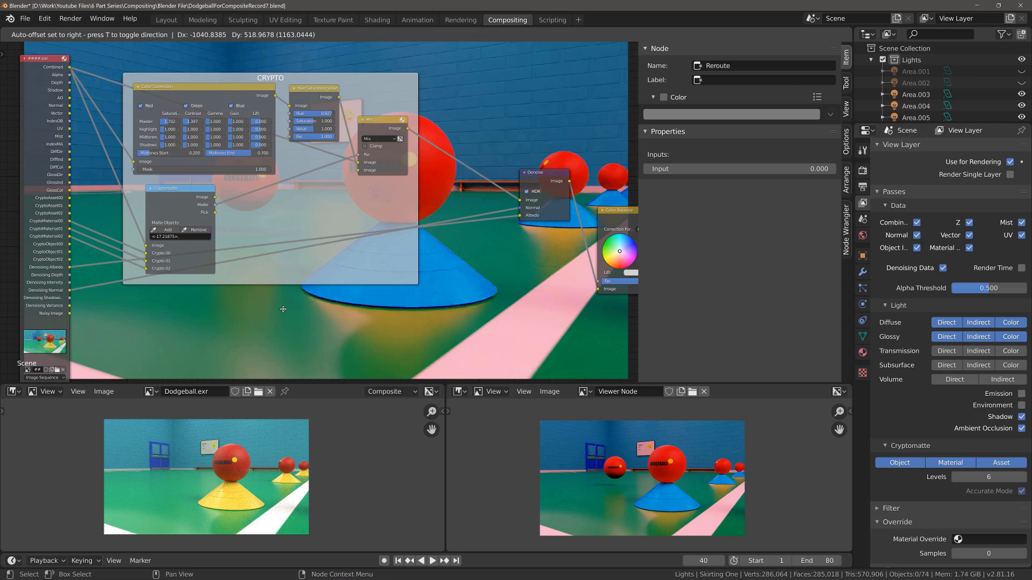
{"action": "left_click", "coordinate": [130, 313]}
{"action": "left_click_drag", "start_coordinate": [69, 267], "coordinate": [130, 313]}
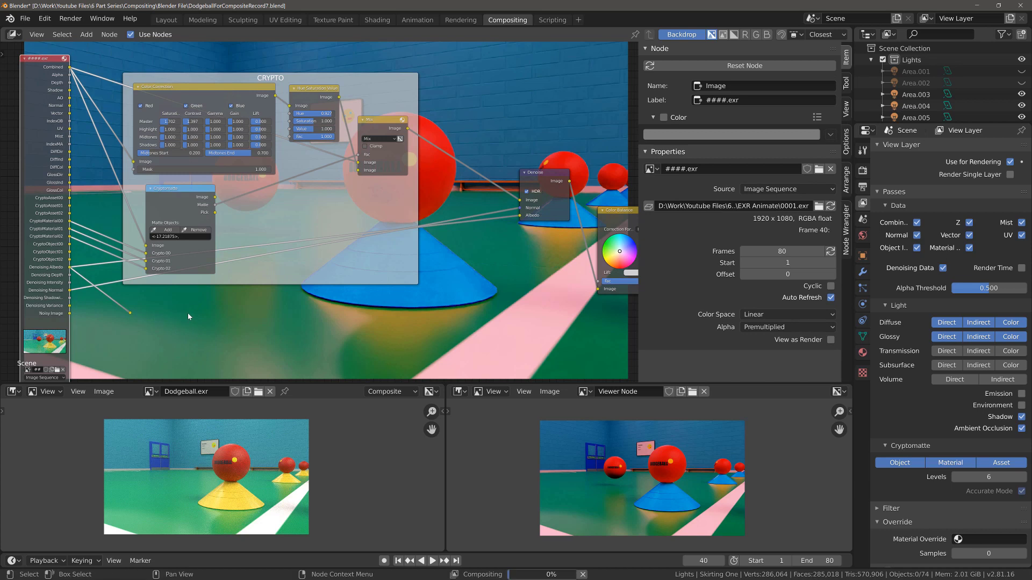
Step: Add a second reroute below the CRYPTO frame's far end and route the albedo link through it to Denoise's Albedo input
{"action": "key", "text": "shift+a"}
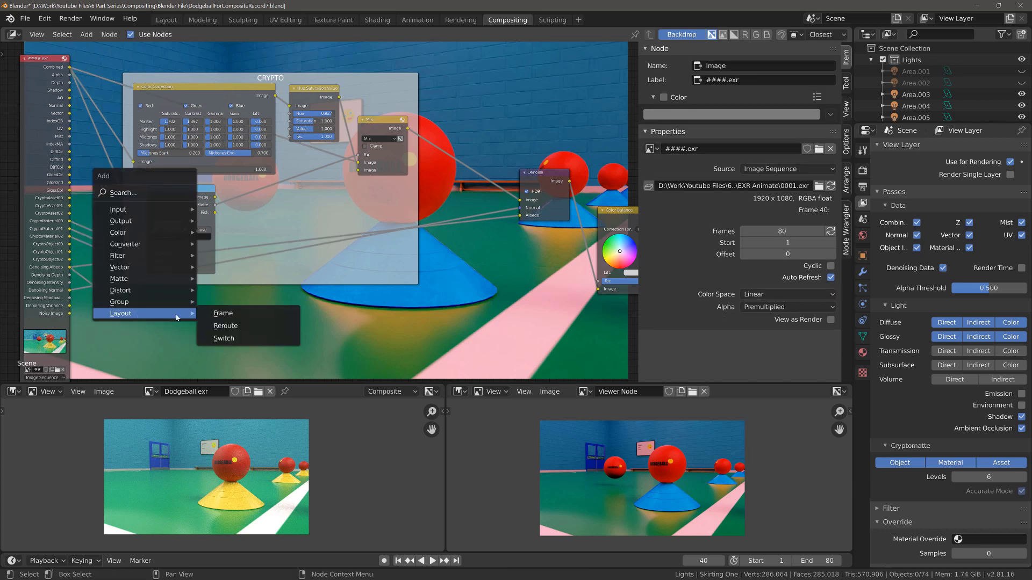
{"action": "left_click", "coordinate": [222, 328]}
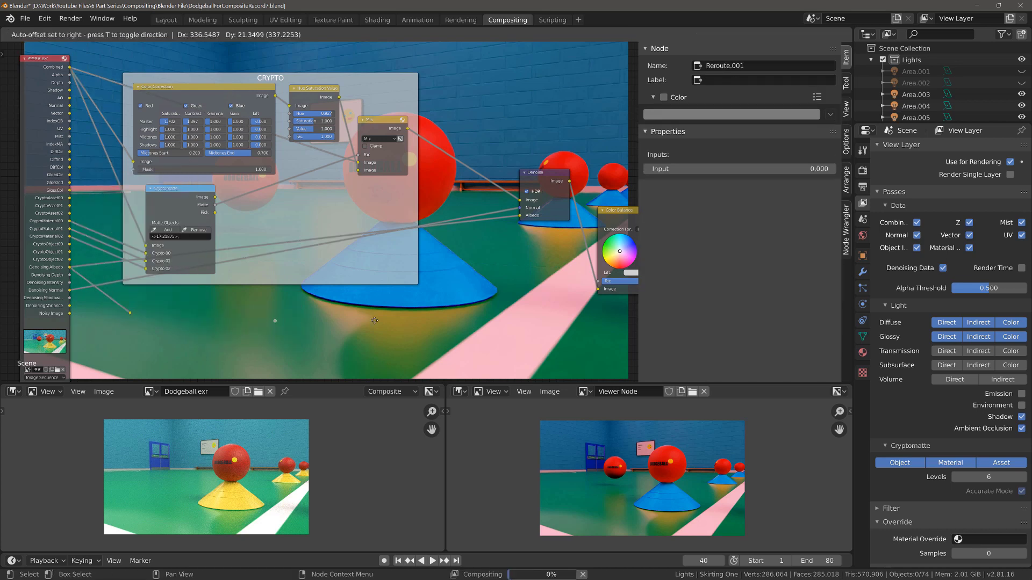
{"action": "left_click", "coordinate": [437, 315]}
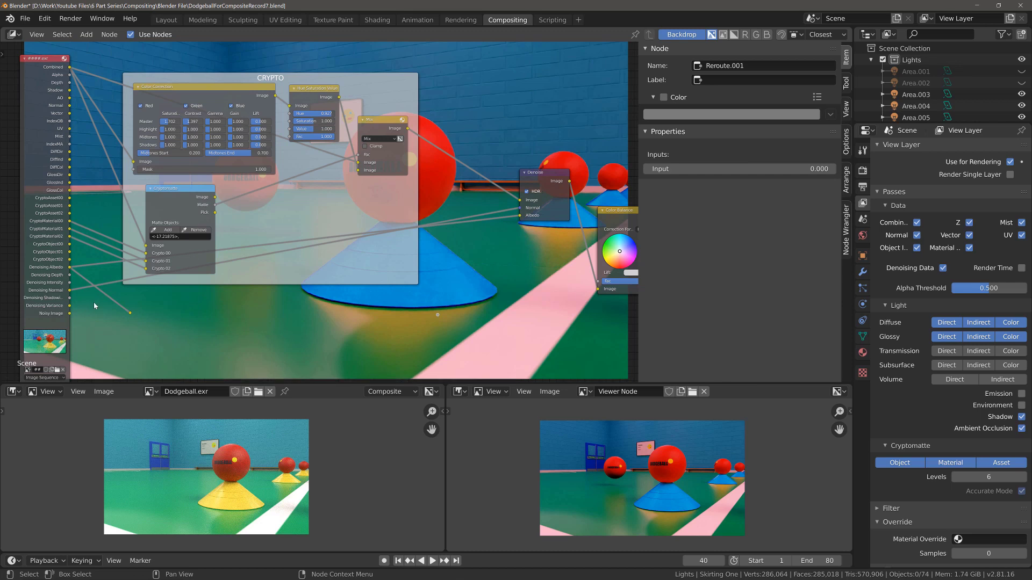
{"action": "left_click_drag", "start_coordinate": [130, 312], "coordinate": [517, 219]}
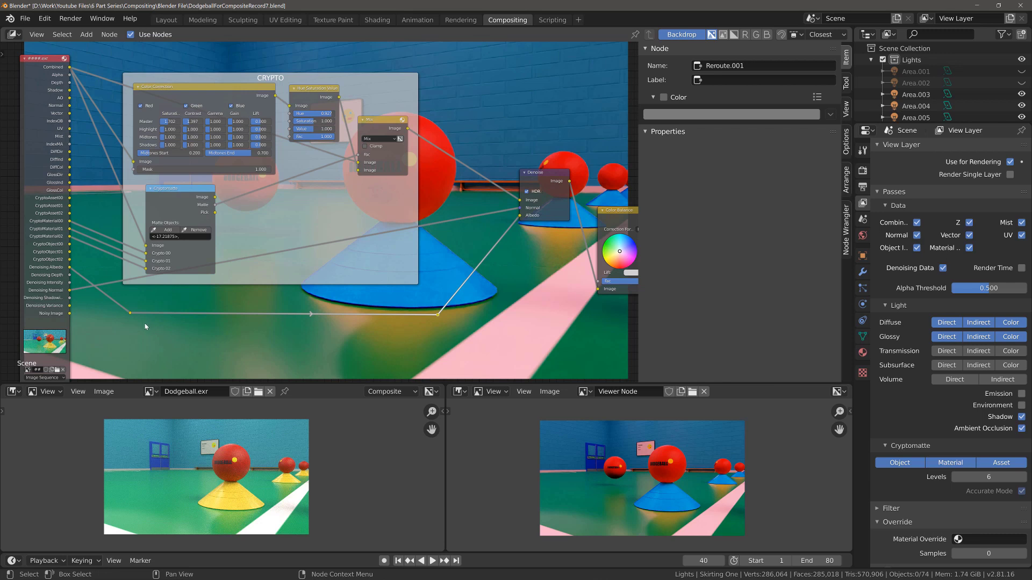
Step: Save the project as a new version named DodgeballForCompositeRecord8.blend
{"action": "key", "text": "ctrl+z"}
{"action": "middle_click_drag", "start_coordinate": [320, 214], "coordinate": [375, 214], "text": "ctrl"}
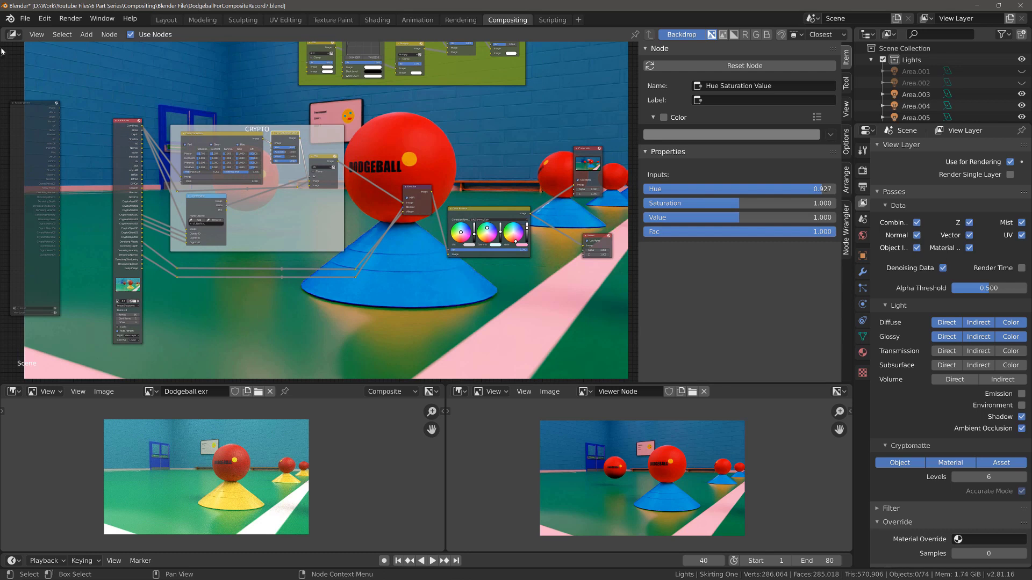
{"action": "left_click", "coordinate": [25, 18]}
{"action": "left_click", "coordinate": [81, 110]}
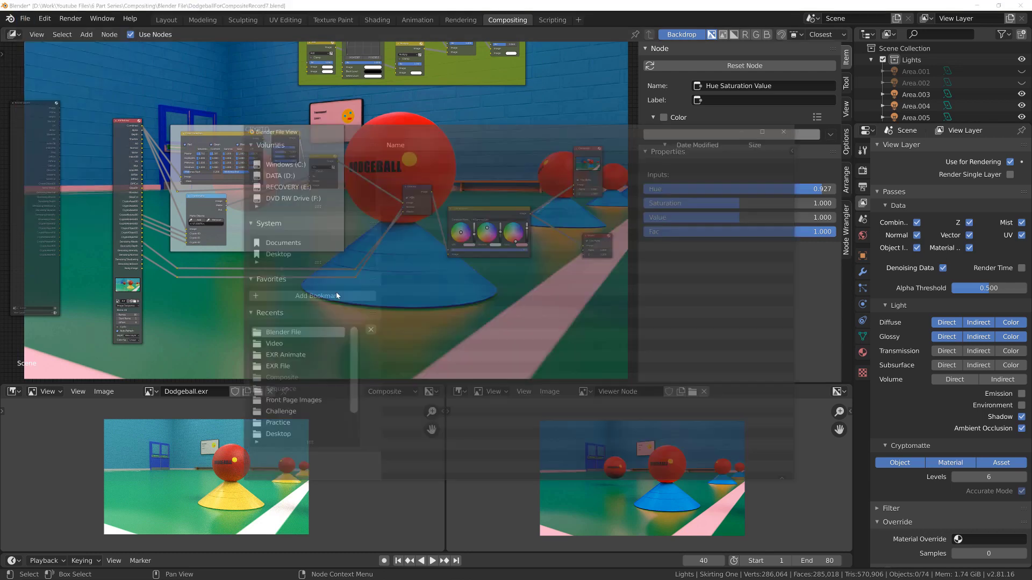
{"action": "left_click", "coordinate": [621, 474]}
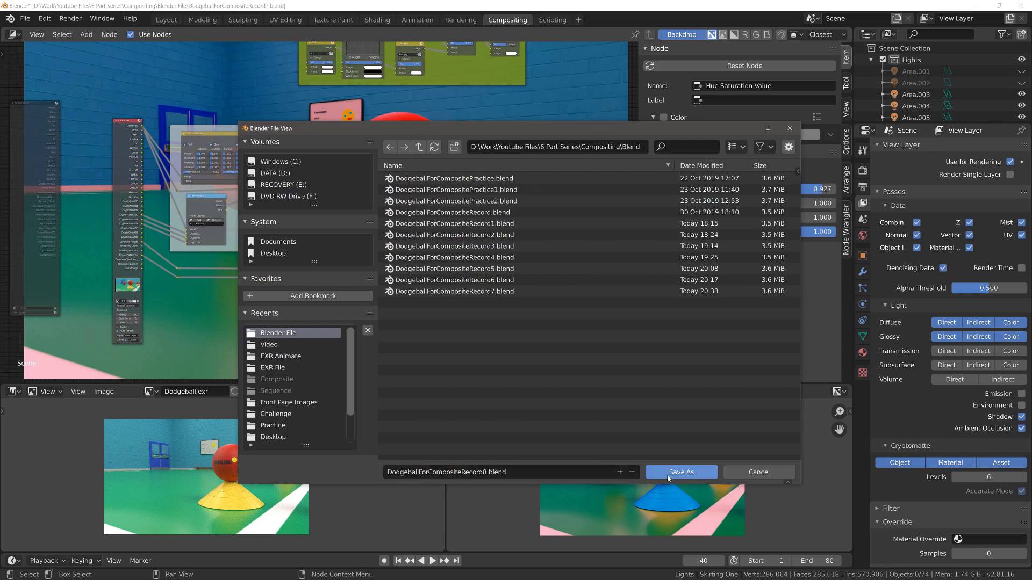
{"action": "left_click", "coordinate": [665, 474]}
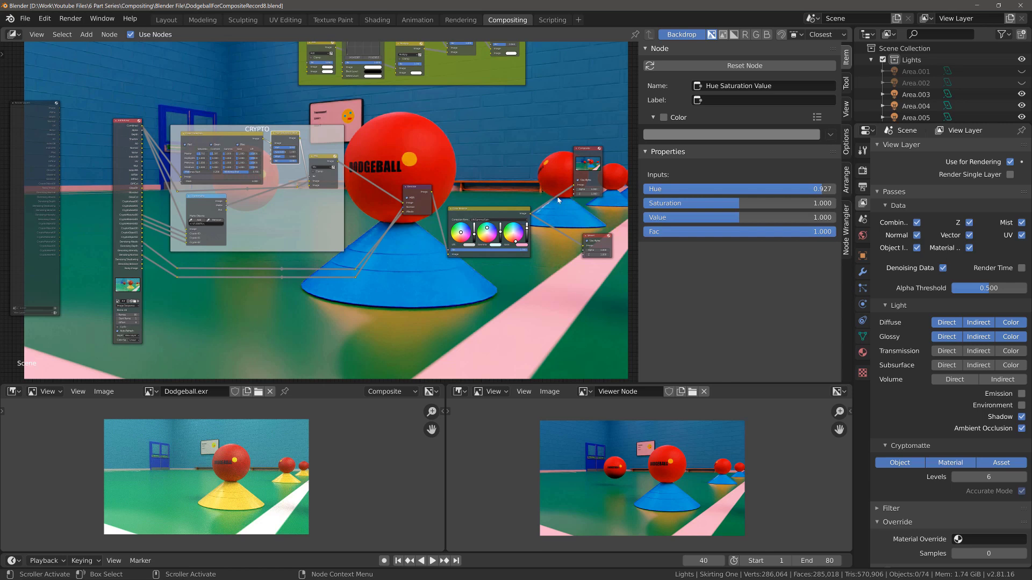
Step: From the render output path browser, create a folder named Finished Video inside the EXR File directory
{"action": "left_click", "coordinate": [863, 187]}
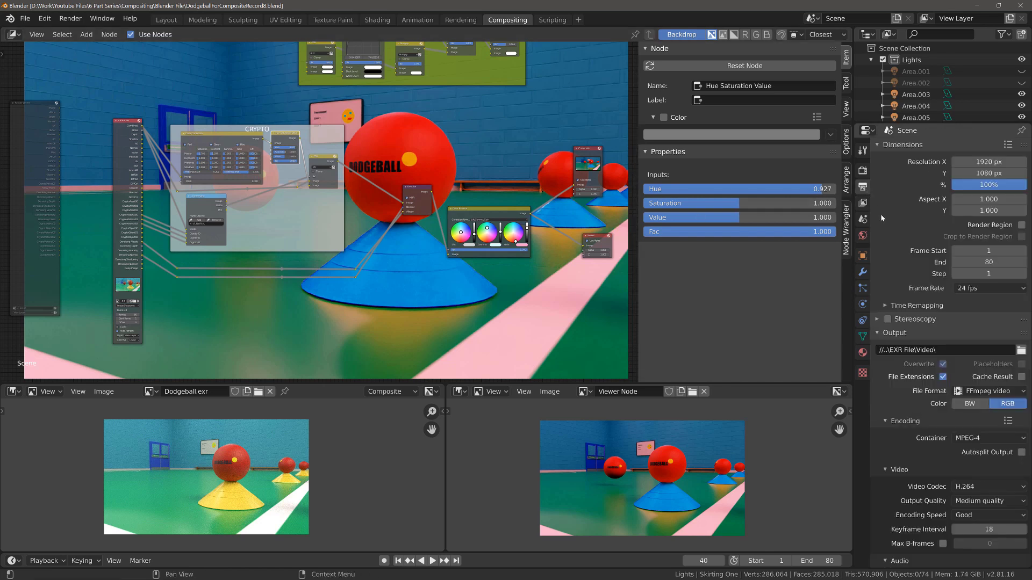
{"action": "left_click", "coordinate": [1021, 350]}
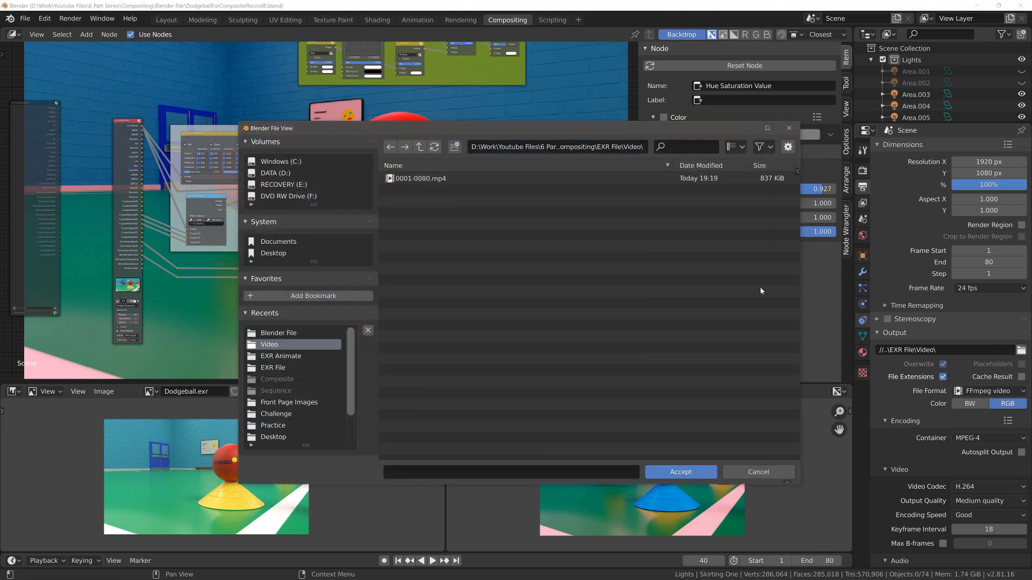
{"action": "left_click", "coordinate": [419, 151]}
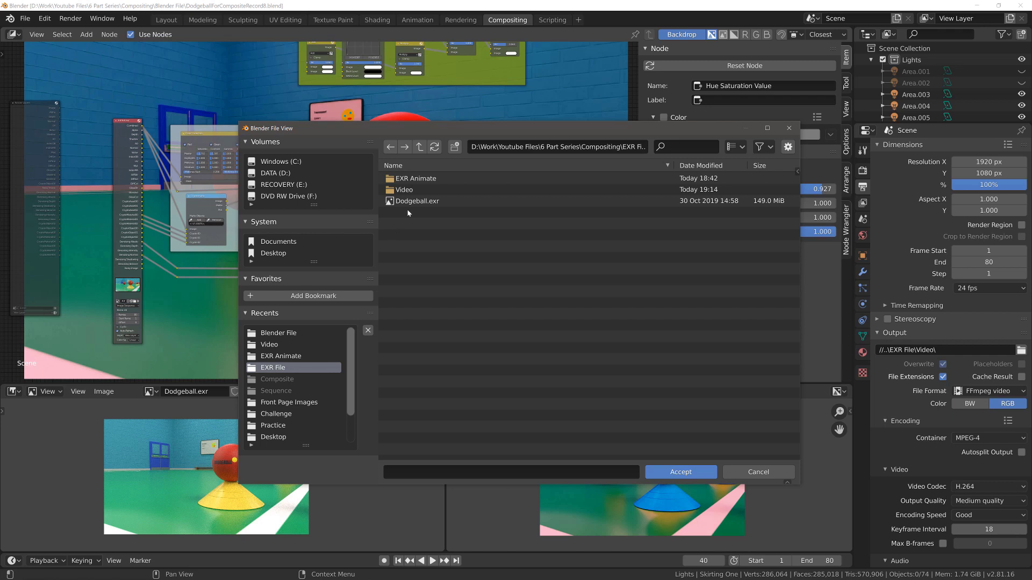
{"action": "left_click", "coordinate": [454, 147]}
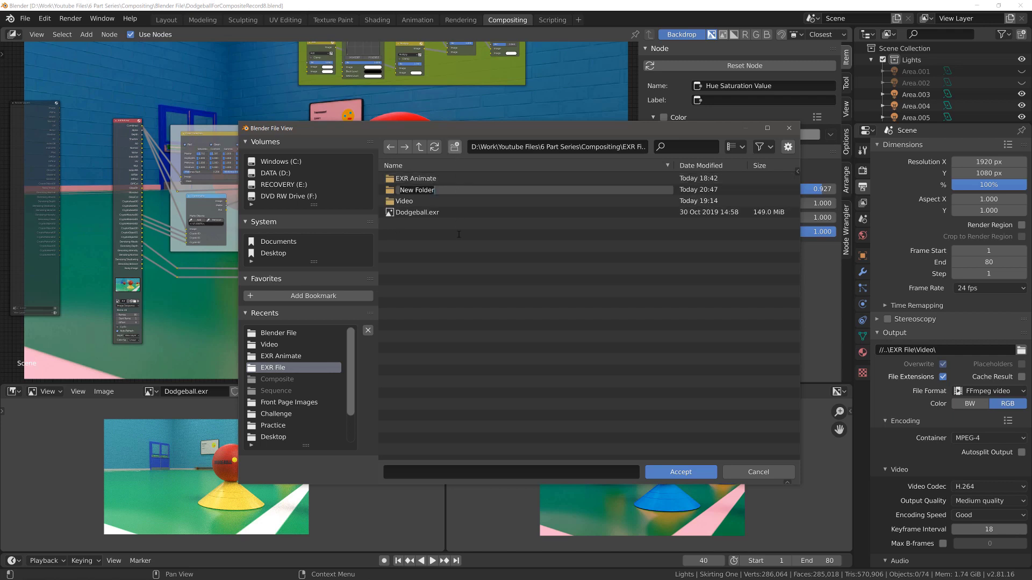
{"action": "type", "text": "fINISI"}
{"action": "key", "text": "BackSpace"}
{"action": "key", "text": "BackSpace"}
{"action": "key", "text": "BackSpace"}
{"action": "key", "text": "BackSpace"}
{"action": "type", "text": "inished Video"}
{"action": "key", "text": "Return"}
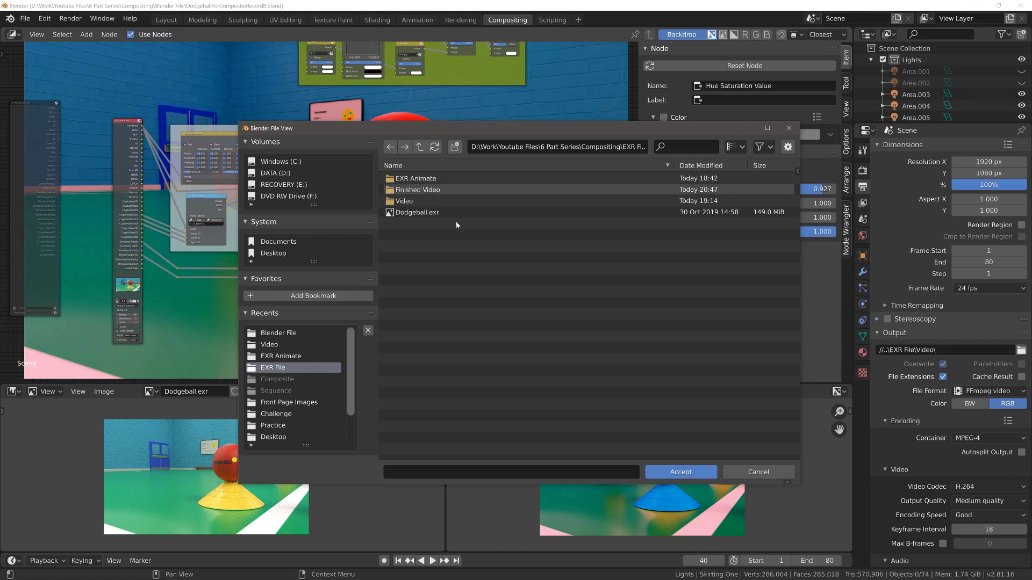
Step: Set the Finished Video folder as the render output path and render the animation
{"action": "double_click", "coordinate": [434, 191]}
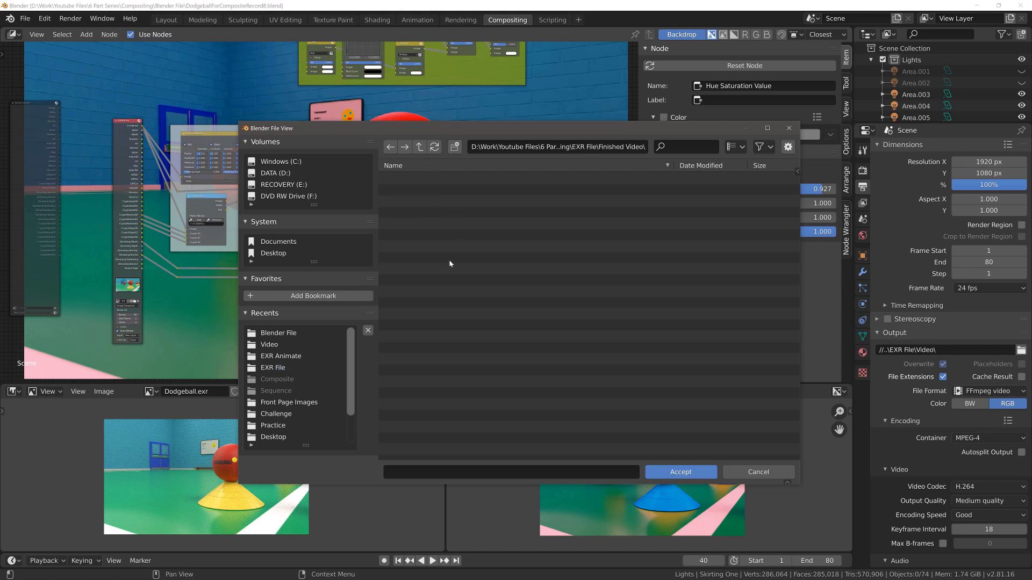
{"action": "left_click", "coordinate": [681, 475]}
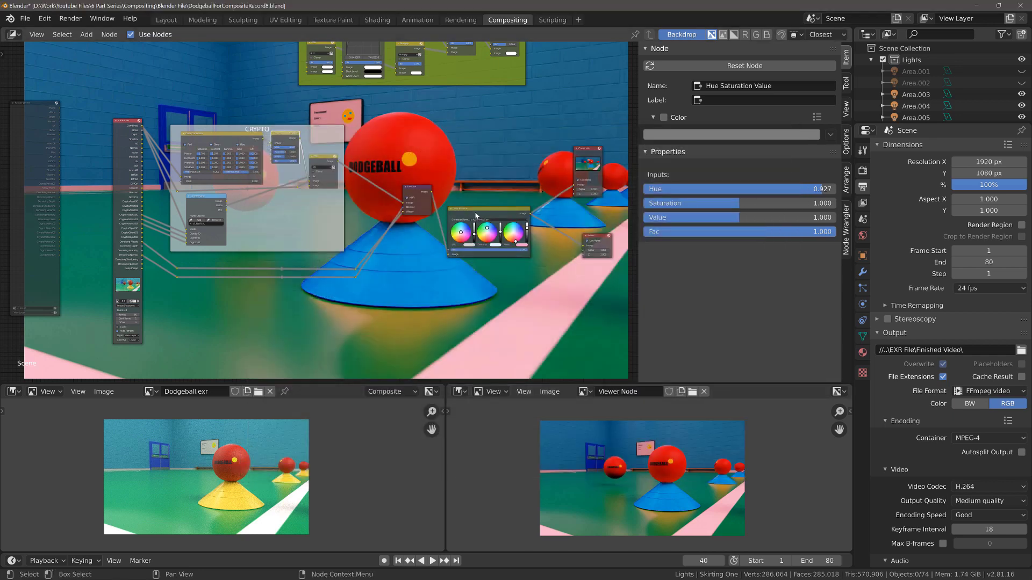
{"action": "left_click", "coordinate": [70, 18]}
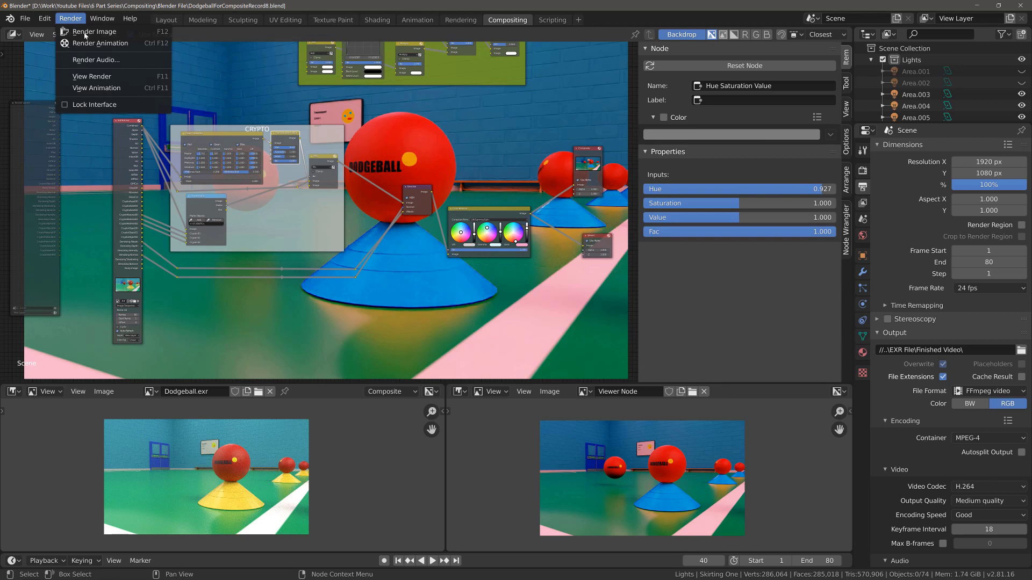
{"action": "left_click", "coordinate": [93, 44]}
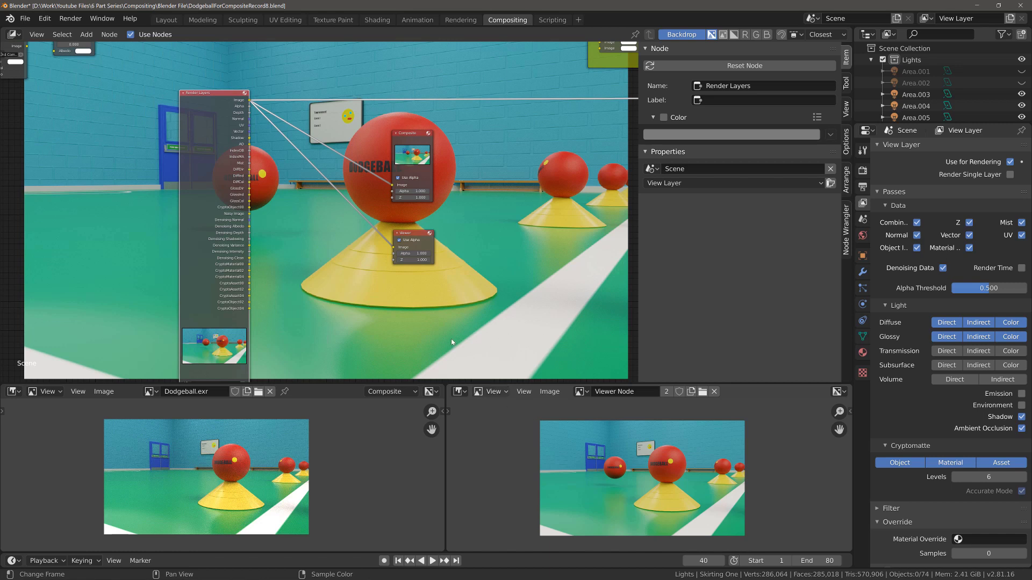
Step: Add a Cryptomatte node and insert it on the link between the Render Layers and Viewer nodes
{"action": "scroll", "coordinate": [470, 345], "scroll_direction": "down", "scroll_amount": 1}
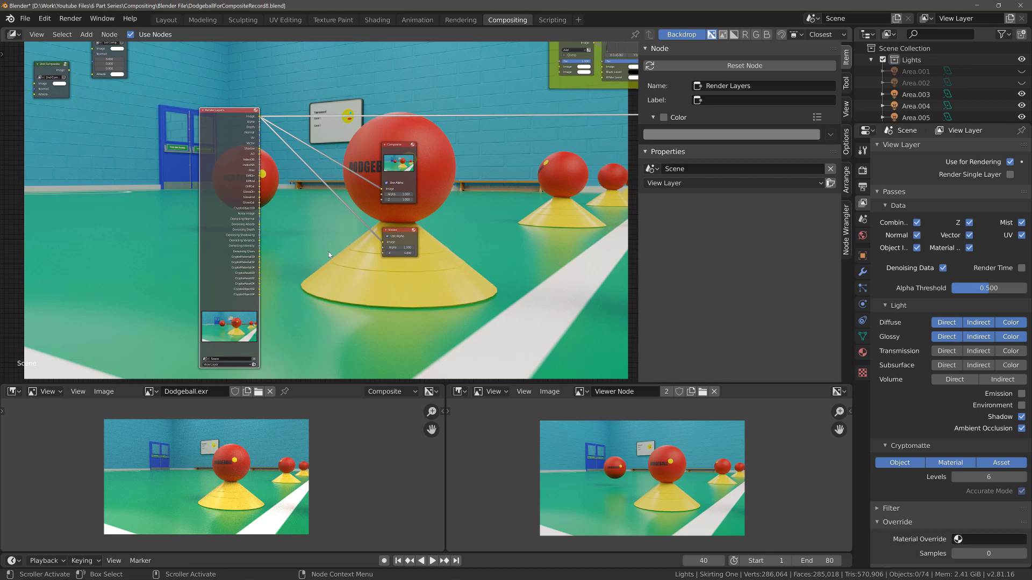
{"action": "scroll", "coordinate": [329, 255], "scroll_direction": "up", "scroll_amount": 2}
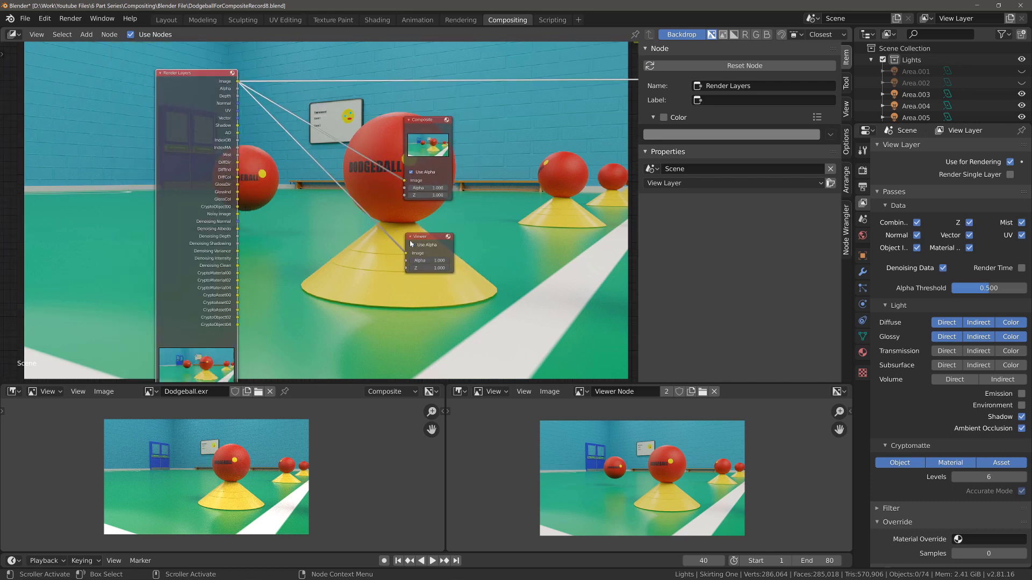
{"action": "key", "text": "shift+a"}
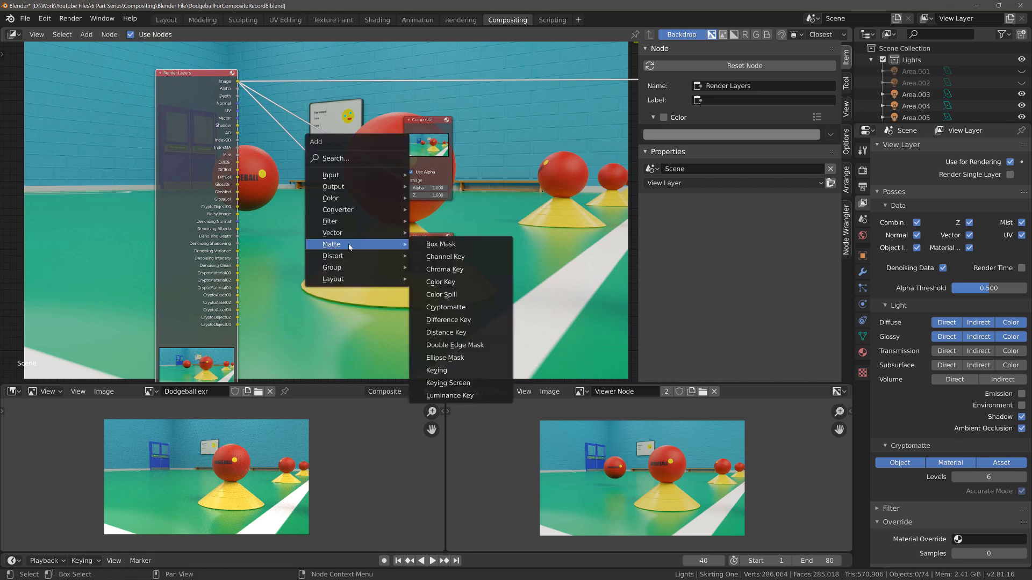
{"action": "key", "text": "shift+a"}
{"action": "mouse_move", "coordinate": [388, 255]}
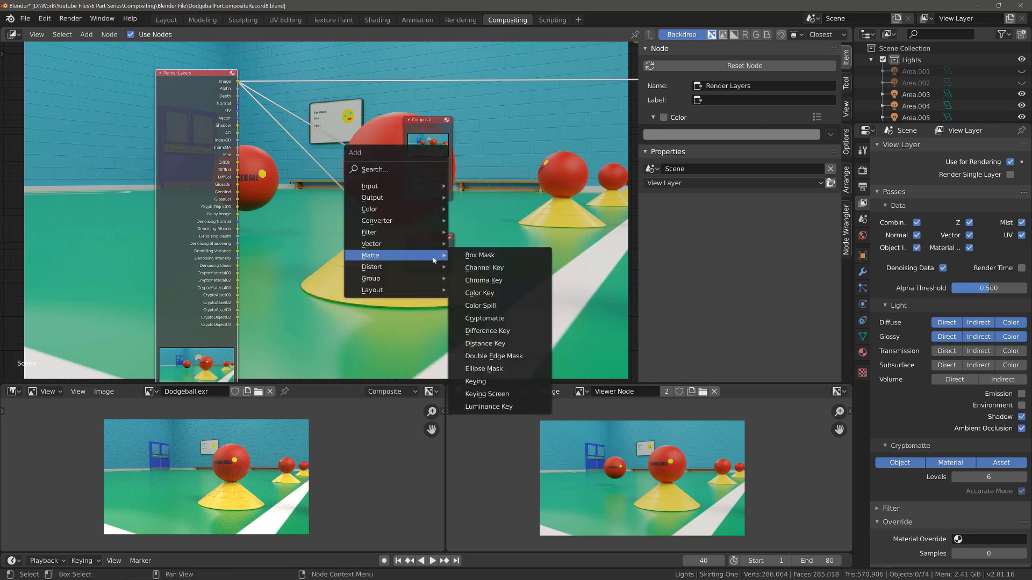
{"action": "left_click", "coordinate": [497, 318]}
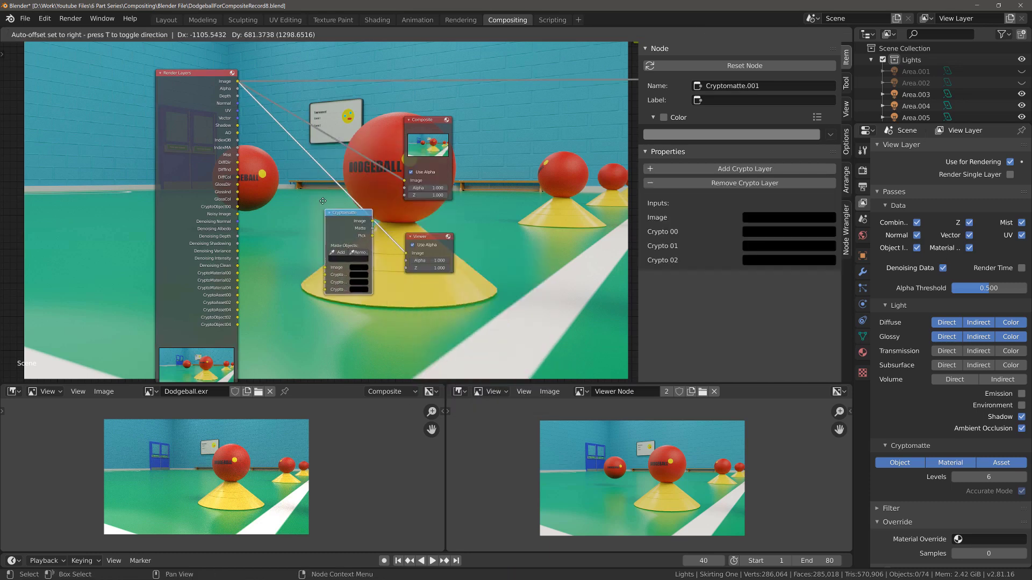
{"action": "left_click", "coordinate": [325, 203]}
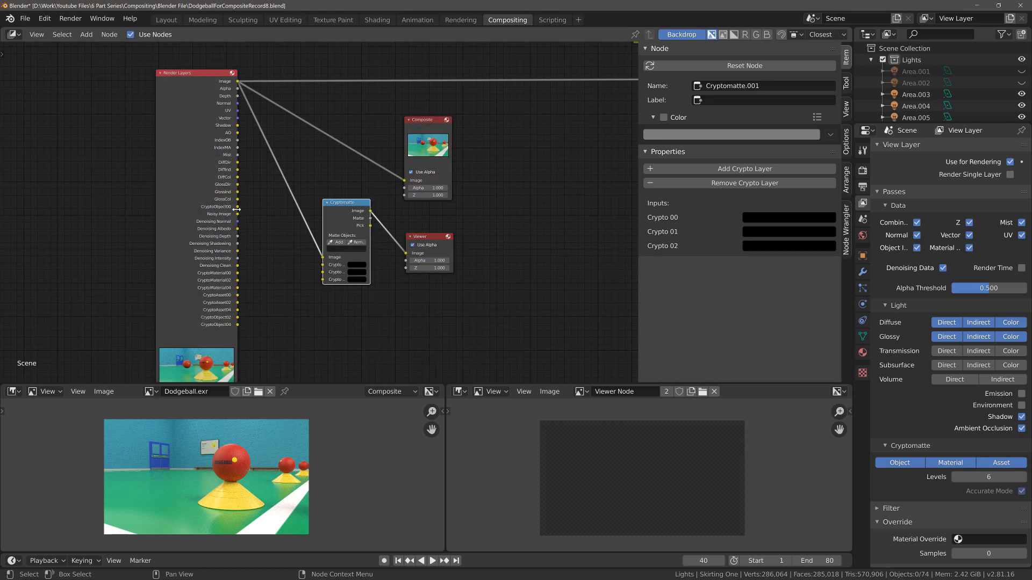
Step: Link Render Layers' CryptoObject00, CryptoObject02 and CryptoObject04 outputs to the Cryptomatte node's Crypto 00, Crypto 01 and Crypto 02 inputs
{"action": "left_click_drag", "start_coordinate": [237, 210], "coordinate": [323, 265]}
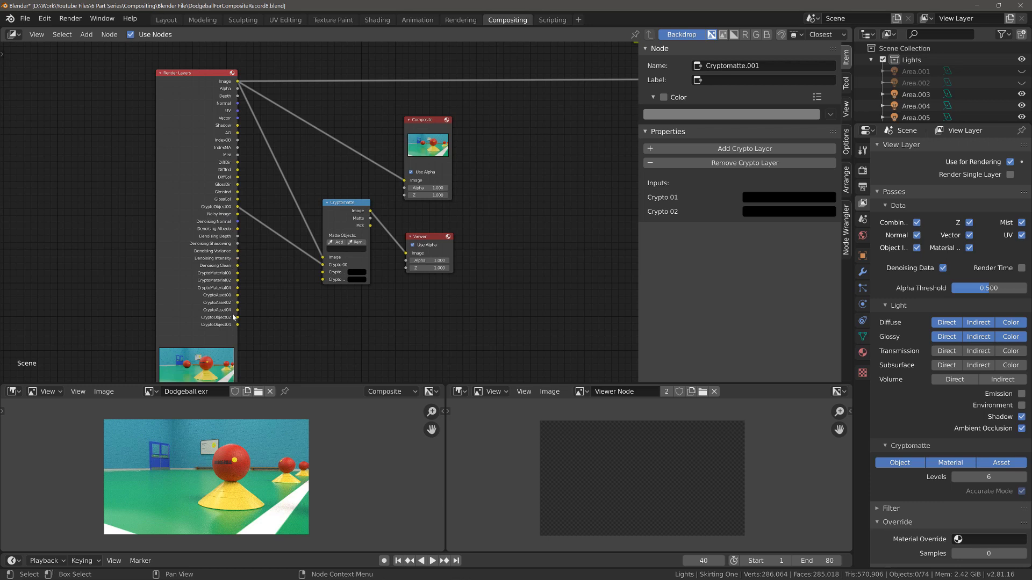
{"action": "left_click_drag", "start_coordinate": [239, 319], "coordinate": [323, 272]}
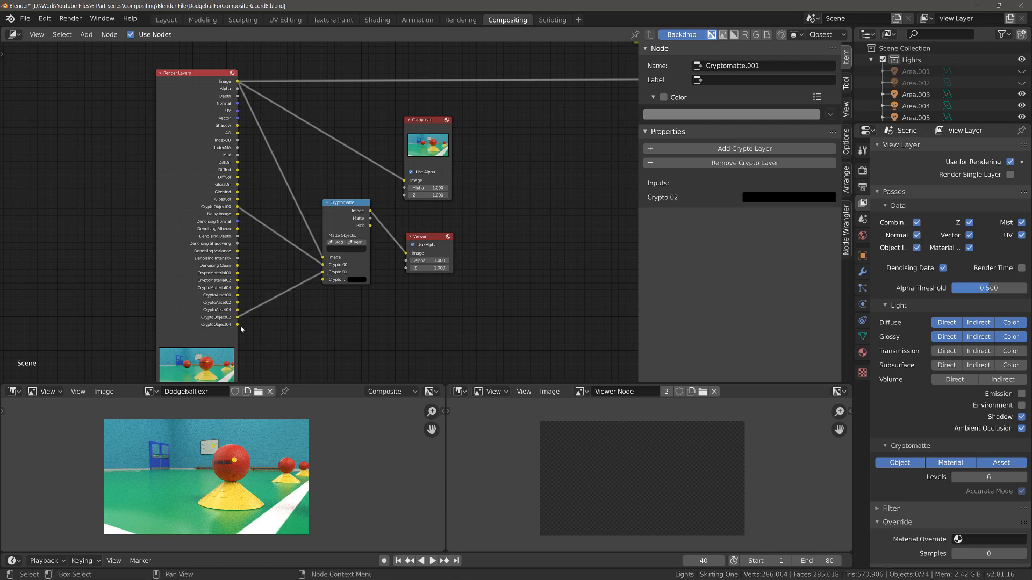
{"action": "left_click_drag", "start_coordinate": [238, 325], "coordinate": [323, 279]}
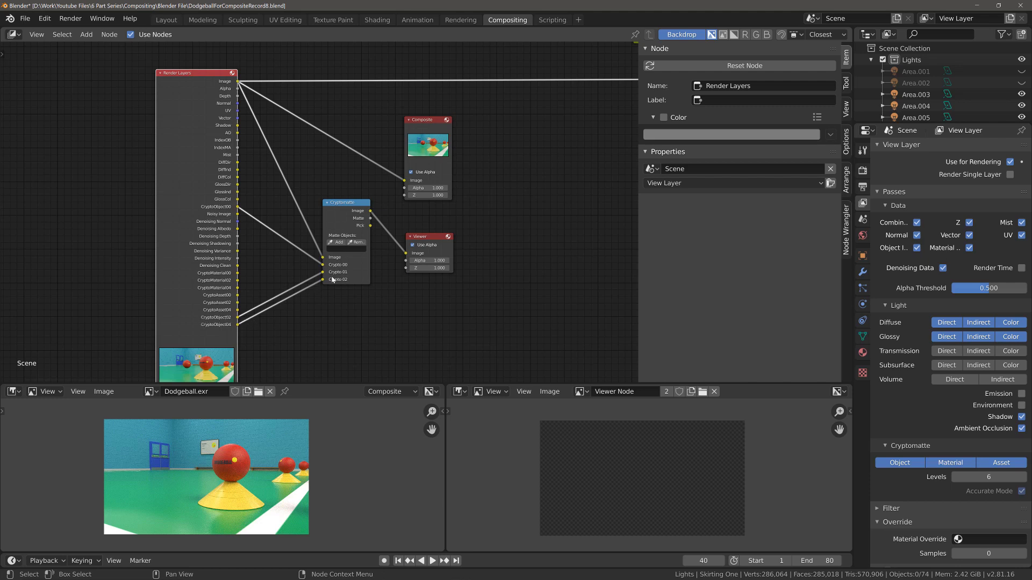
Step: Switch the Viewer to the Cryptomatte node's Pick output
{"action": "scroll", "coordinate": [286, 311], "scroll_direction": "up", "scroll_amount": 3}
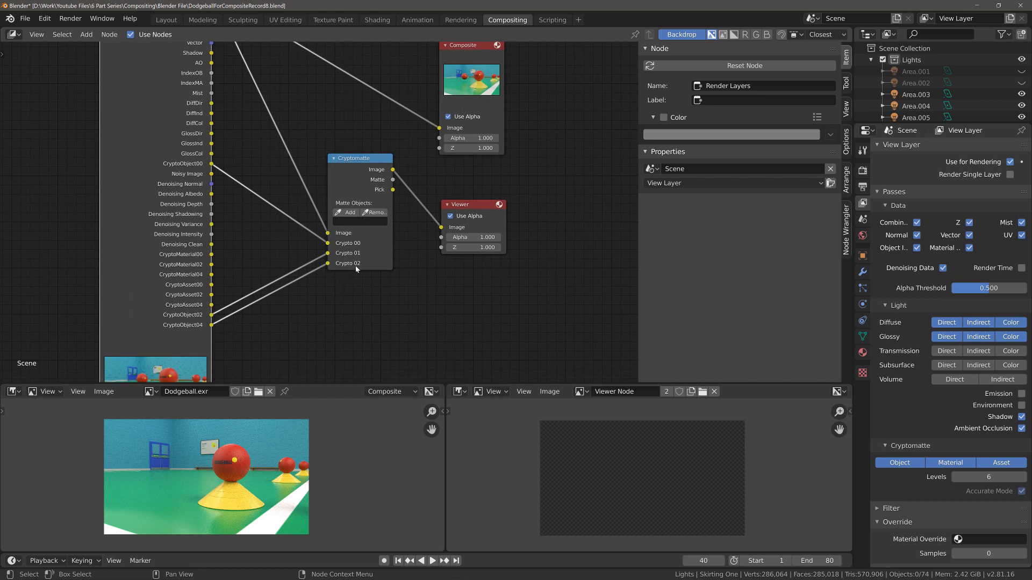
{"action": "left_click", "coordinate": [372, 187]}
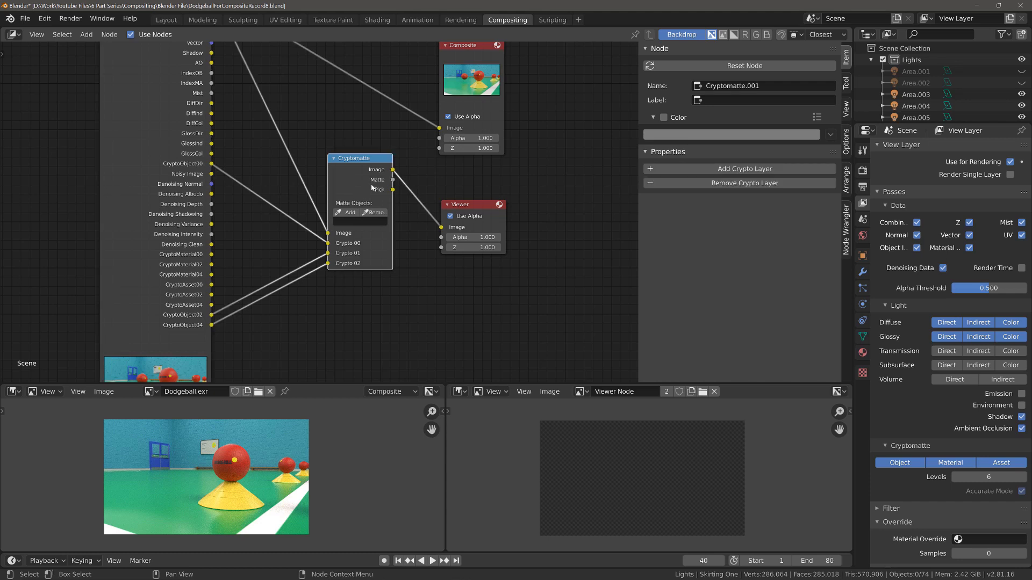
{"action": "key", "text": "shift"}
{"action": "left_click", "coordinate": [372, 187], "text": "ctrl+shift"}
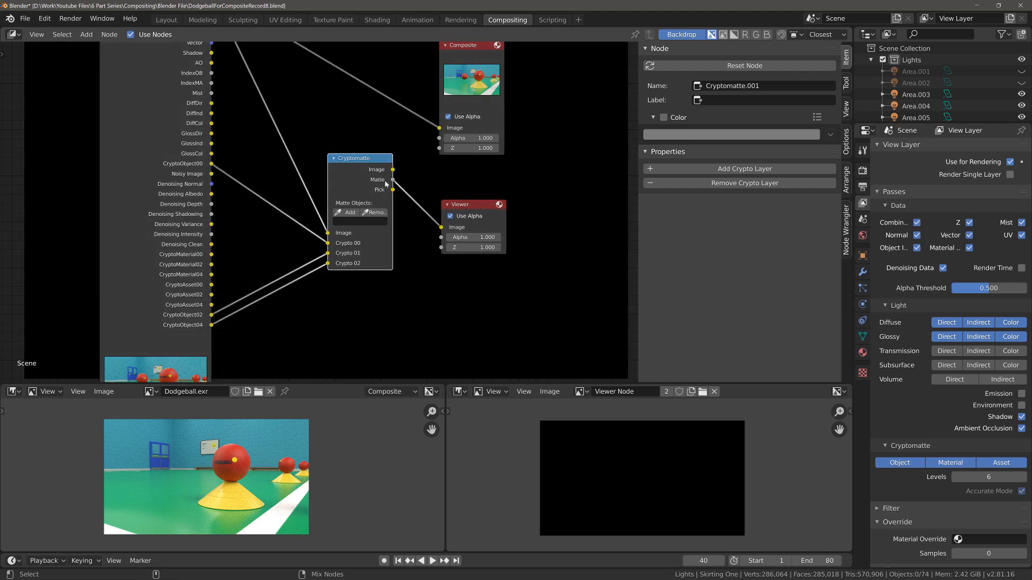
{"action": "left_click", "coordinate": [356, 188], "text": "ctrl+shift"}
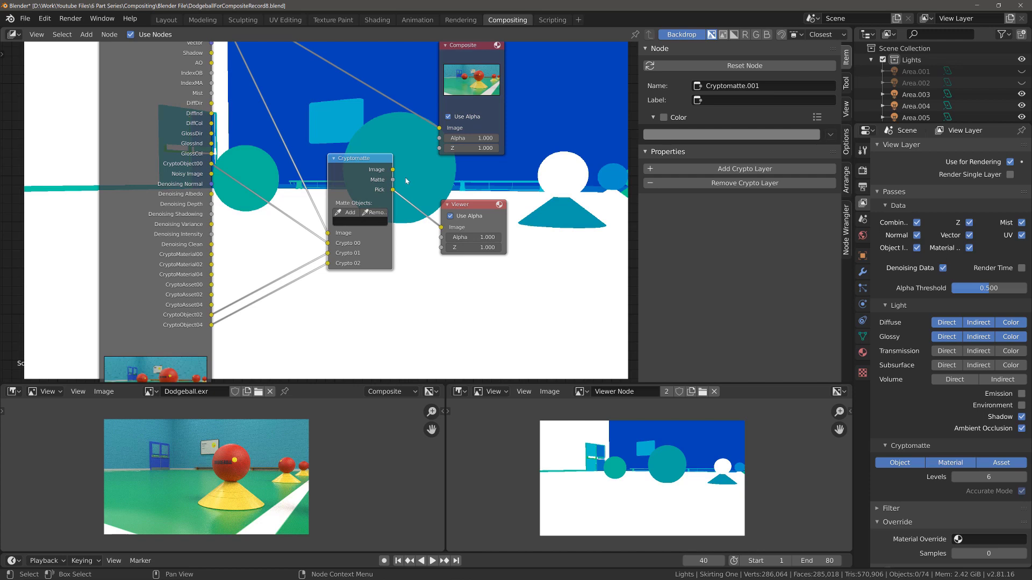
Step: Add the large central ball to the matte objects, and preview the Image, Matte and Pick outputs in turn
{"action": "left_click", "coordinate": [350, 214]}
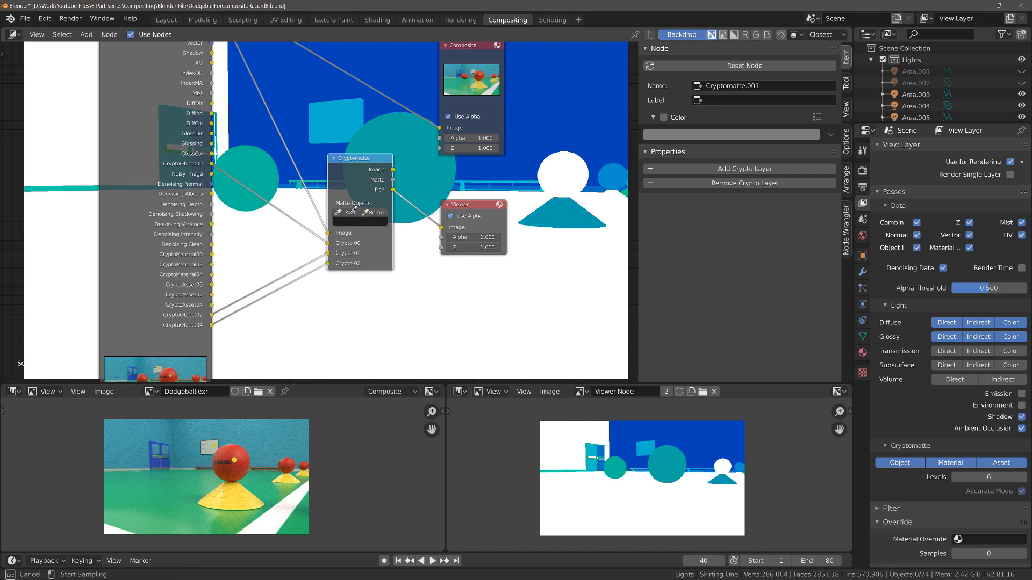
{"action": "left_click", "coordinate": [430, 168]}
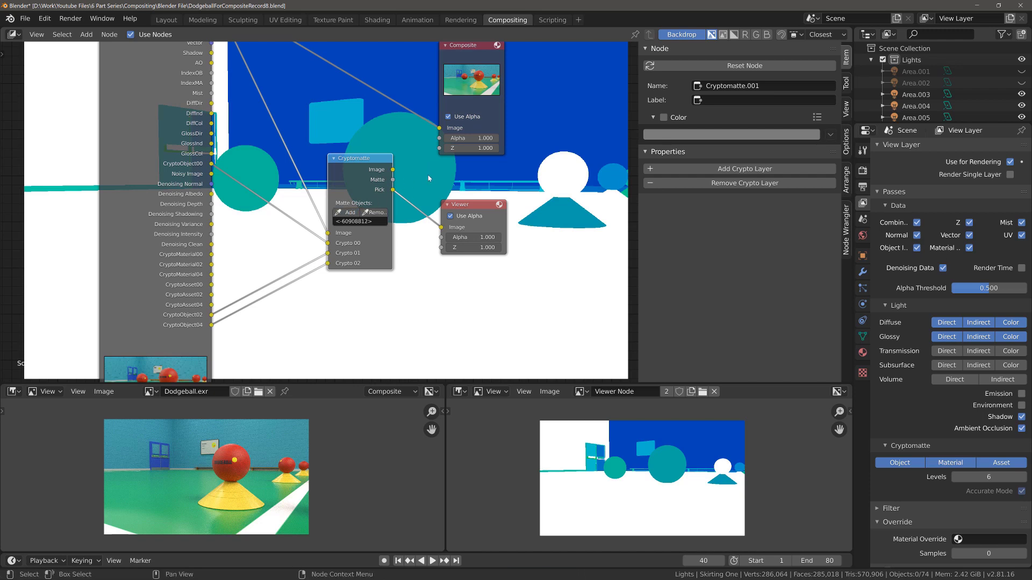
{"action": "left_click", "coordinate": [356, 187], "text": "ctrl+shift"}
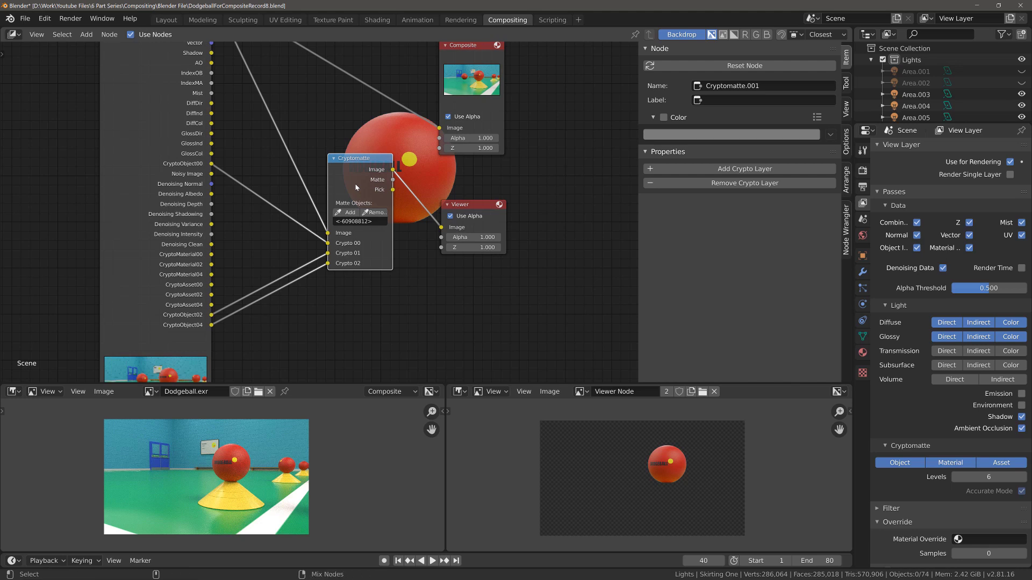
{"action": "left_click", "coordinate": [357, 187], "text": "ctrl+shift"}
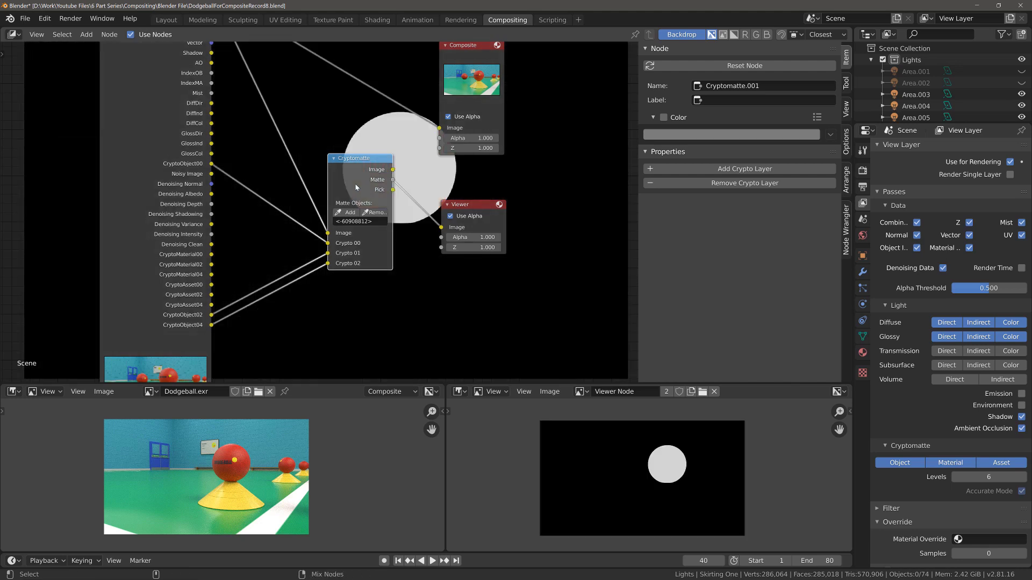
{"action": "left_click", "coordinate": [357, 187], "text": "ctrl+shift"}
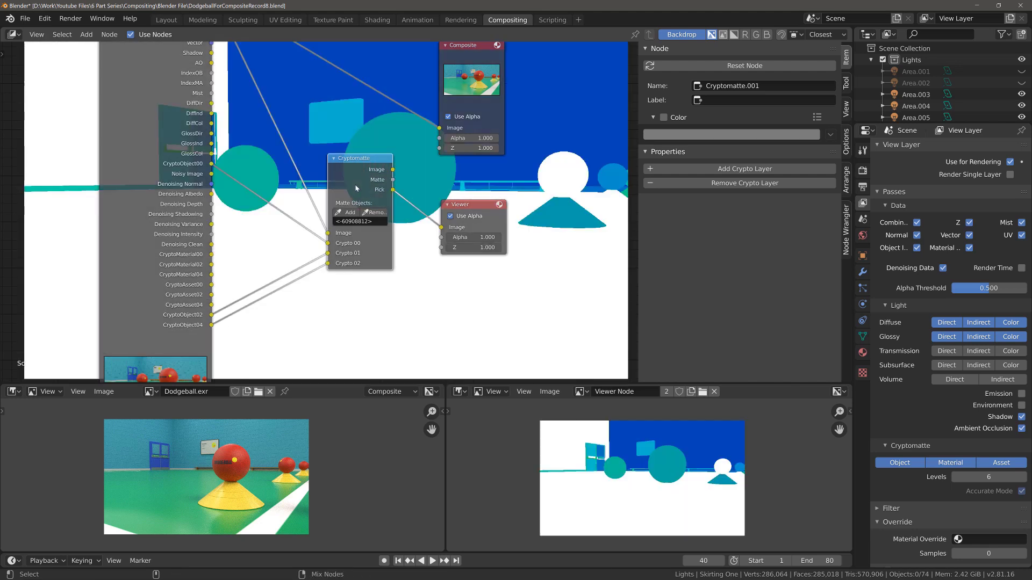
Step: Add the balls on either side of the central one to the matte objects and view the Cryptomatte's Image output
{"action": "left_click", "coordinate": [347, 214]}
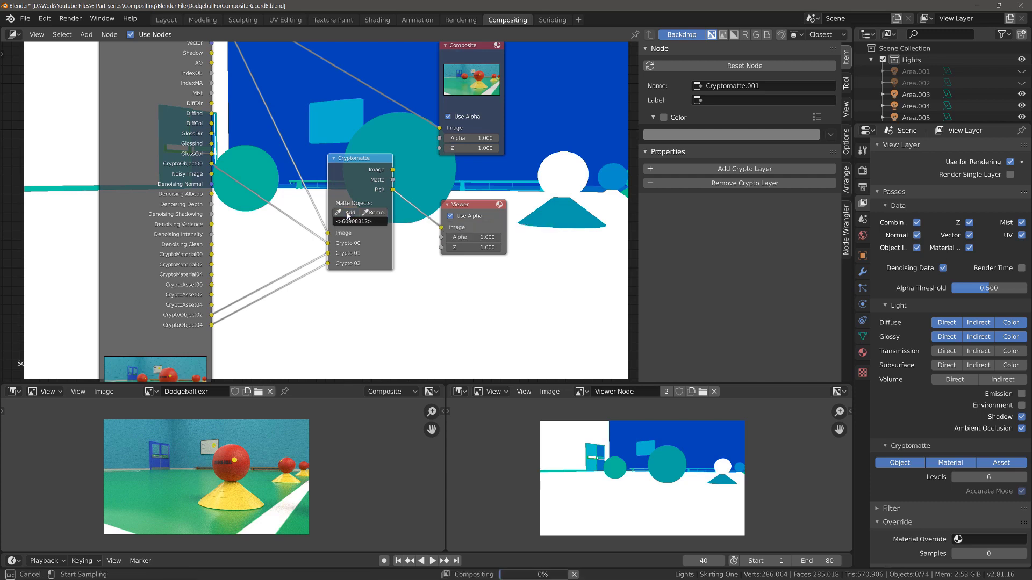
{"action": "left_click", "coordinate": [264, 170]}
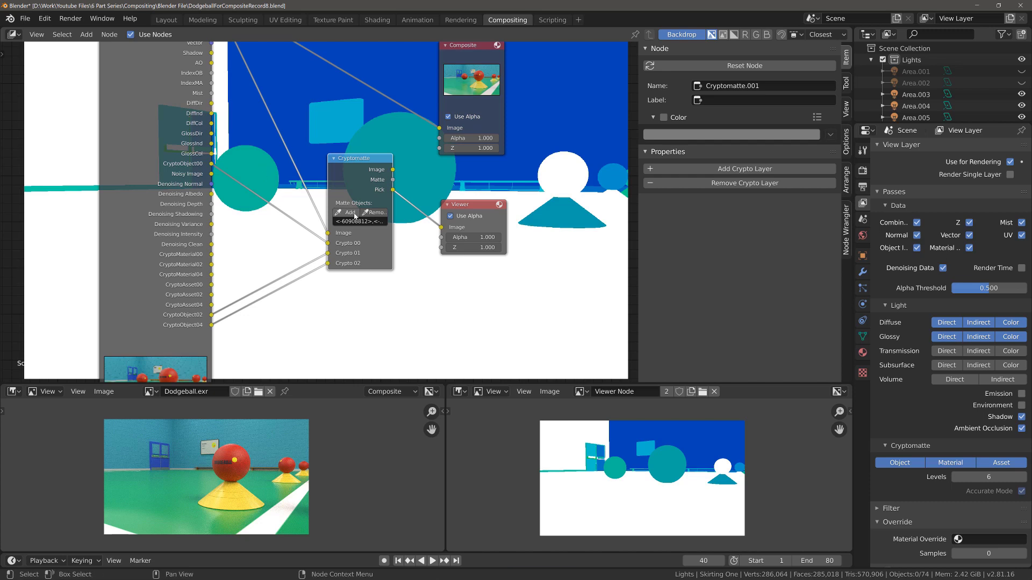
{"action": "left_click", "coordinate": [354, 215]}
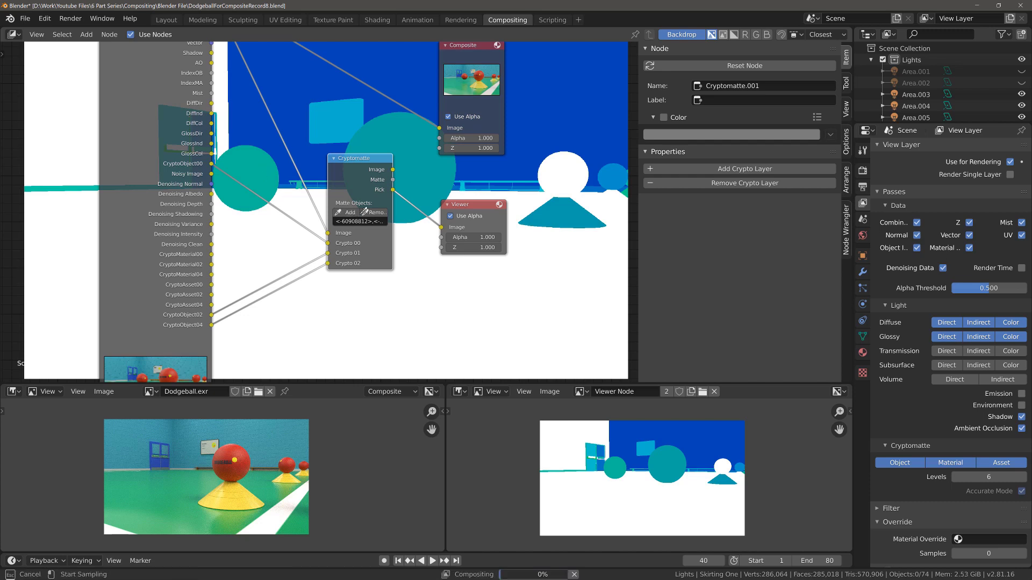
{"action": "left_click", "coordinate": [575, 172]}
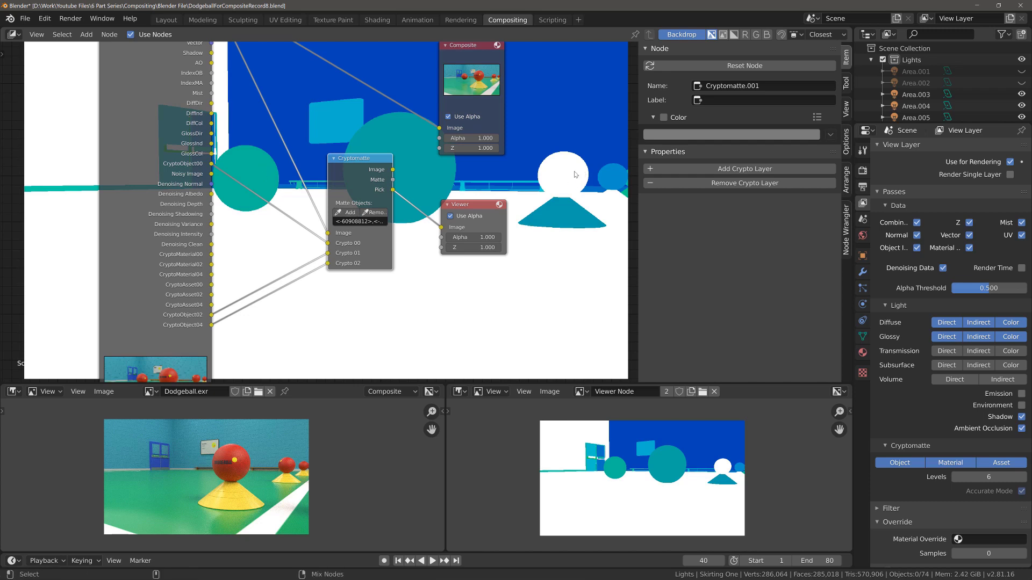
{"action": "left_click", "coordinate": [364, 188], "text": "ctrl+shift"}
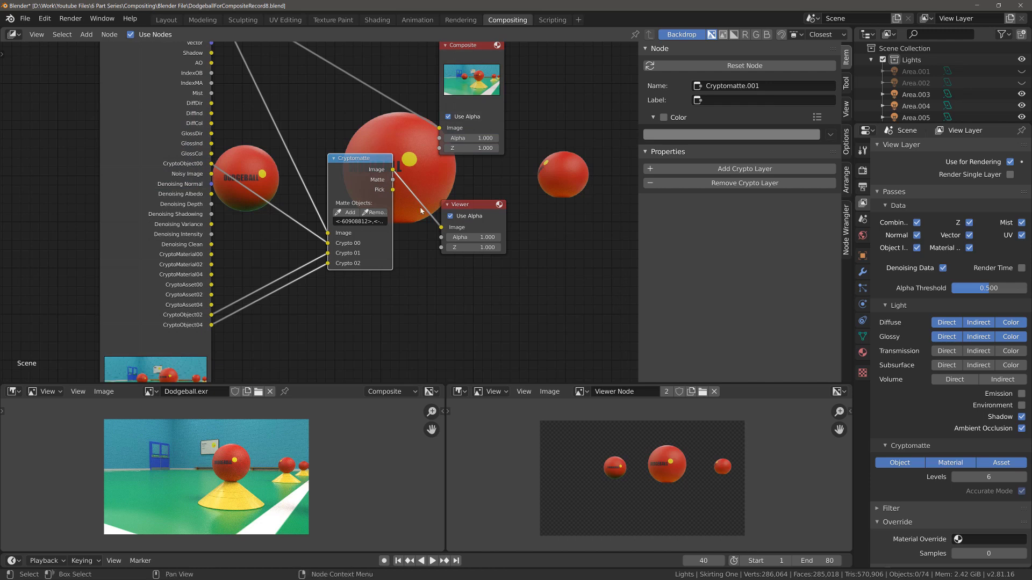